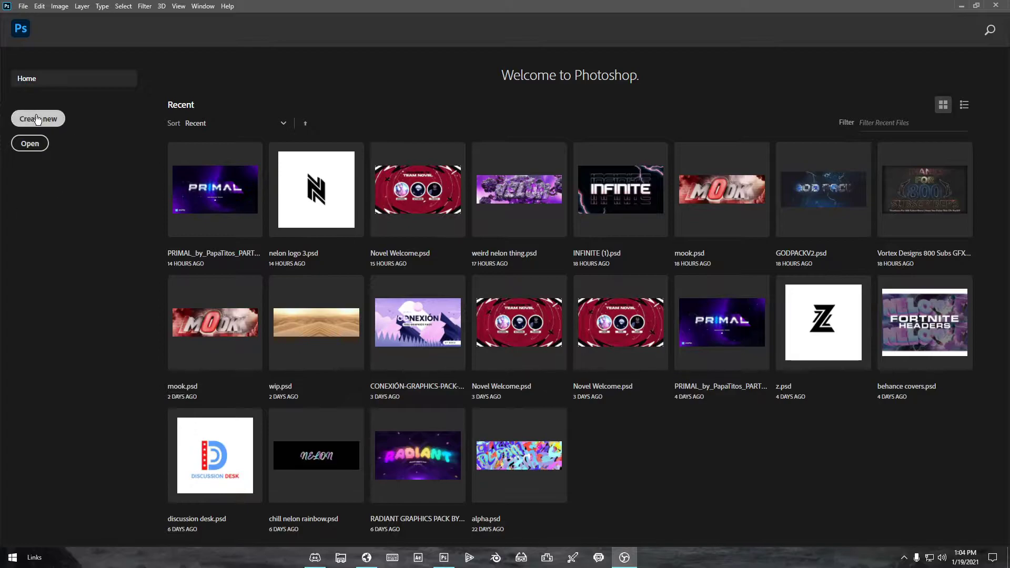
# Create a new document 1920 pixels wide and 1080 pixels high
pyautogui.click(35, 119)
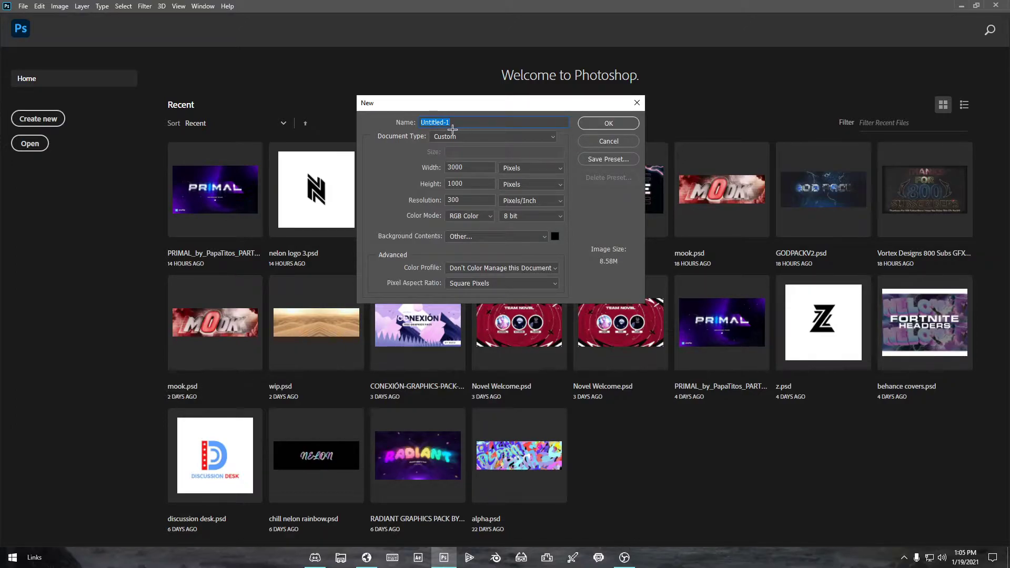
pyautogui.doubleClick(470, 168)
pyautogui.write('400')
pyautogui.press('Tab')
pyautogui.write('400')
pyautogui.hotkey('shift', 'Tab')
pyautogui.write('1920')
pyautogui.press('Tab')
pyautogui.write('1080')
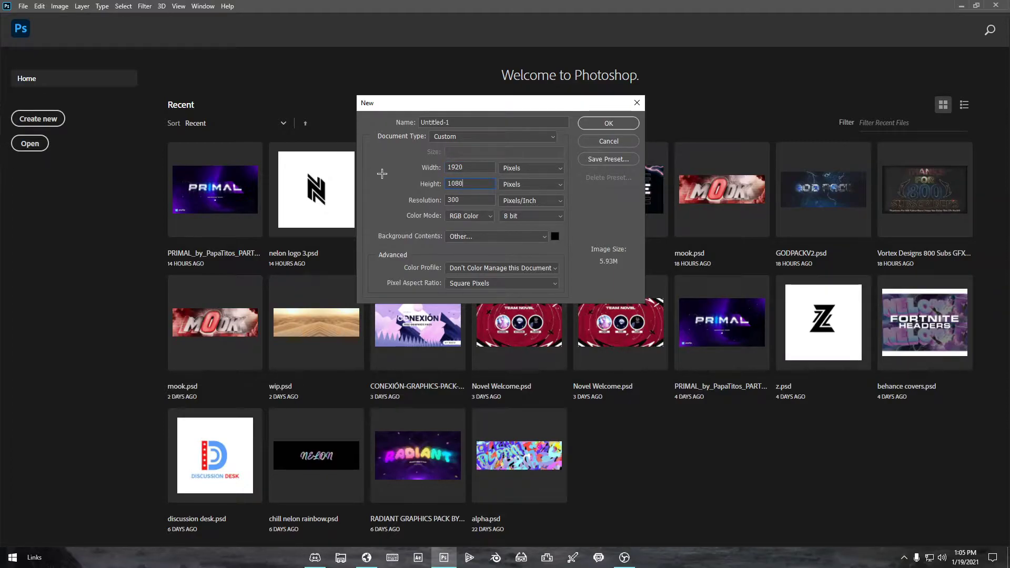
pyautogui.click(606, 120)
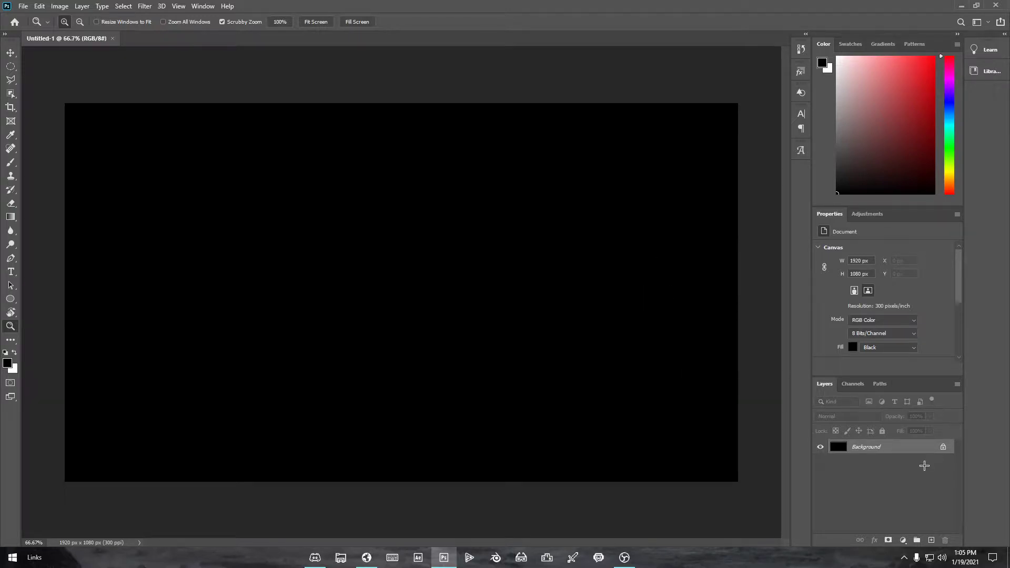
# Unlock the background layer and show all available effects in its layer style settings
pyautogui.click(945, 449)
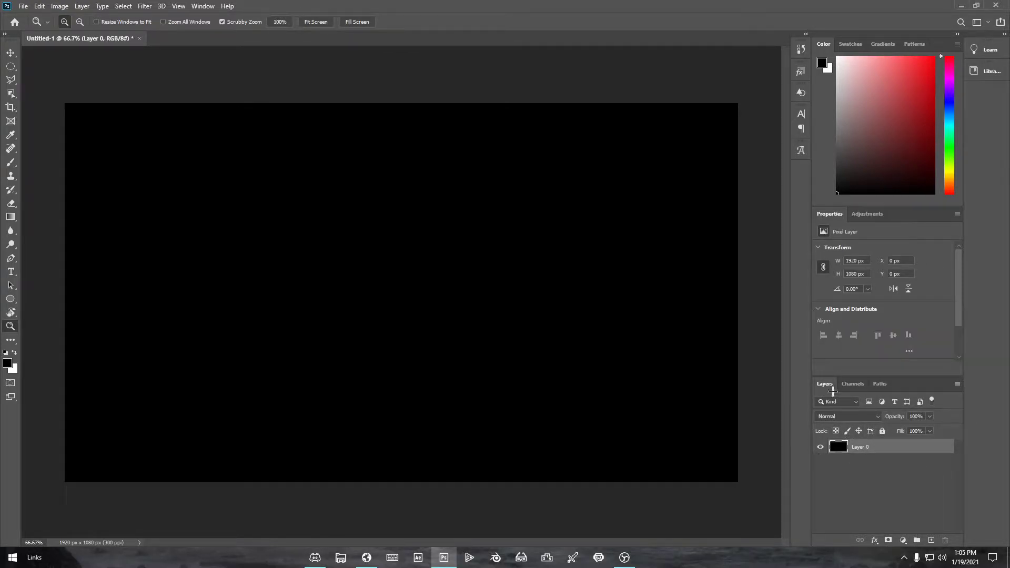
pyautogui.press('b')
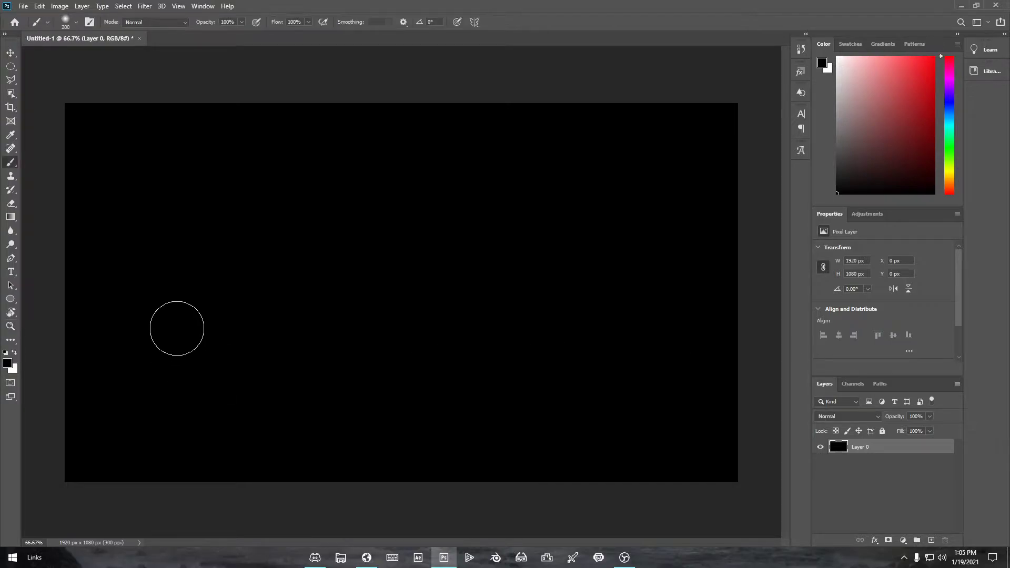
pyautogui.rightClick(868, 448)
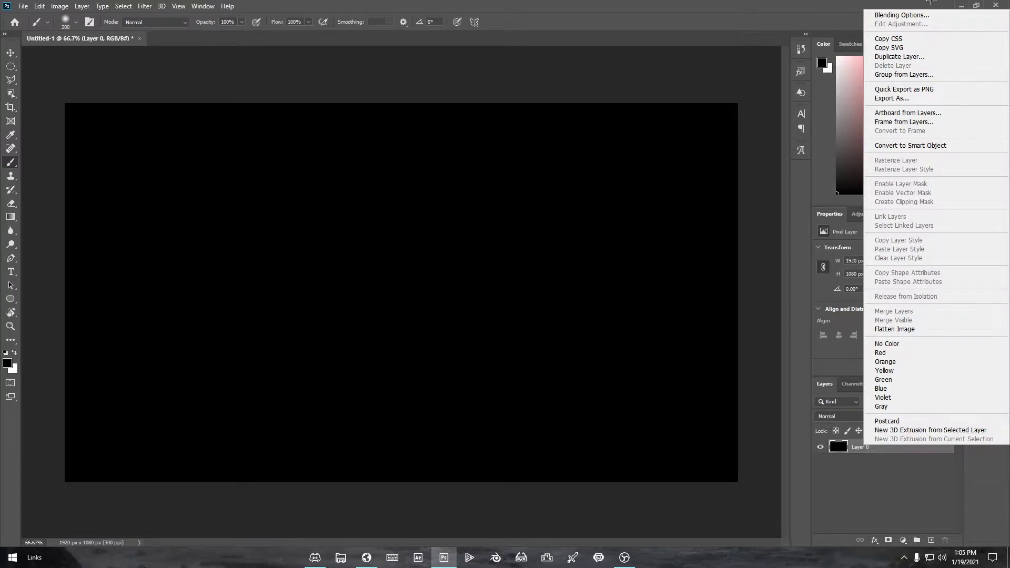
pyautogui.click(902, 15)
pyautogui.press('space')
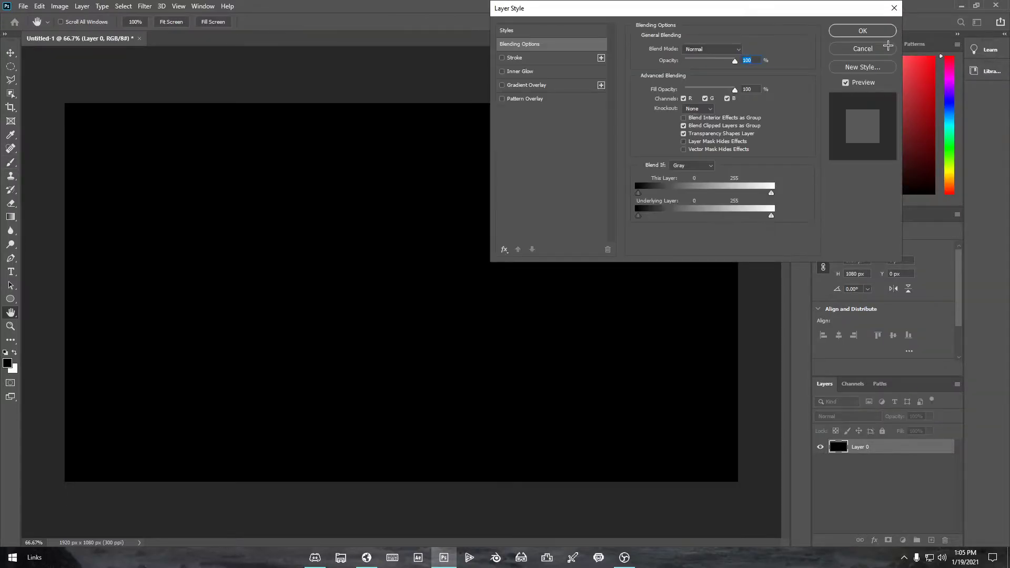
pyautogui.click(505, 251)
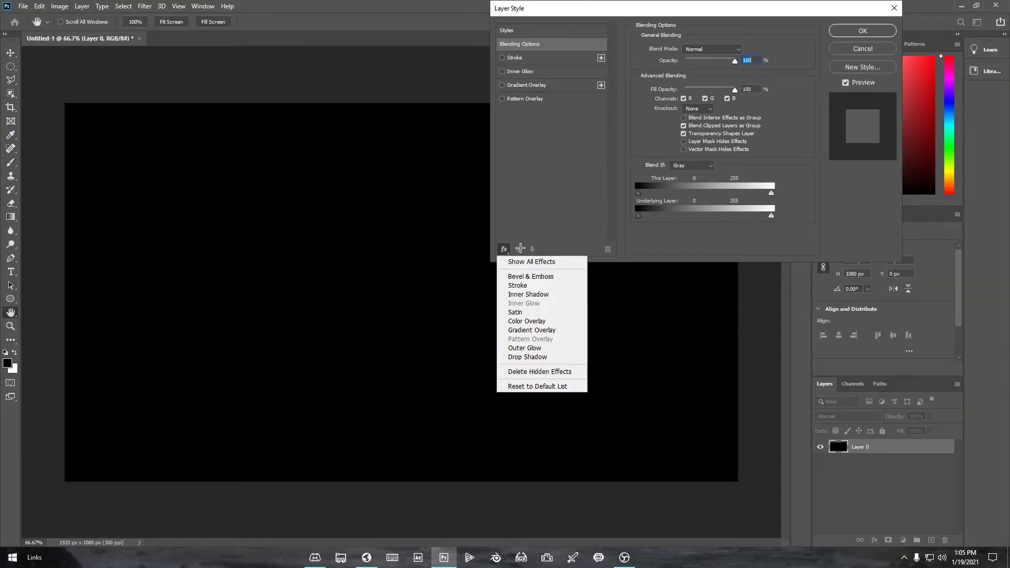
pyautogui.click(520, 263)
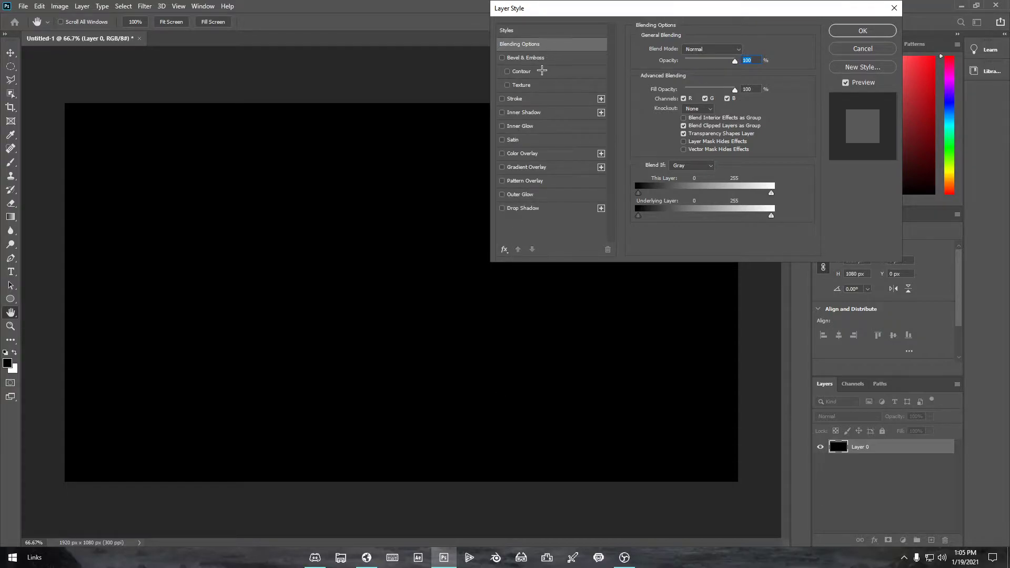
# Apply a bright mint-green Color Overlay to the unlocked background layer
pyautogui.click(527, 153)
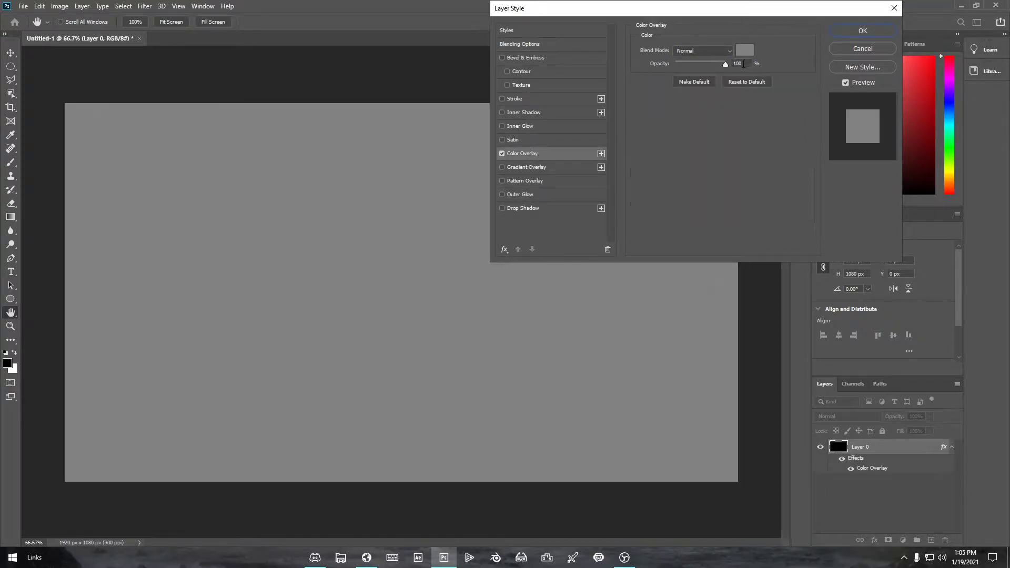
pyautogui.click(745, 50)
pyautogui.moveTo(538, 416); pyautogui.dragTo(538, 438)
pyautogui.click(480, 364)
pyautogui.click(634, 359)
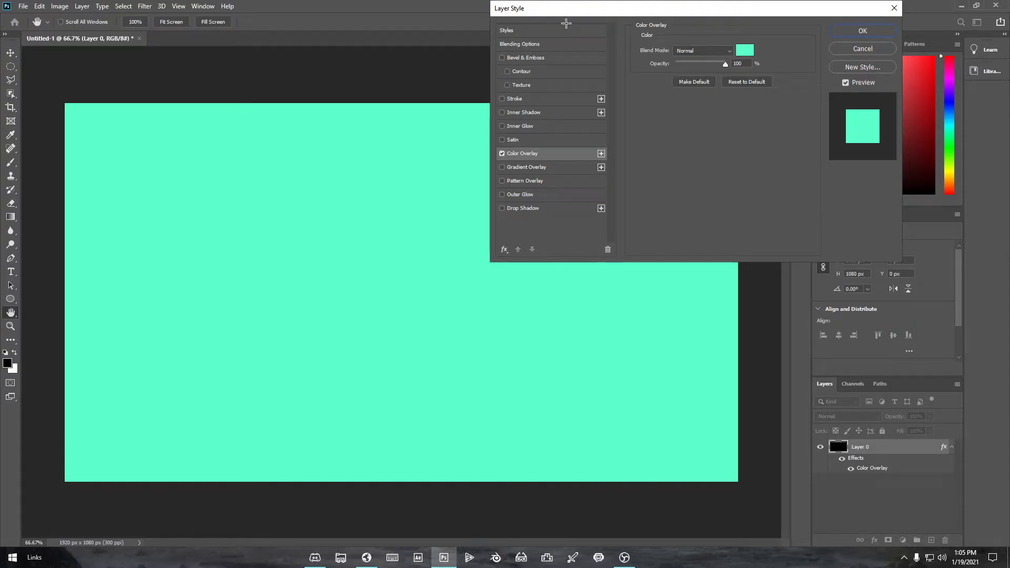
pyautogui.click(869, 30)
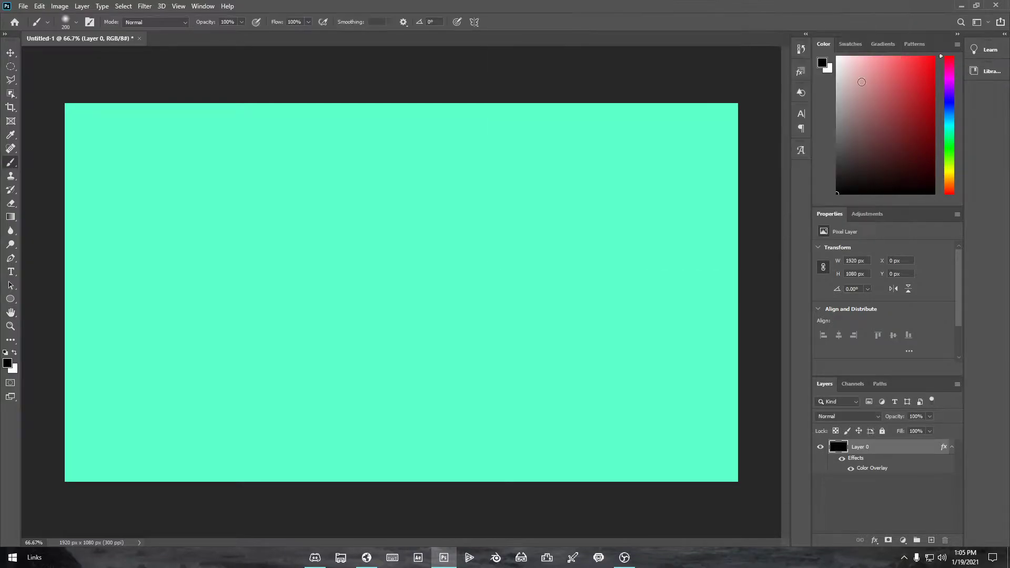
# Start a new horizontal text layer on the canvas and set its text color to white (ffffff)
pyautogui.click(10, 272)
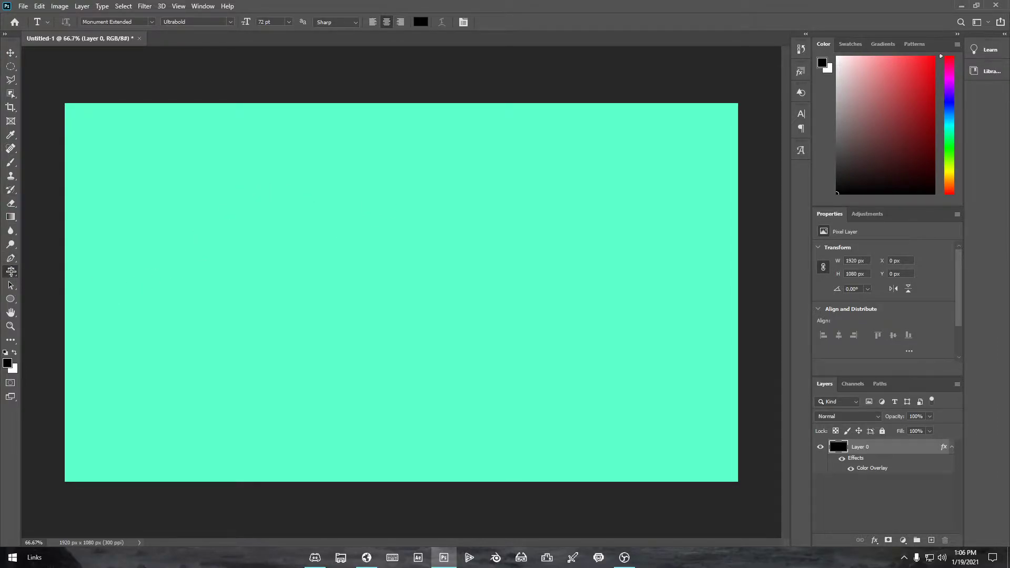
pyautogui.click(503, 222)
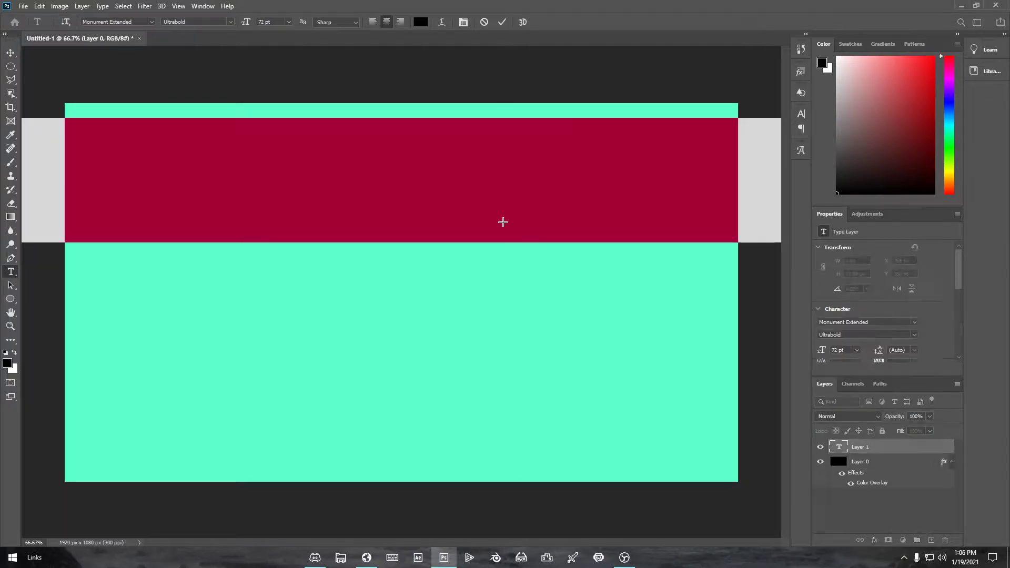
pyautogui.press('BackSpace')
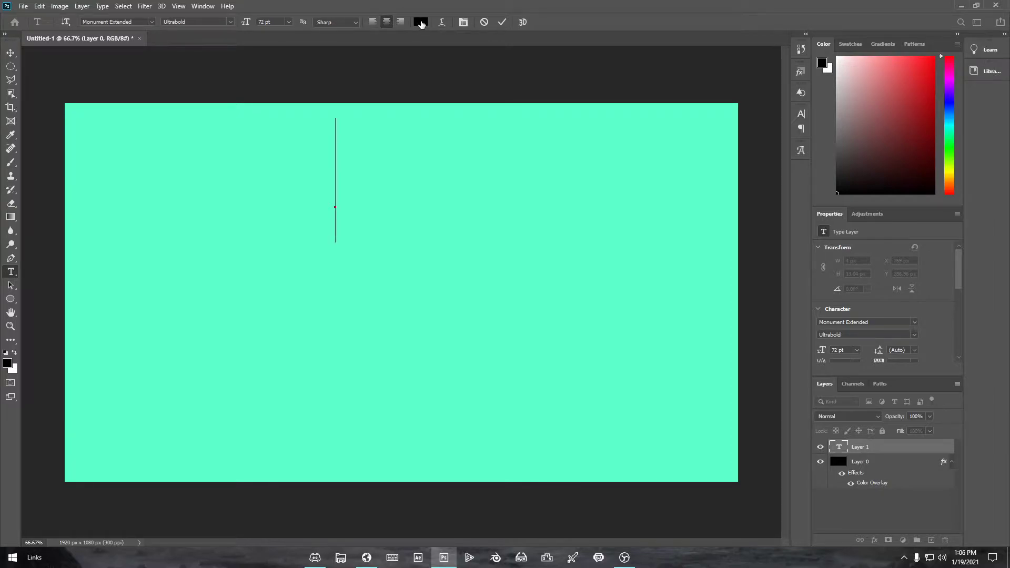
pyautogui.click(421, 24)
pyautogui.moveTo(458, 431); pyautogui.dragTo(394, 364)
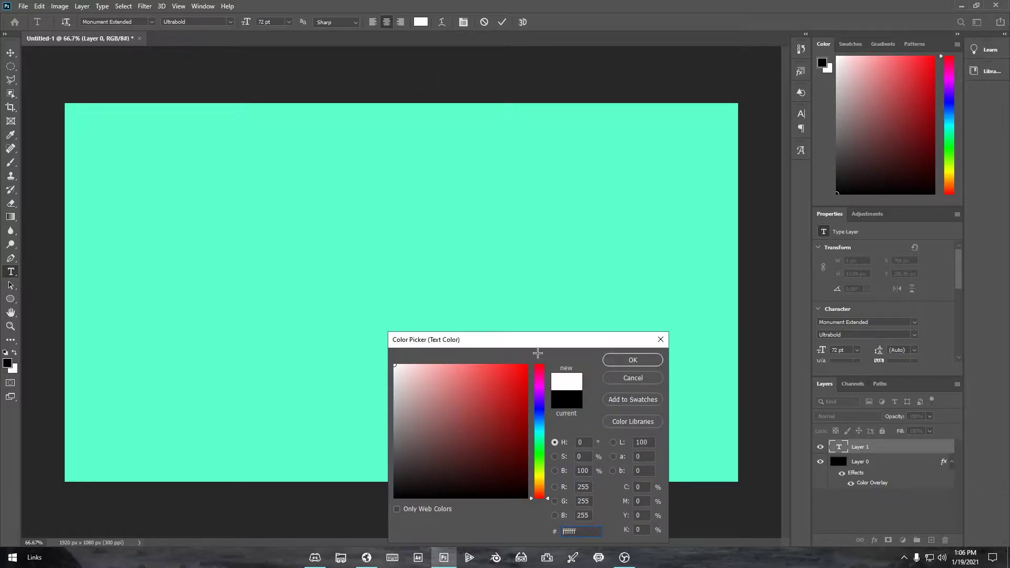
pyautogui.click(636, 362)
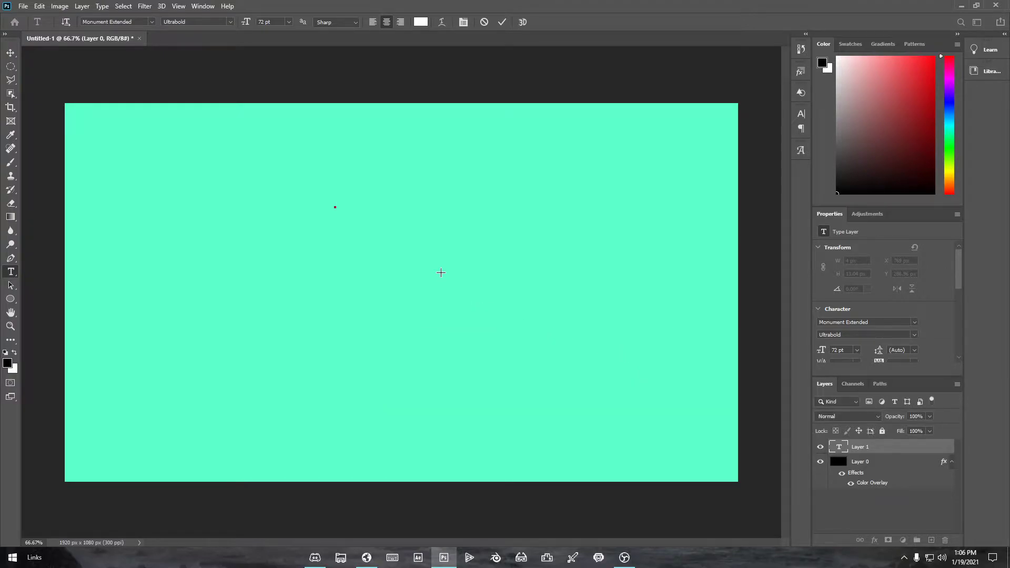
# Enter the text "WELCOME", "TO TEAM" and "NOVEL" on three separate lines
pyautogui.write('WELCOME')
pyautogui.press('Return')
pyautogui.write('TO T')
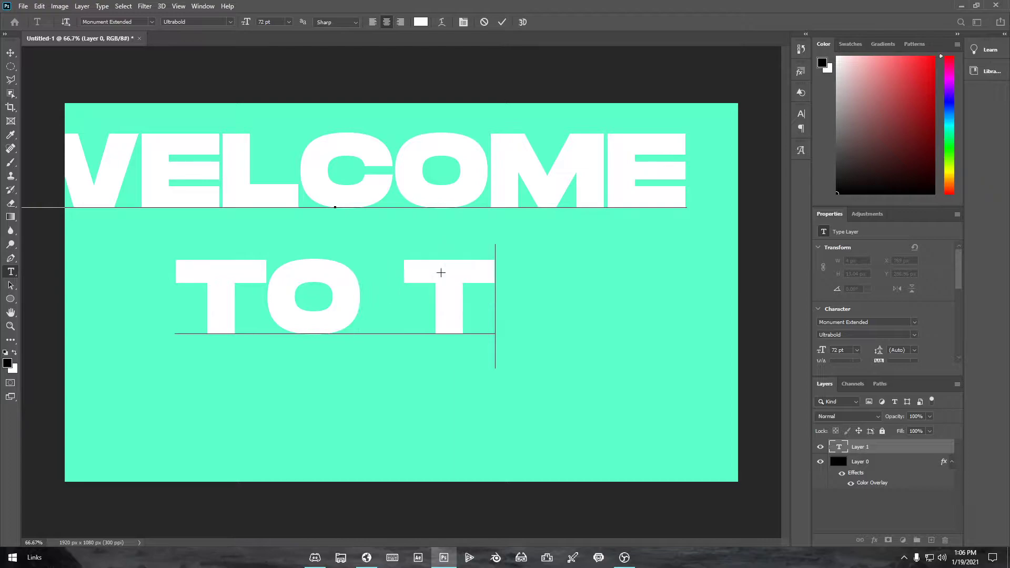
pyautogui.write('eam')
pyautogui.press('BackSpace')
pyautogui.press('BackSpace')
pyautogui.press('BackSpace')
pyautogui.press('BackSpace')
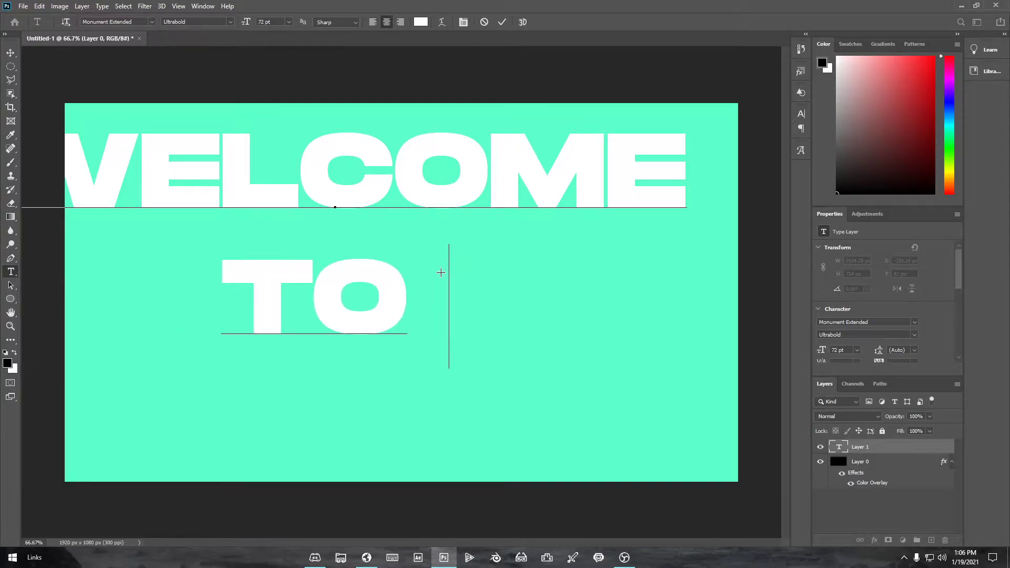
pyautogui.write('TEAM')
pyautogui.press('Return')
pyautogui.write('NO')
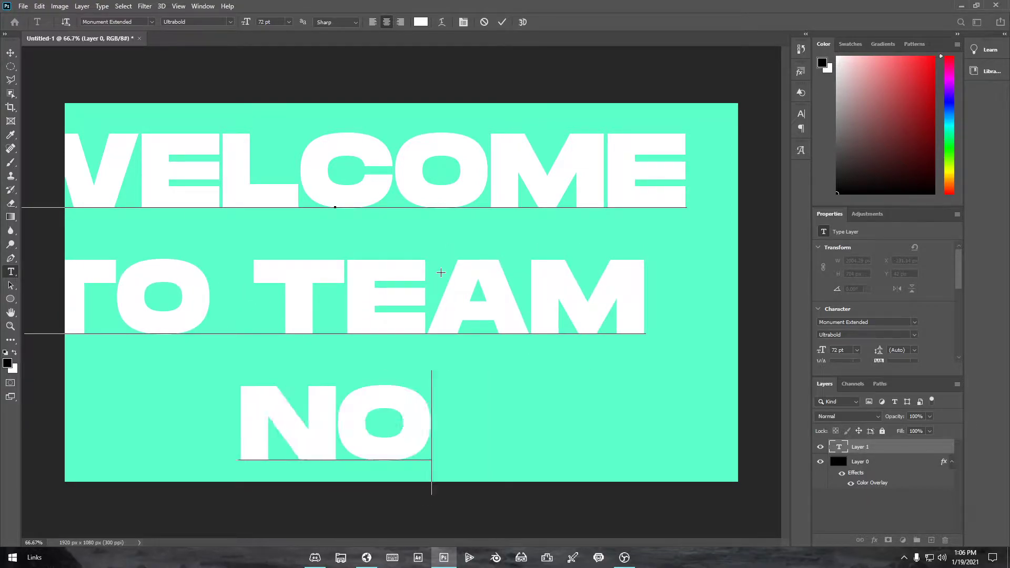
pyautogui.write('VEL')
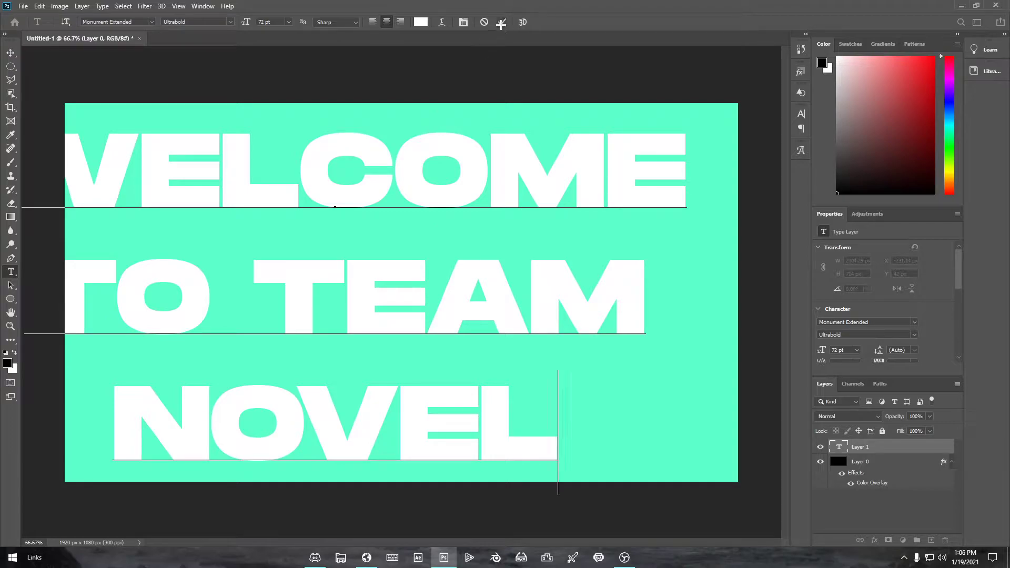
pyautogui.click(501, 23)
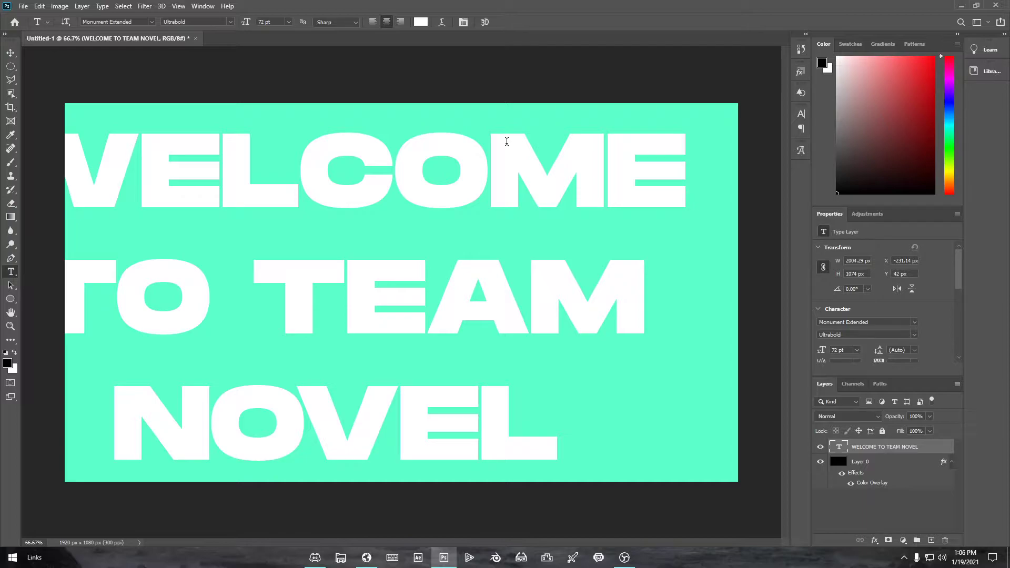
# Scale the text to about 61% width and 48% height and center it horizontally against the canvas's upper edge
pyautogui.hotkey('ctrl', 't')
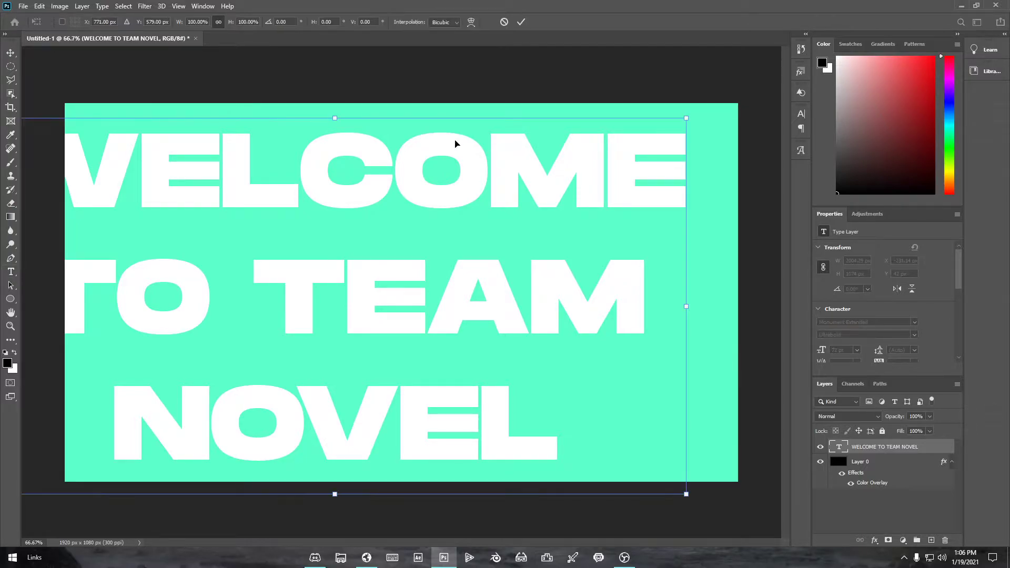
pyautogui.moveTo(445, 147); pyautogui.dragTo(521, 129)
pyautogui.moveTo(34, 103); pyautogui.dragTo(265, 230)
pyautogui.moveTo(270, 485); pyautogui.dragTo(405, 417)
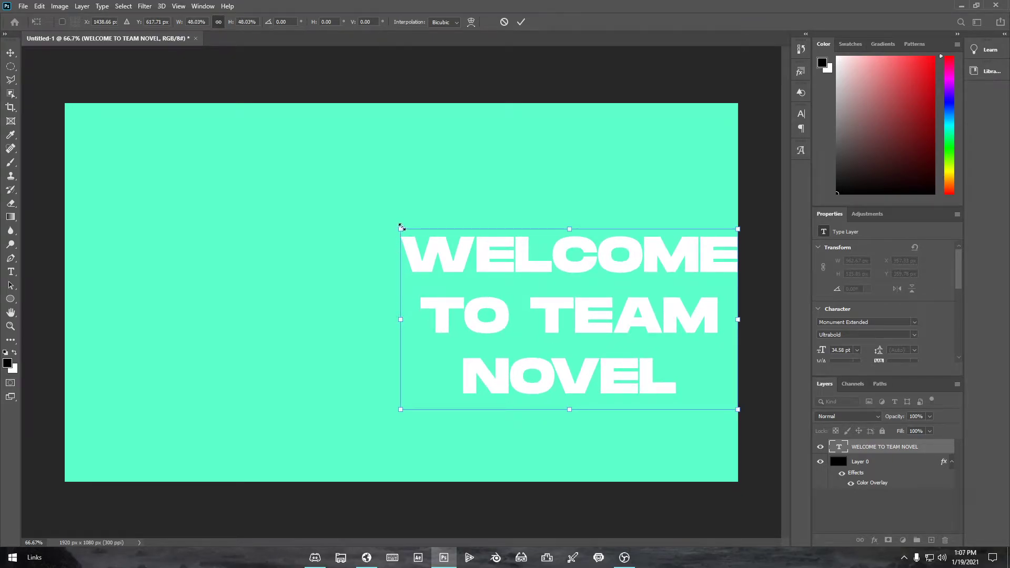
pyautogui.moveTo(400, 317)
pyautogui.mouseDown()
pyautogui.moveTo(23, 318)
pyautogui.moveTo(440, 302)
pyautogui.moveTo(13, 318)
pyautogui.moveTo(401, 319)
pyautogui.mouseUp()
pyautogui.moveTo(535, 339); pyautogui.dragTo(372, 205)
pyautogui.moveTo(578, 192); pyautogui.dragTo(512, 197)
pyautogui.click(523, 26)
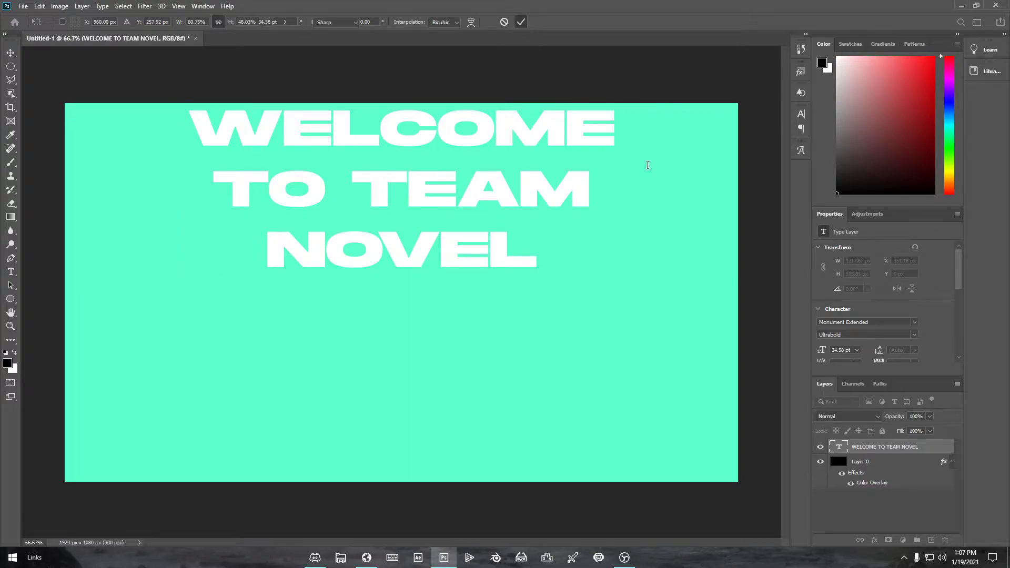
# Try leading values of 8, 24 and 36 pt on all three text lines and settle on 30 pt
pyautogui.doubleClick(841, 447)
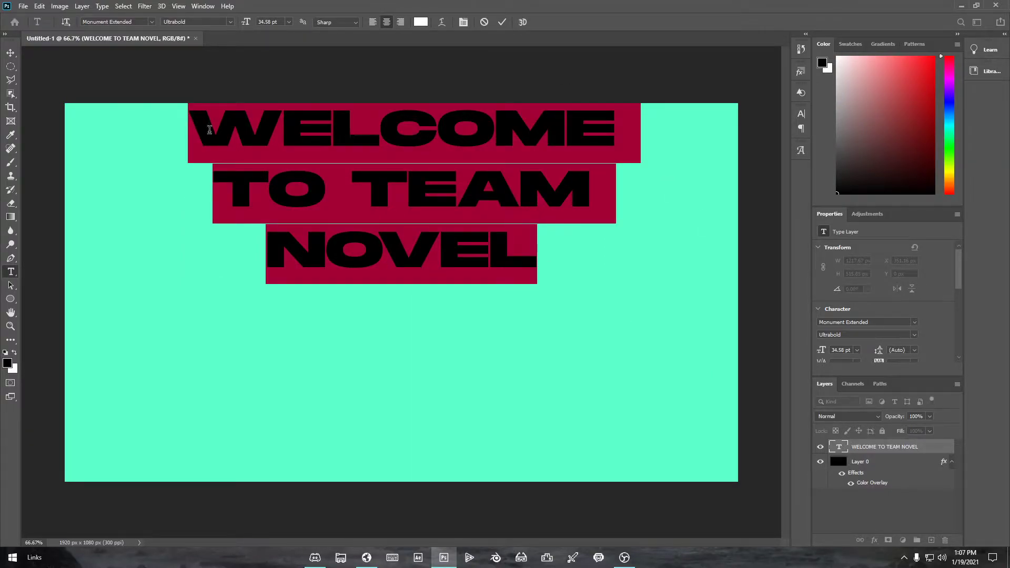
pyautogui.scroll(-2, 837, 300)
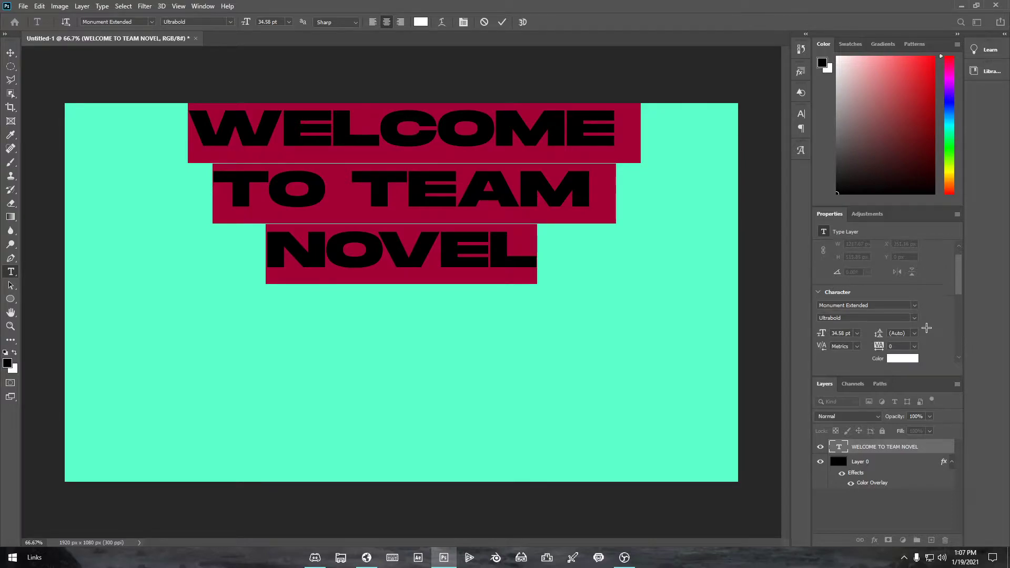
pyautogui.scroll(-3, 916, 334)
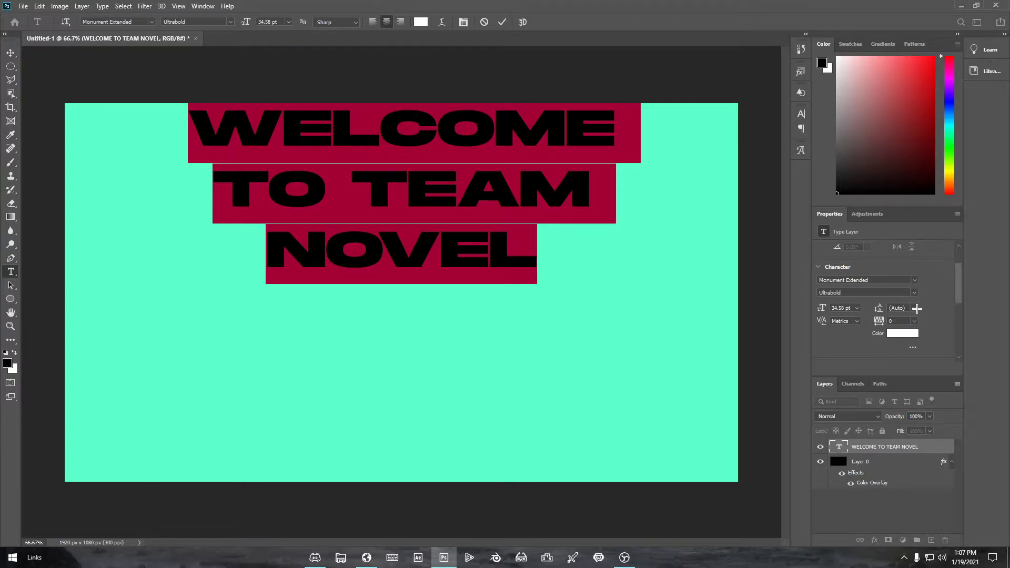
pyautogui.click(916, 309)
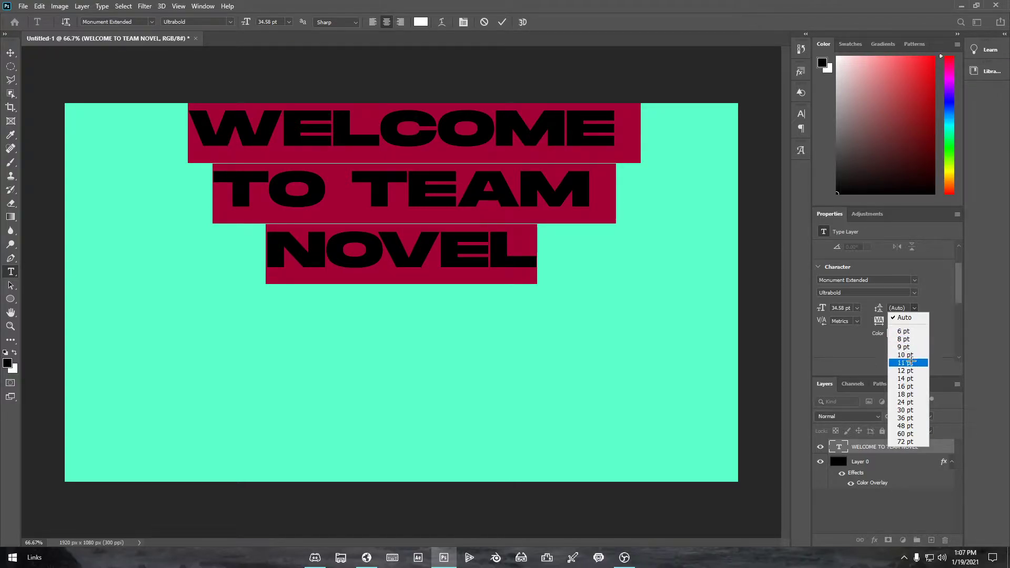
pyautogui.click(913, 340)
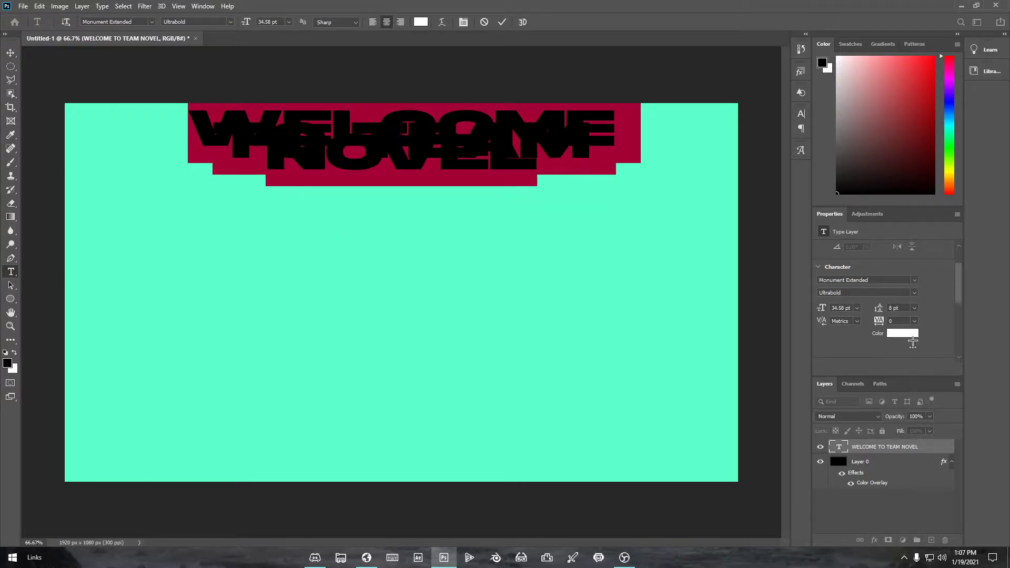
pyautogui.click(911, 315)
pyautogui.click(916, 390)
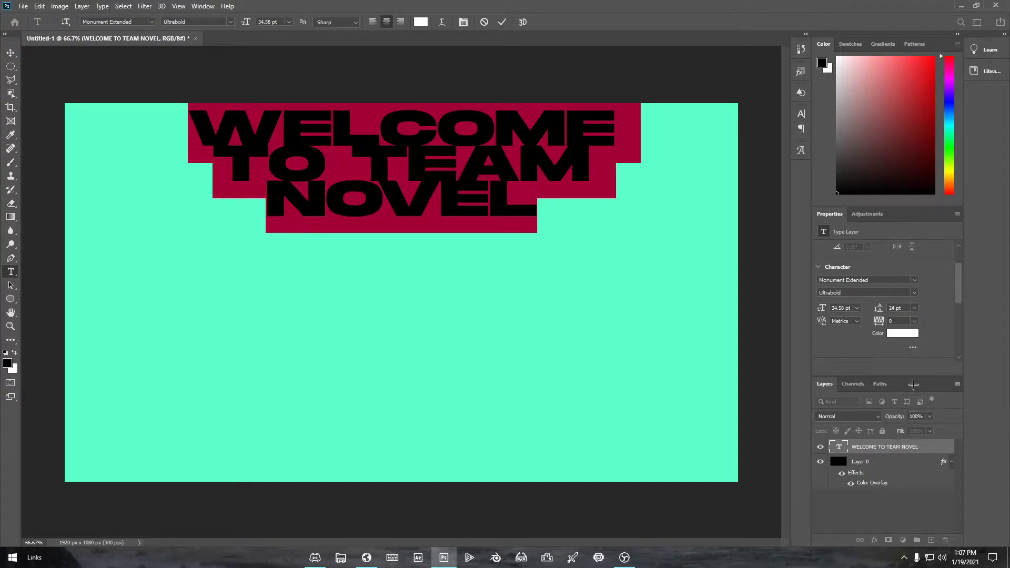
pyautogui.click(915, 308)
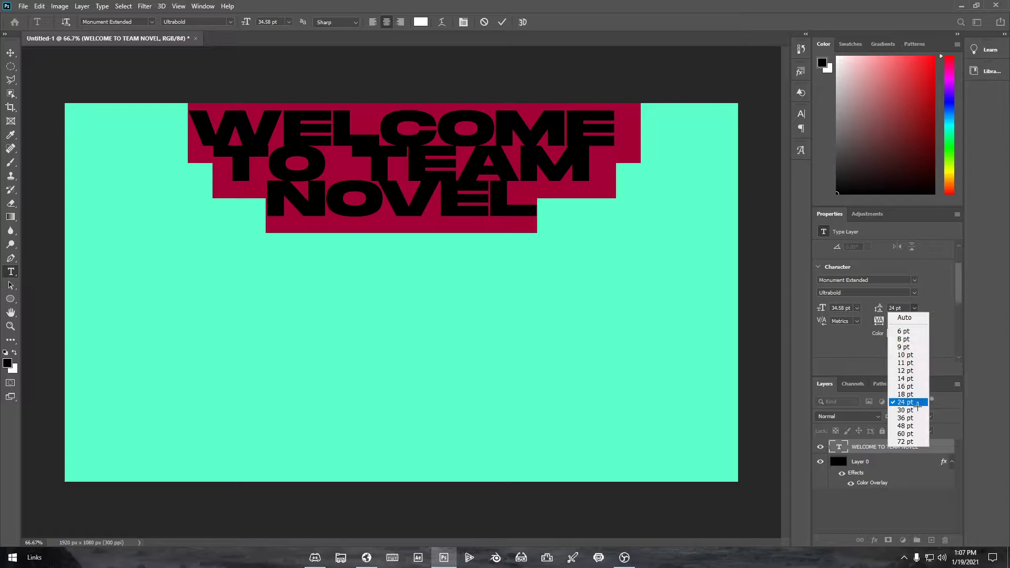
pyautogui.click(915, 419)
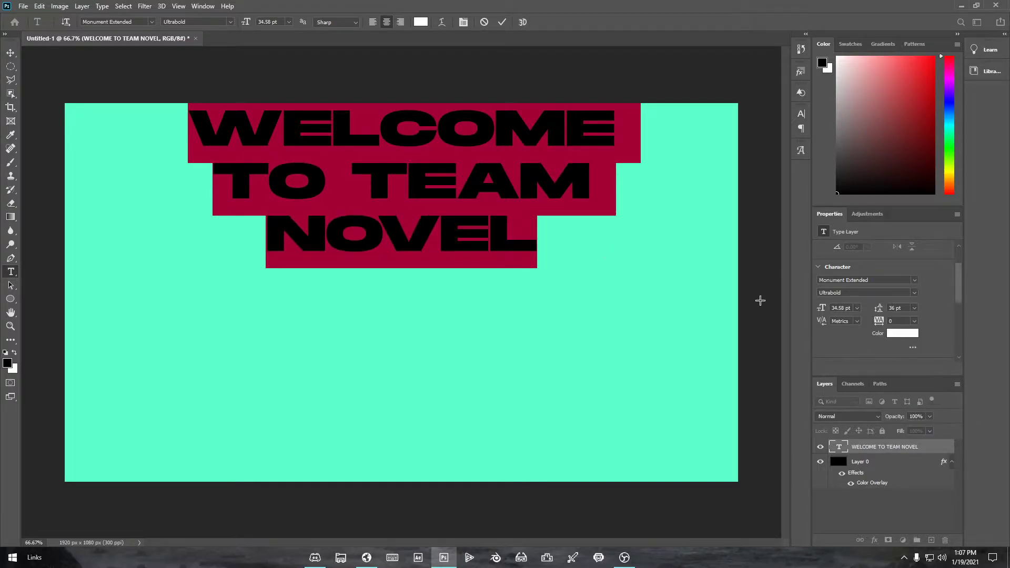
pyautogui.click(915, 308)
pyautogui.click(905, 410)
pyautogui.click(502, 22)
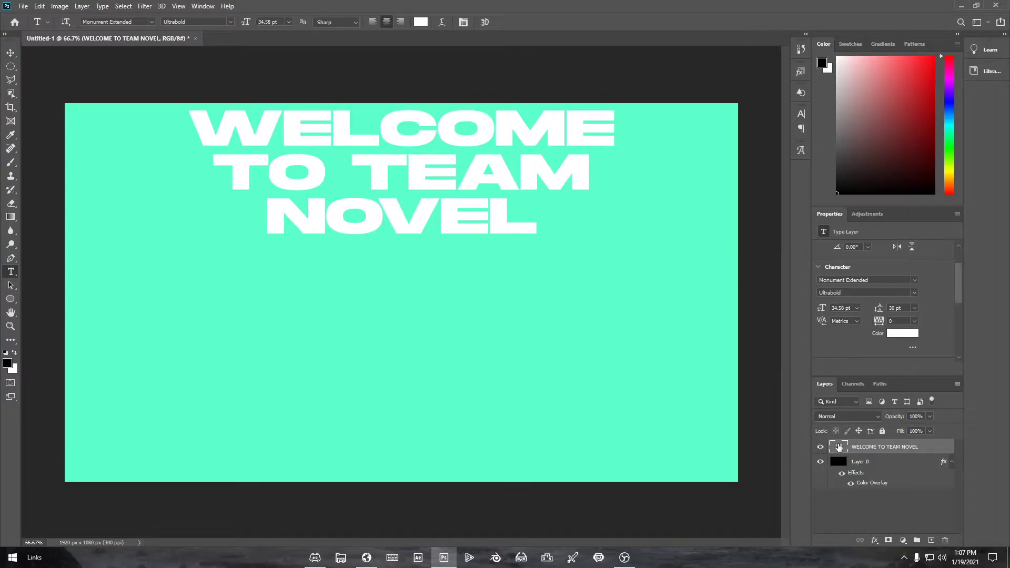
# Set the color of the "TO TEAM" line in the heading text to black
pyautogui.doubleClick(839, 447)
pyautogui.click(284, 168)
pyautogui.moveTo(228, 173); pyautogui.dragTo(639, 180)
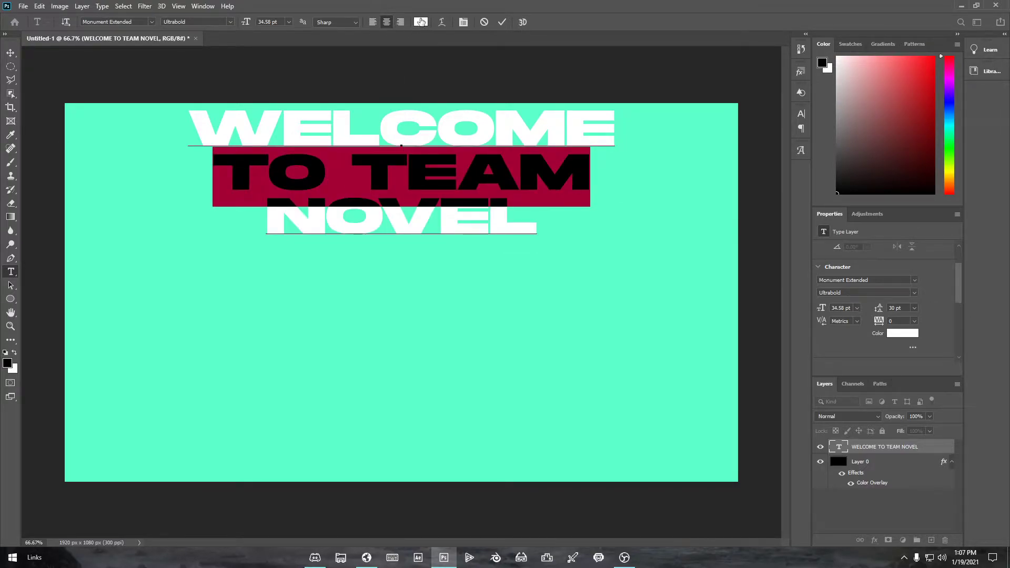
pyautogui.click(421, 22)
pyautogui.click(395, 497)
pyautogui.click(622, 358)
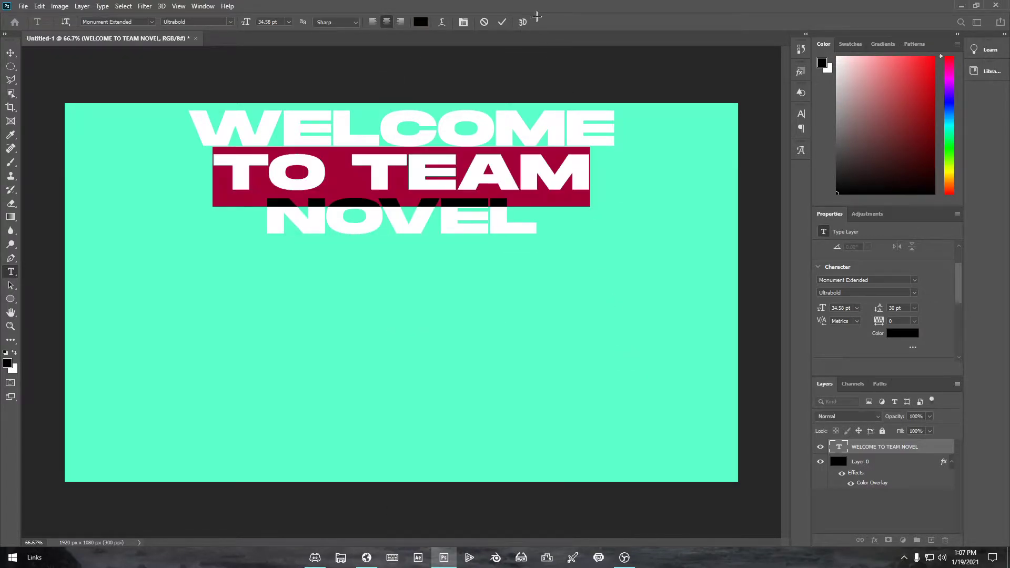
pyautogui.click(502, 23)
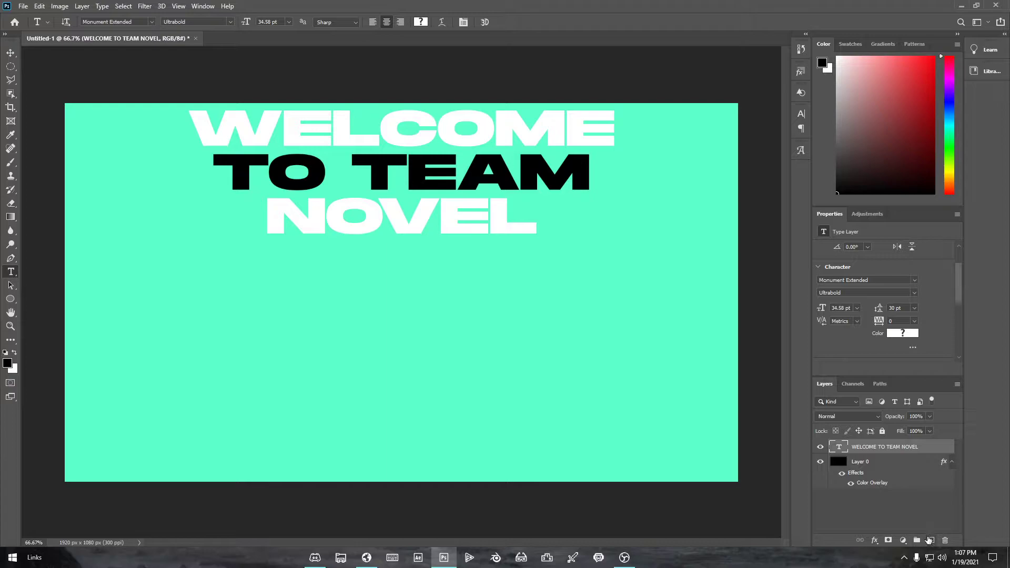
# Move the heading text slightly down from the canvas's upper edge
pyautogui.hotkey('ctrl', 't')
pyautogui.moveTo(433, 215); pyautogui.dragTo(433, 224)
pyautogui.click(520, 21)
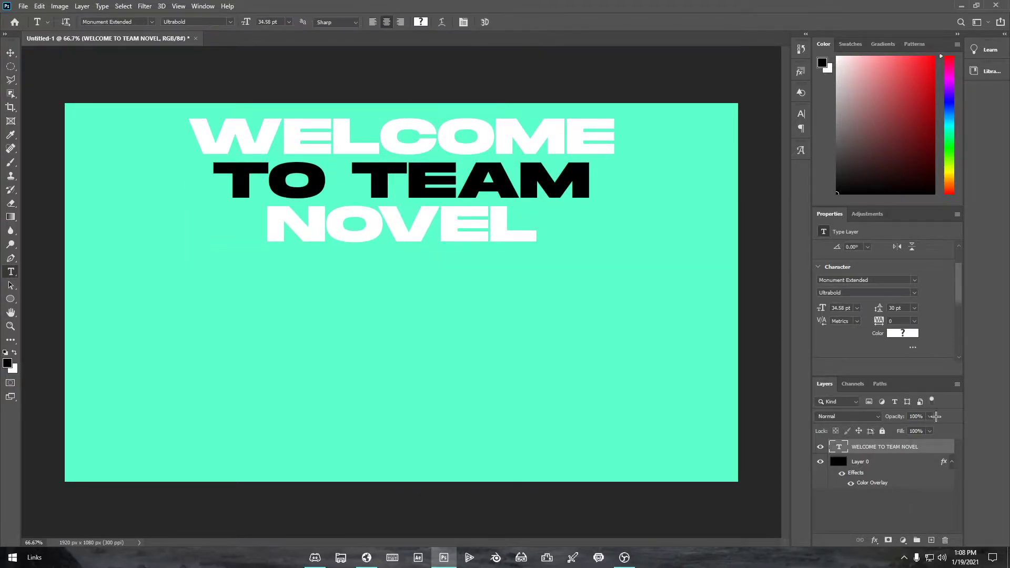
# Add a new empty layer above the heading text and activate the Pen tool
pyautogui.click(931, 540)
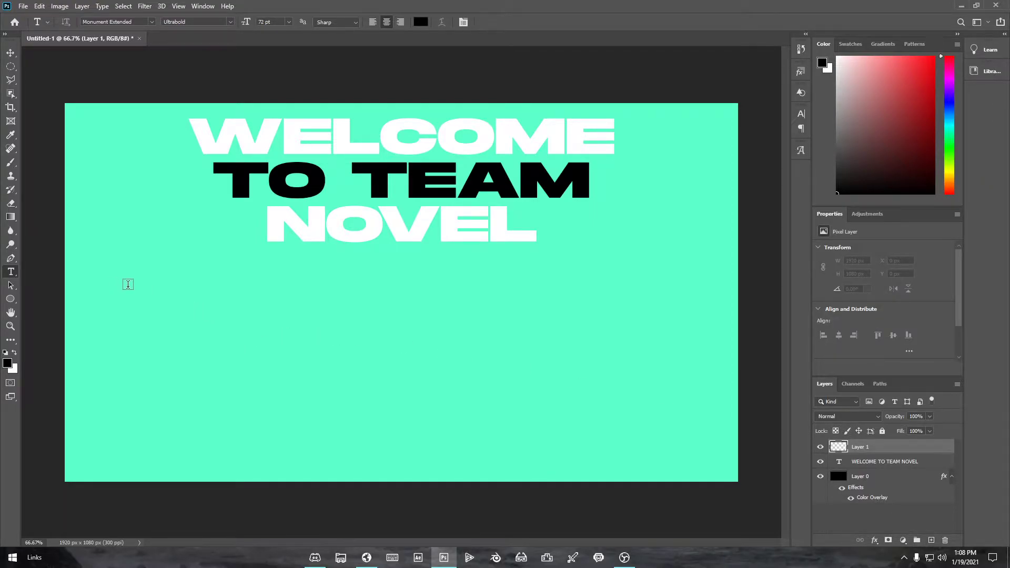
pyautogui.press('p')
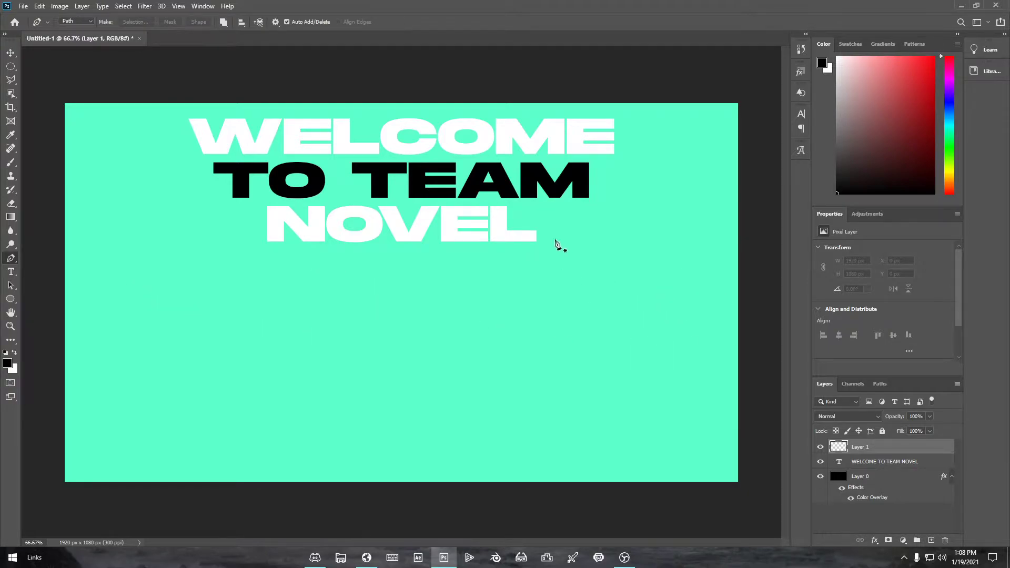
pyautogui.click(76, 22)
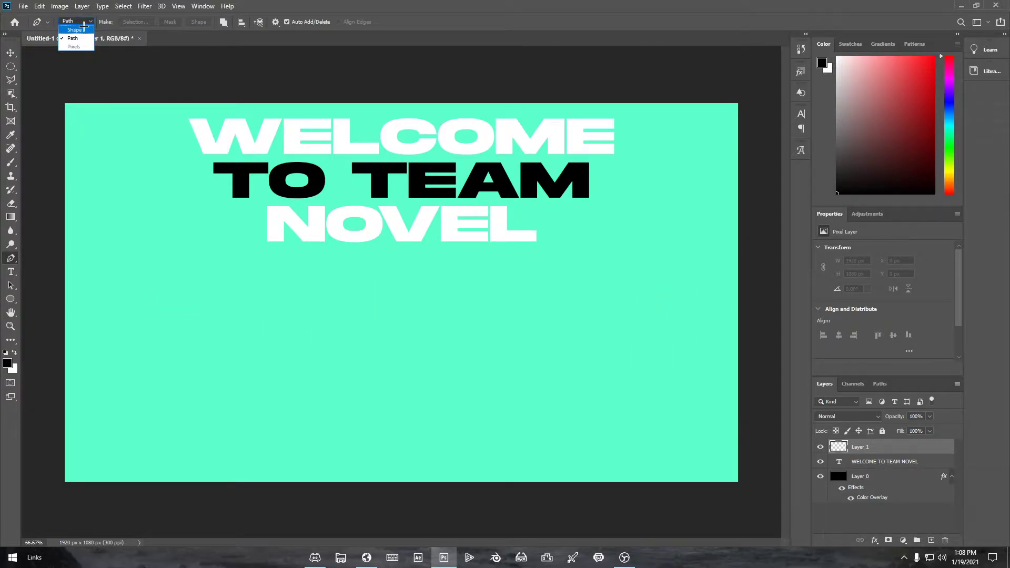
pyautogui.click(84, 28)
pyautogui.click(78, 20)
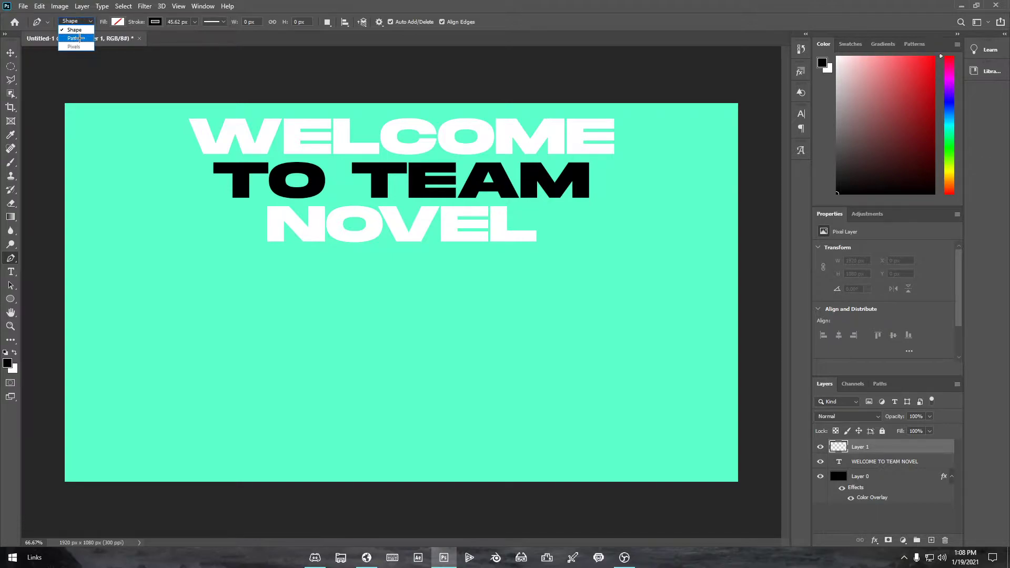
pyautogui.click(79, 39)
pyautogui.click(74, 20)
pyautogui.click(71, 30)
pyautogui.click(35, 363)
pyautogui.moveTo(171, 303); pyautogui.dragTo(321, 319)
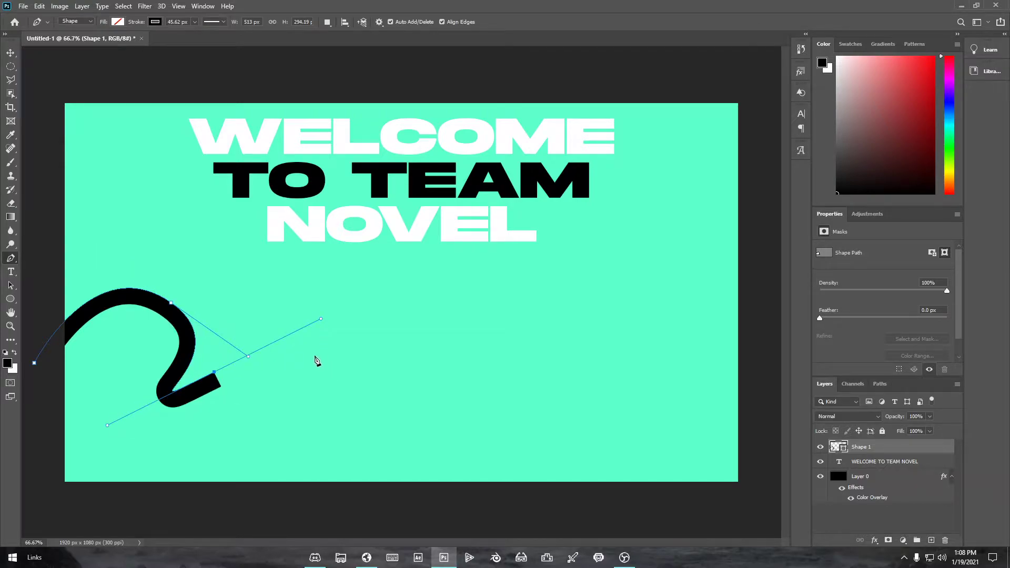
pyautogui.hotkey('ctrl', 'z')
pyautogui.hotkey('ctrl', 'z')
pyautogui.hotkey('ctrl', 'z')
pyautogui.click(75, 21)
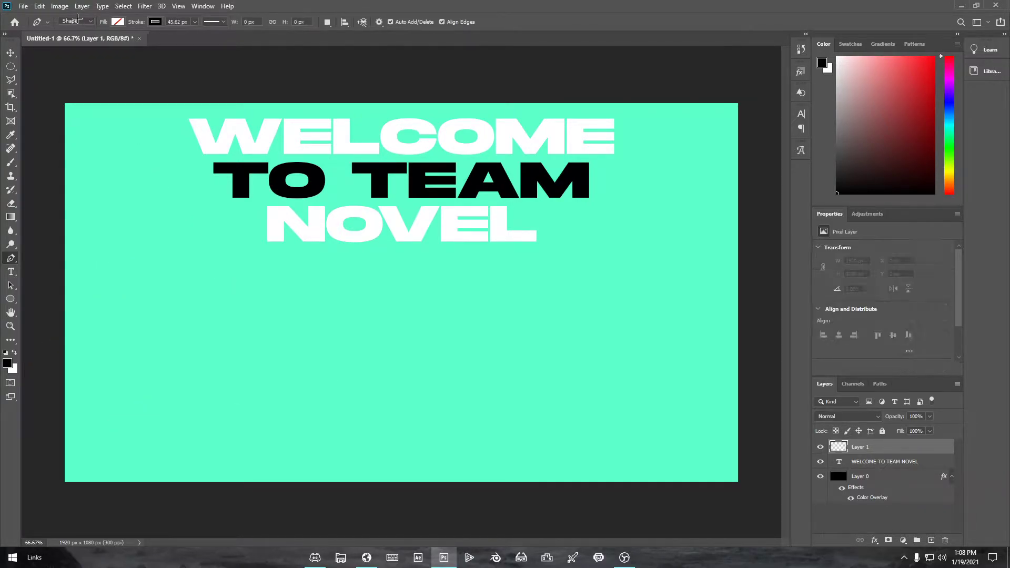
pyautogui.click(71, 33)
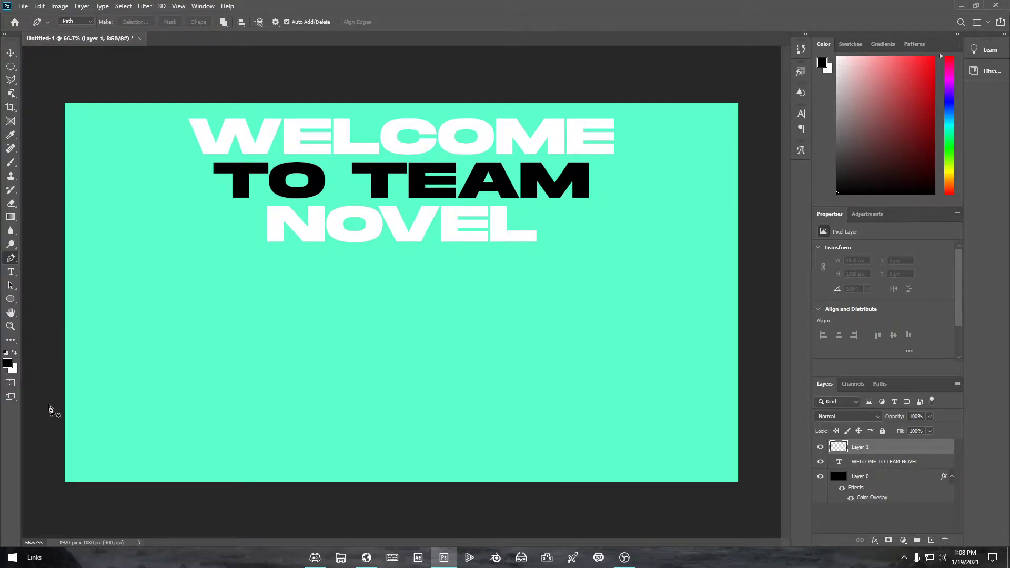
pyautogui.click(47, 370)
pyautogui.moveTo(103, 395); pyautogui.dragTo(106, 419)
pyautogui.hotkey('ctrl', 'z')
pyautogui.hotkey('ctrl', 'z')
# Draw a closed wavy path about 338 x 386 px over the canvas's lower-left corner, extending past its edges
pyautogui.click(51, 373)
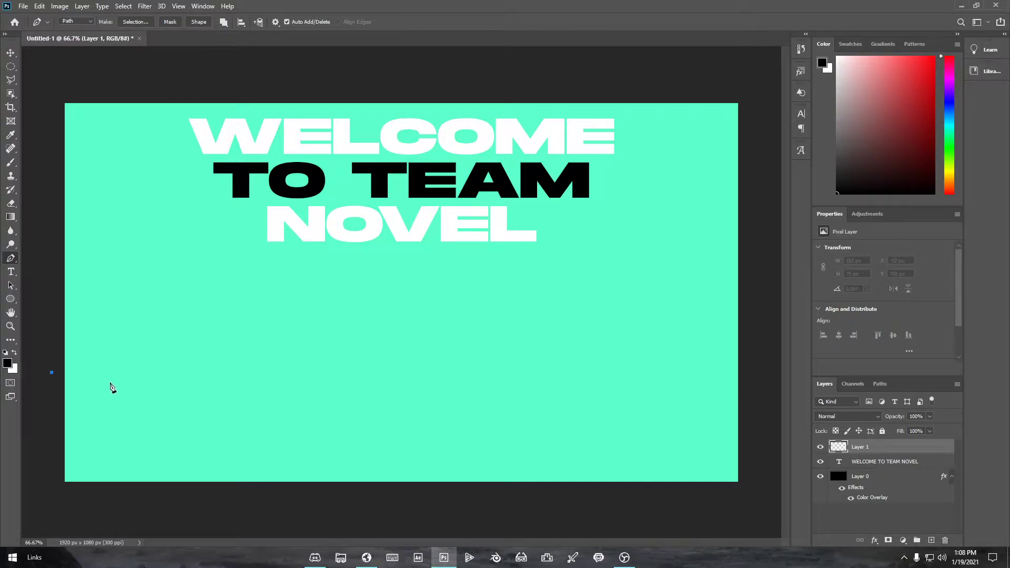
pyautogui.click(121, 399)
pyautogui.moveTo(121, 398); pyautogui.dragTo(77, 418)
pyautogui.moveTo(140, 440); pyautogui.dragTo(184, 504)
pyautogui.click(72, 508)
pyautogui.click(31, 490)
pyautogui.click(52, 372)
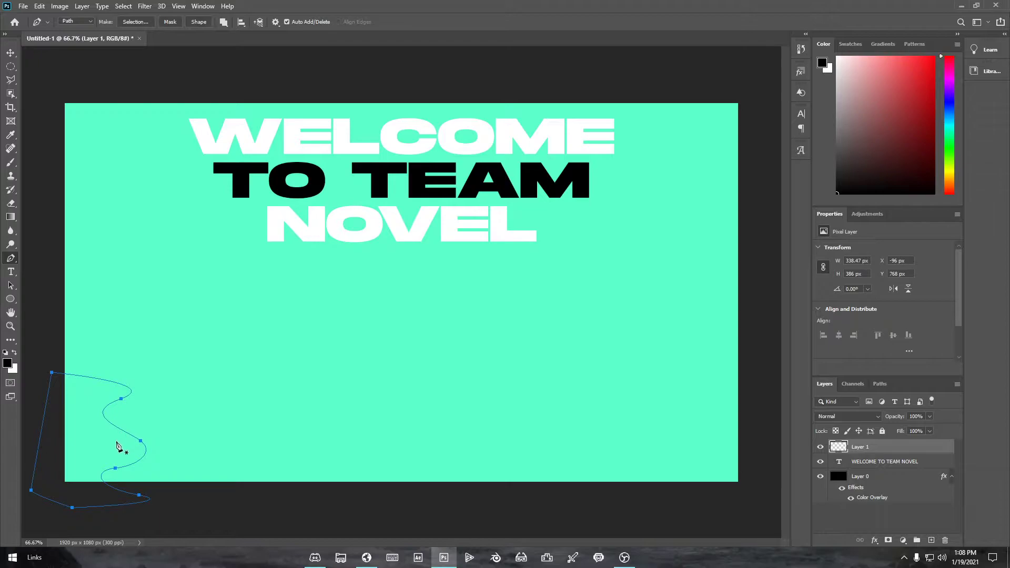
# Convert the wavy path into a new anti-aliased selection with a feather radius of 0 pixels
pyautogui.rightClick(111, 424)
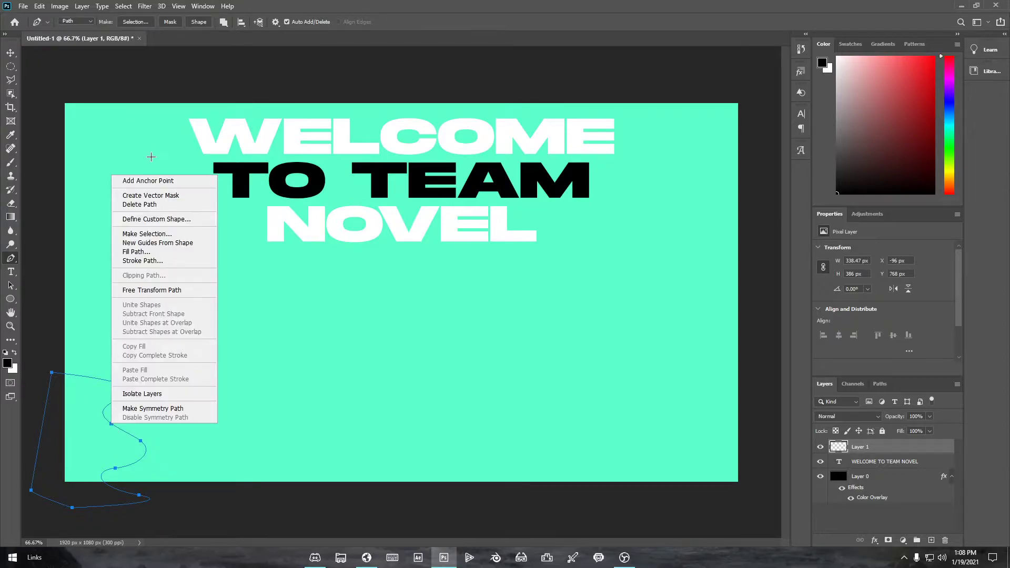
pyautogui.click(148, 233)
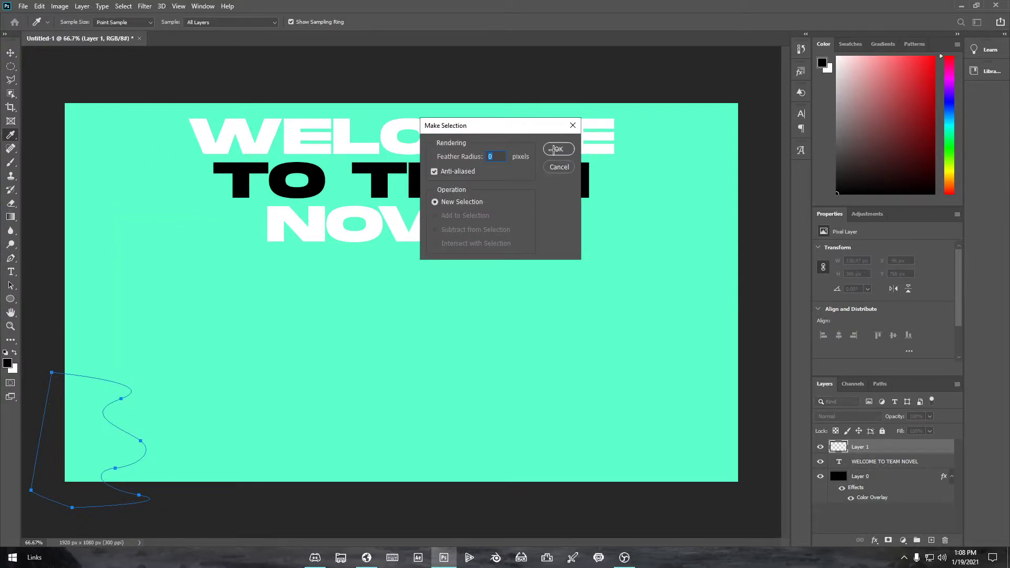
pyautogui.click(555, 149)
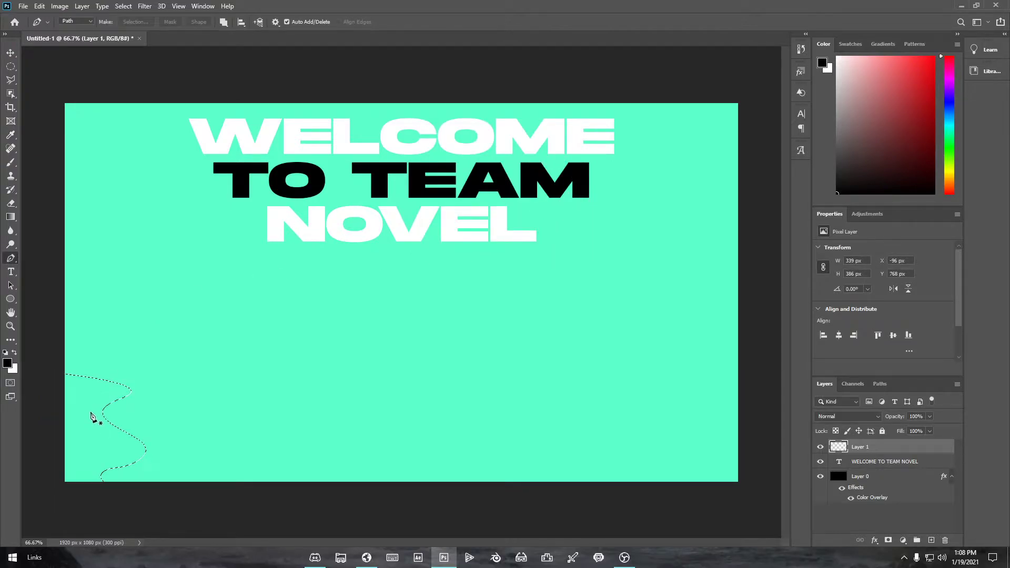
# Paint the wavy selection solid black on Layer 1 with the 200 px brush and deselect it
pyautogui.press('b')
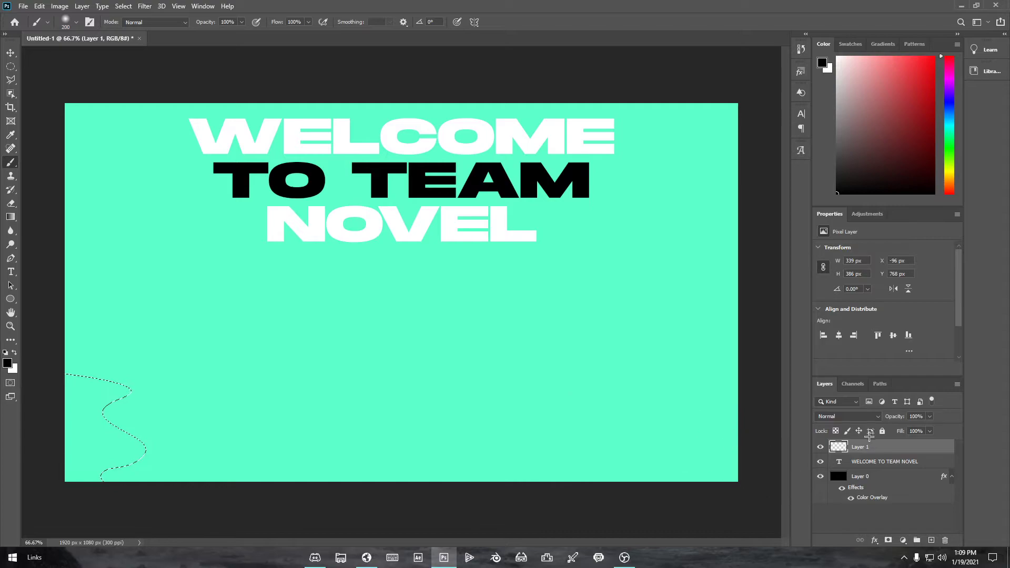
pyautogui.rightClick(871, 456)
pyautogui.click(795, 410)
pyautogui.moveTo(79, 394)
pyautogui.mouseDown()
pyautogui.moveTo(79, 469)
pyautogui.moveTo(123, 403)
pyautogui.mouseUp()
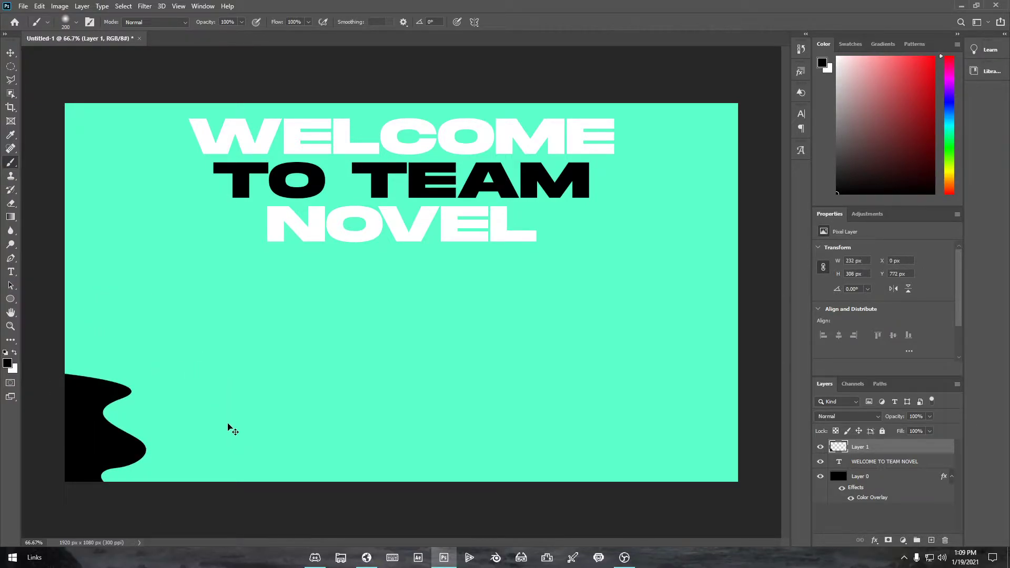
# Rotate the black wavy shape counterclockwise and position it partly off the canvas in the lower-left corner
pyautogui.hotkey('ctrl', 't')
pyautogui.moveTo(182, 361); pyautogui.dragTo(165, 324)
pyautogui.moveTo(80, 452); pyautogui.dragTo(65, 476)
pyautogui.click(521, 22)
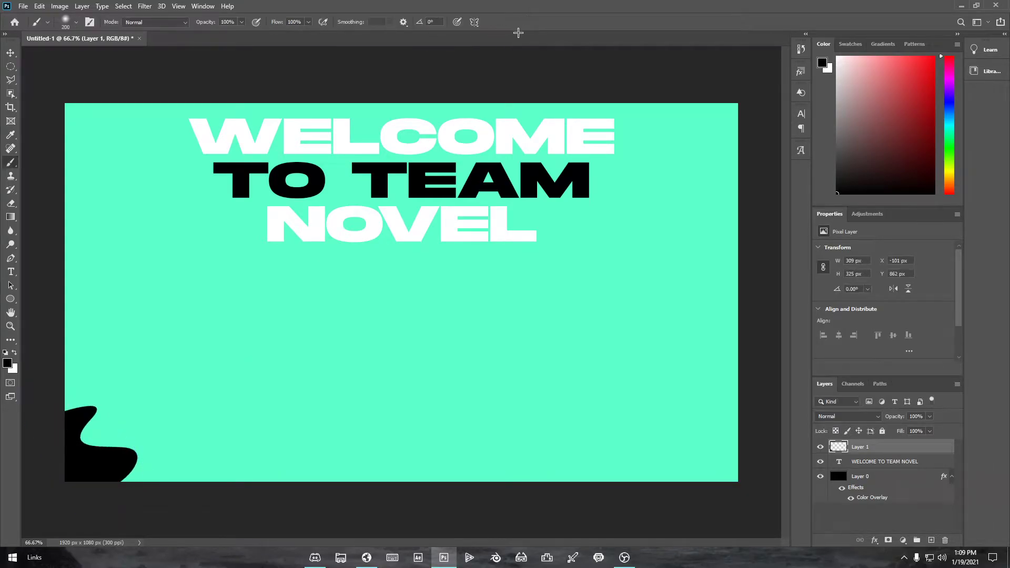
pyautogui.hotkey('ctrl', 't')
pyautogui.moveTo(113, 448); pyautogui.dragTo(98, 430)
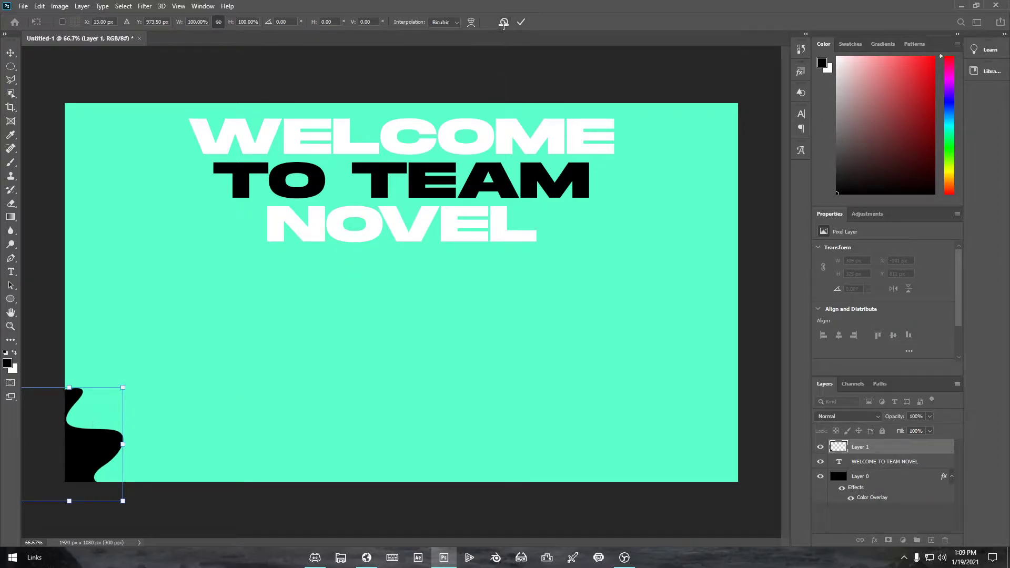
pyautogui.click(521, 22)
pyautogui.press('b')
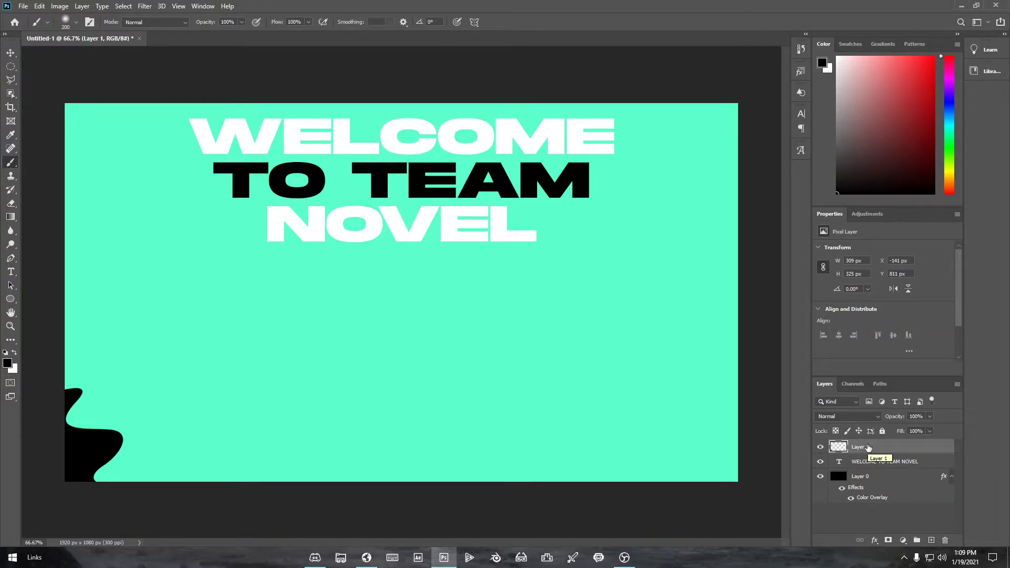
# Duplicate the black wavy shape's layer and select the copy
pyautogui.hotkey('ctrl', 'j')
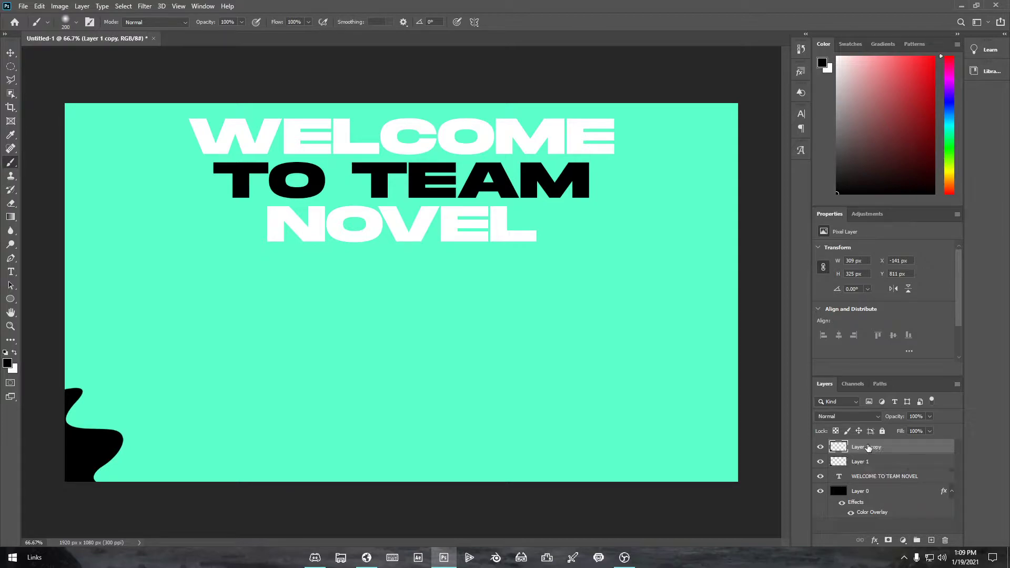
pyautogui.rightClick(873, 466)
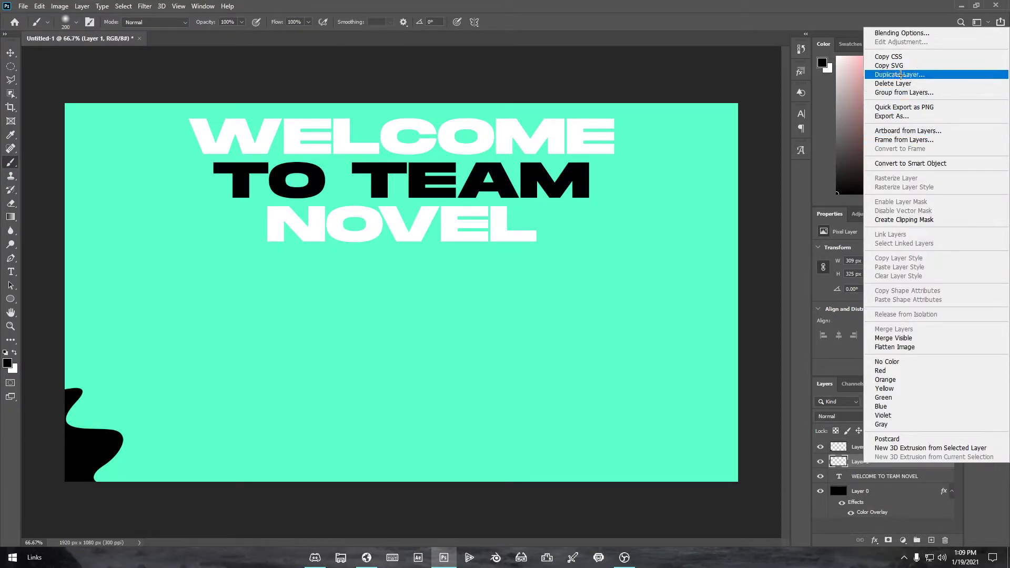
pyautogui.click(842, 454)
pyautogui.click(853, 455)
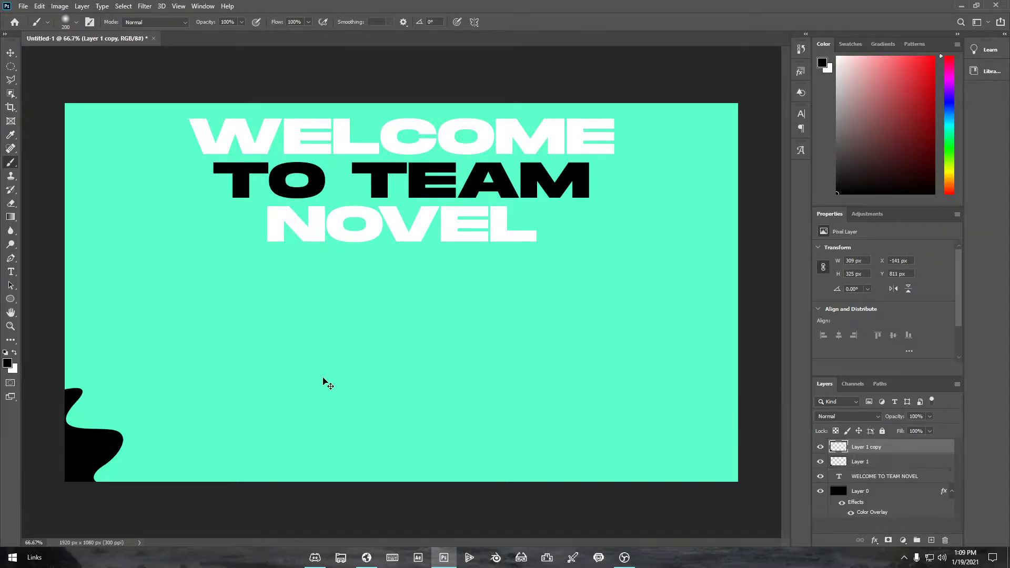
# Flip the copied shape horizontally and vertically and move it to the canvas's upper-right corner
pyautogui.hotkey('ctrl', 't')
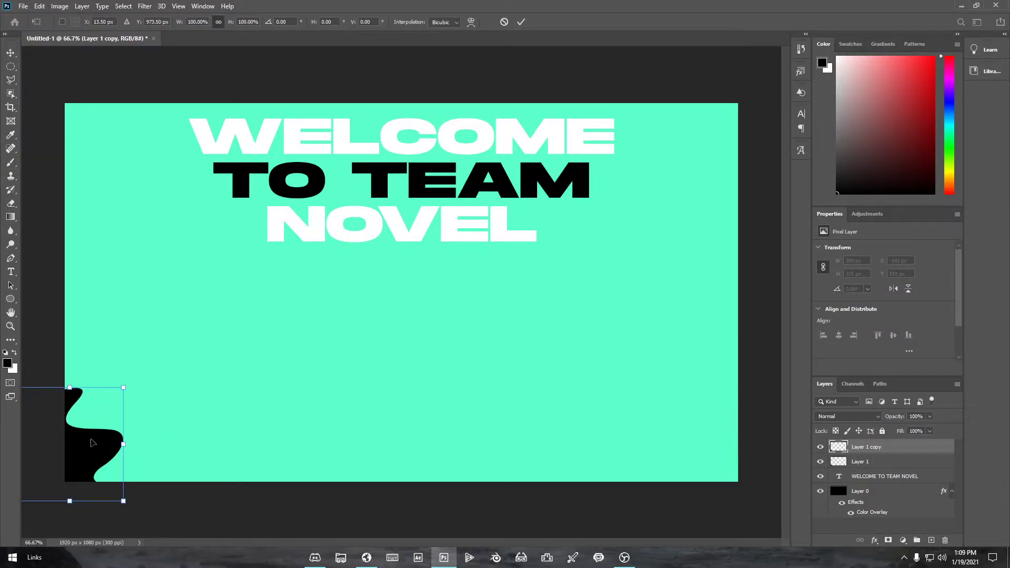
pyautogui.rightClick(90, 443)
pyautogui.click(125, 421)
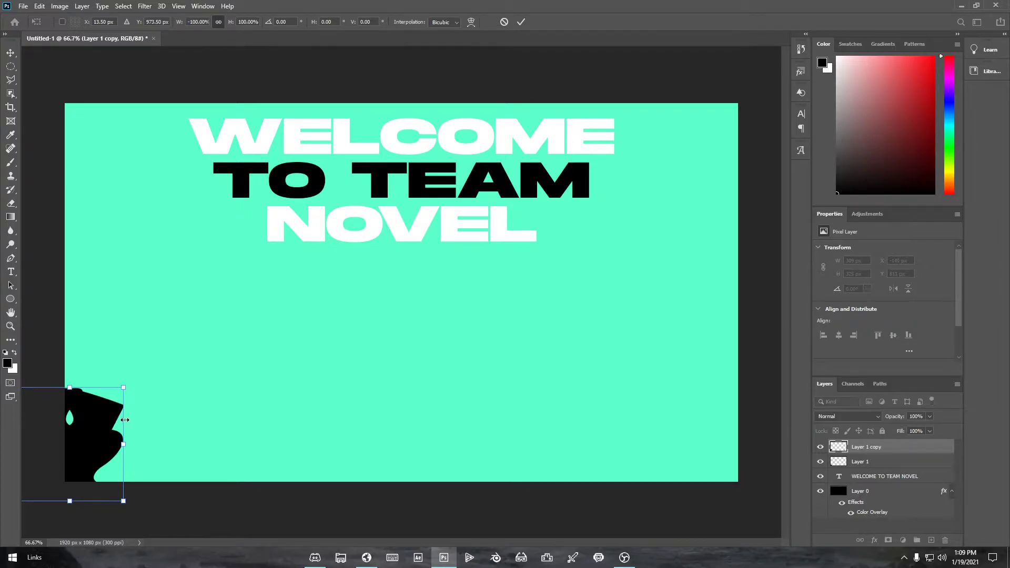
pyautogui.rightClick(112, 434)
pyautogui.click(126, 423)
pyautogui.moveTo(93, 466); pyautogui.dragTo(745, 138)
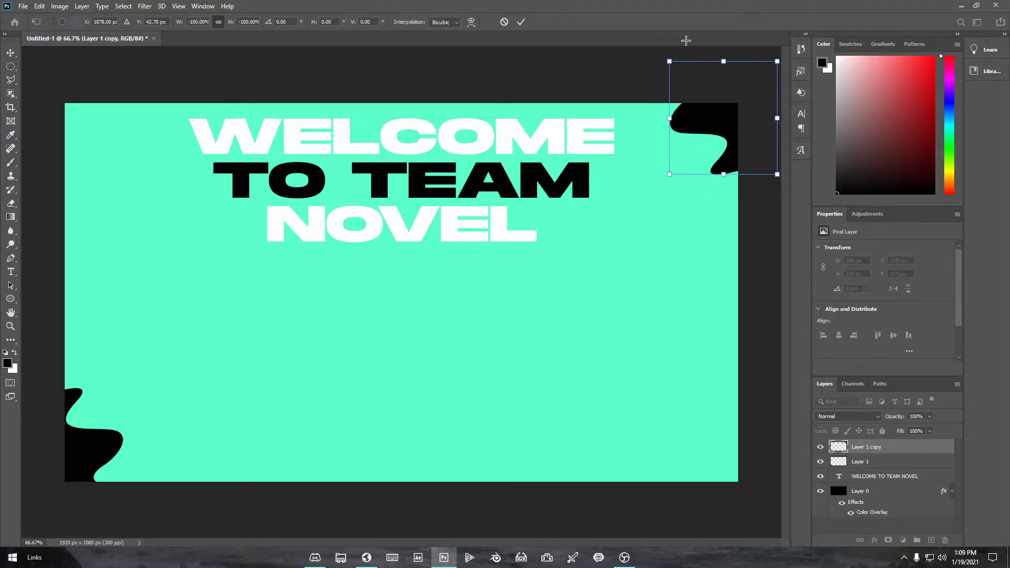
# Rotate the copied shape to about 170° and fit it into the canvas's upper-right corner at about X 1724, Y -76 px
pyautogui.moveTo(693, 49)
pyautogui.mouseDown()
pyautogui.moveTo(685, 51)
pyautogui.moveTo(706, 45)
pyautogui.moveTo(655, 59)
pyautogui.moveTo(680, 55)
pyautogui.mouseUp()
pyautogui.moveTo(665, 52); pyautogui.dragTo(637, 52)
pyautogui.moveTo(697, 128); pyautogui.dragTo(685, 128)
pyautogui.moveTo(739, 208); pyautogui.dragTo(783, 207)
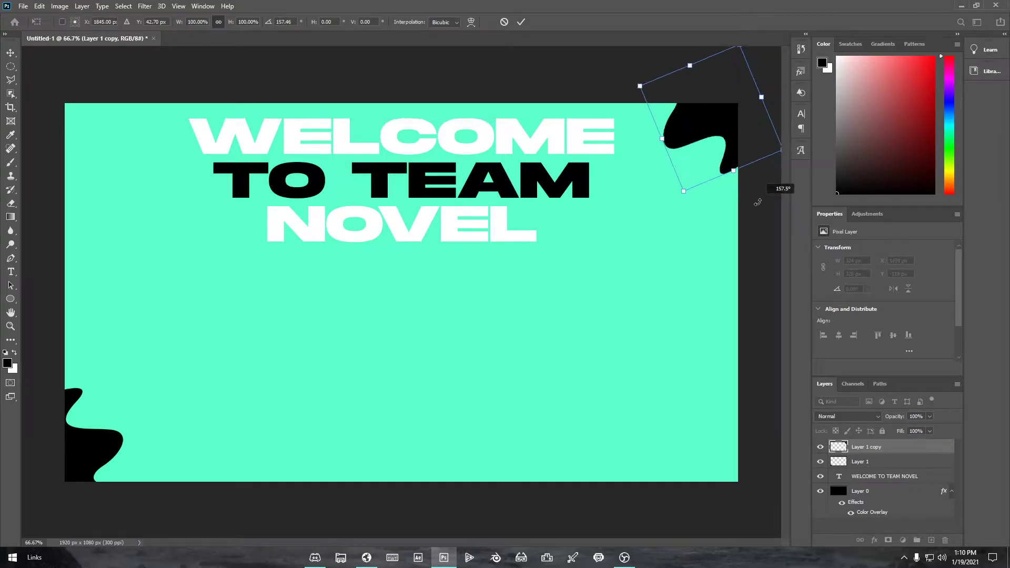
pyautogui.moveTo(630, 107); pyautogui.dragTo(638, 70)
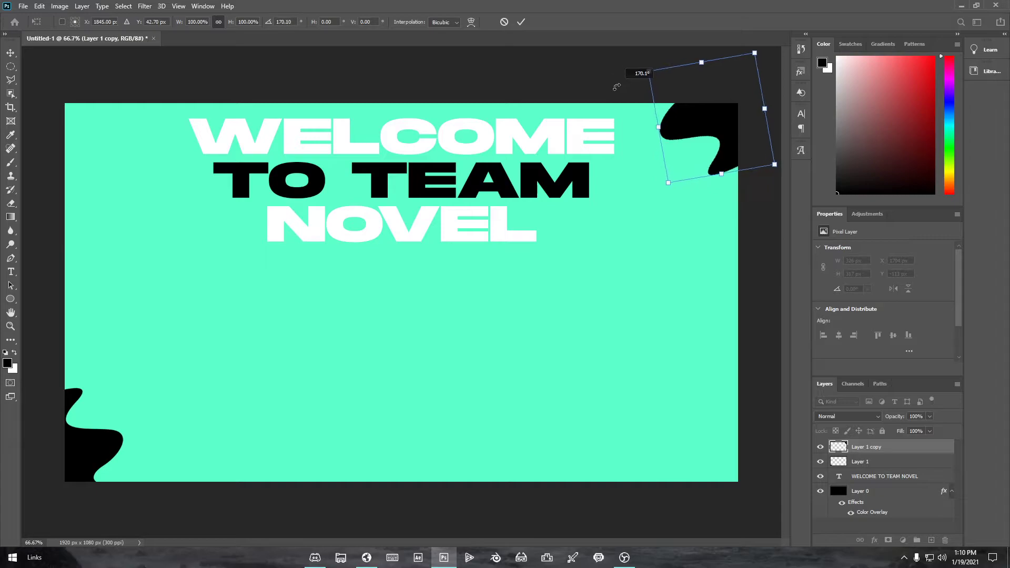
pyautogui.moveTo(700, 131); pyautogui.dragTo(719, 146)
pyautogui.click(521, 22)
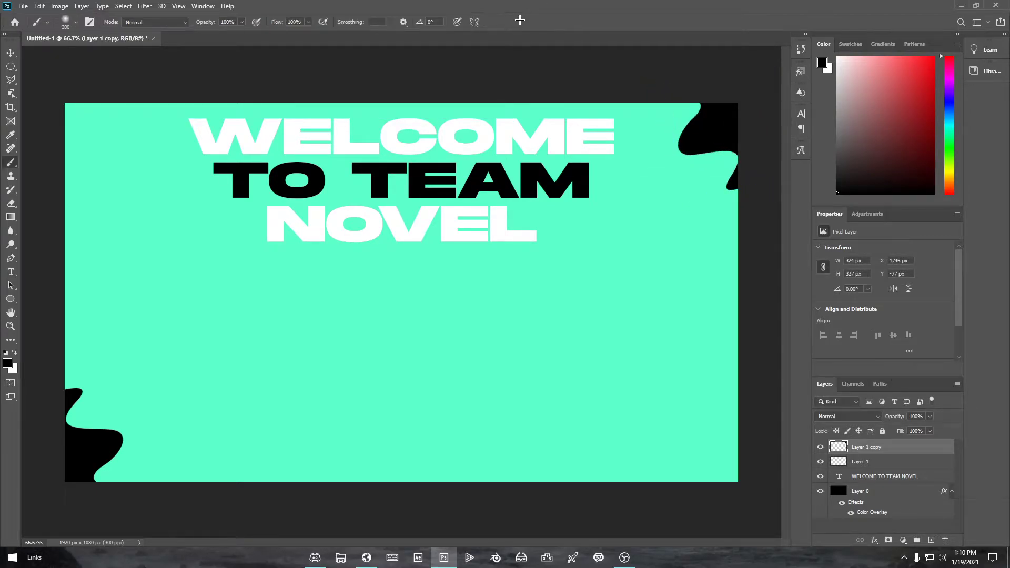
pyautogui.hotkey('ctrl', 't')
pyautogui.moveTo(703, 159); pyautogui.dragTo(695, 158)
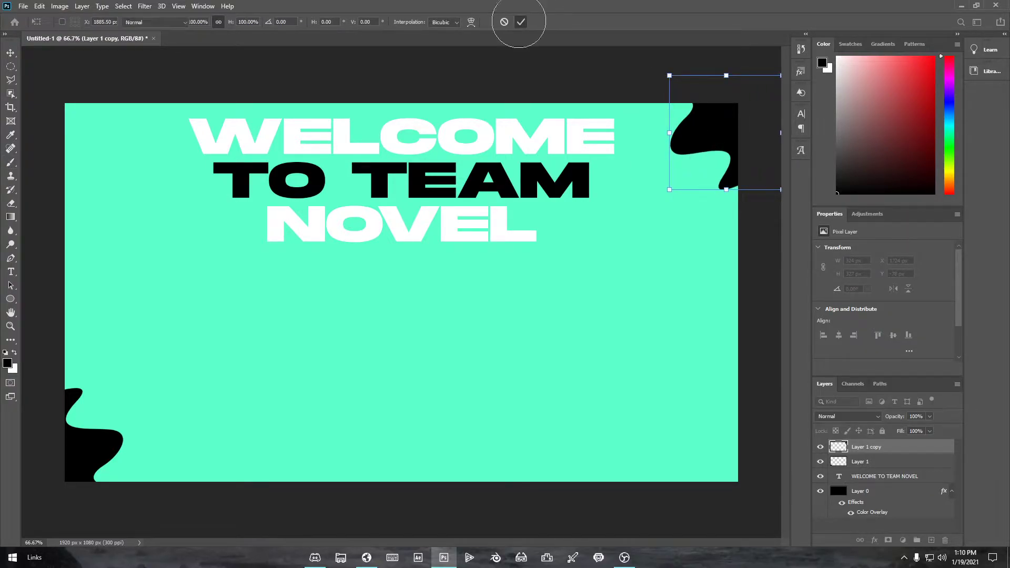
pyautogui.click(522, 22)
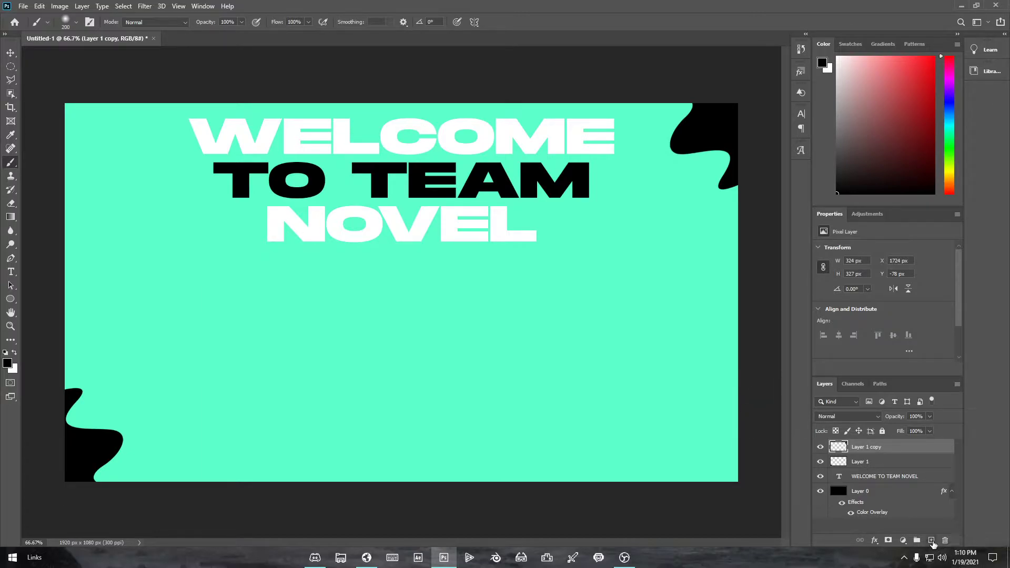
# Add a new empty layer above the copied shape and open the red TEAM NOVEL welcome graphic in Photos as reference
pyautogui.click(931, 541)
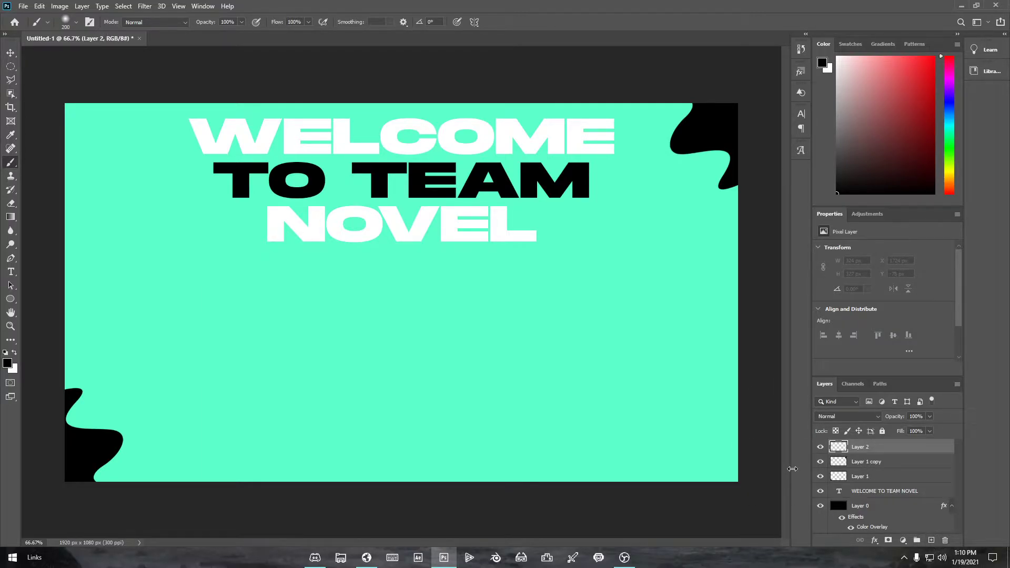
pyautogui.click(341, 557)
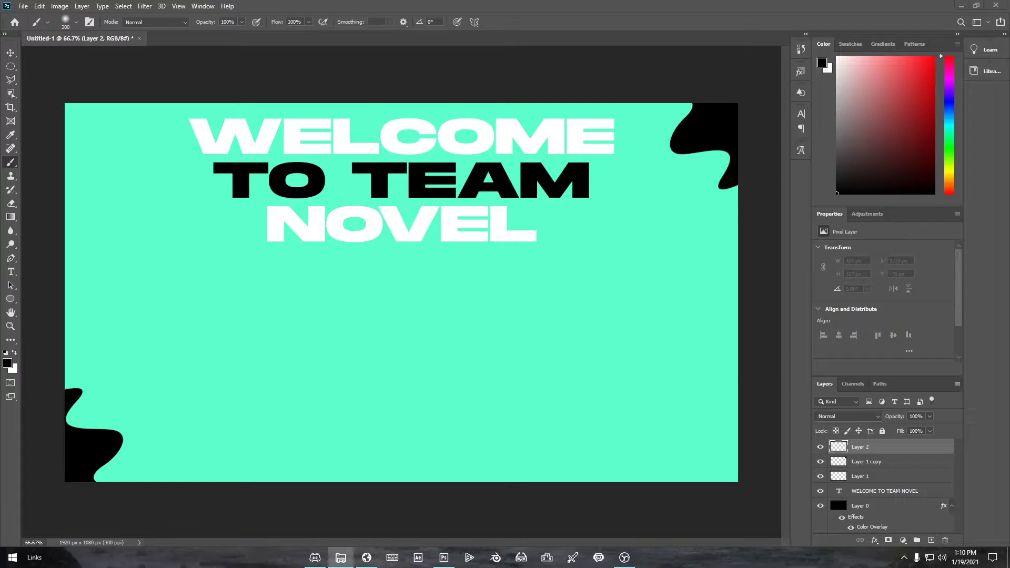
pyautogui.moveTo(200, 0); pyautogui.dragTo(623, 75)
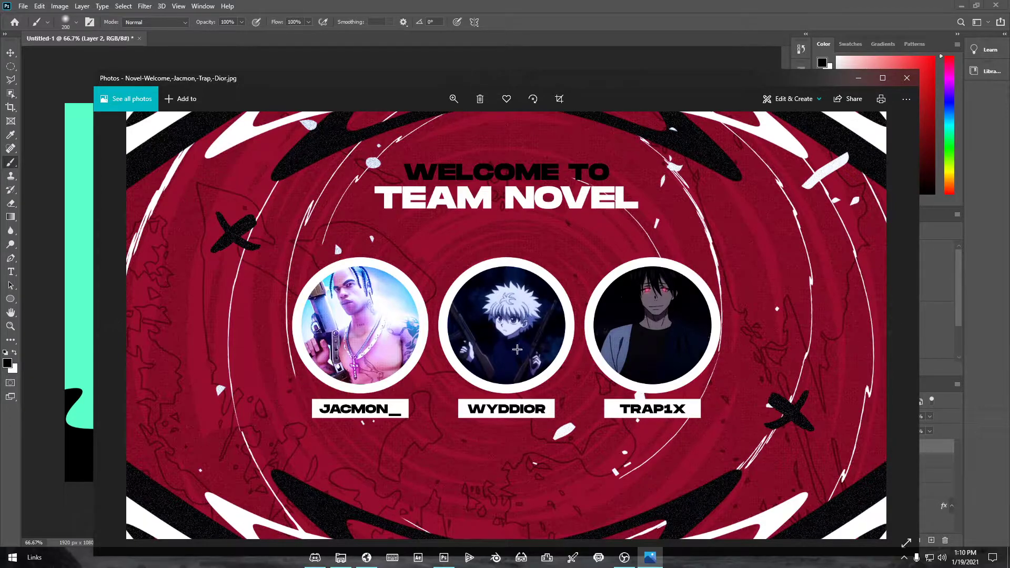
# Close the reference graphic and replace the empty top layer with a new empty layer
pyautogui.click(907, 78)
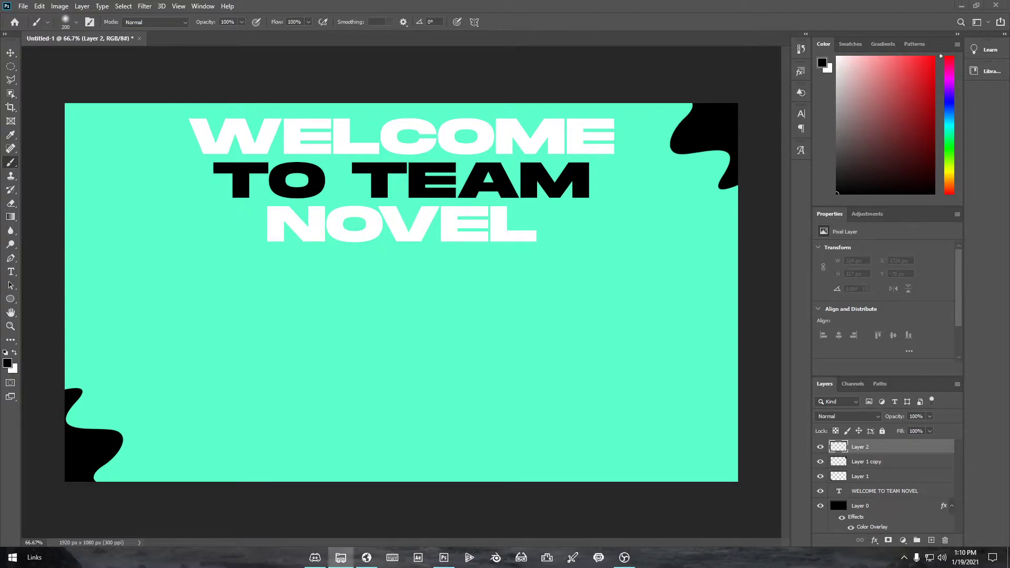
pyautogui.click(902, 456)
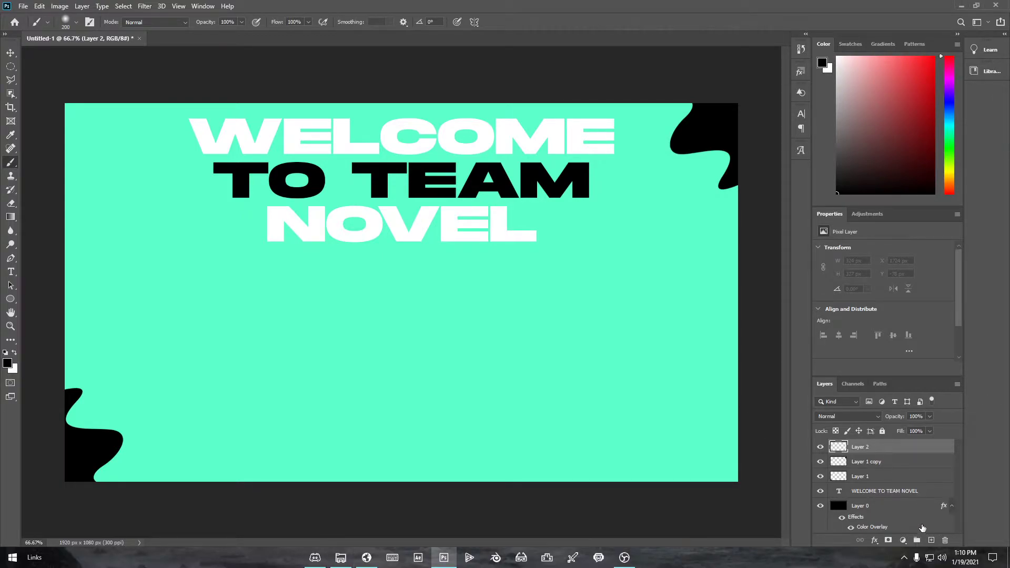
pyautogui.press('Delete')
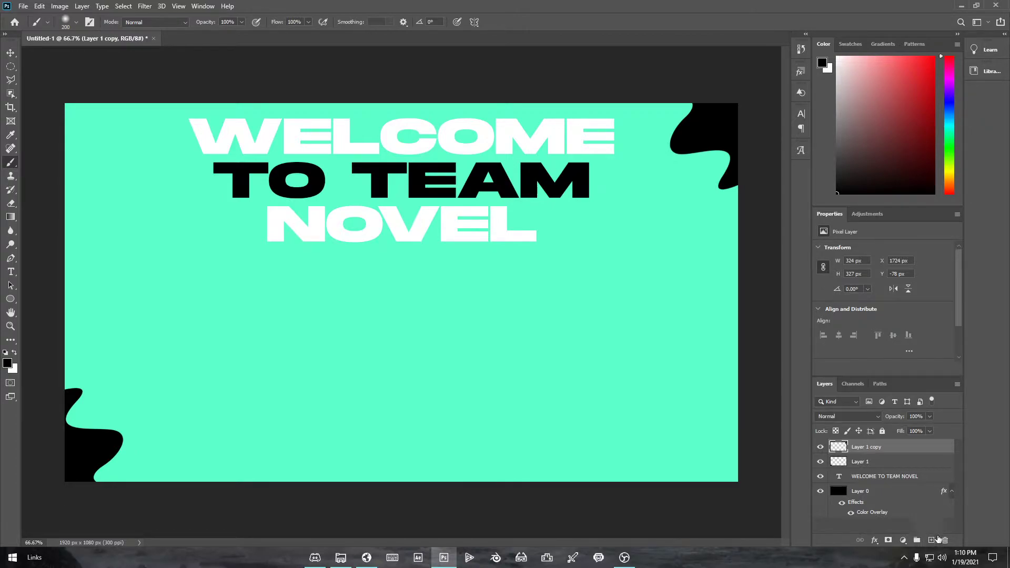
pyautogui.click(930, 540)
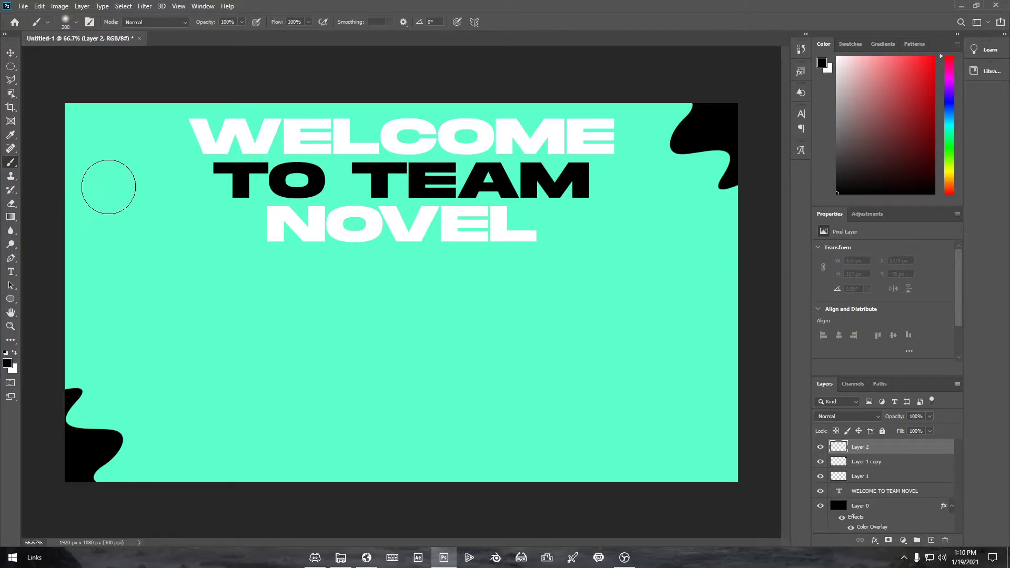
# Draw a jagged Polygonal Lasso selection about 286 x 186 px across the canvas's upper-left corner
pyautogui.press('l')
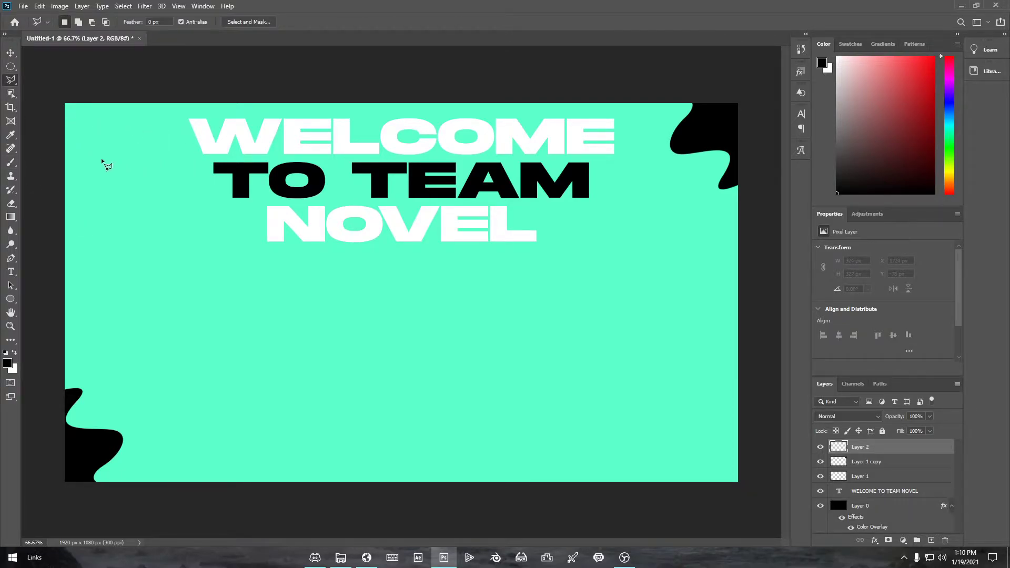
pyautogui.click(53, 122)
pyautogui.click(104, 127)
pyautogui.click(85, 110)
pyautogui.click(153, 114)
pyautogui.click(128, 91)
pyautogui.click(54, 88)
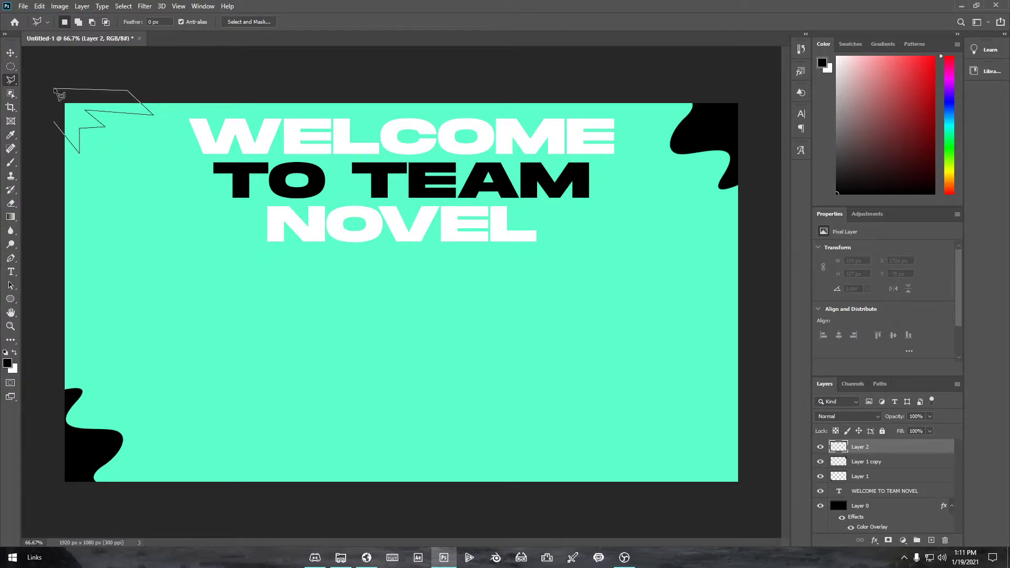
pyautogui.click(56, 126)
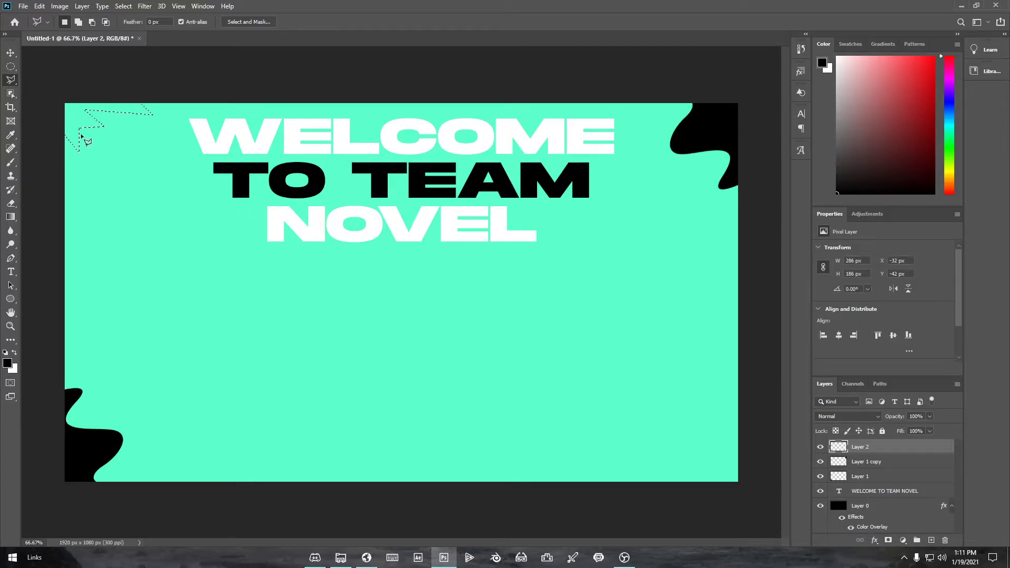
# Swap the foreground colour to white and paint the jagged corner selection with the Brush
pyautogui.press('b')
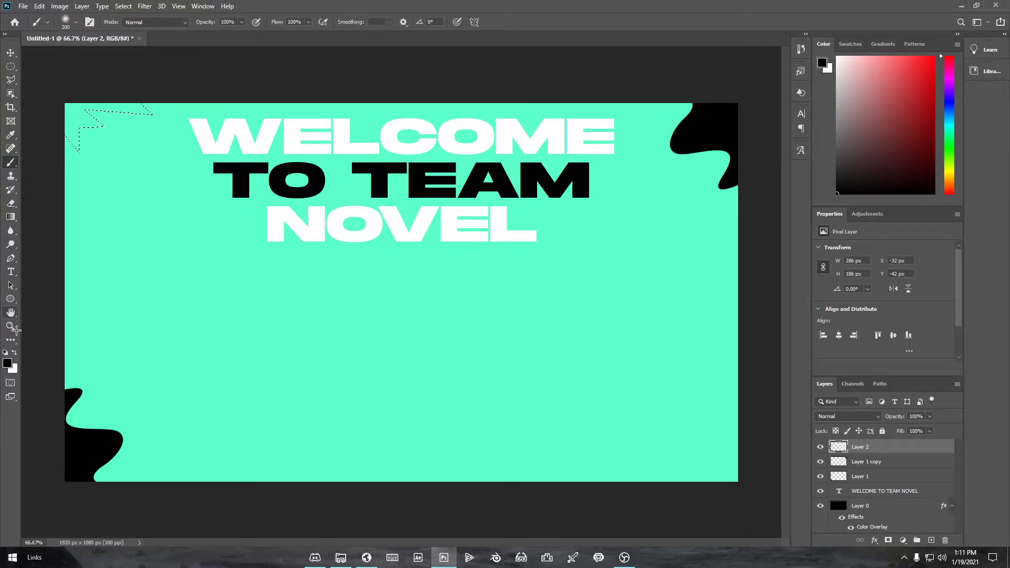
pyautogui.click(8, 363)
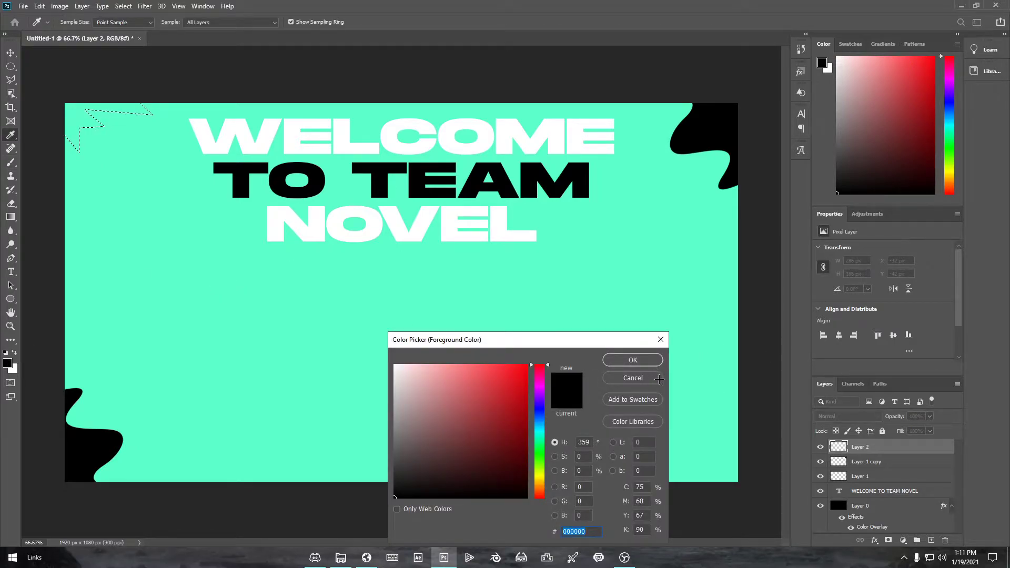
pyautogui.click(659, 379)
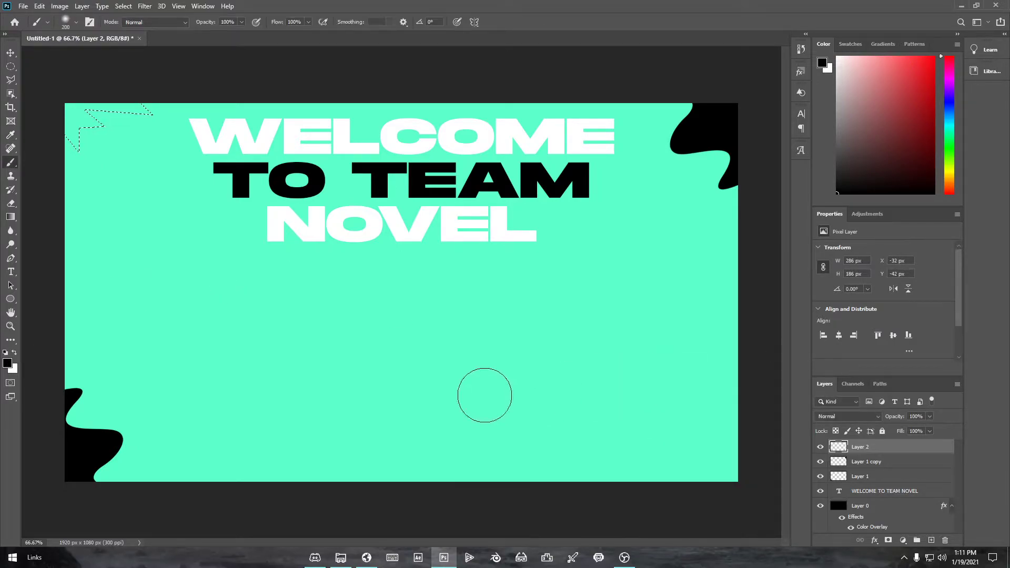
pyautogui.click(14, 349)
pyautogui.moveTo(68, 113)
pyautogui.mouseDown()
pyautogui.moveTo(71, 137)
pyautogui.moveTo(110, 134)
pyautogui.mouseUp()
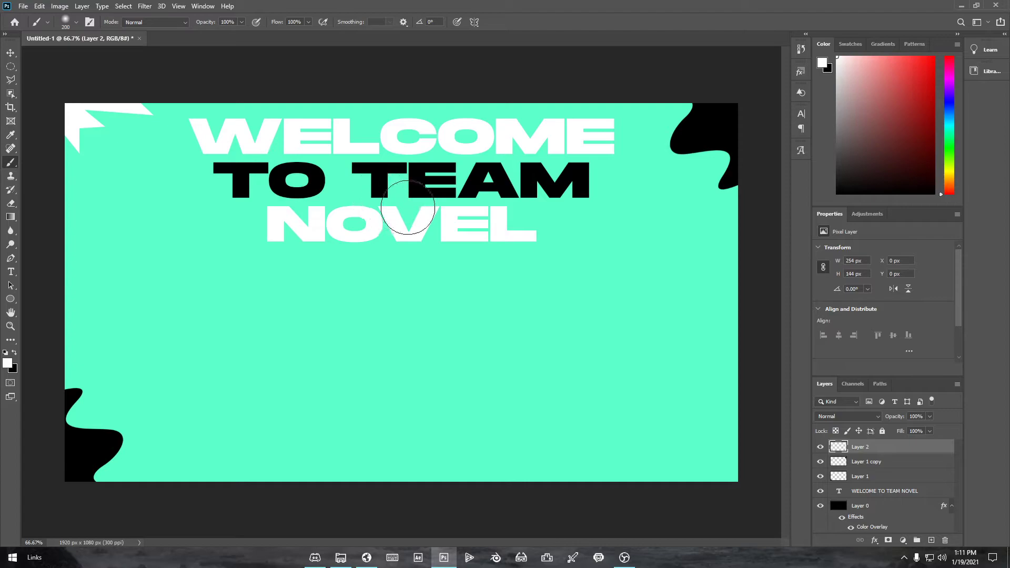
# Replace the jagged shape's layer with a new empty one and draw a closed wavy Pen path about 235 x 201 px around the upper-left corner
pyautogui.press('Delete')
pyautogui.click(932, 542)
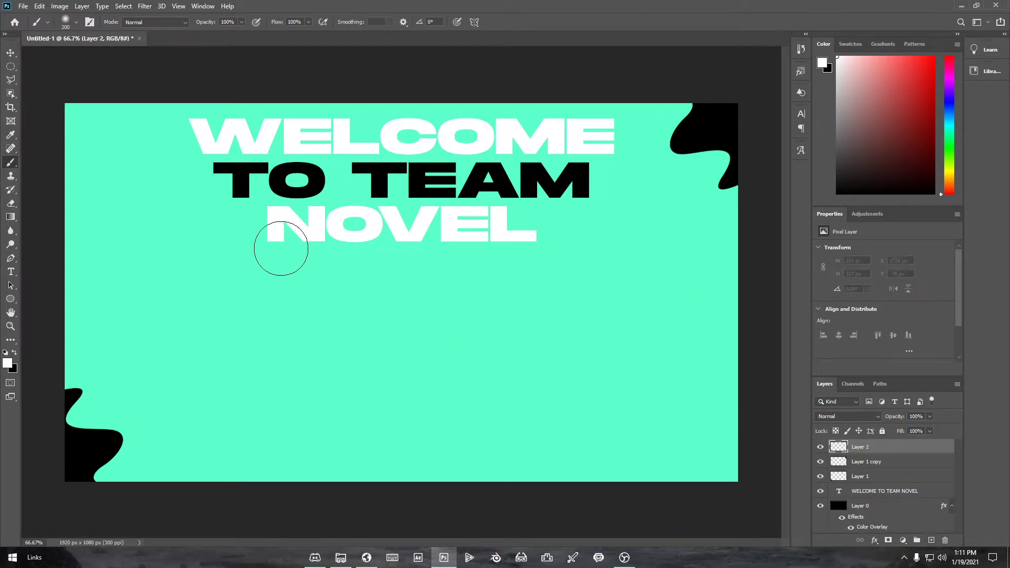
pyautogui.press('p')
pyautogui.click(47, 113)
pyautogui.moveTo(82, 155); pyautogui.dragTo(127, 128)
pyautogui.moveTo(116, 87); pyautogui.dragTo(92, 85)
pyautogui.click(59, 94)
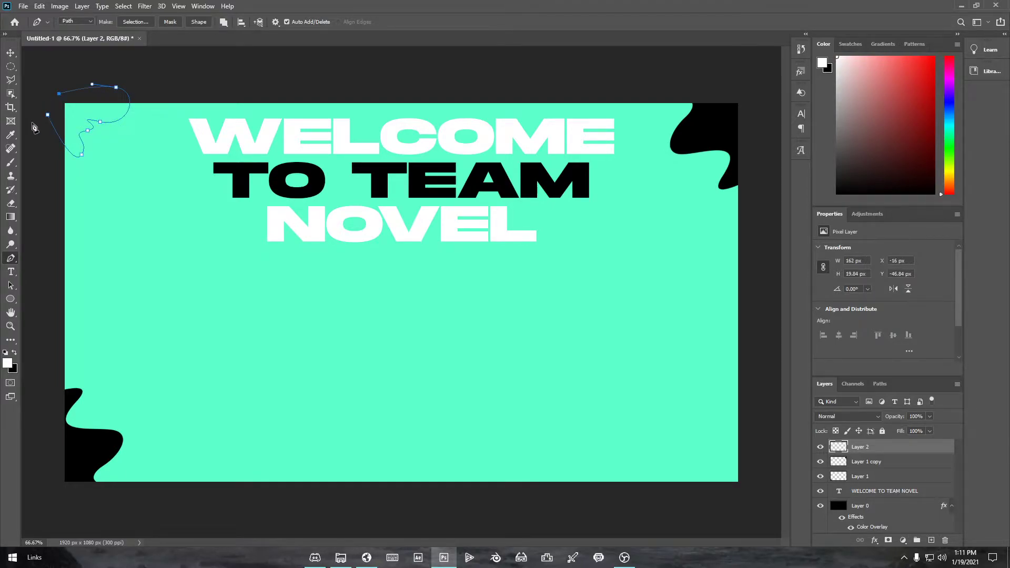
pyautogui.click(47, 115)
# Convert the wavy path to a new selection with 0 px feather and paint it white
pyautogui.rightClick(88, 118)
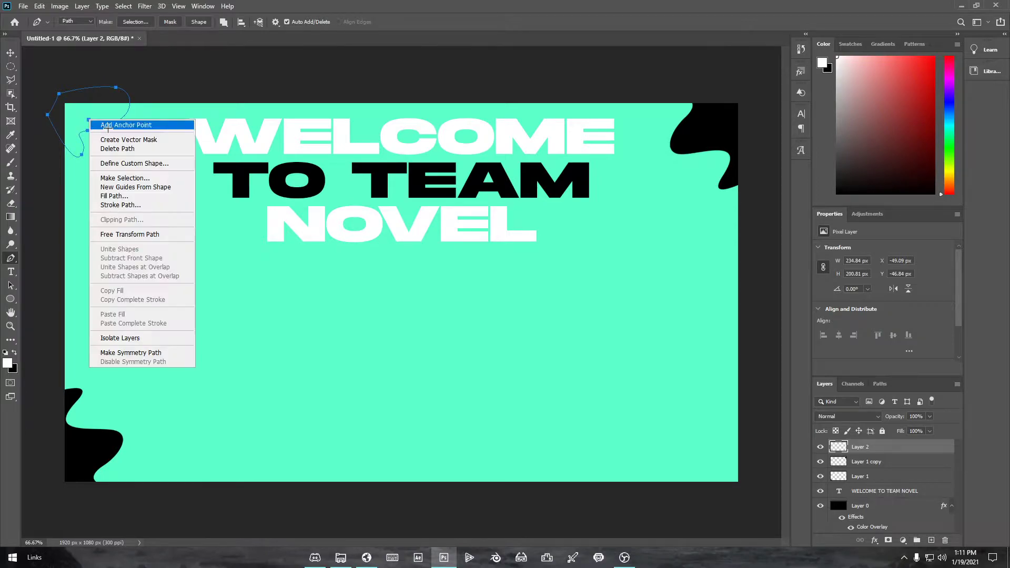
pyautogui.click(153, 177)
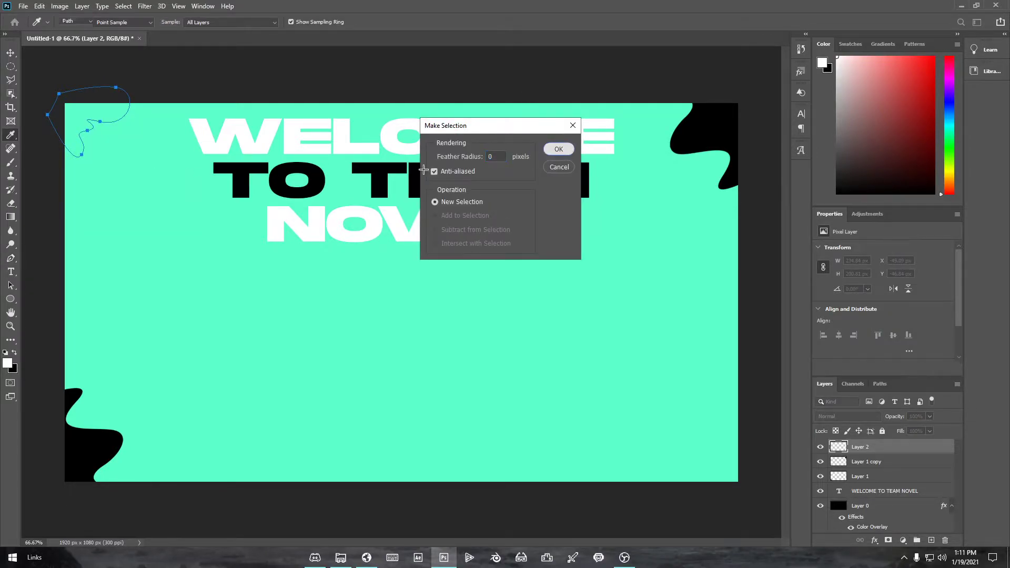
pyautogui.click(559, 149)
pyautogui.press('b')
pyautogui.moveTo(102, 156)
pyautogui.mouseDown()
pyautogui.moveTo(149, 97)
pyautogui.moveTo(79, 132)
pyautogui.moveTo(94, 121)
pyautogui.mouseUp()
# Rotate the white wavy shape about 10° and fit it into the upper-left canvas corner at about X -22, Y -40 px
pyautogui.hotkey('ctrl', 't')
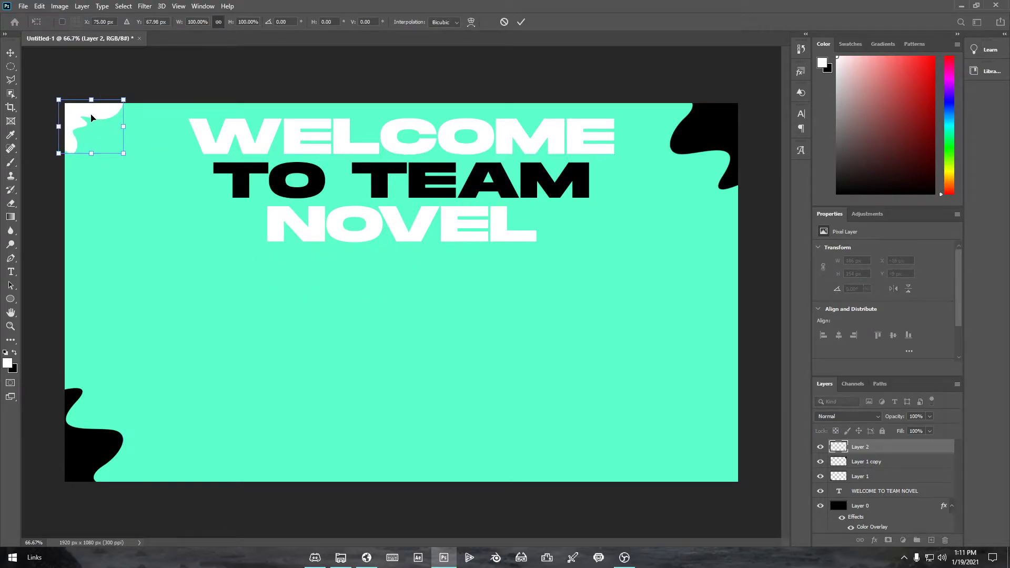
pyautogui.moveTo(158, 108); pyautogui.dragTo(160, 122)
pyautogui.moveTo(95, 127); pyautogui.dragTo(96, 121)
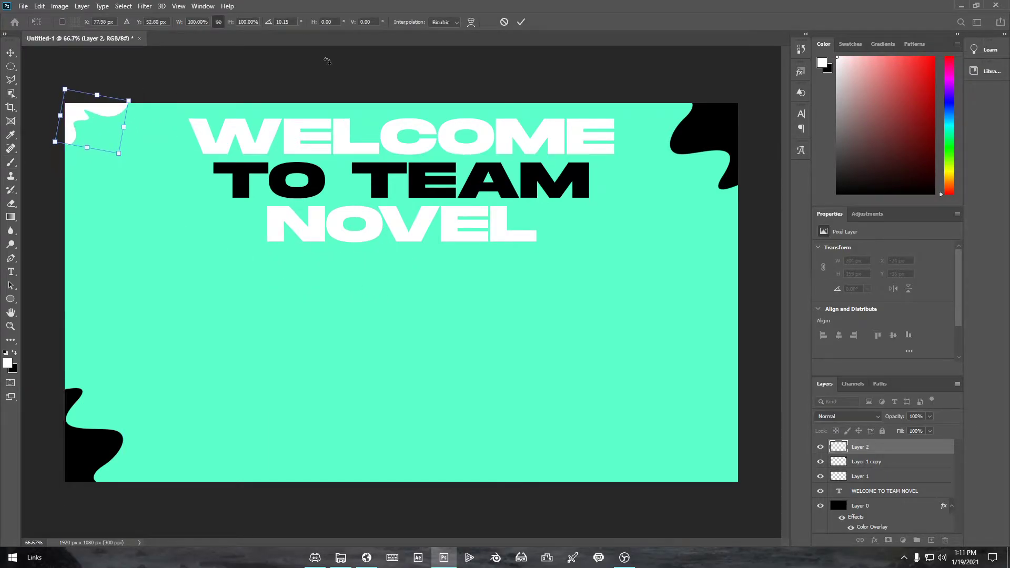
pyautogui.click(521, 22)
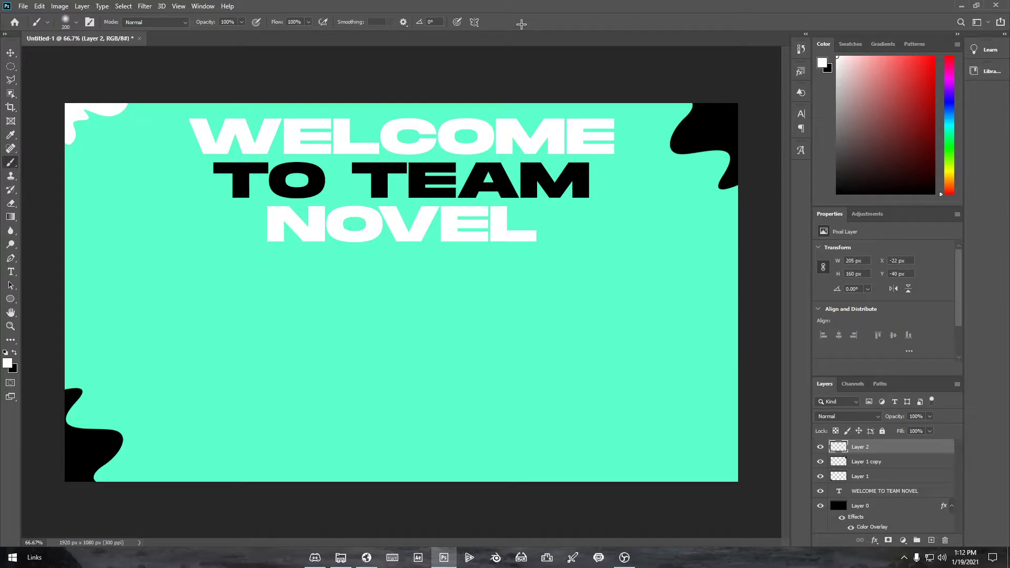
# Duplicate the white corner shape's layer and flip the copy horizontally and vertically
pyautogui.hotkey('ctrl', 'j')
pyautogui.hotkey('ctrl', 't')
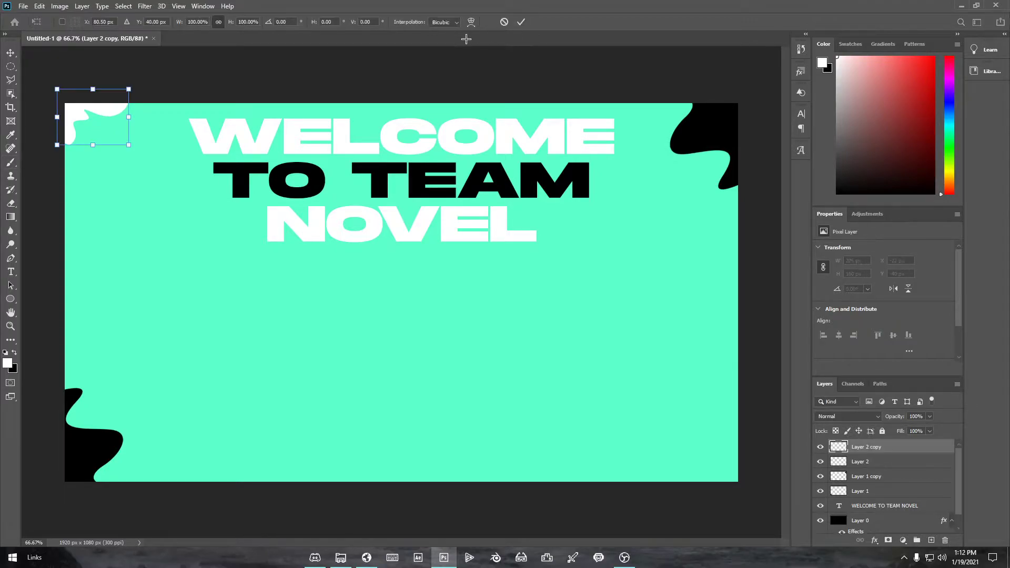
pyautogui.rightClick(85, 114)
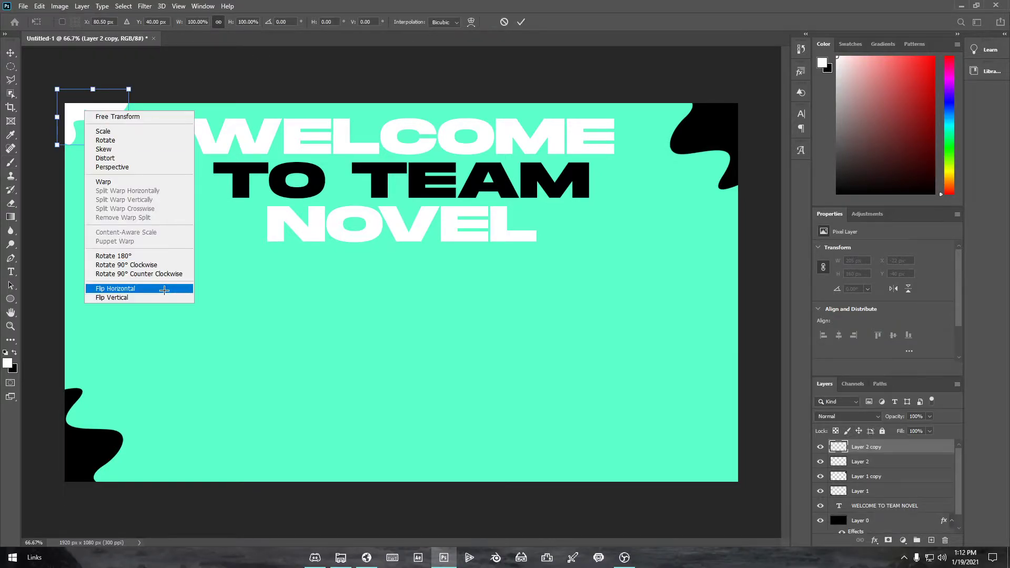
pyautogui.click(166, 286)
pyautogui.rightClick(99, 111)
pyautogui.click(129, 293)
# Move the flipped white copy to the canvas's lower-right corner and rotate it slightly, placing it at about X 1750, Y 930 px
pyautogui.moveTo(92, 112); pyautogui.dragTo(717, 464)
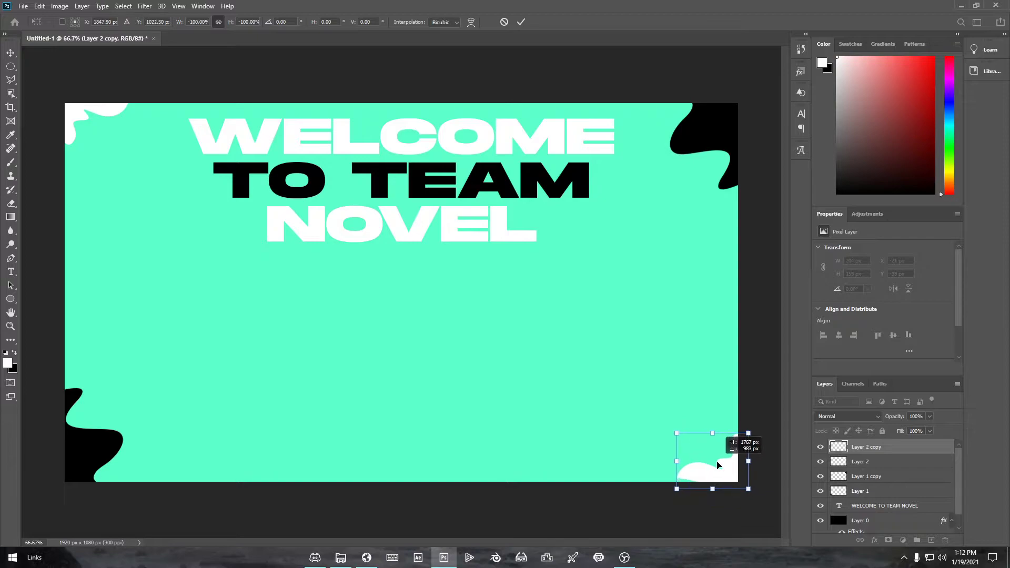
pyautogui.moveTo(696, 414); pyautogui.dragTo(681, 411)
pyautogui.moveTo(714, 473); pyautogui.dragTo(712, 471)
pyautogui.click(521, 23)
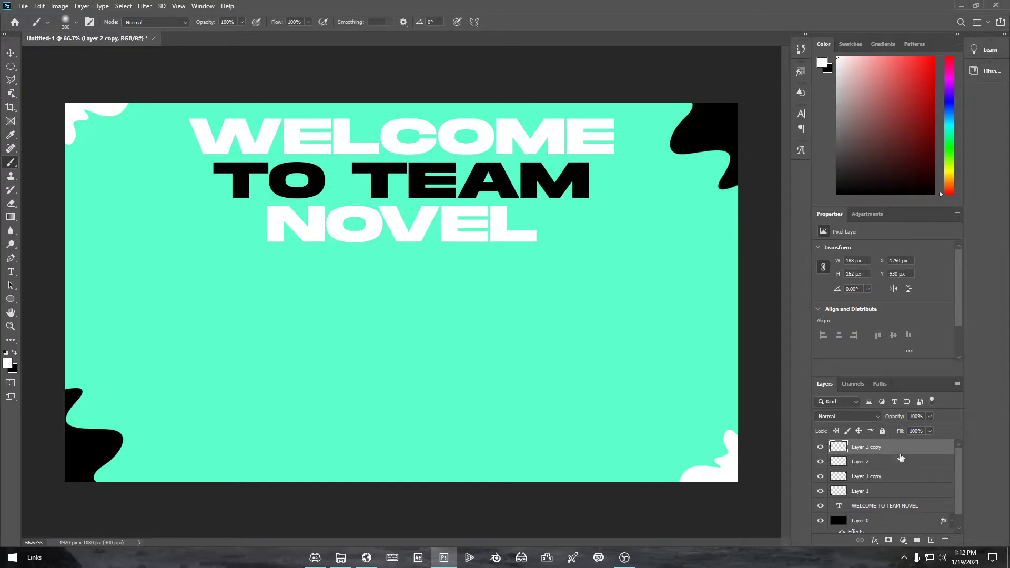
# Scale the WELCOME TO TEAM NOVEL heading down to about 1018 x 351 px and position it at about X 451, Y 13.5 px
pyautogui.scroll(-1, 899, 514)
pyautogui.click(899, 492)
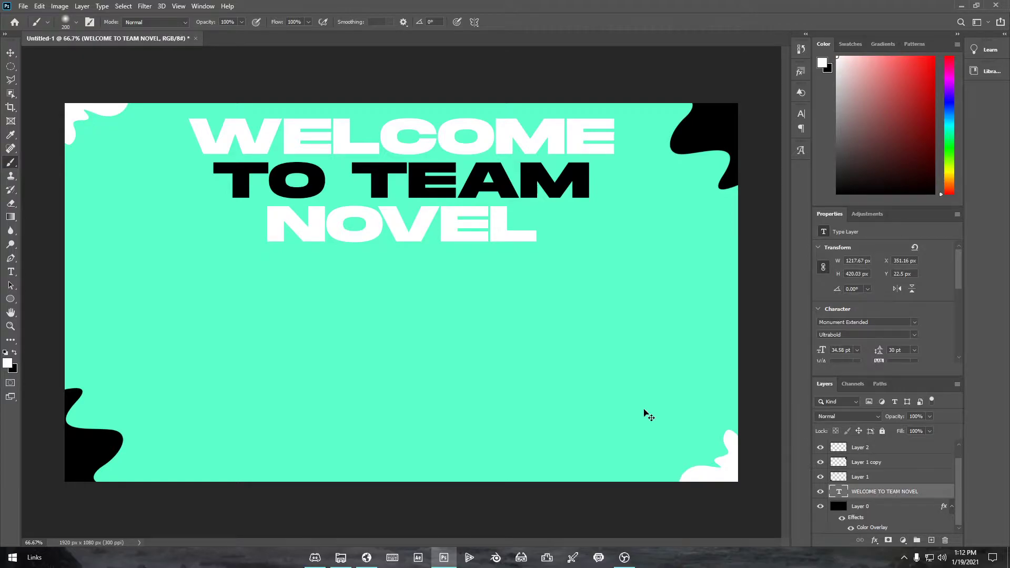
pyautogui.hotkey('ctrl', 't')
pyautogui.moveTo(400, 255); pyautogui.dragTo(395, 230)
pyautogui.press('Return')
pyautogui.hotkey('ctrl', 't')
pyautogui.moveTo(427, 209); pyautogui.dragTo(407, 198)
pyautogui.click(522, 22)
pyautogui.press('b')
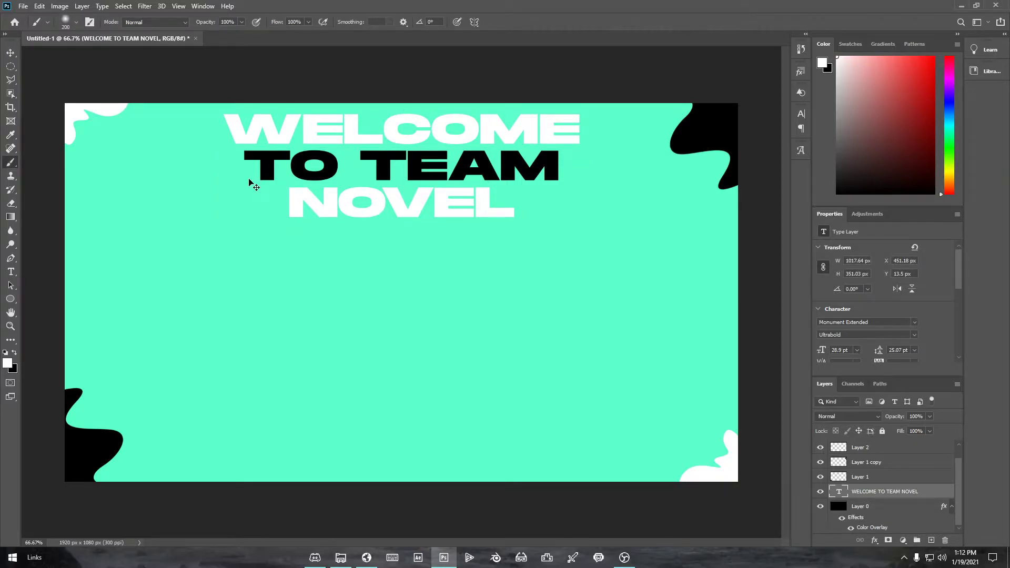
# Show the rulers and place a vertical guide at 960 px and a horizontal guide through the canvas's centre
pyautogui.hotkey('ctrl', 'r')
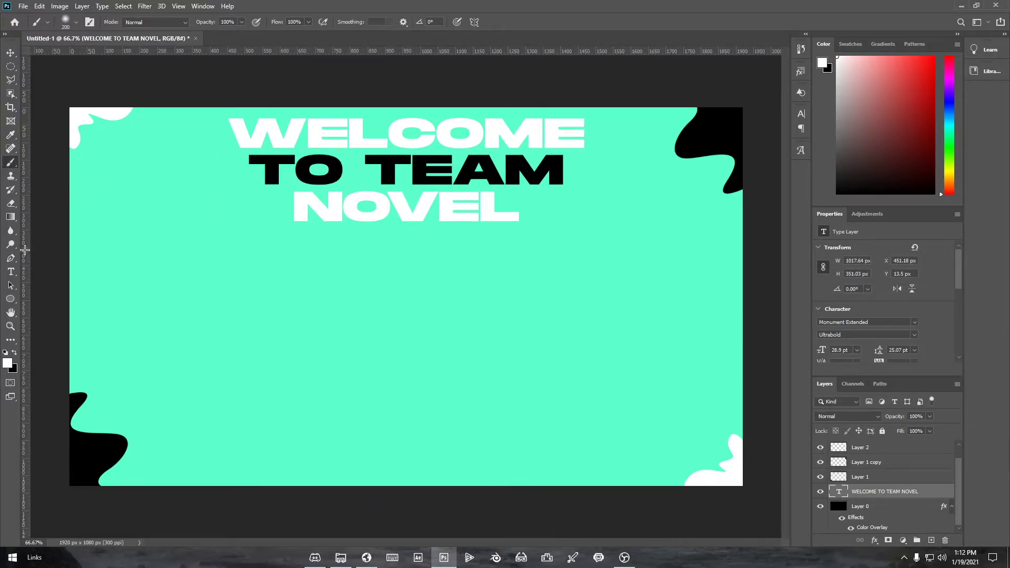
pyautogui.moveTo(26, 257); pyautogui.dragTo(404, 268)
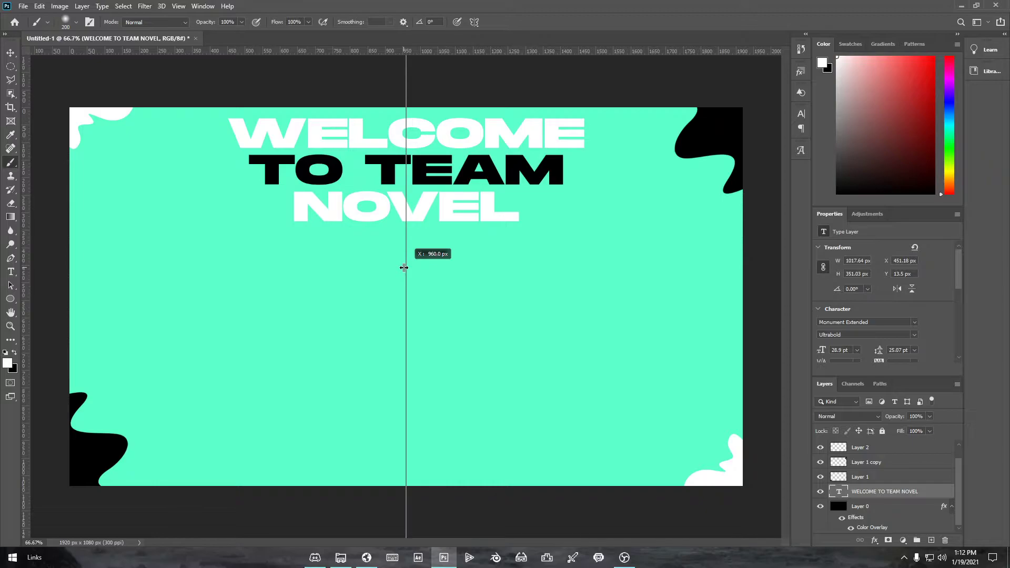
pyautogui.moveTo(403, 268); pyautogui.dragTo(403, 267)
pyautogui.moveTo(410, 47); pyautogui.dragTo(419, 297)
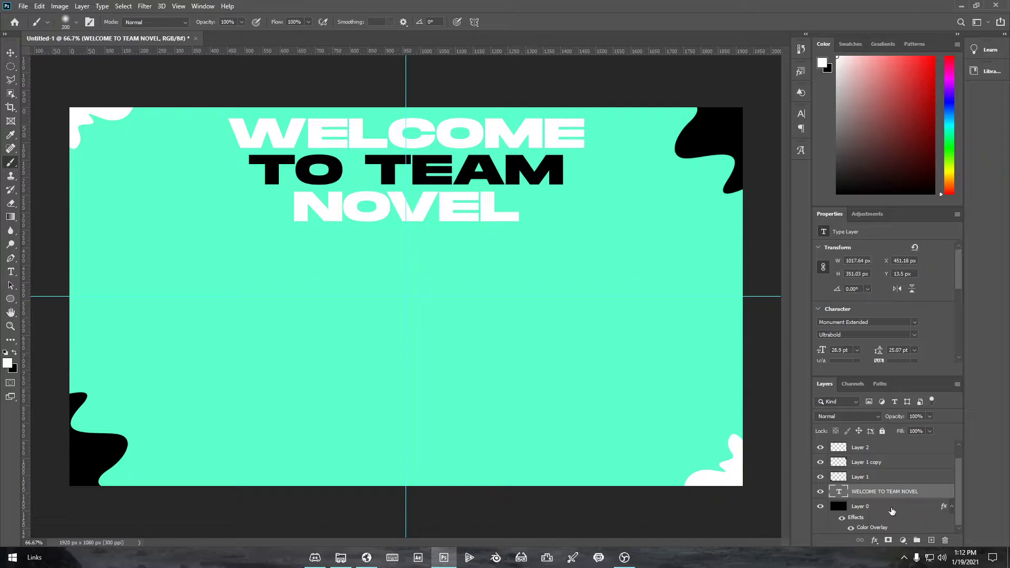
# Add a new layer and draw a circular selection about 330 x 330 px below the heading, left of the vertical guide
pyautogui.click(931, 541)
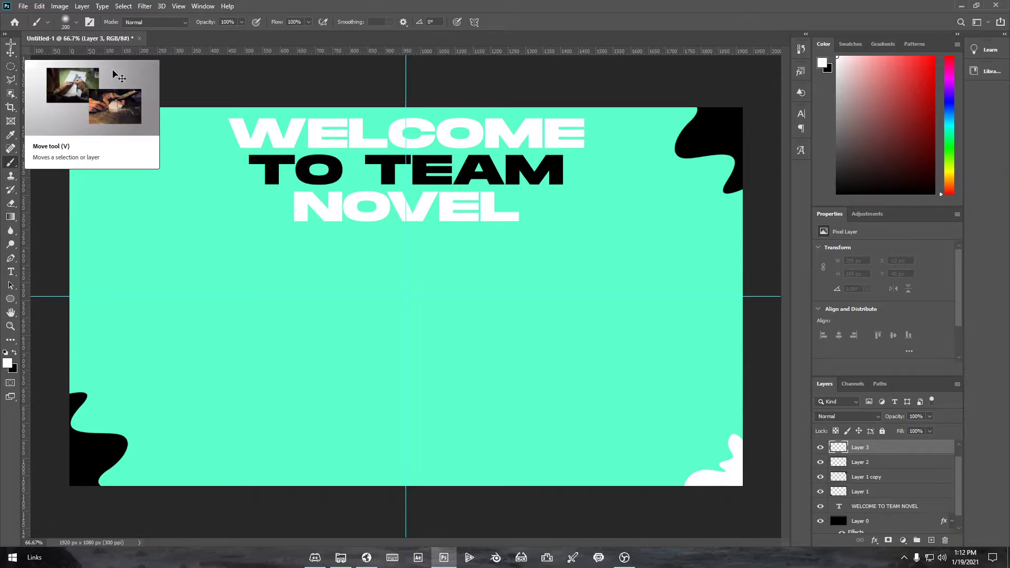
pyautogui.click(11, 65)
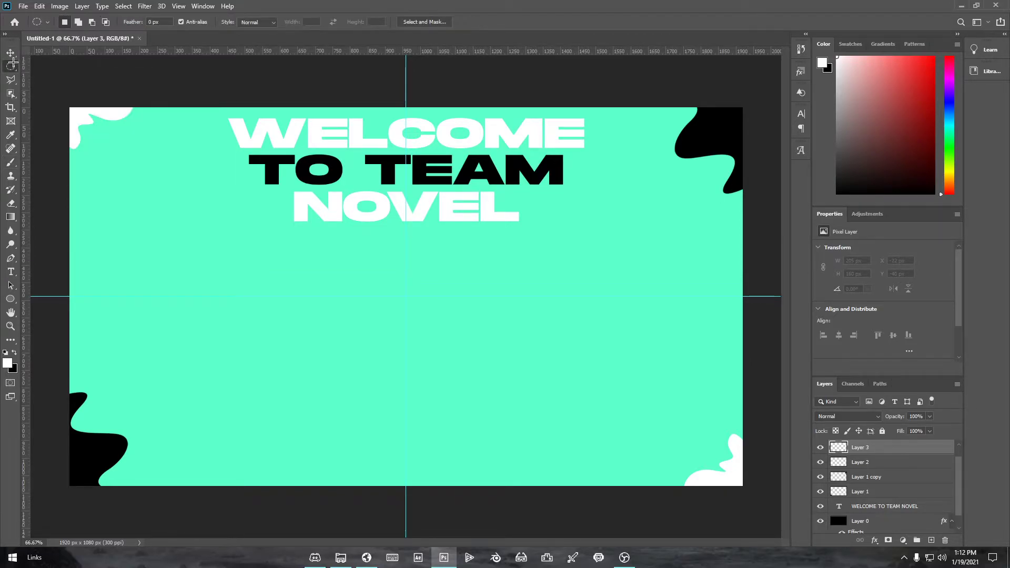
pyautogui.rightClick(10, 66)
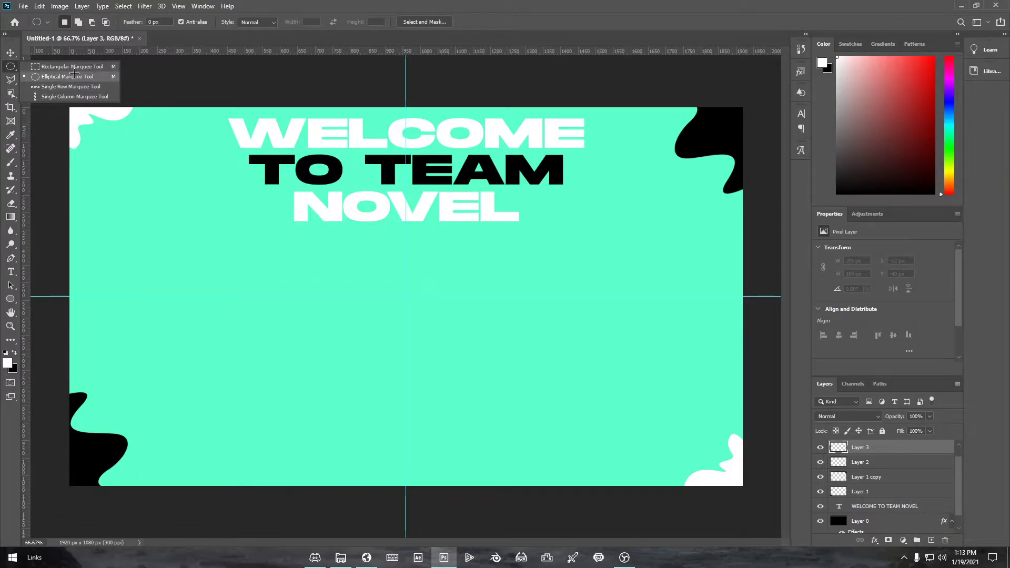
pyautogui.click(74, 73)
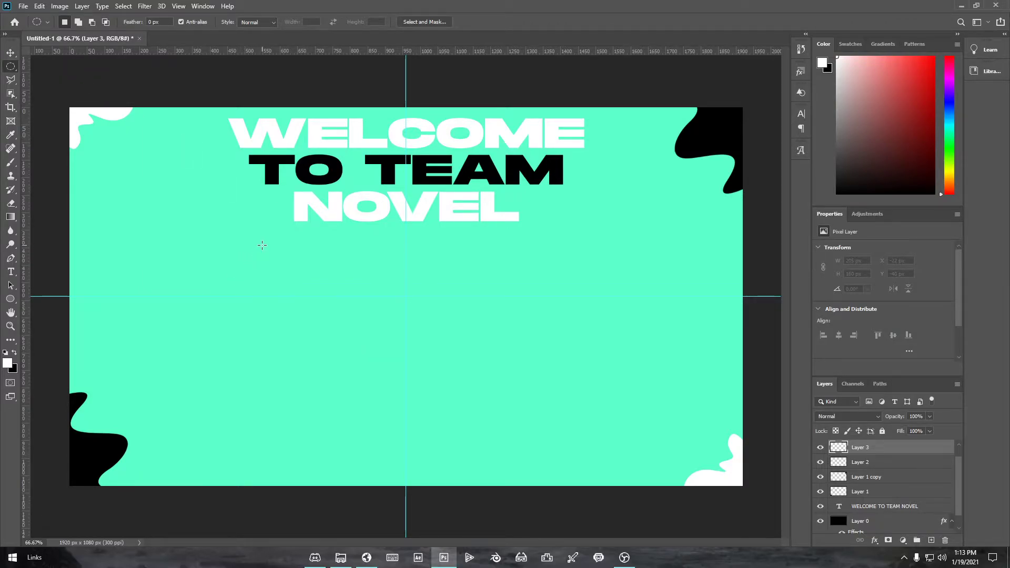
pyautogui.moveTo(263, 257); pyautogui.dragTo(379, 390)
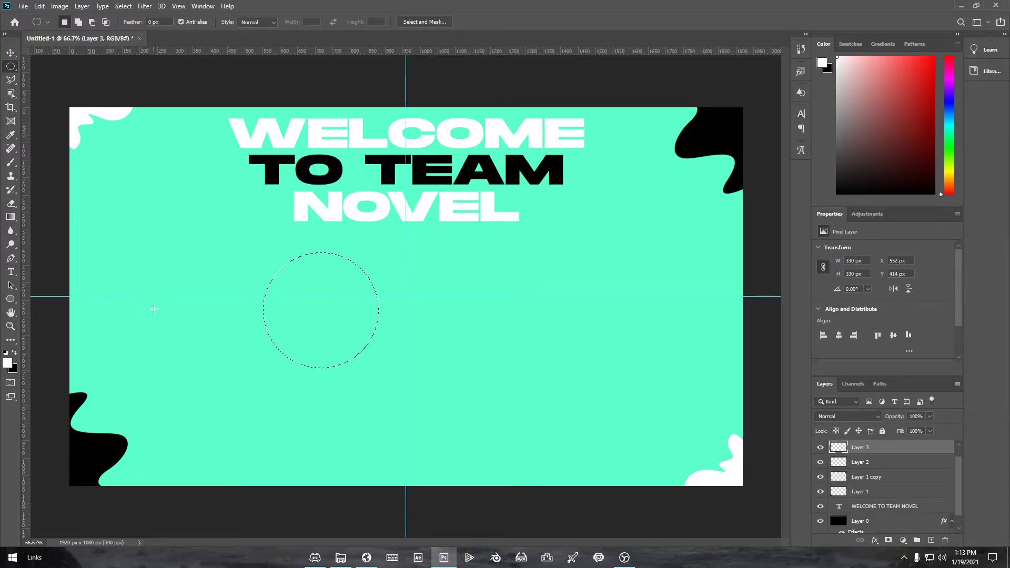
# Swap the foreground colour to black, paint the circular selection and deselect it
pyautogui.press('b')
pyautogui.click(15, 354)
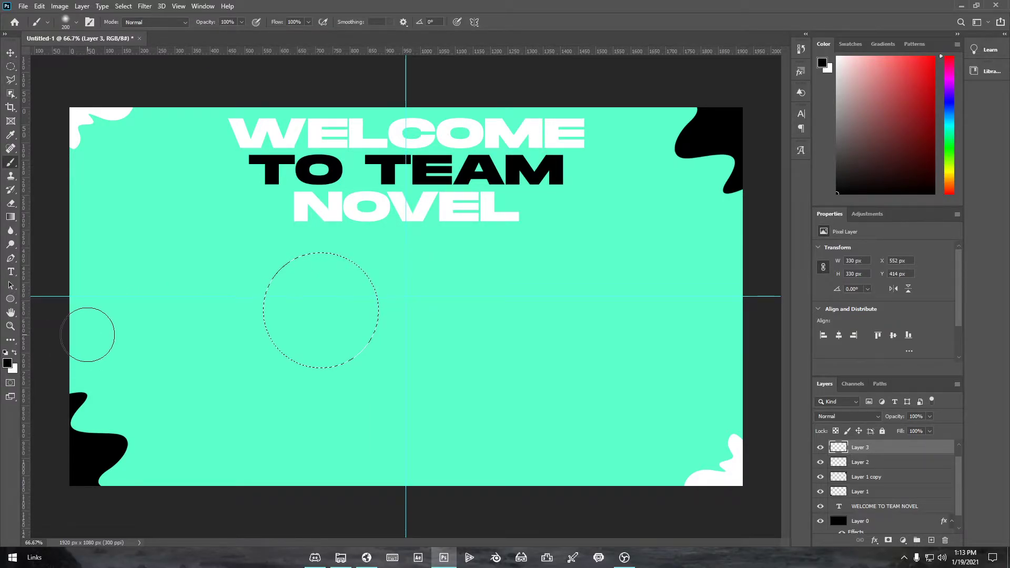
pyautogui.moveTo(266, 323)
pyautogui.mouseDown()
pyautogui.moveTo(335, 335)
pyautogui.moveTo(296, 258)
pyautogui.moveTo(304, 283)
pyautogui.moveTo(260, 322)
pyautogui.mouseUp()
pyautogui.hotkey('ctrl', 'd')
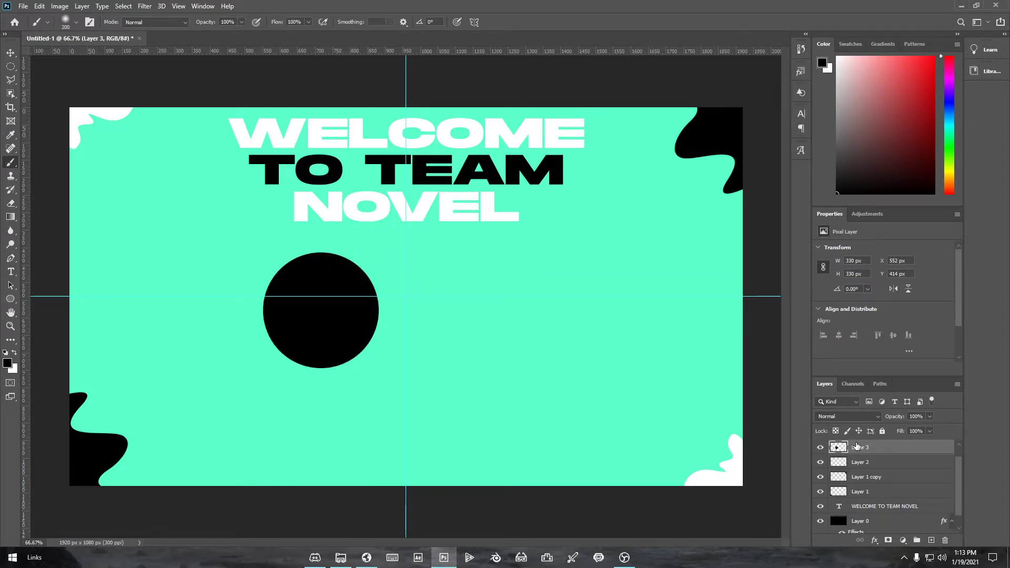
# Move the black circle to X 597, Y 441 px, below the heading and just left of the vertical guide
pyautogui.hotkey('ctrl', 't')
pyautogui.moveTo(308, 321); pyautogui.dragTo(366, 319)
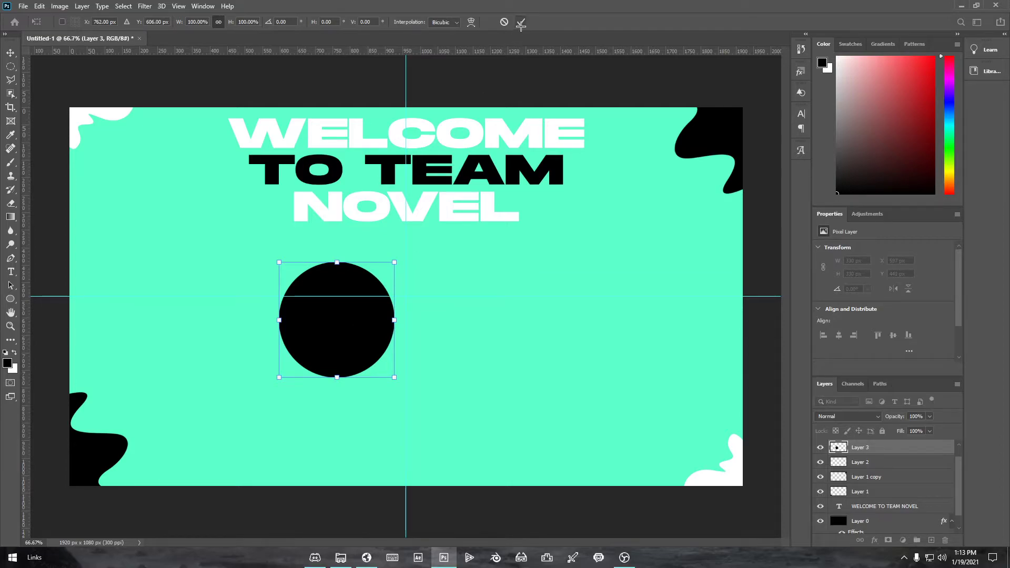
pyautogui.click(521, 24)
pyautogui.press('b')
# Duplicate the black circle layer and place the copy across the vertical guide at about X 1001, Y 441 px
pyautogui.hotkey('ctrl', 'j')
pyautogui.hotkey('ctrl', 't')
pyautogui.moveTo(367, 289); pyautogui.dragTo(502, 295)
pyautogui.click(520, 22)
# Nudge the copied circle 3 px towards the vertical guide, to X 998 px
pyautogui.press('z')
pyautogui.moveTo(450, 335); pyautogui.dragTo(515, 327)
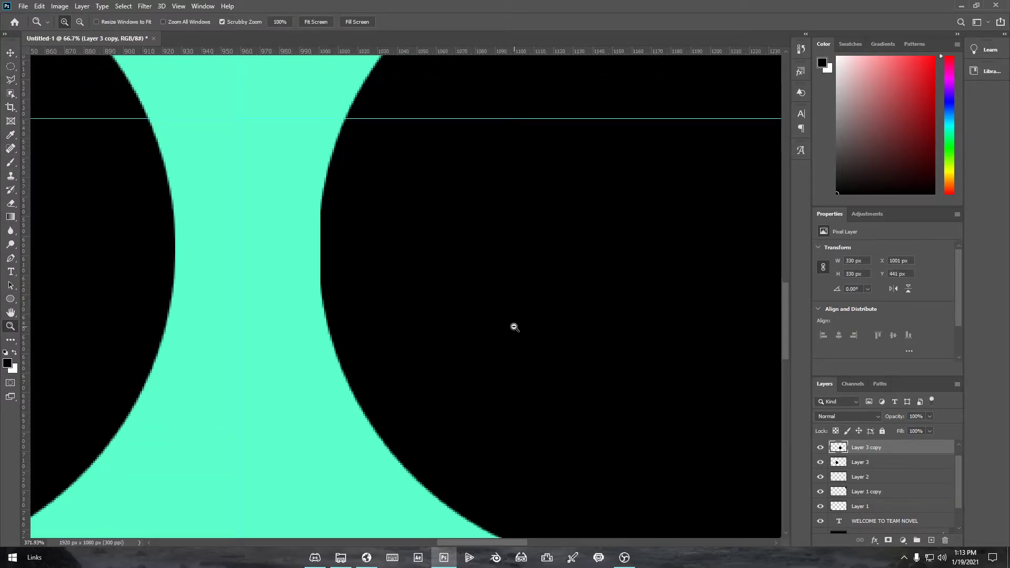
pyautogui.hotkey('ctrl', 't')
pyautogui.press('Left')
pyautogui.press('Left')
pyautogui.press('Left')
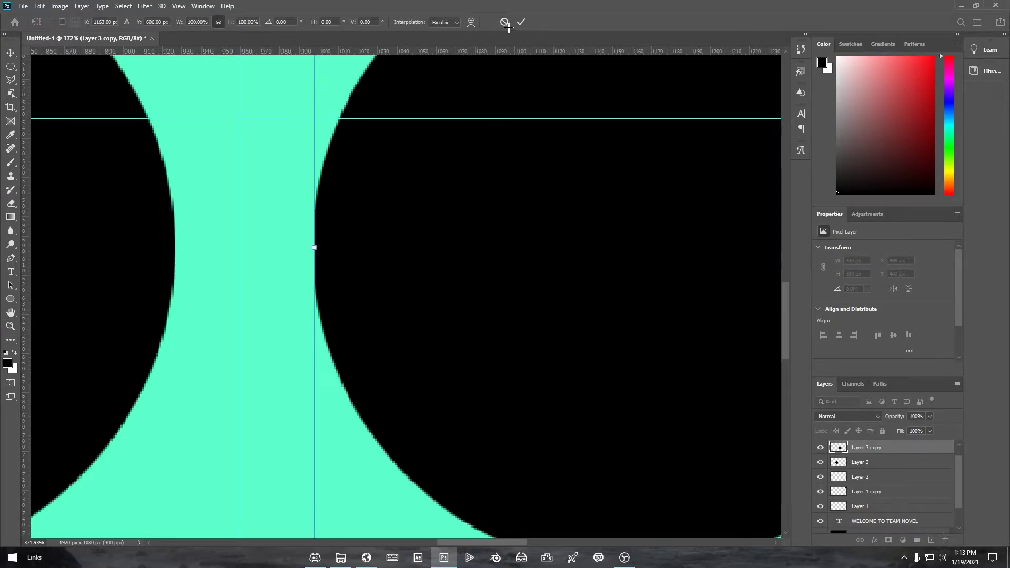
pyautogui.click(524, 21)
pyautogui.press('b')
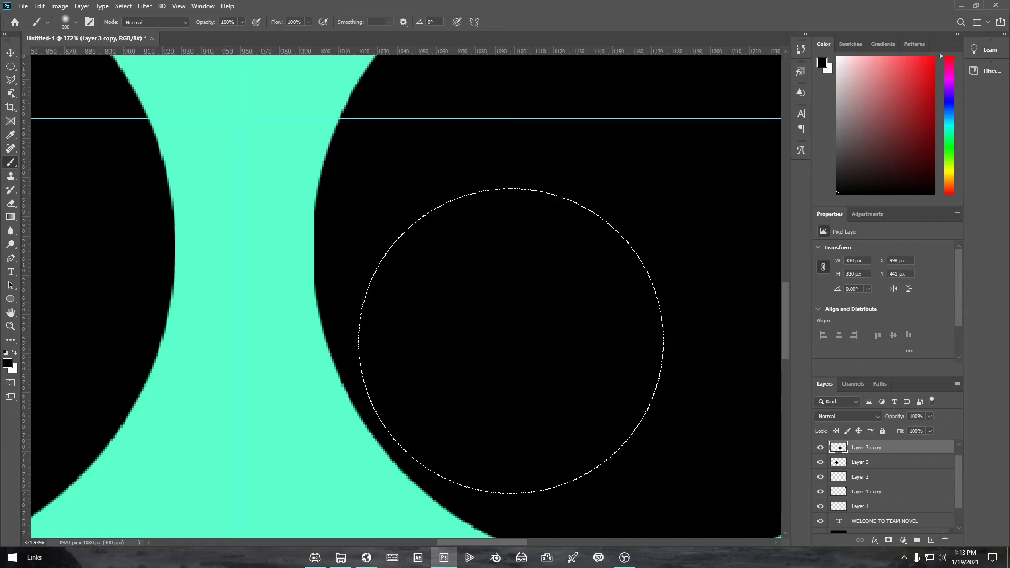
# Nudge the copied circle another 4 px towards the vertical guide, to X 994 px
pyautogui.hotkey('ctrl', 't')
pyautogui.press('Left')
pyautogui.press('Left')
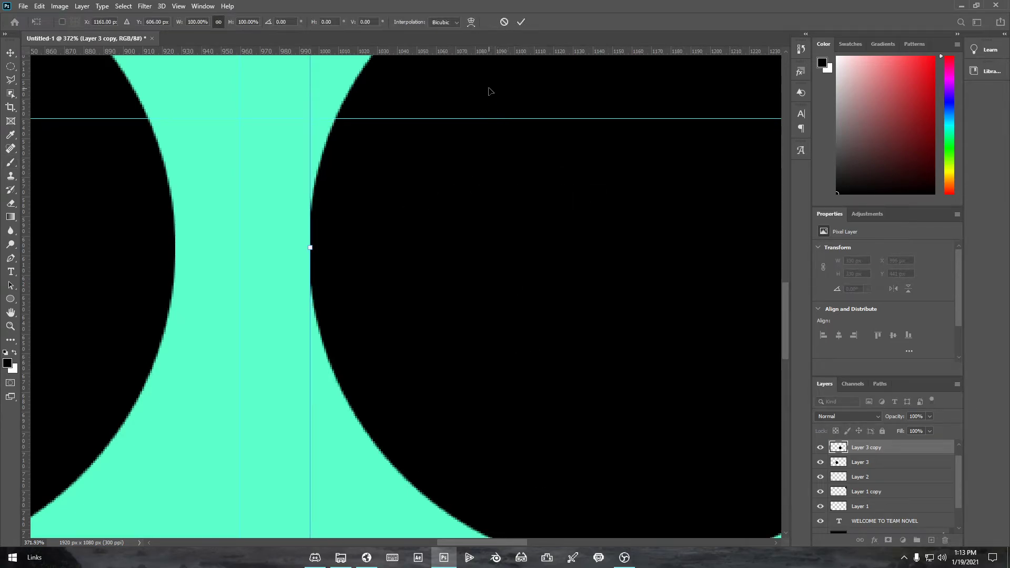
pyautogui.press('Left')
pyautogui.press('Left')
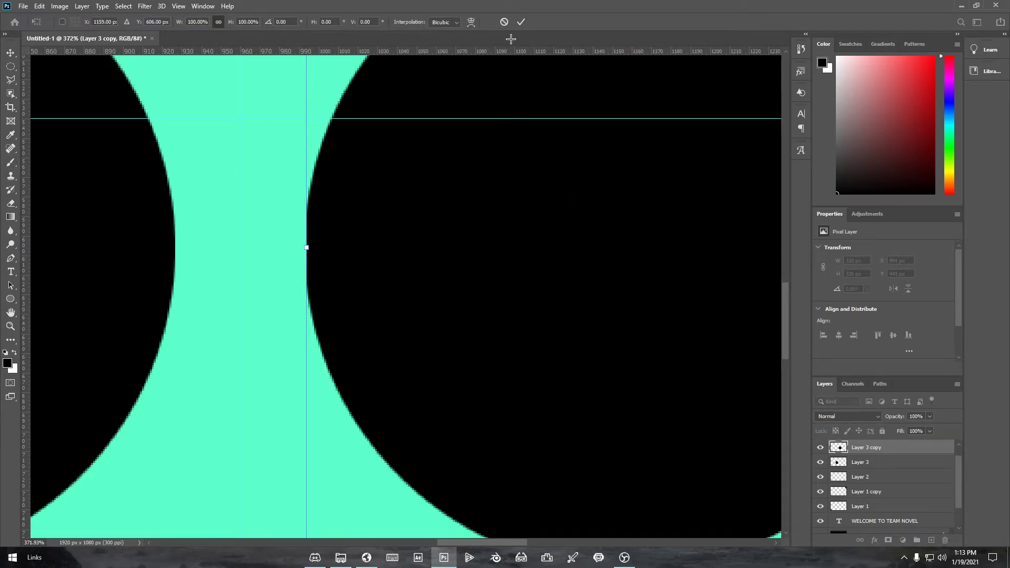
pyautogui.click(520, 21)
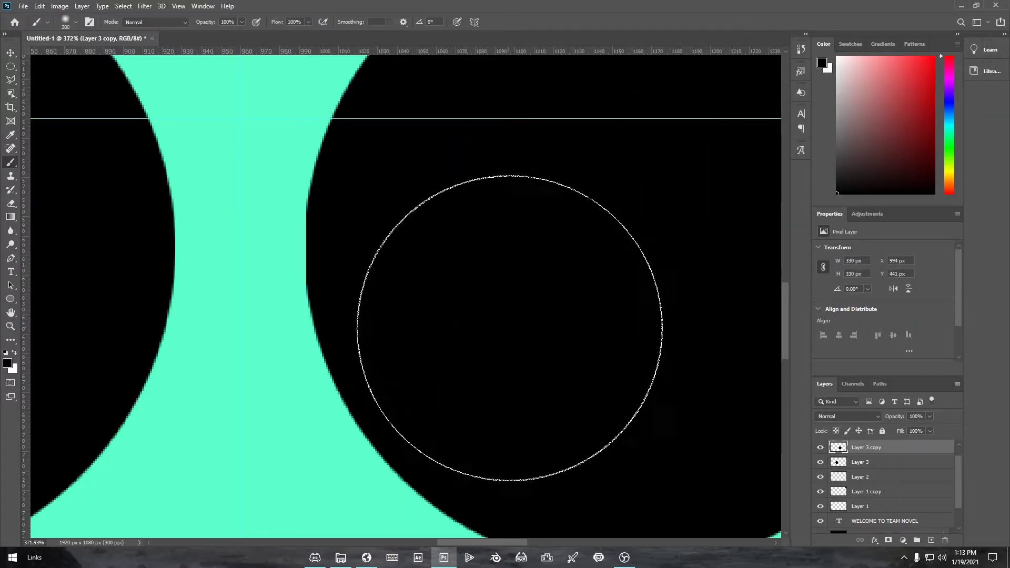
pyautogui.press('z')
pyautogui.moveTo(493, 350)
pyautogui.mouseDown()
pyautogui.moveTo(460, 339)
pyautogui.moveTo(388, 357)
pyautogui.moveTo(396, 350)
pyautogui.mouseUp()
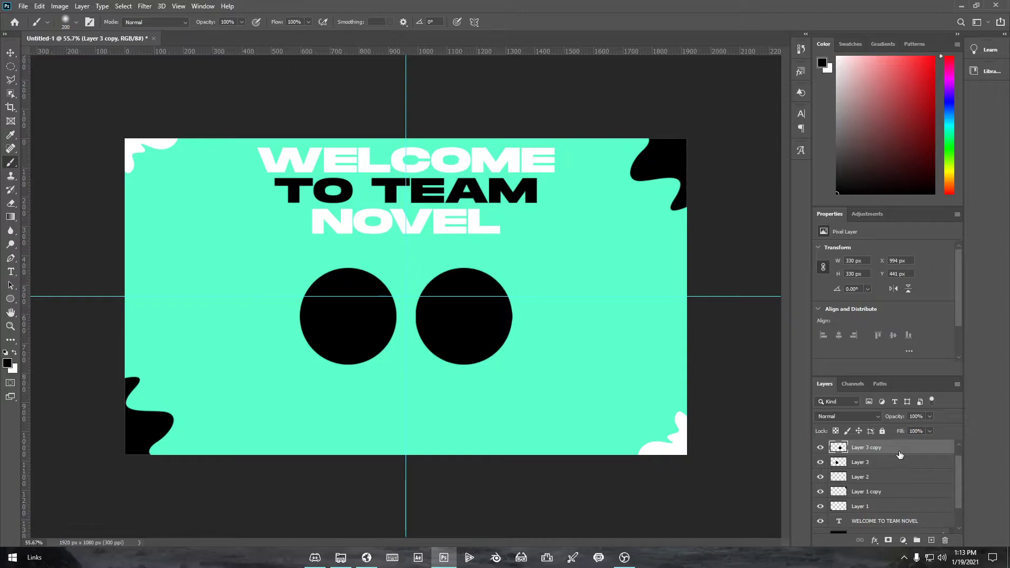
# Add black OWNERS text in 72 pt Monument Extended Ultrabold on a new layer above Layer 2 copy
pyautogui.moveTo(861, 477); pyautogui.dragTo(867, 448)
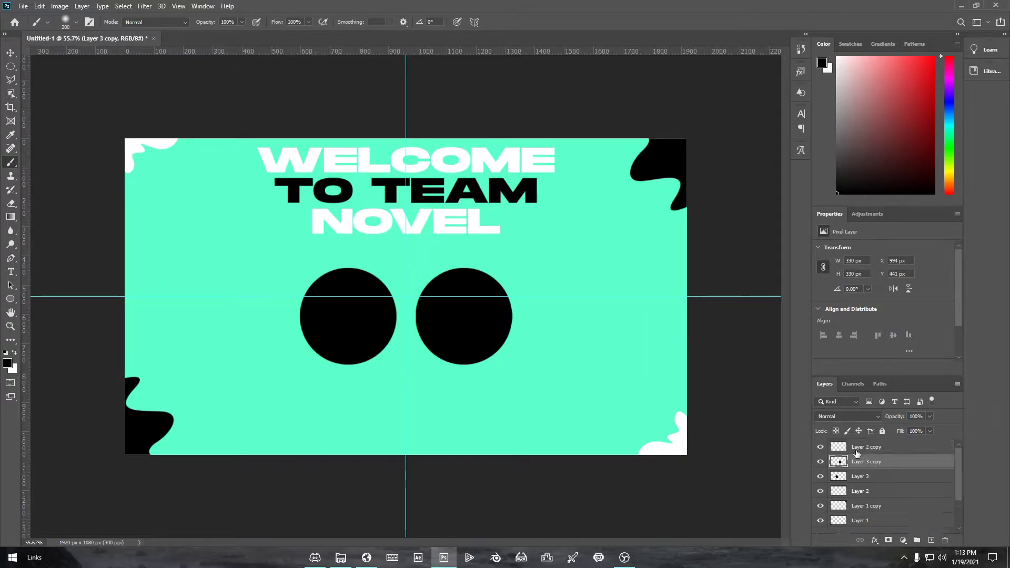
pyautogui.click(867, 448)
pyautogui.click(821, 448)
pyautogui.click(821, 447)
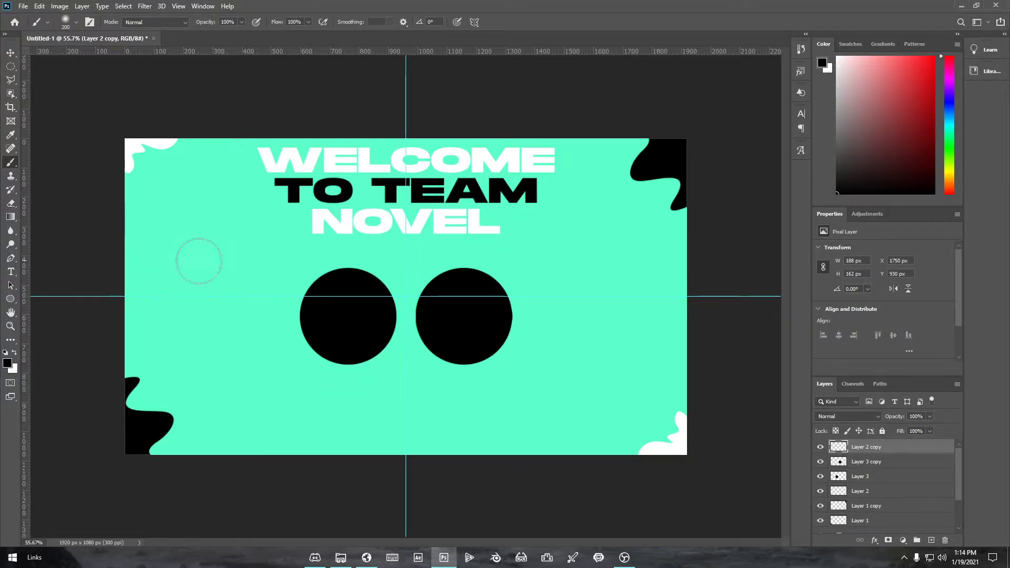
pyautogui.press('t')
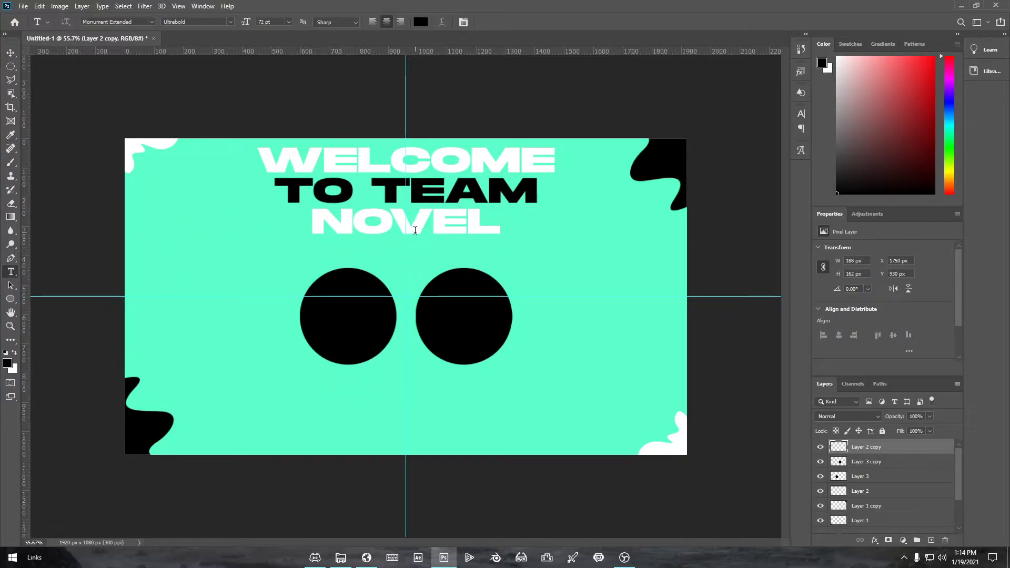
pyautogui.click(380, 256)
pyautogui.press('Delete')
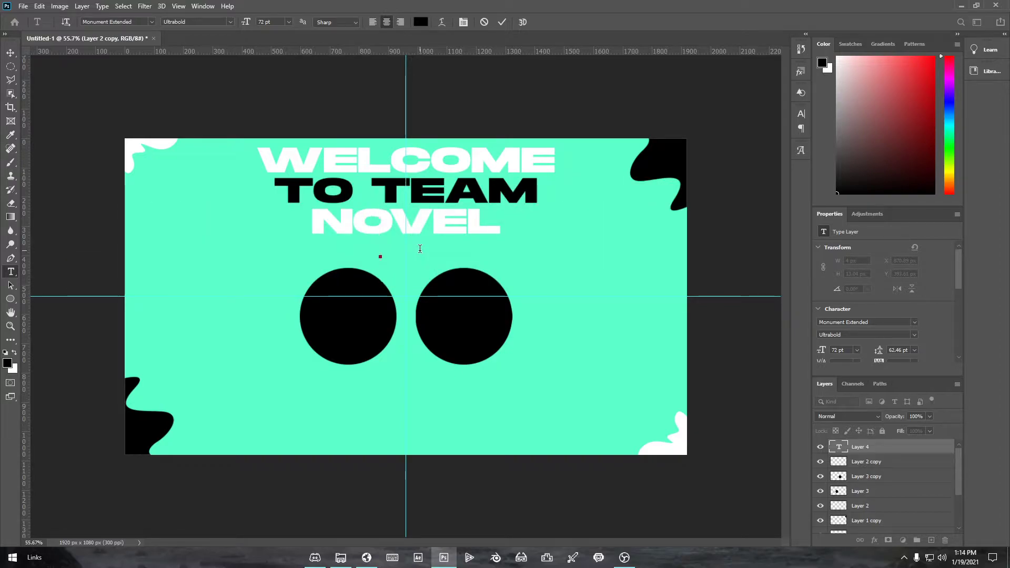
pyautogui.write('OW')
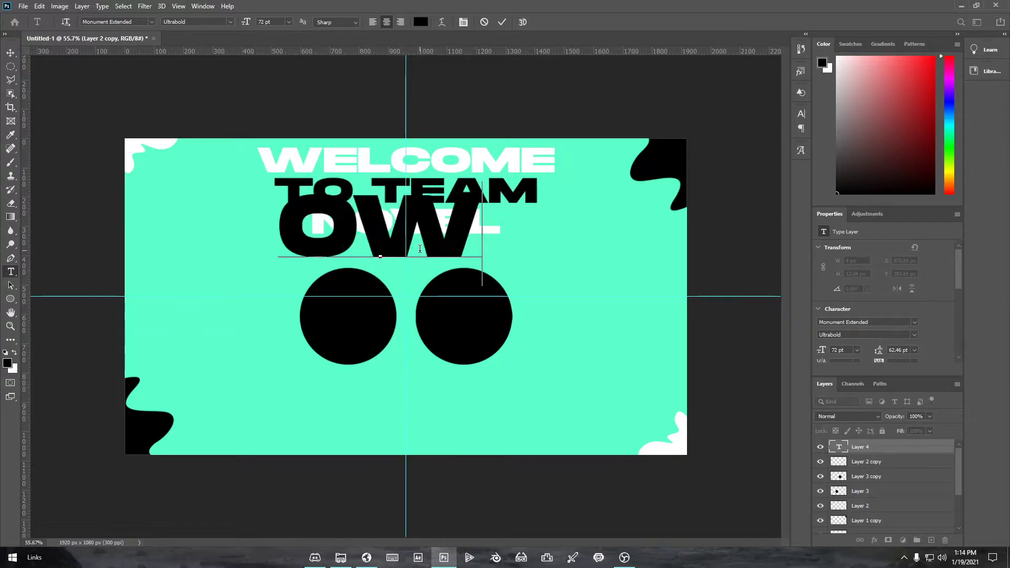
pyautogui.write('NERS')
# Scale the OWNERS text down to about 412 x 84 px and centre it between the heading and the circles
pyautogui.hotkey('ctrl', 't')
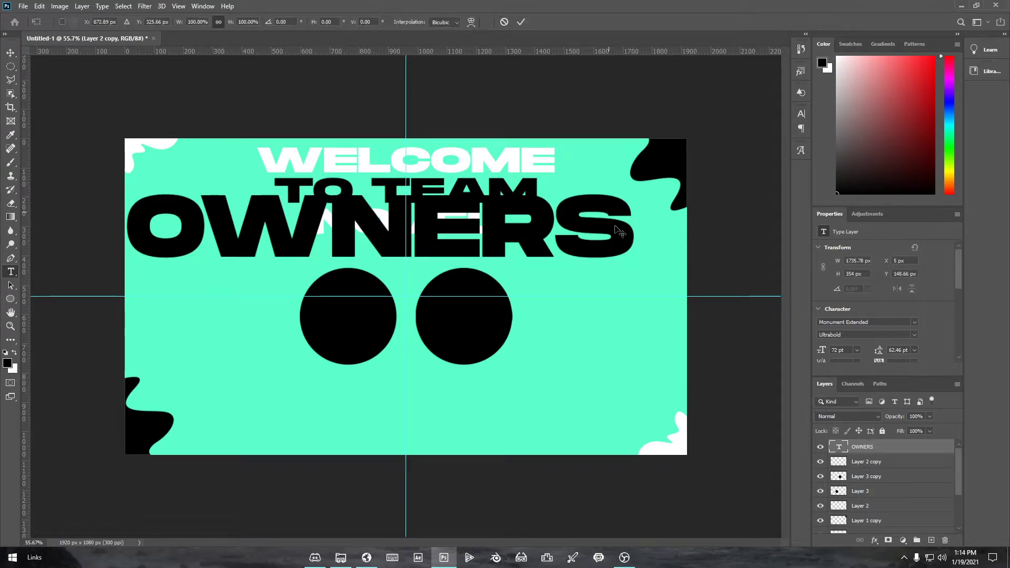
pyautogui.moveTo(634, 180); pyautogui.dragTo(277, 240)
pyautogui.moveTo(224, 272); pyautogui.dragTo(445, 247)
pyautogui.click(519, 22)
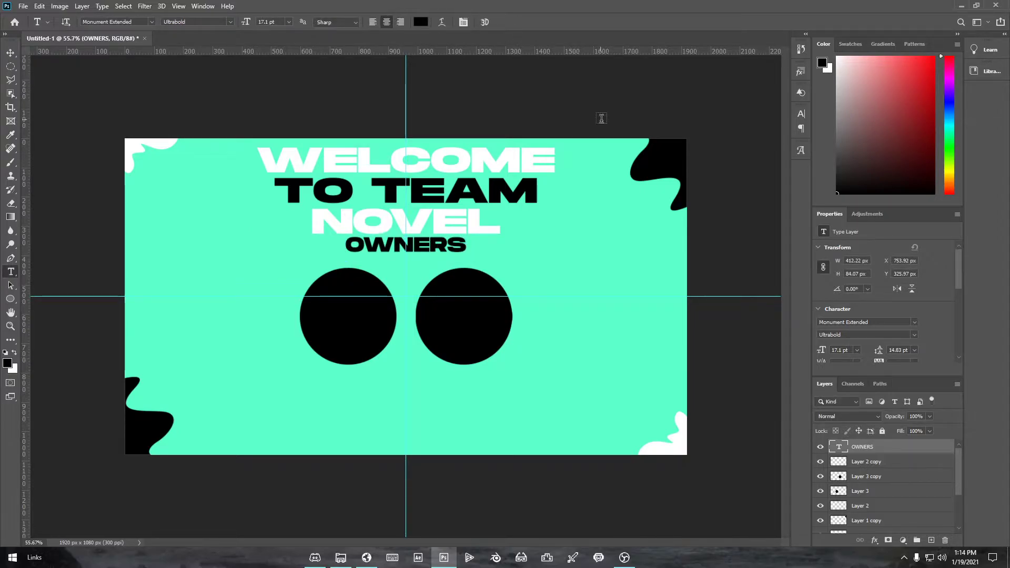
# Try other fonts on the OWNERS text, including Gotham Black, and cancel the text edit
pyautogui.doubleClick(840, 448)
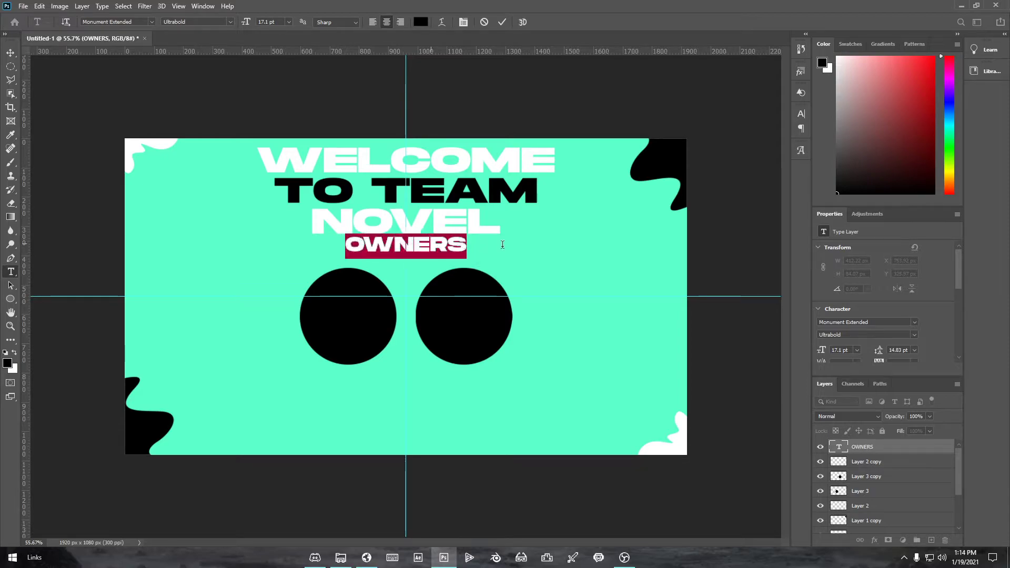
pyautogui.click(151, 22)
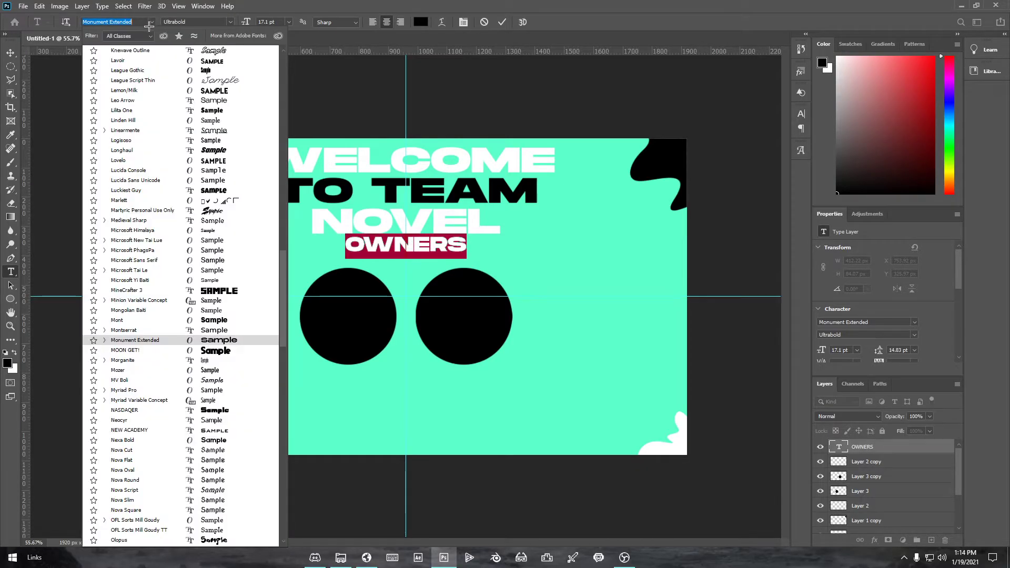
pyautogui.scroll(-3, 199, 241)
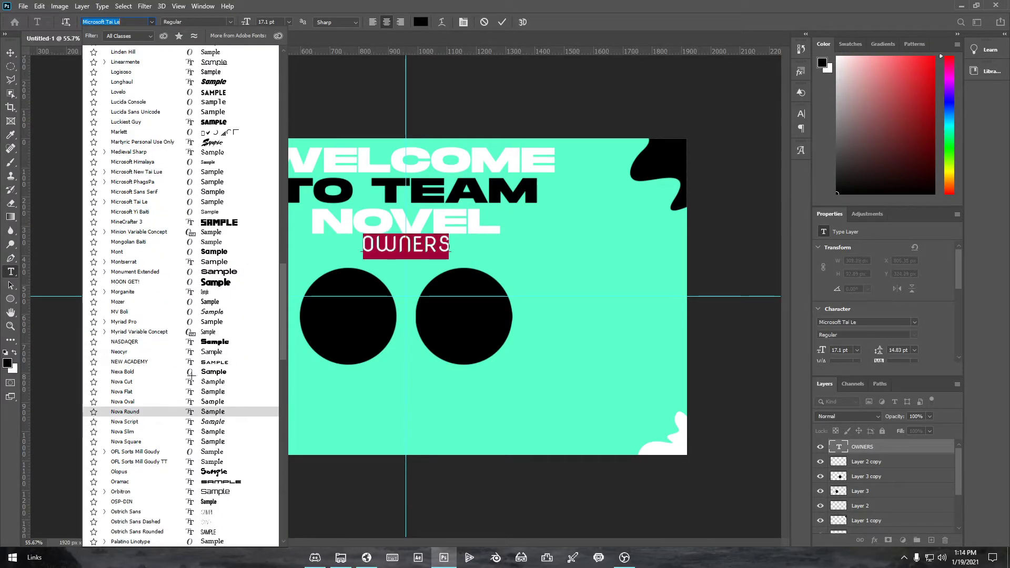
pyautogui.scroll(12, 199, 241)
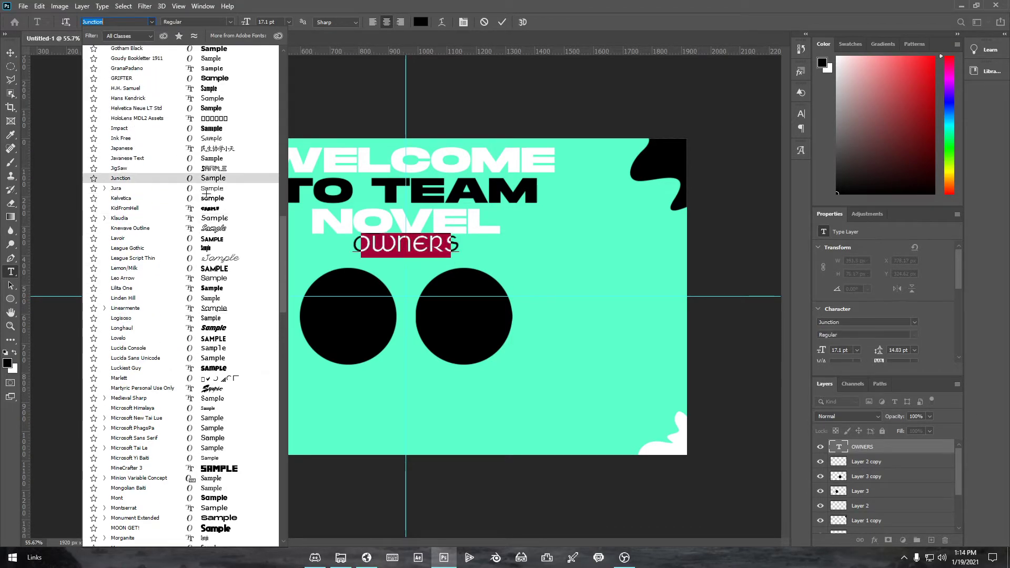
pyautogui.scroll(2, 207, 196)
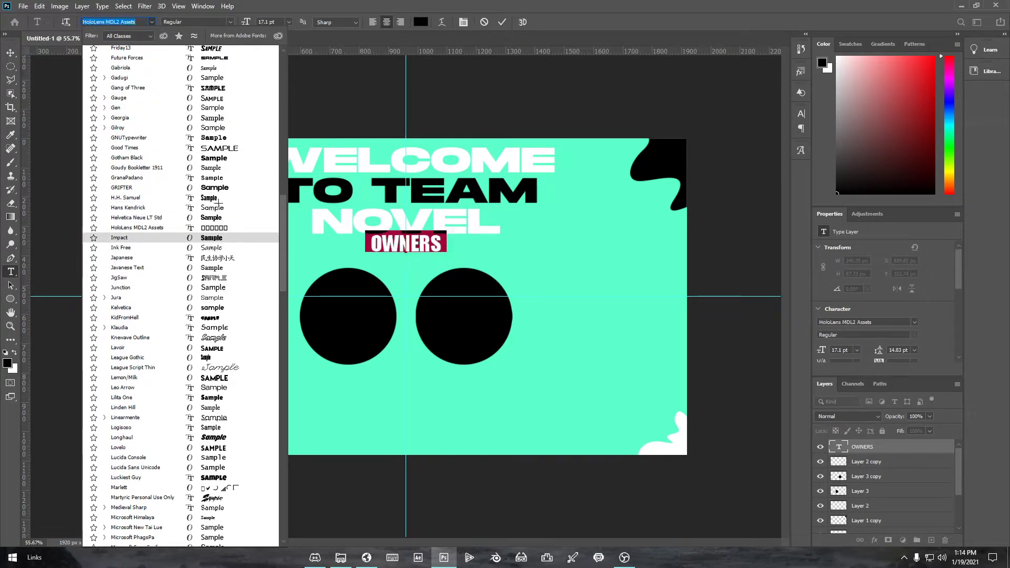
pyautogui.scroll(7, 221, 158)
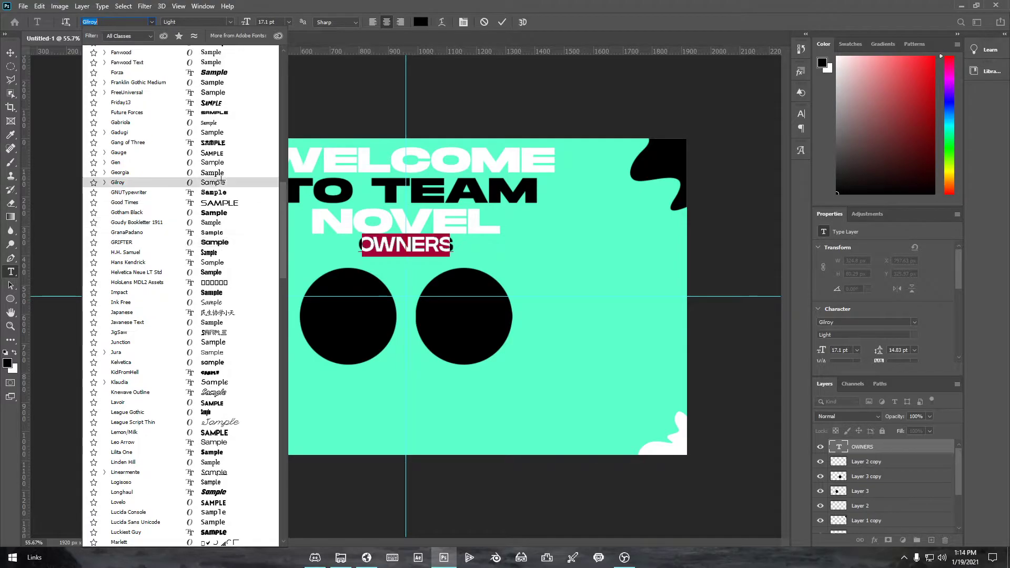
pyautogui.scroll(20, 220, 122)
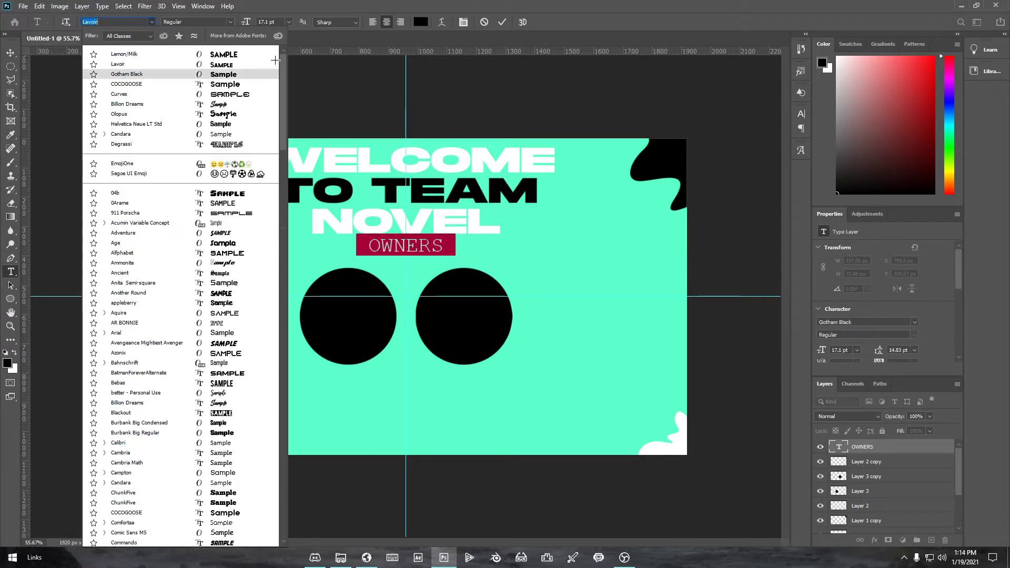
pyautogui.click(237, 74)
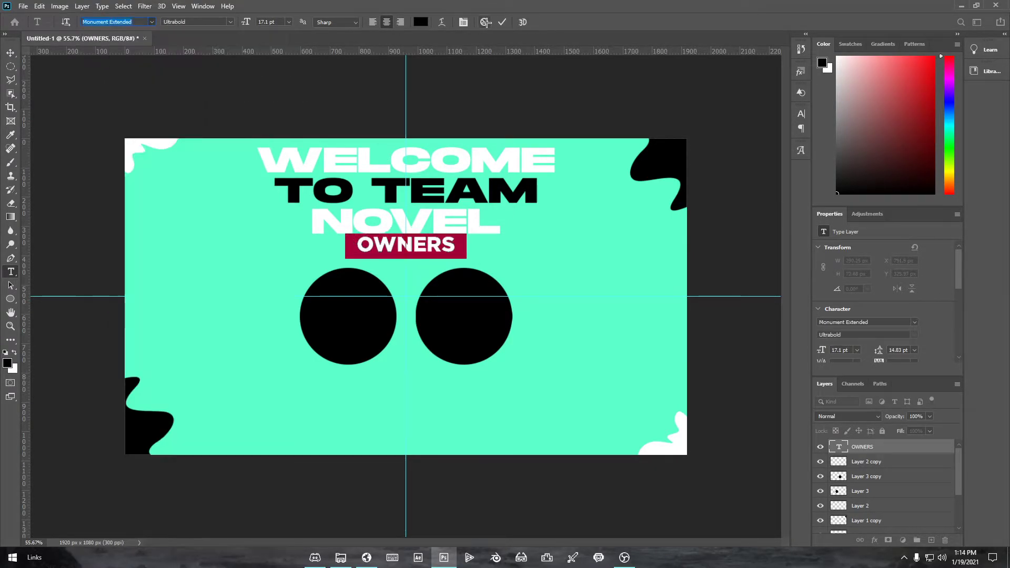
pyautogui.click(837, 448)
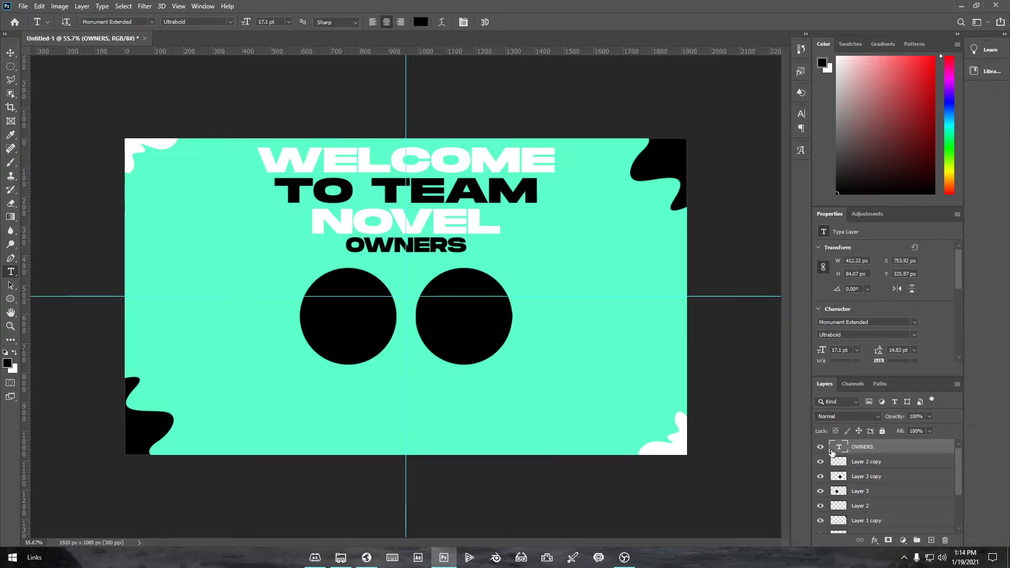
# Move the Layer 2 copy layer below both circle layers, directly above Layer 2
pyautogui.scroll(-3, 849, 474)
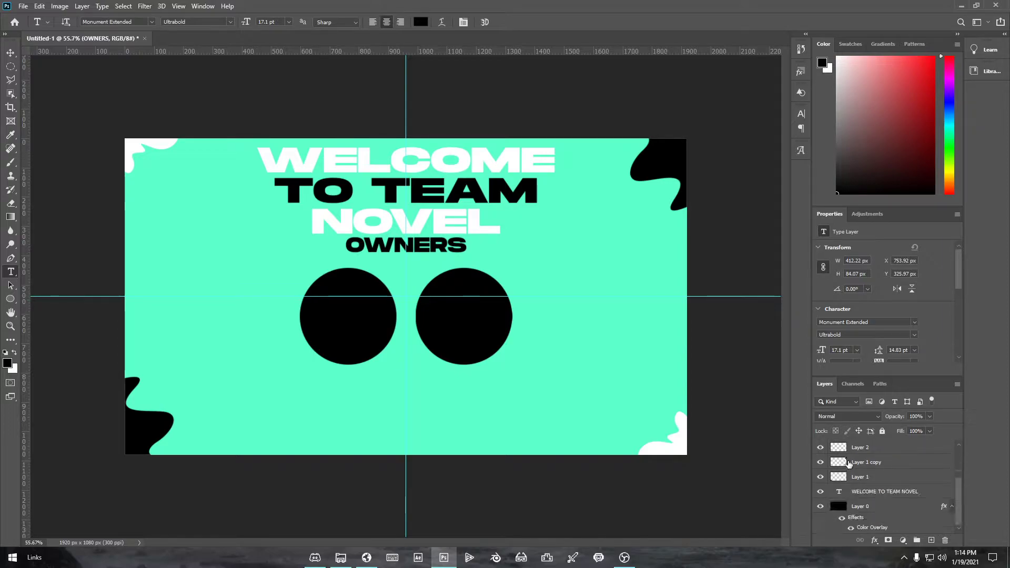
pyautogui.scroll(3, 895, 485)
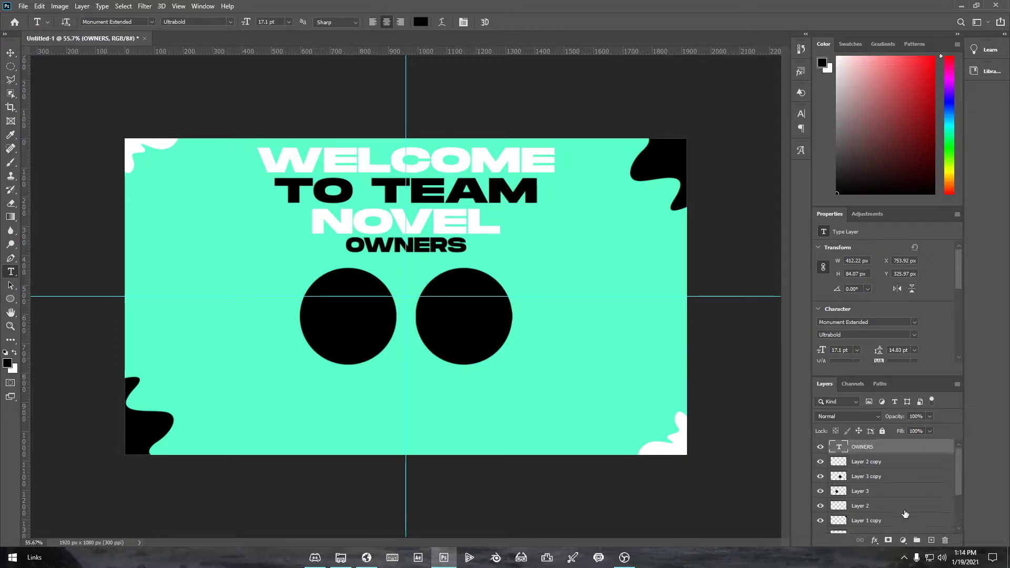
pyautogui.click(874, 478)
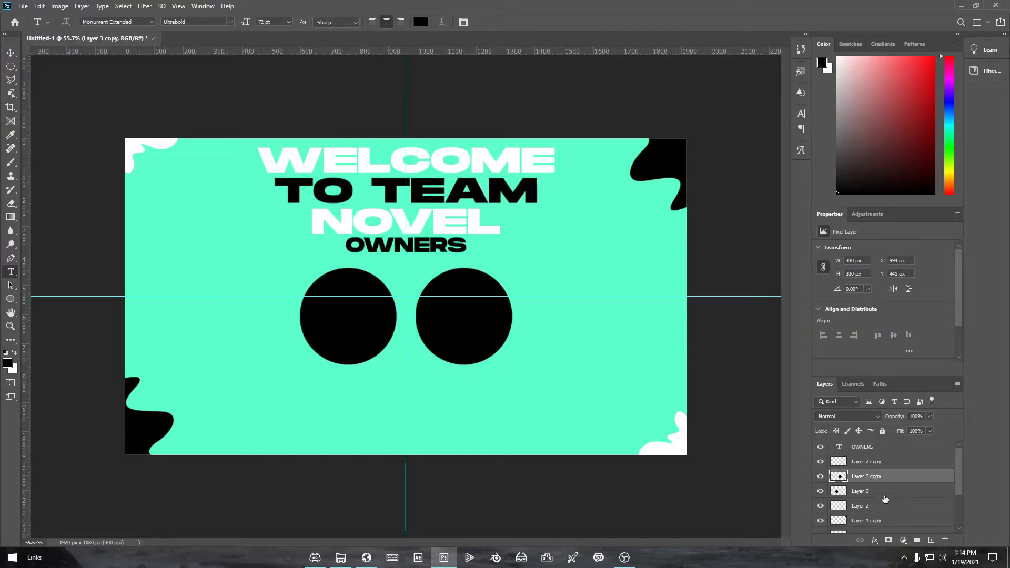
pyautogui.moveTo(869, 464); pyautogui.dragTo(875, 497)
pyautogui.click(868, 467)
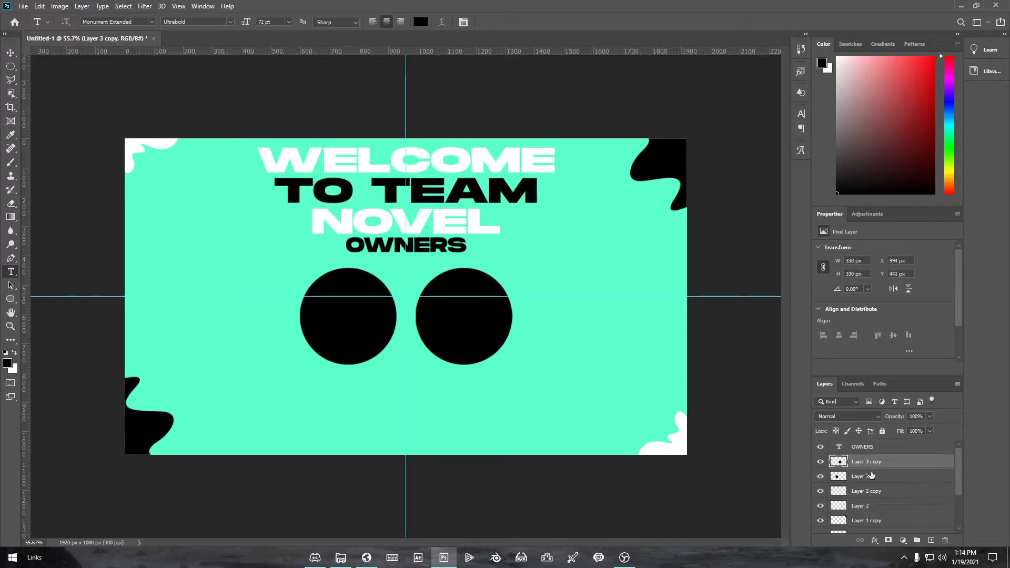
# Put both circle layers, Layer 3 copy and Layer 3, into a new collapsed layer group named circles
pyautogui.click(919, 542)
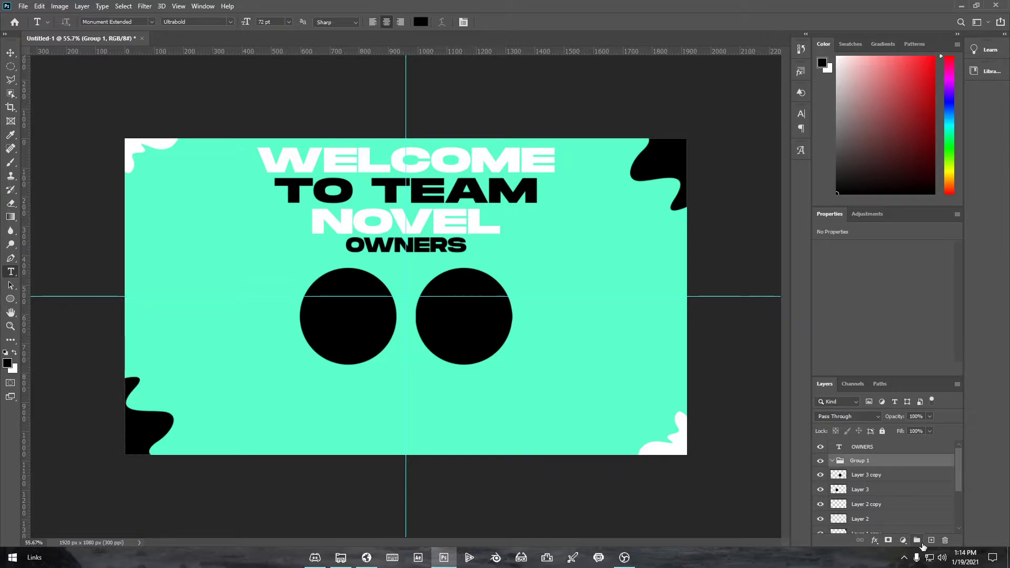
pyautogui.click(871, 478)
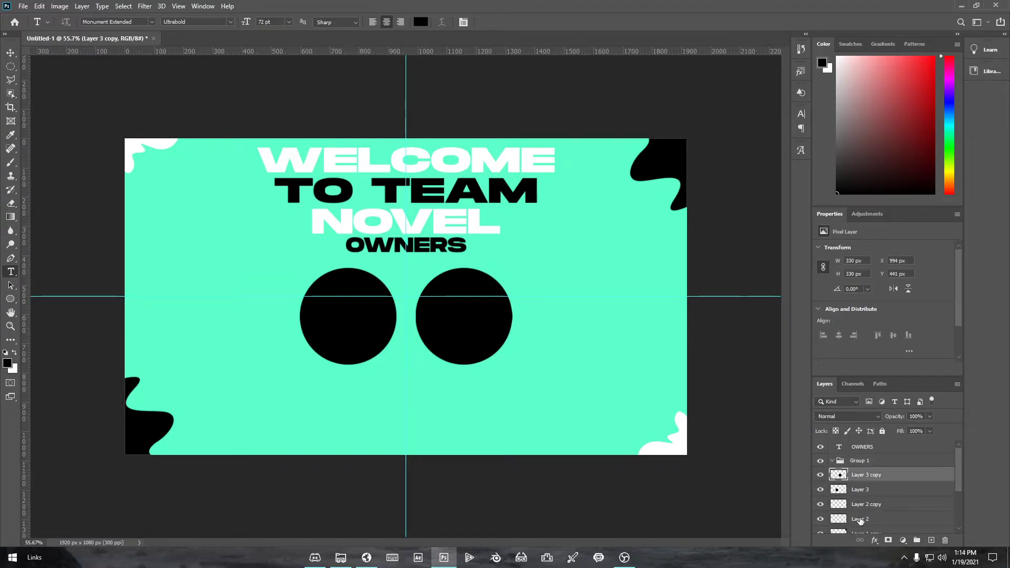
pyautogui.keyDown('shift'); pyautogui.click(869, 492); pyautogui.keyUp('shift')
pyautogui.moveTo(869, 491); pyautogui.dragTo(861, 468)
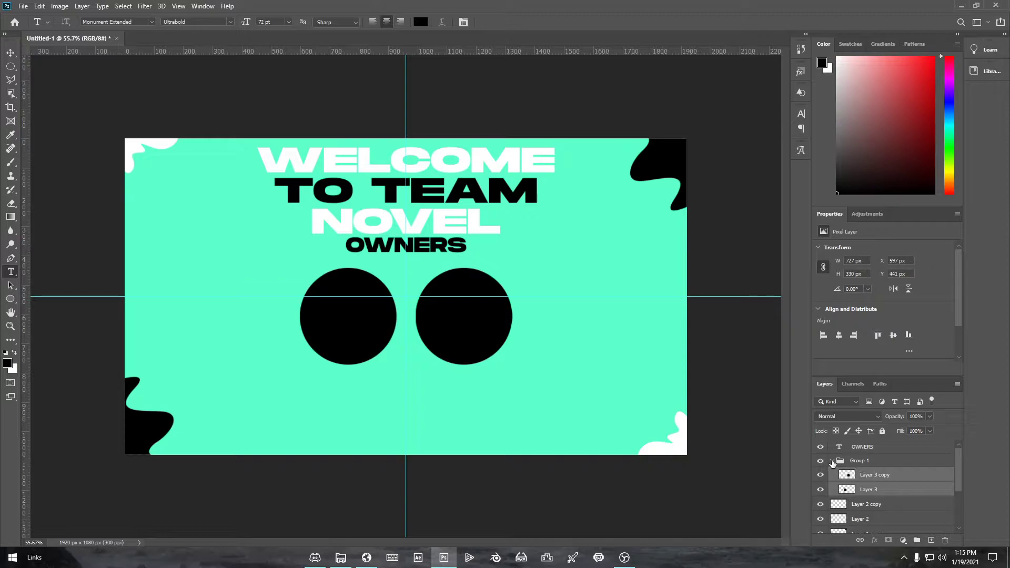
pyautogui.click(832, 461)
pyautogui.doubleClick(858, 461)
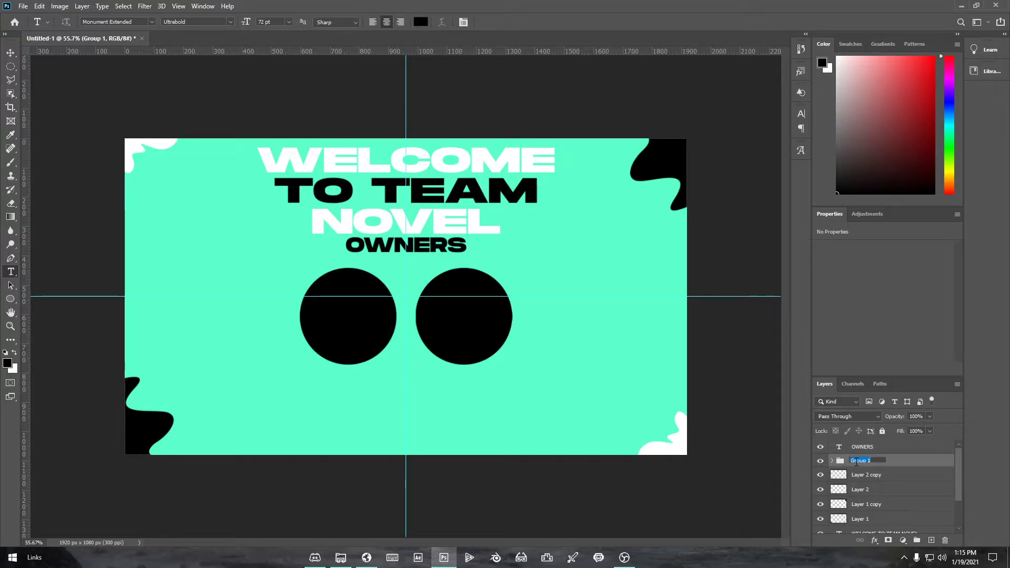
pyautogui.write('circles')
pyautogui.press('Return')
# Group the four wavy corner layers, from Layer 2 copy down to Layer 1, into a layer group named shapes
pyautogui.click(866, 475)
pyautogui.scroll(-2, 878, 482)
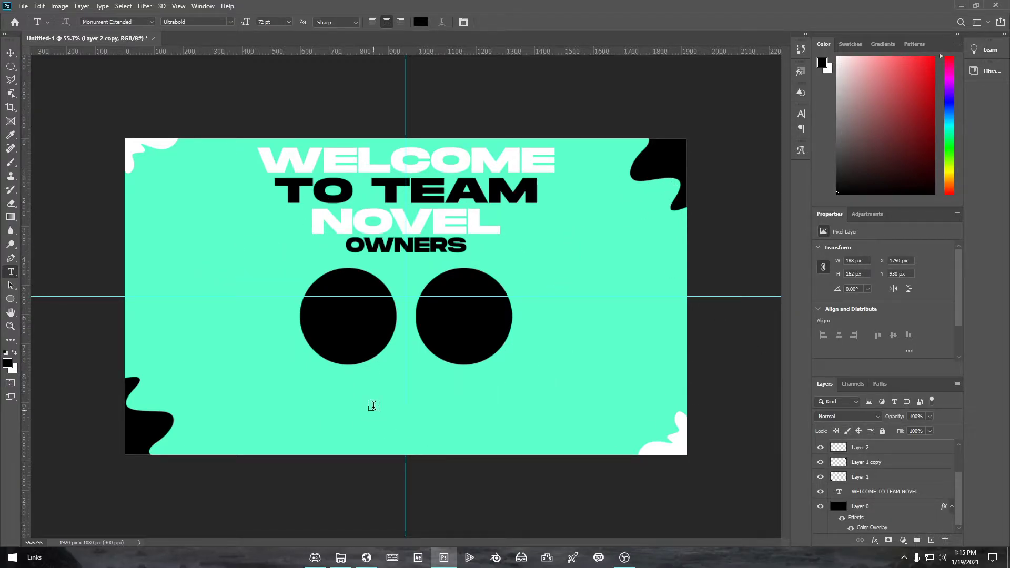
pyautogui.scroll(2, 878, 459)
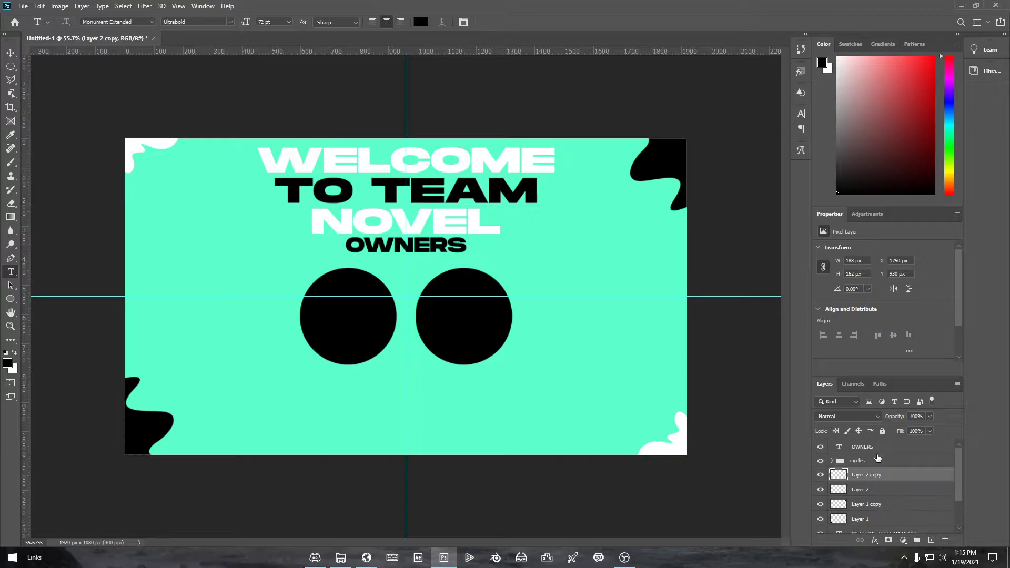
pyautogui.keyDown('shift'); pyautogui.click(863, 521); pyautogui.keyUp('shift')
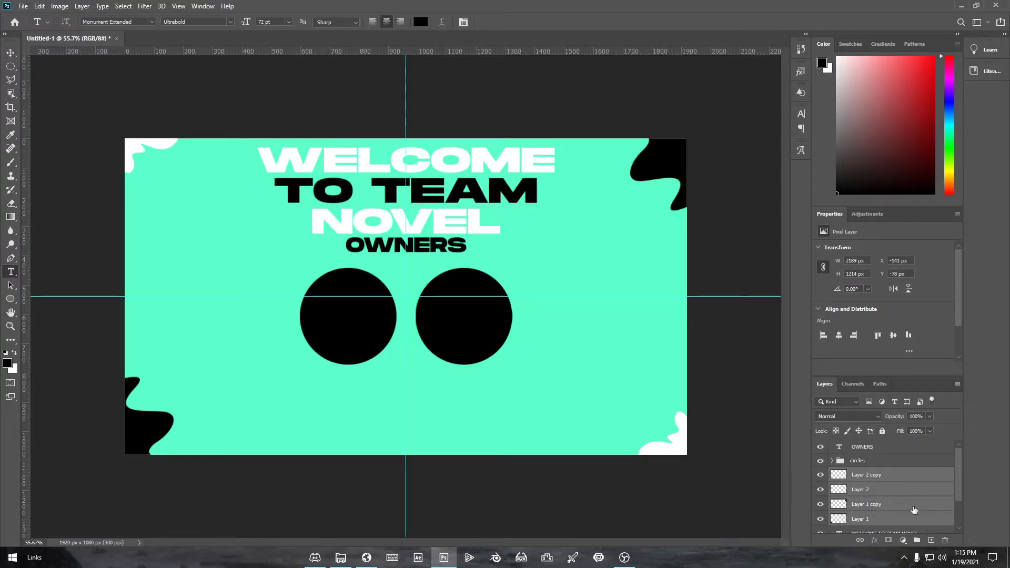
pyautogui.click(918, 541)
pyautogui.doubleClick(859, 475)
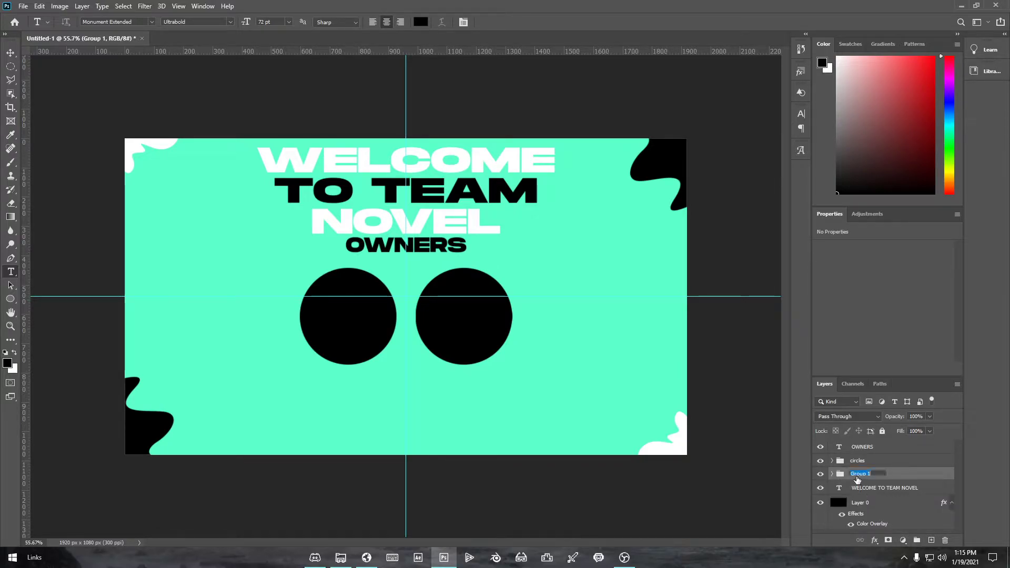
pyautogui.write('shapes')
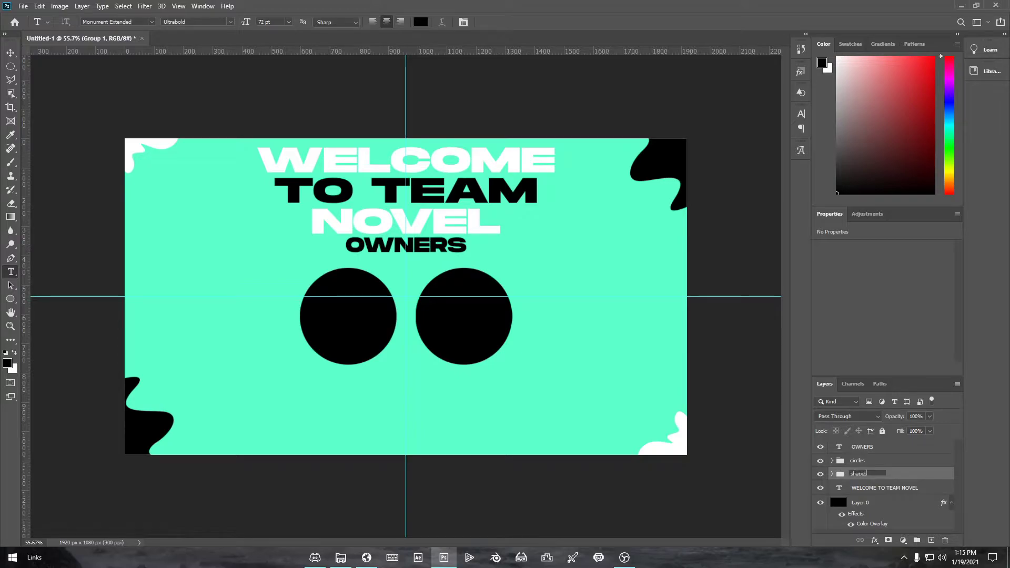
pyautogui.press('Return')
# Move the OWNERS text layer below the shapes group, directly above the WELCOME TO TEAM NOVEL text layer
pyautogui.moveTo(866, 489); pyautogui.dragTo(863, 475)
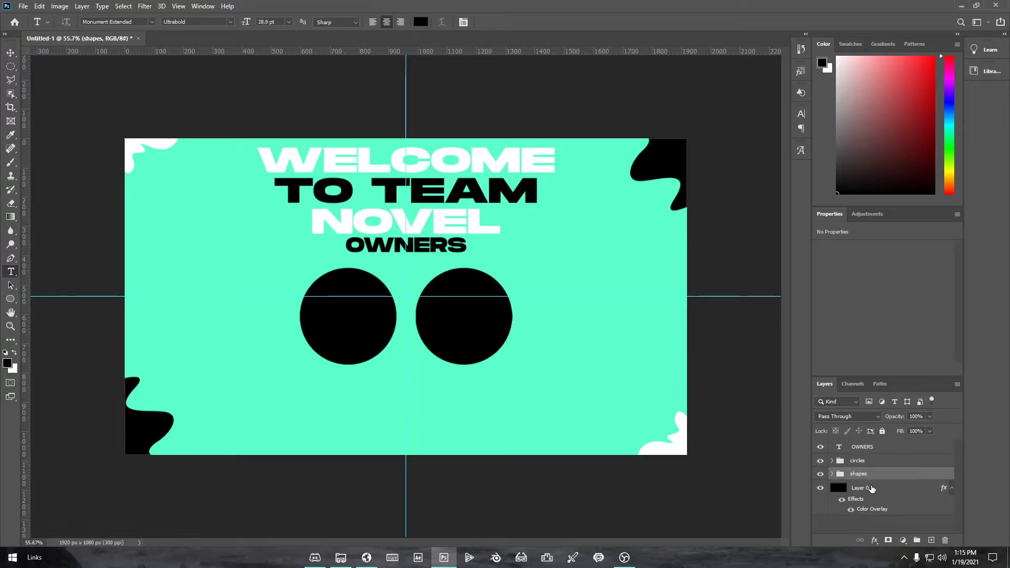
pyautogui.hotkey('ctrl', 'z')
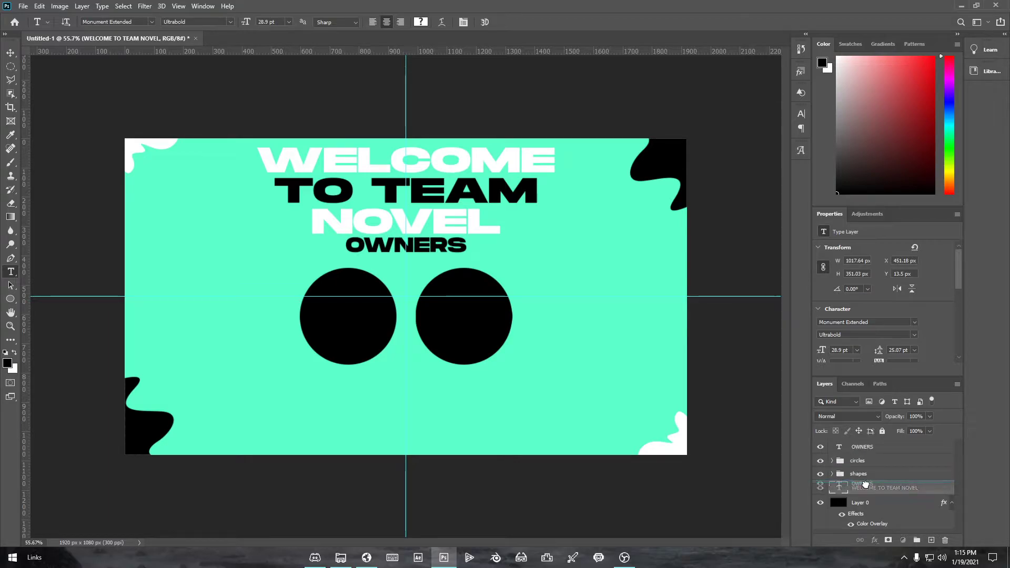
pyautogui.moveTo(867, 484); pyautogui.dragTo(869, 484)
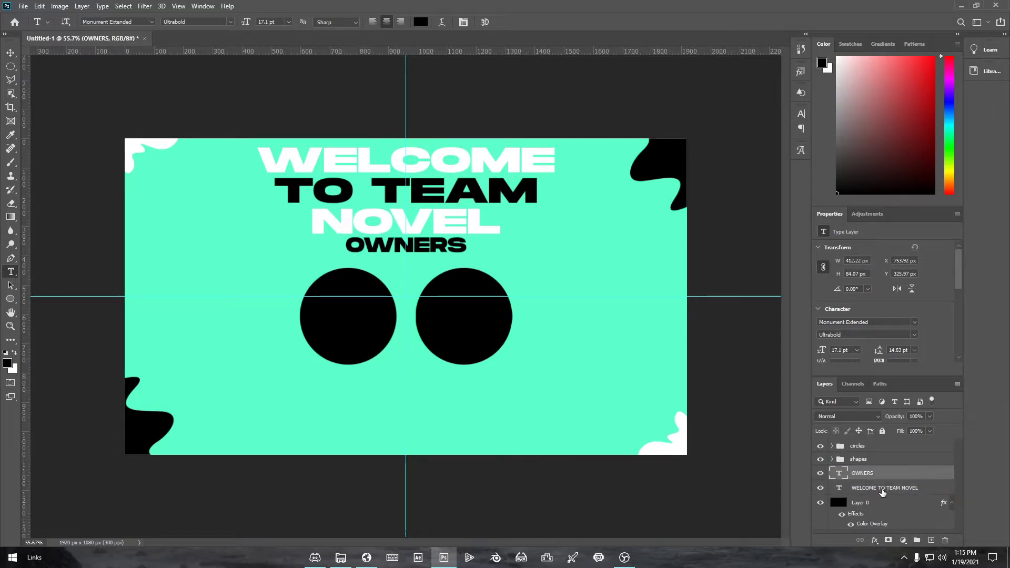
# Group the OWNERS and WELCOME TO TEAM NOVEL text layers into a layer group named text
pyautogui.keyDown('shift'); pyautogui.click(883, 492); pyautogui.keyUp('shift')
pyautogui.hotkey('ctrl', 'g')
pyautogui.doubleClick(858, 473)
pyautogui.write('text')
pyautogui.press('Return')
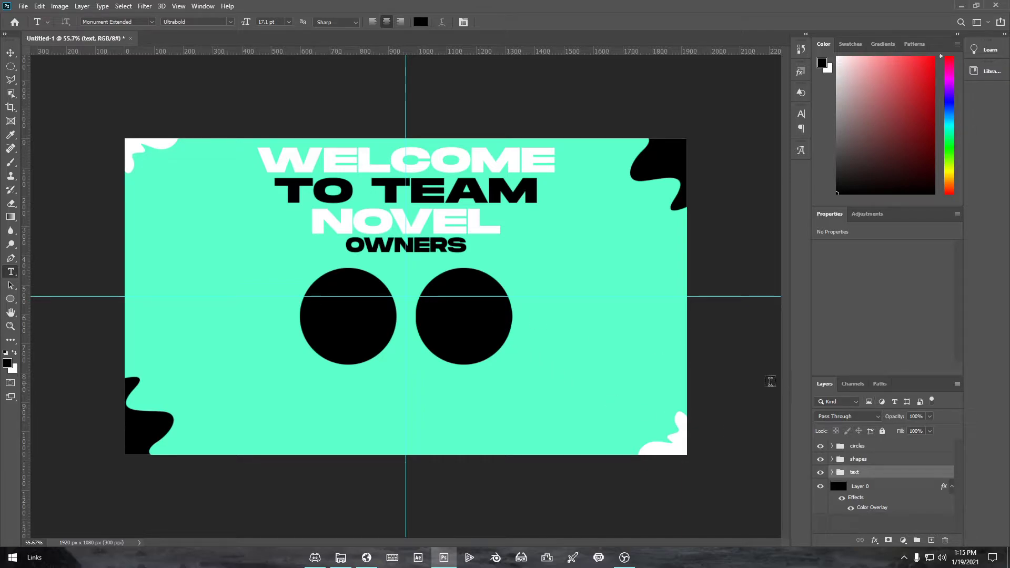
# Expand the circles group and nudge the right-hand circle, Layer 3 copy, to about X 998 px, Y 441 px
pyautogui.click(821, 446)
pyautogui.click(821, 446)
pyautogui.click(832, 446)
pyautogui.click(874, 460)
pyautogui.hotkey('ctrl', 't')
pyautogui.moveTo(458, 347); pyautogui.dragTo(459, 348)
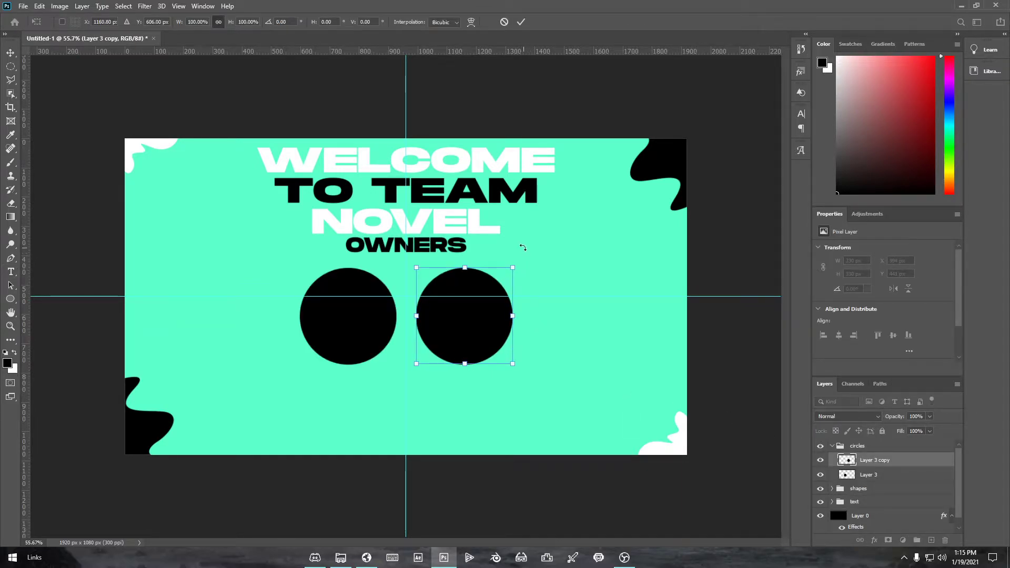
pyautogui.click(524, 23)
pyautogui.press('t')
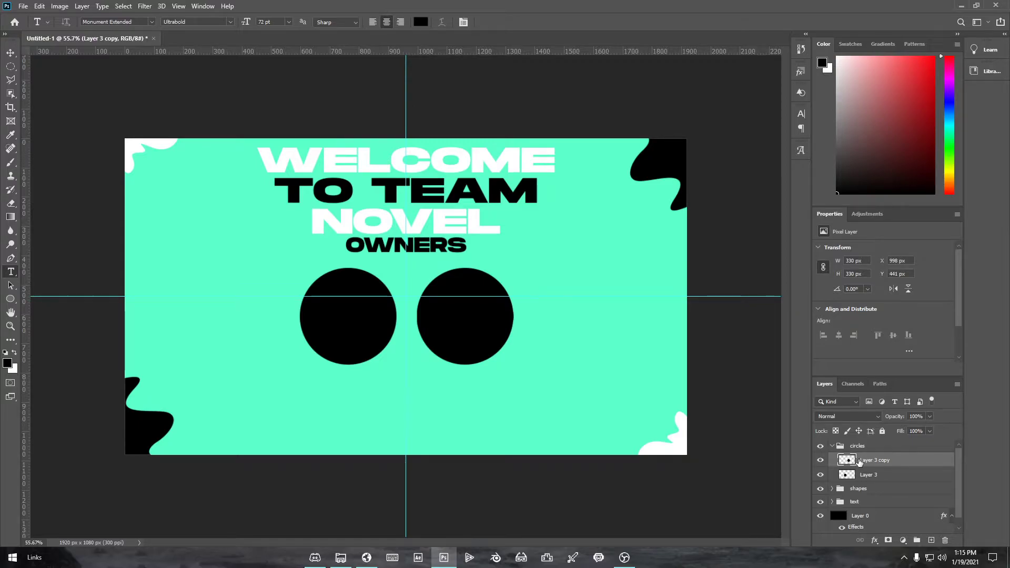
# Duplicate the Layer 3 copy circle and turn the duplicate white by raising its lightness fully with Hue/Saturation
pyautogui.hotkey('ctrl', 'j')
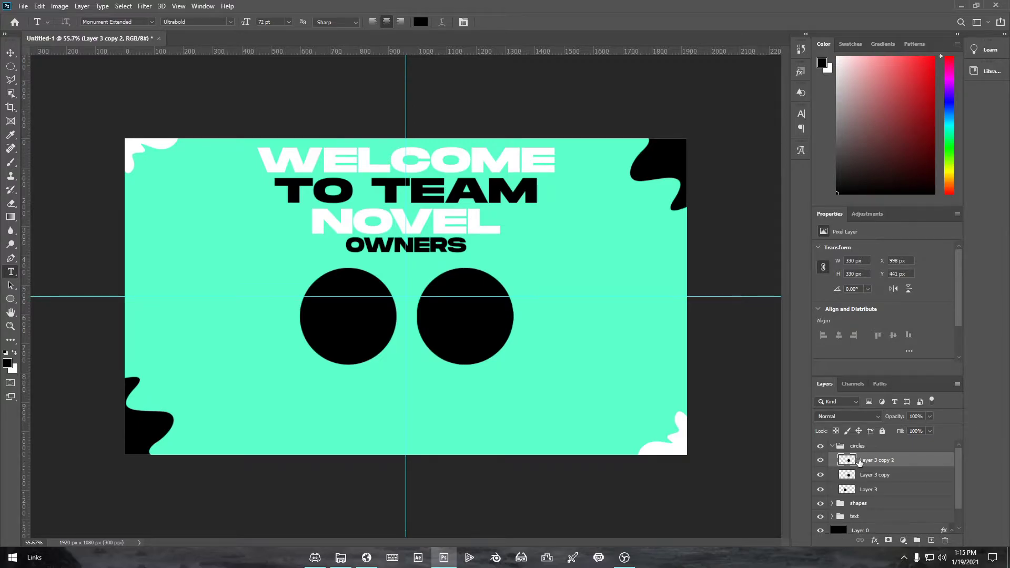
pyautogui.hotkey('ctrl', 'u')
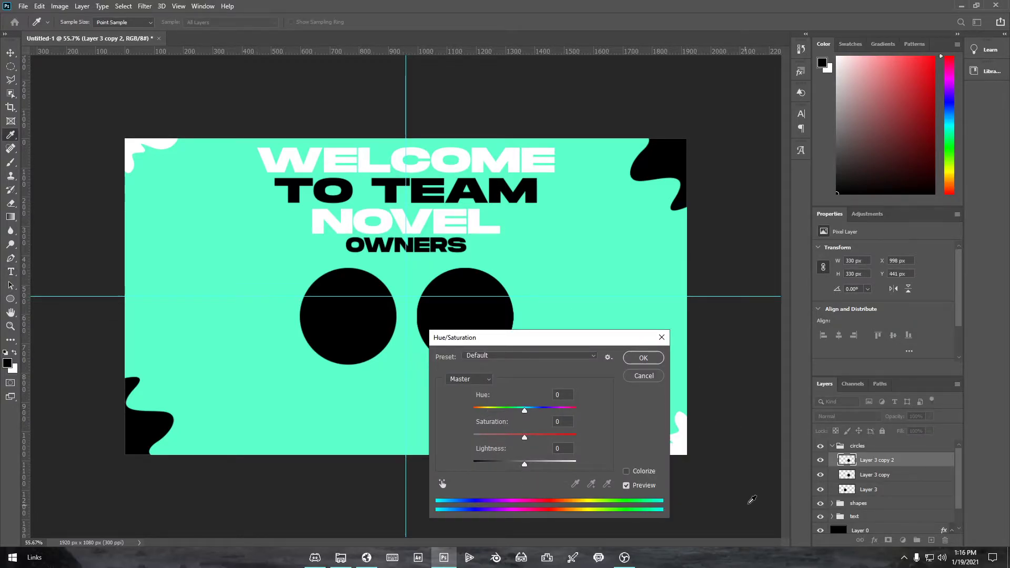
pyautogui.moveTo(525, 463); pyautogui.dragTo(584, 458)
pyautogui.click(637, 355)
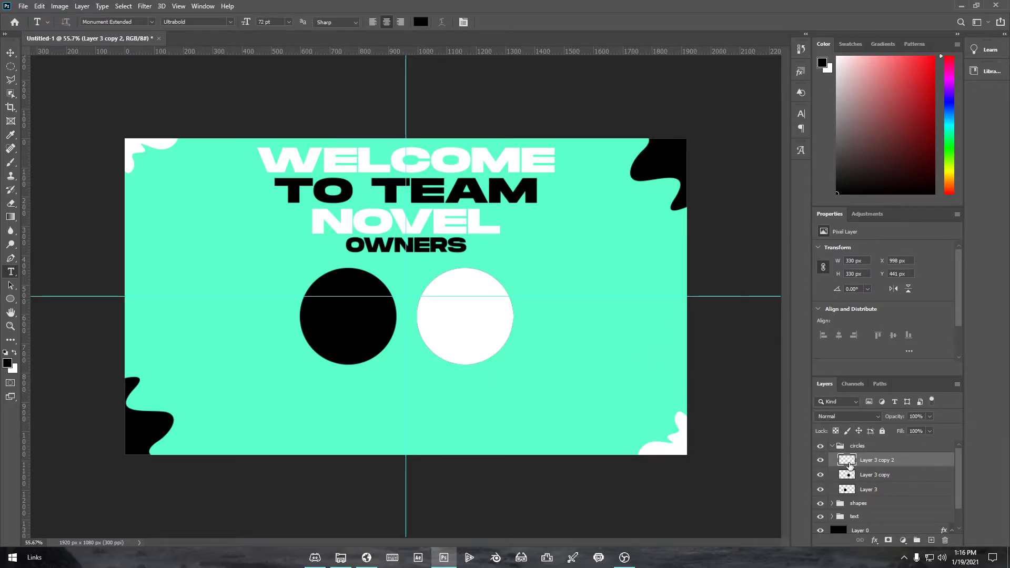
# Scale the white circle to about 106.5% around its centre and move its layer below Layer 3 copy
pyautogui.hotkey('ctrl', 't')
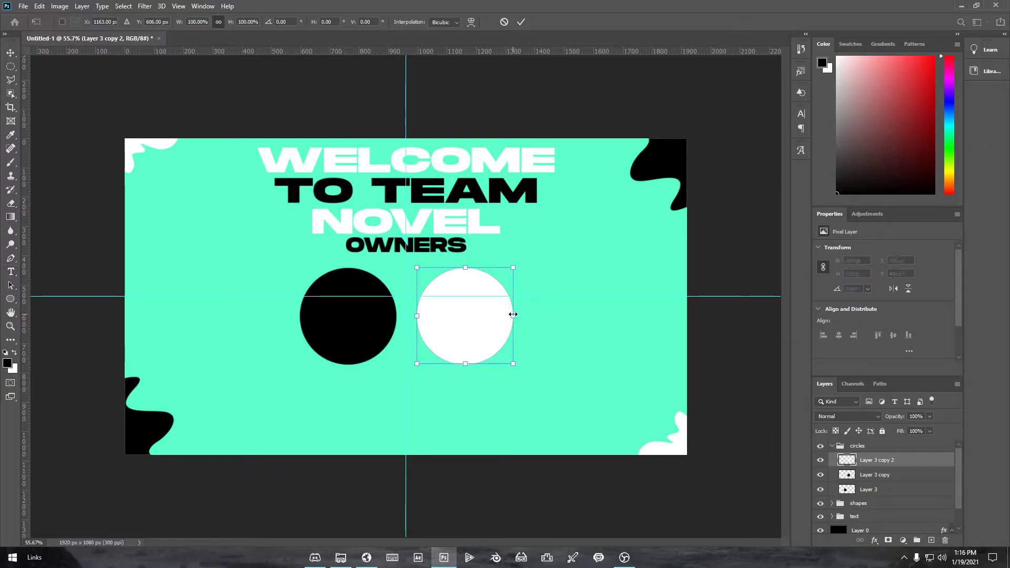
pyautogui.moveTo(511, 315)
pyautogui.mouseDown()
pyautogui.moveTo(519, 315)
pyautogui.moveTo(492, 315)
pyautogui.mouseUp()
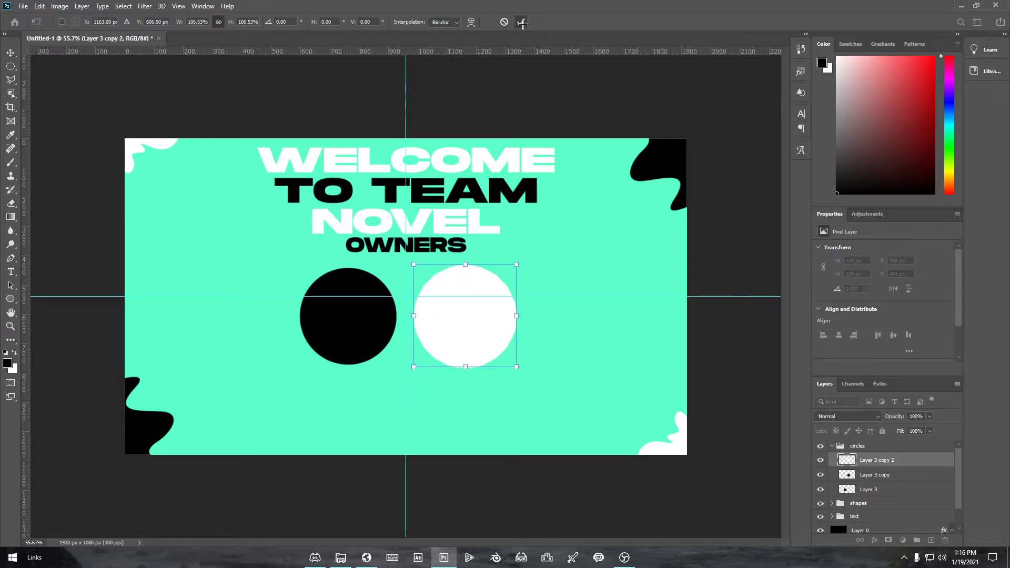
pyautogui.click(521, 22)
pyautogui.moveTo(873, 457); pyautogui.dragTo(873, 460)
pyautogui.click(885, 476)
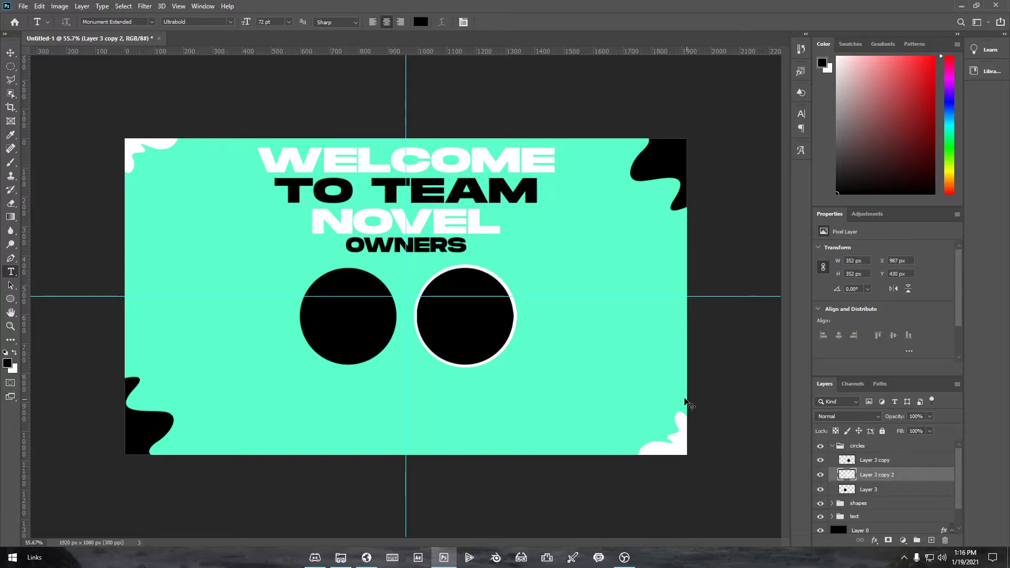
# Enlarge the white circle behind the black one to about 381 x 380 px to form a thicker ring
pyautogui.hotkey('ctrl', 't')
pyautogui.moveTo(518, 316); pyautogui.dragTo(503, 313)
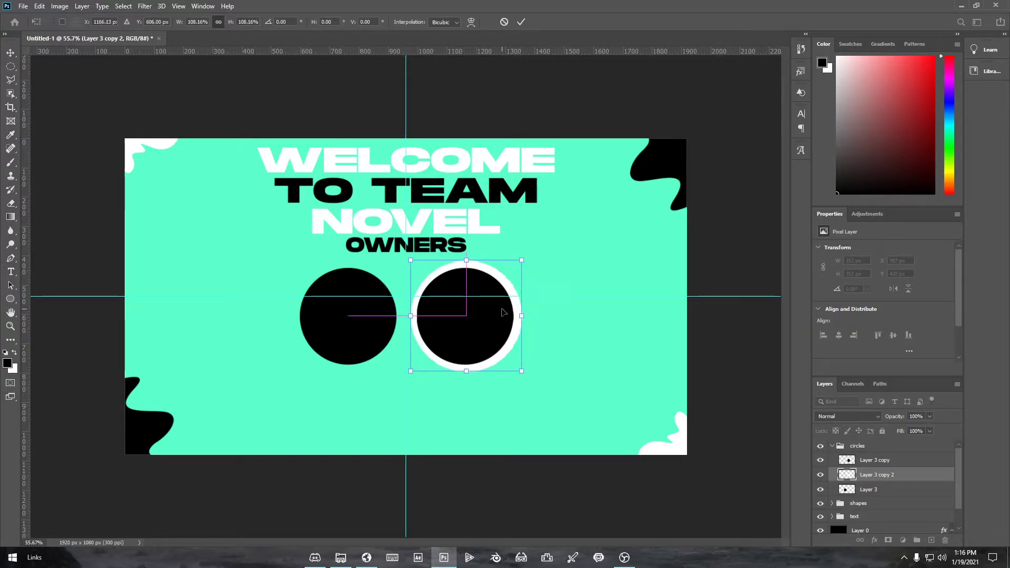
pyautogui.click(524, 21)
pyautogui.press('t')
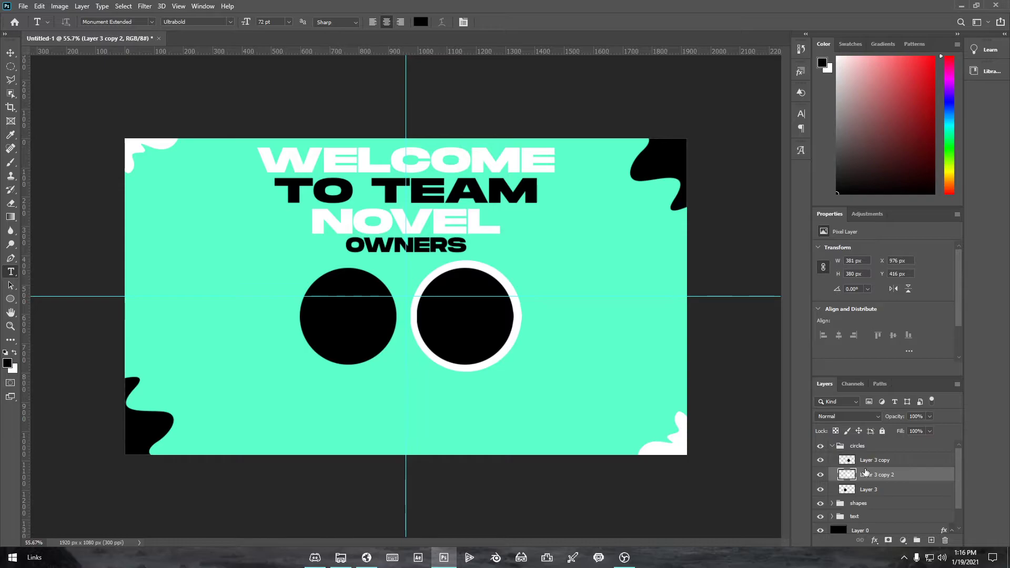
# Replace the plain circle, Layer 3, with a duplicate of the white-ringed circle placed at about X 510 px, Y 416 px
pyautogui.click(870, 490)
pyautogui.press('Delete')
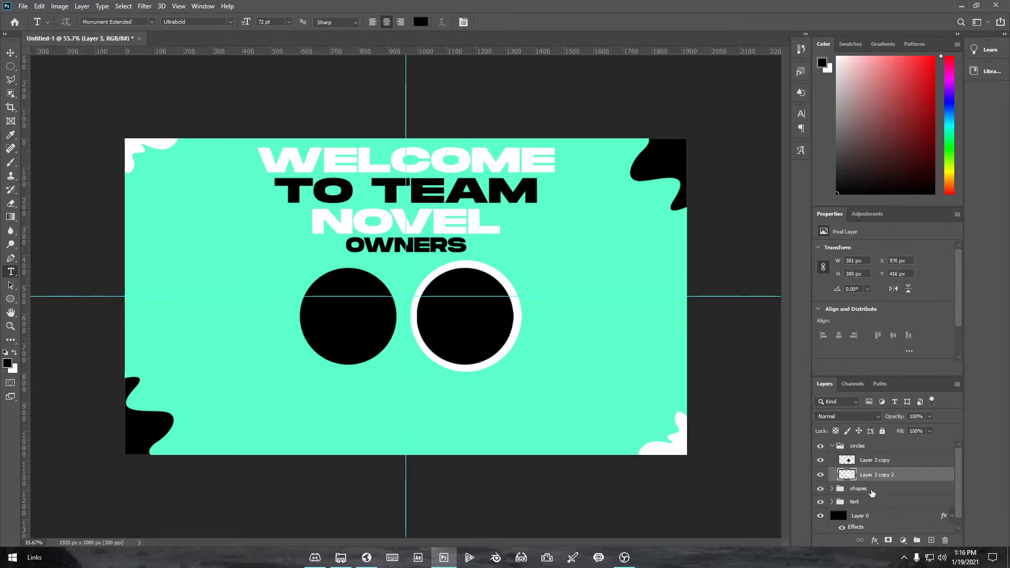
pyautogui.keyDown('shift'); pyautogui.click(876, 466); pyautogui.keyUp('shift')
pyautogui.hotkey('ctrl', 'j')
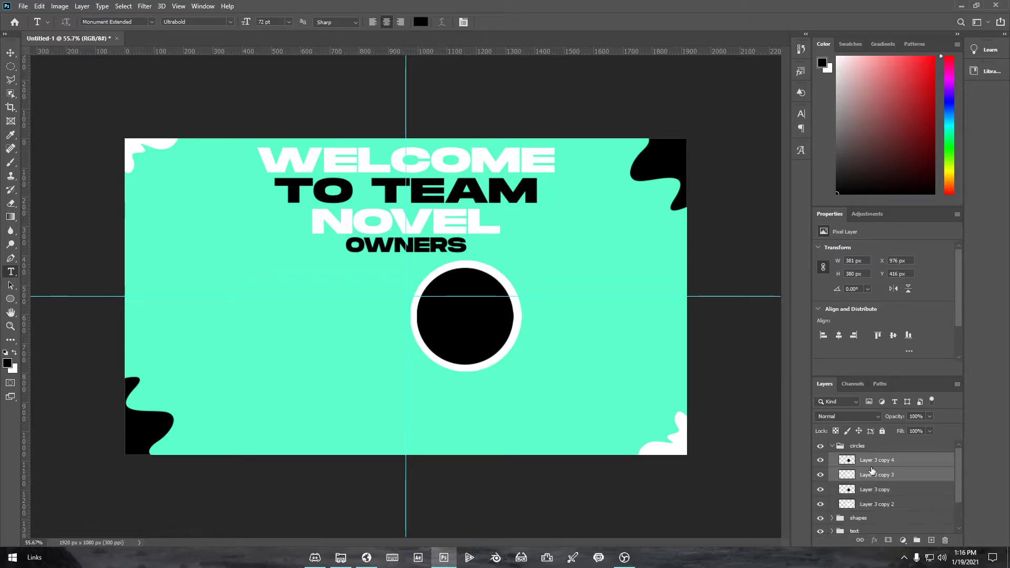
pyautogui.hotkey('ctrl', 't')
pyautogui.moveTo(468, 334); pyautogui.dragTo(338, 332)
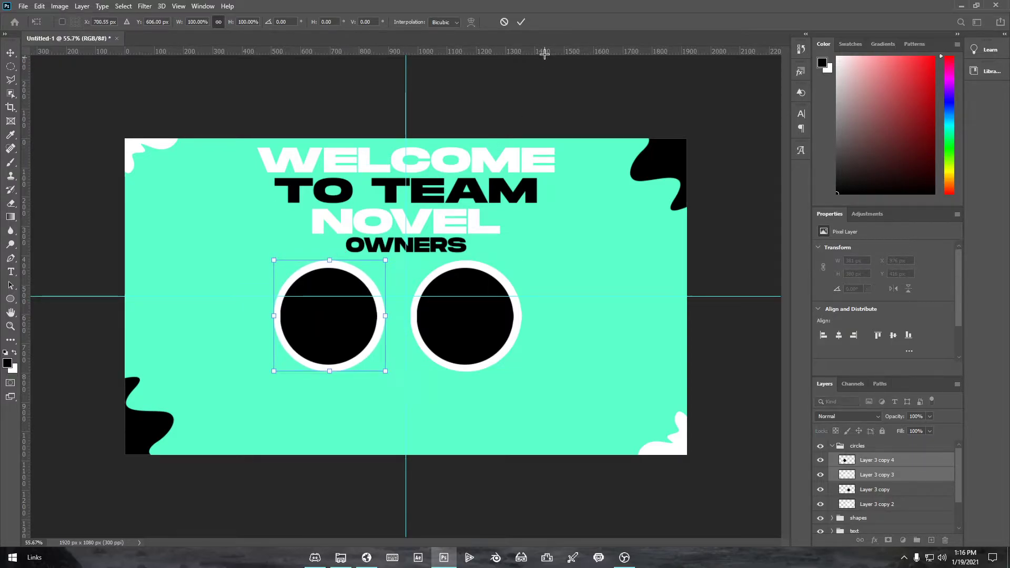
pyautogui.click(523, 21)
pyautogui.press('t')
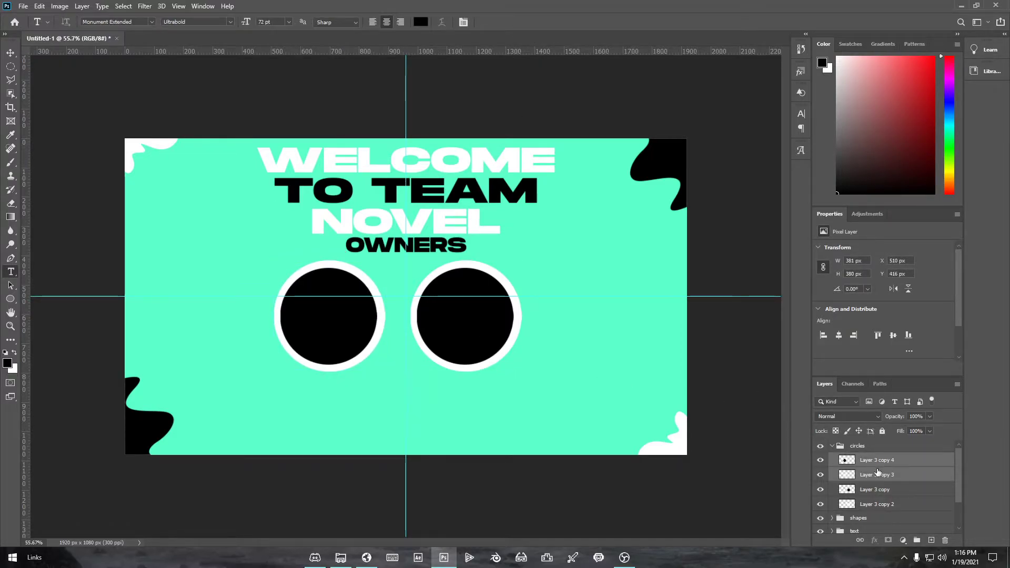
# Move the right-hand ringed circle, Layer 3 copy with Layer 3 copy 2, horizontally to about X 1029 px
pyautogui.click(876, 489)
pyautogui.keyDown('shift'); pyautogui.click(876, 504); pyautogui.keyUp('shift')
pyautogui.hotkey('ctrl', 't')
pyautogui.moveTo(503, 337); pyautogui.dragTo(519, 337)
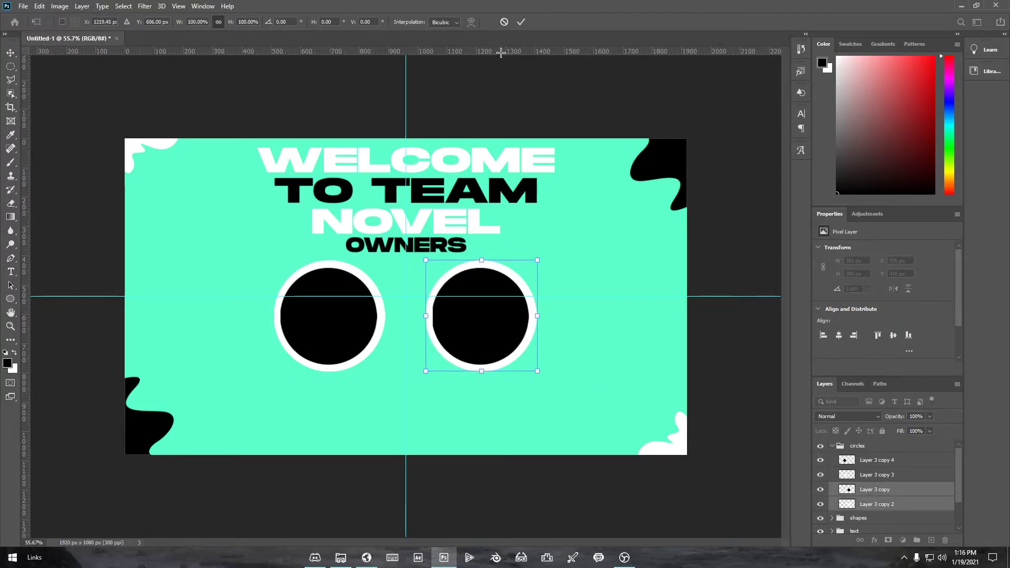
pyautogui.click(521, 22)
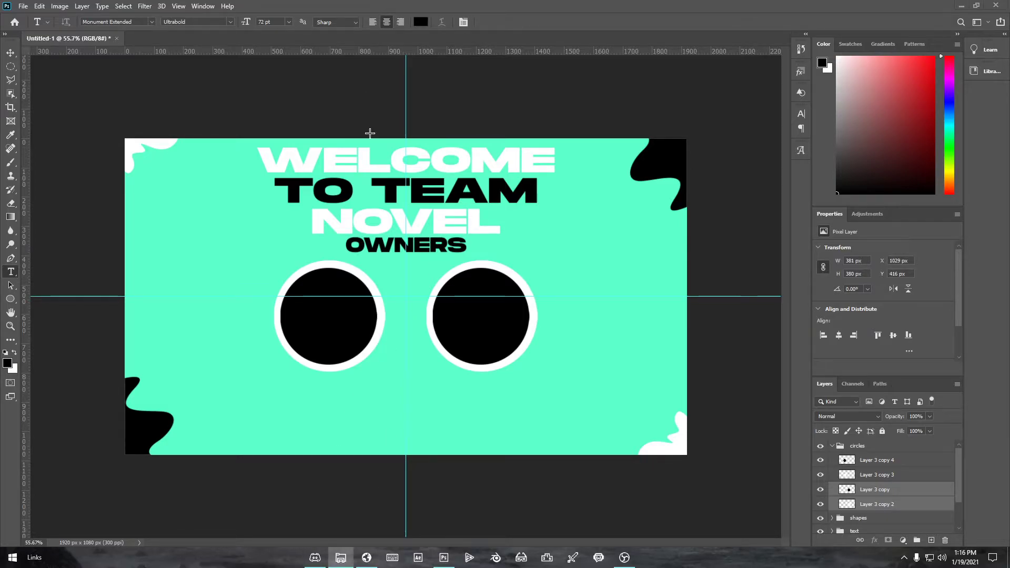
# Switch to File Explorer and open the pfp folder inside design > logos
pyautogui.moveTo(1009, 138); pyautogui.dragTo(371, 91)
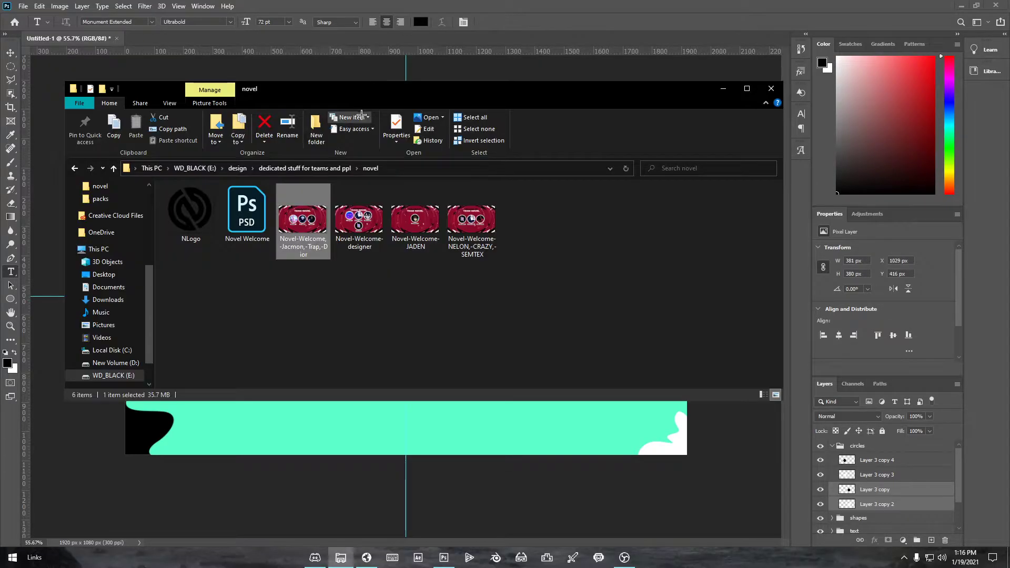
pyautogui.click(237, 168)
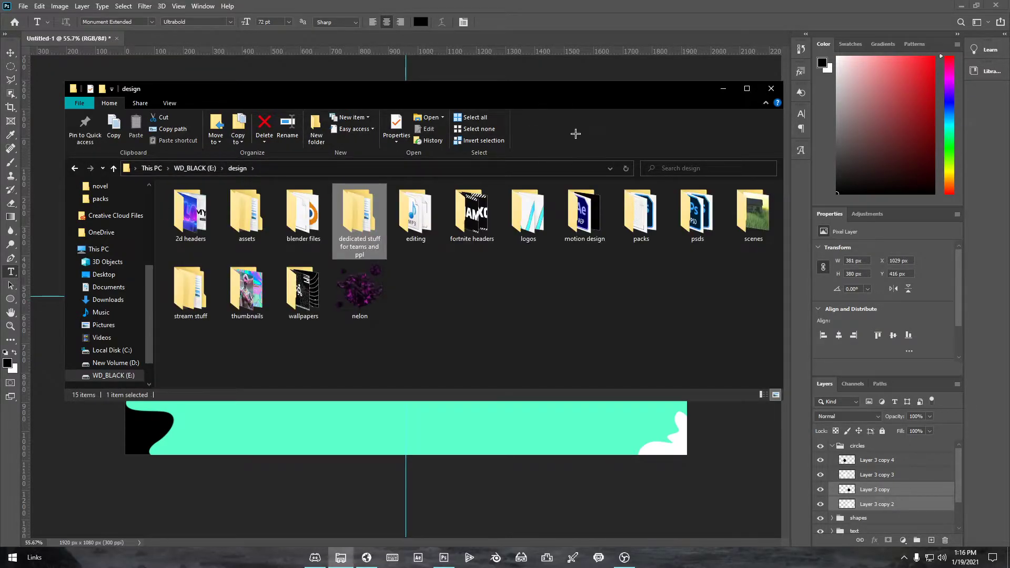
pyautogui.doubleClick(528, 212)
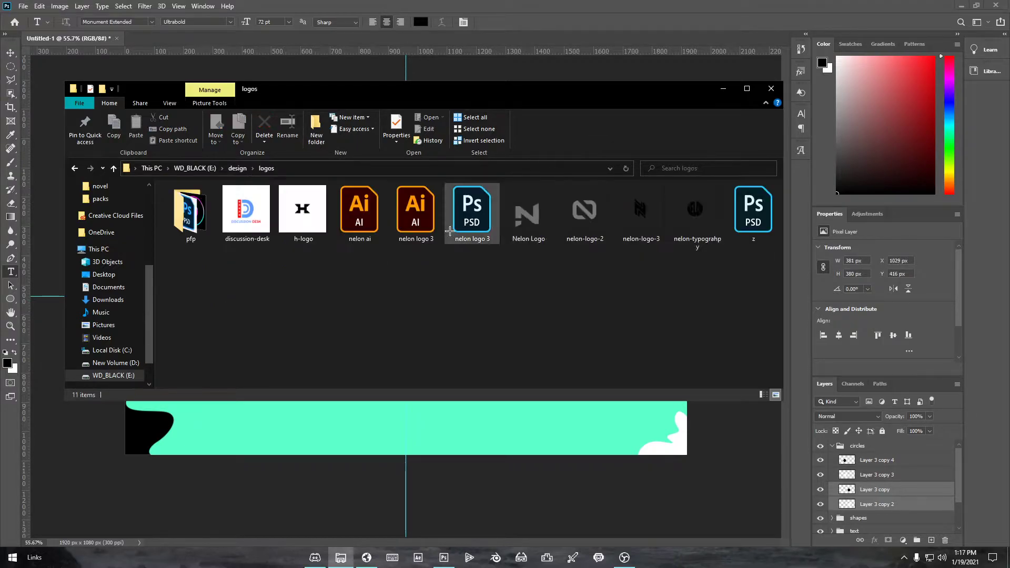
pyautogui.click(203, 220)
pyautogui.doubleClick(204, 220)
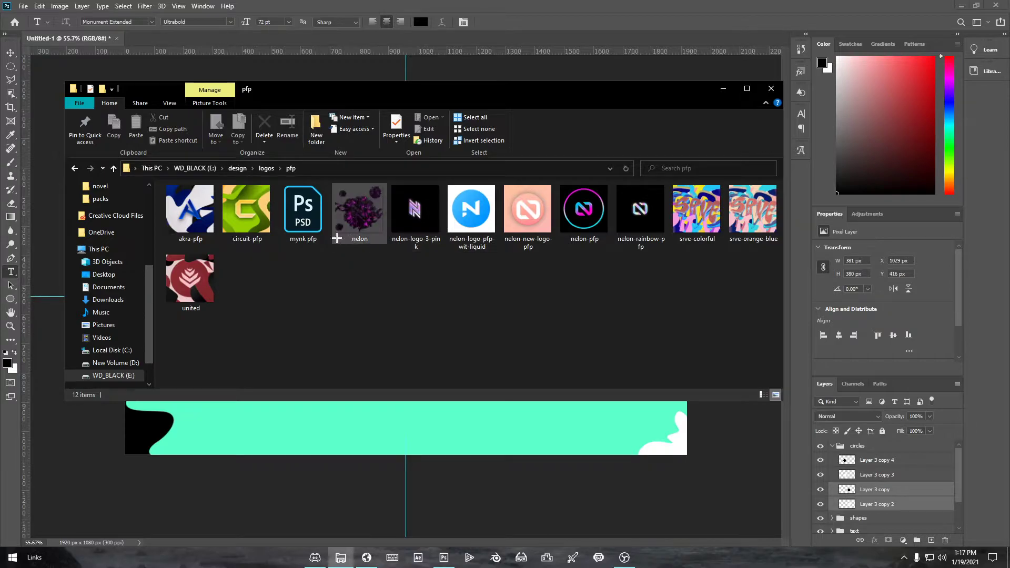
# Place the akra-pfp image in the graphic, scaled to about 420 x 419 px and centred over the left-hand ringed circle
pyautogui.moveTo(198, 216); pyautogui.dragTo(543, 444)
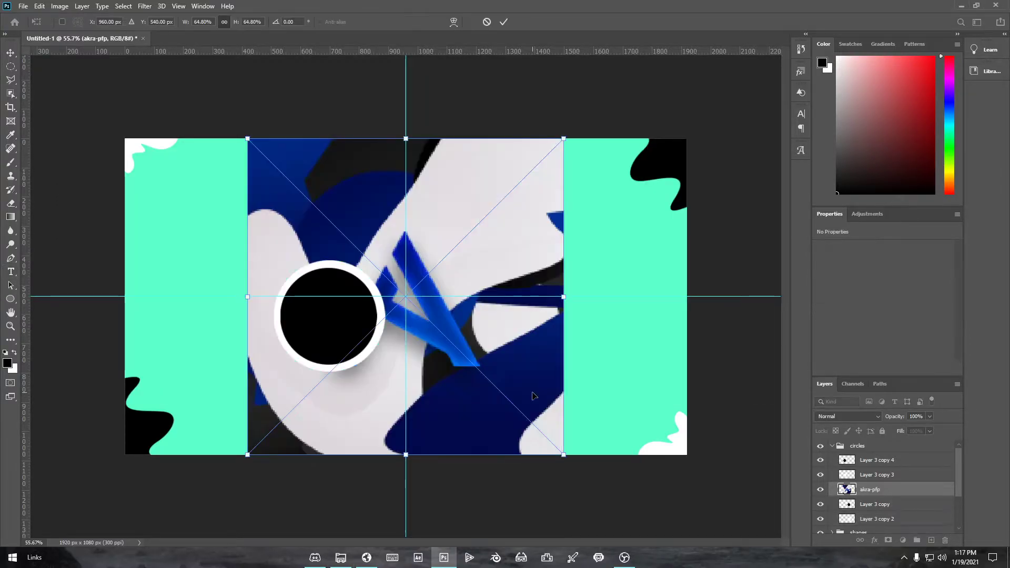
pyautogui.moveTo(562, 139); pyautogui.dragTo(371, 333)
pyautogui.moveTo(321, 375); pyautogui.dragTo(341, 296)
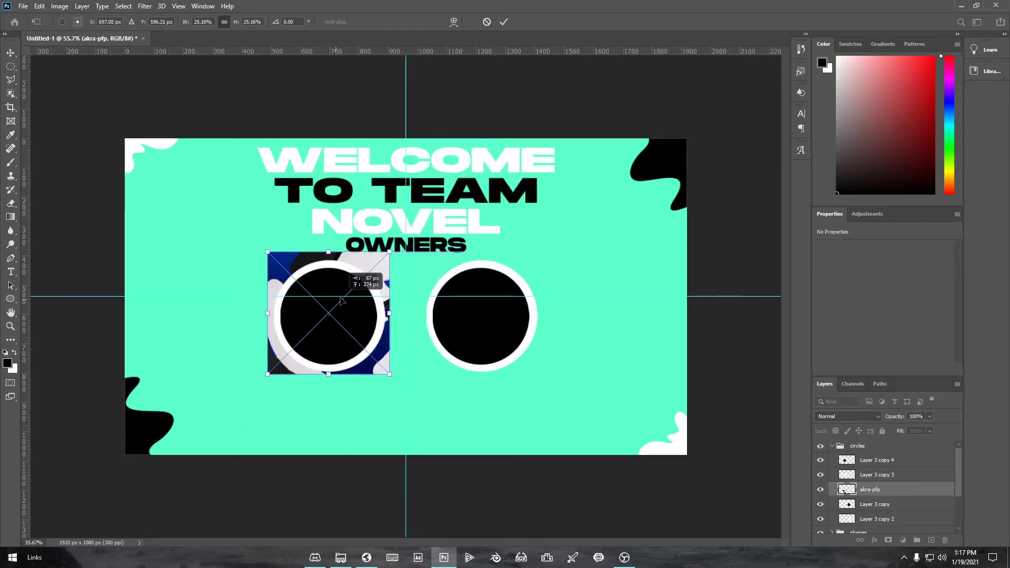
pyautogui.click(506, 23)
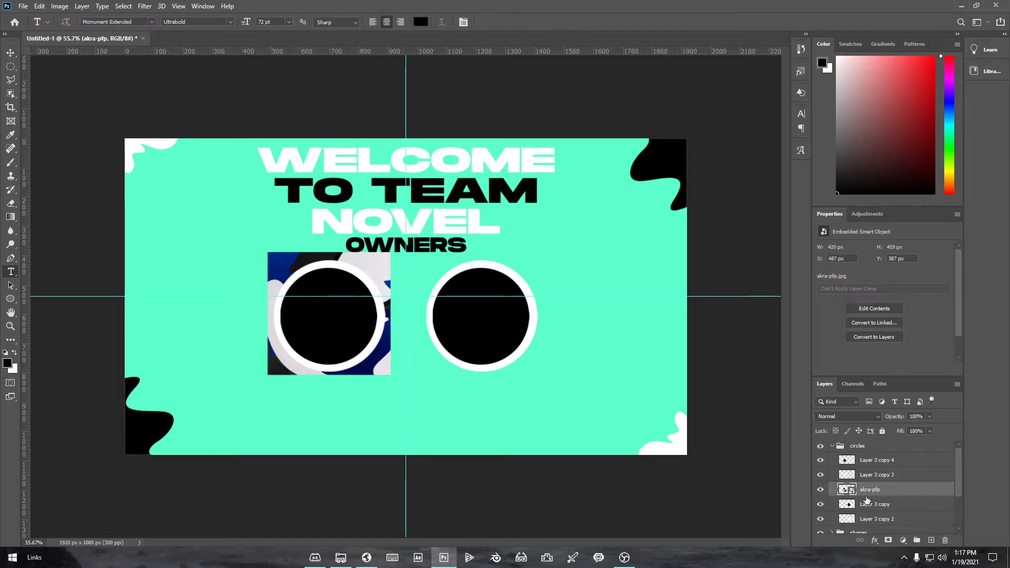
# Move the akra-pfp layer above Layer 3 copy 4 and clip it to that black circle
pyautogui.moveTo(871, 490); pyautogui.dragTo(876, 456)
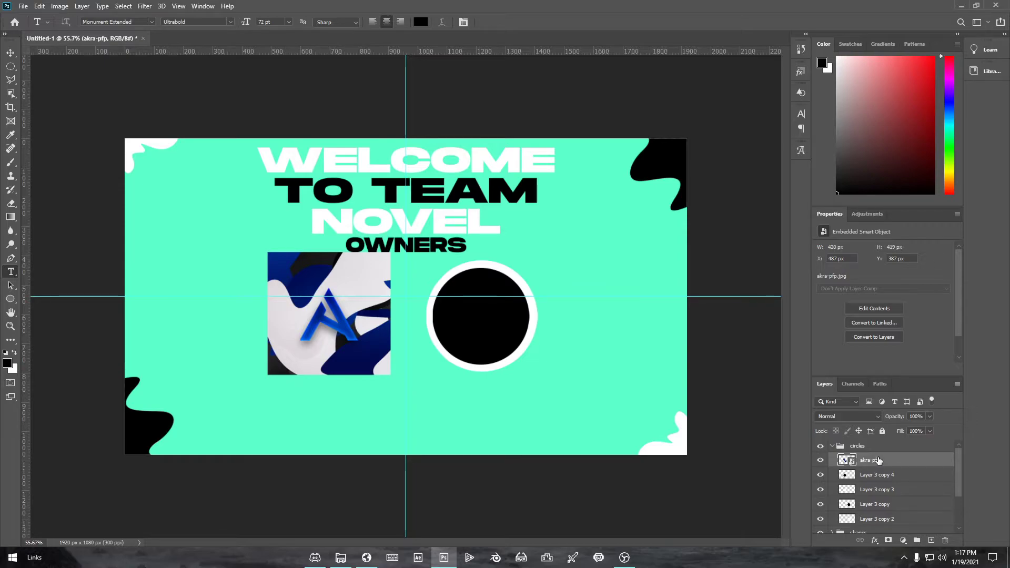
pyautogui.rightClick(879, 461)
pyautogui.click(896, 236)
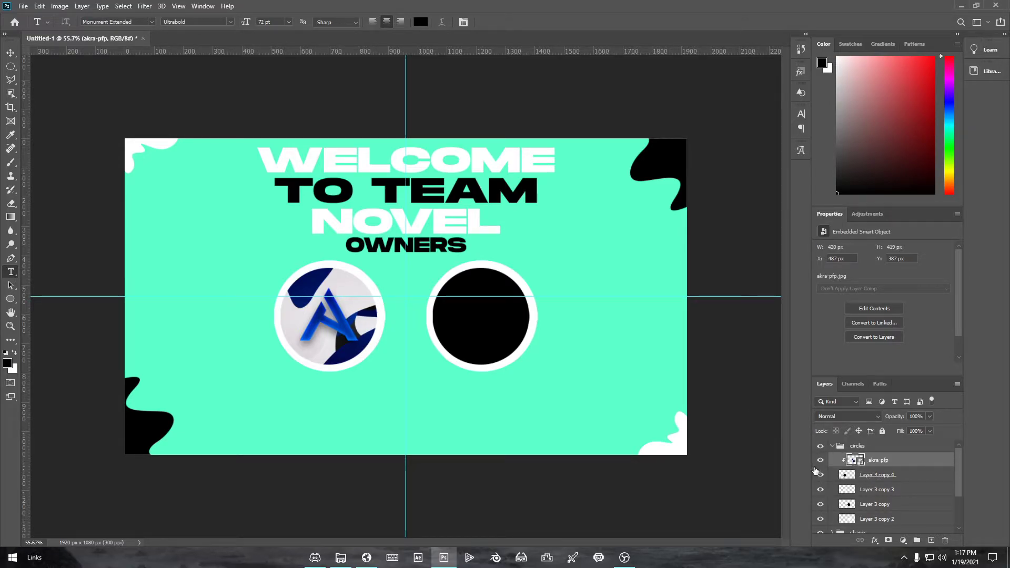
# Try clipping the akra-pfp layer to Layer 3 copy 3 beneath Layer 3 copy 4, and restore its previous clipped position
pyautogui.moveTo(879, 461); pyautogui.dragTo(875, 477)
pyautogui.rightClick(866, 475)
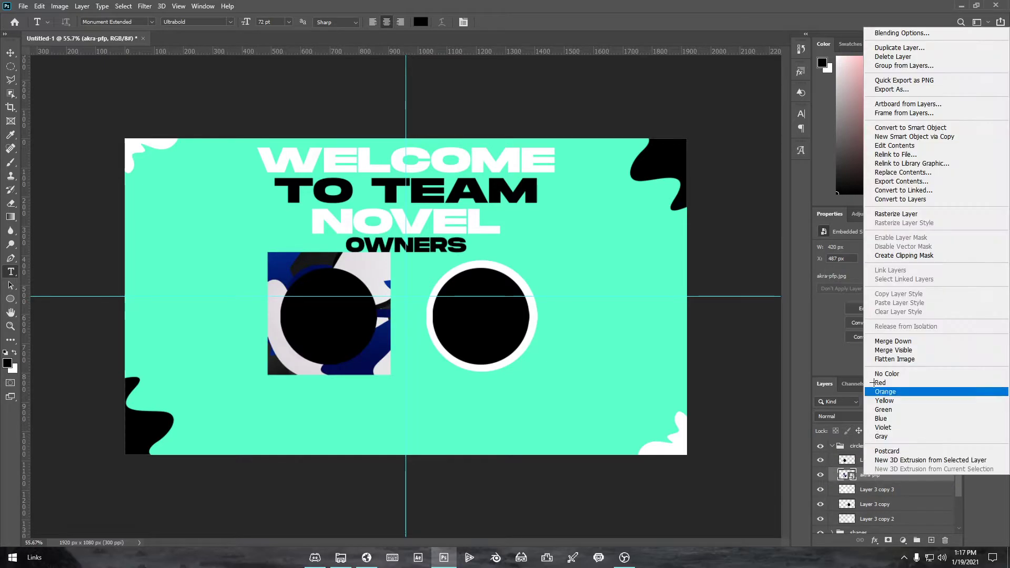
pyautogui.click(890, 256)
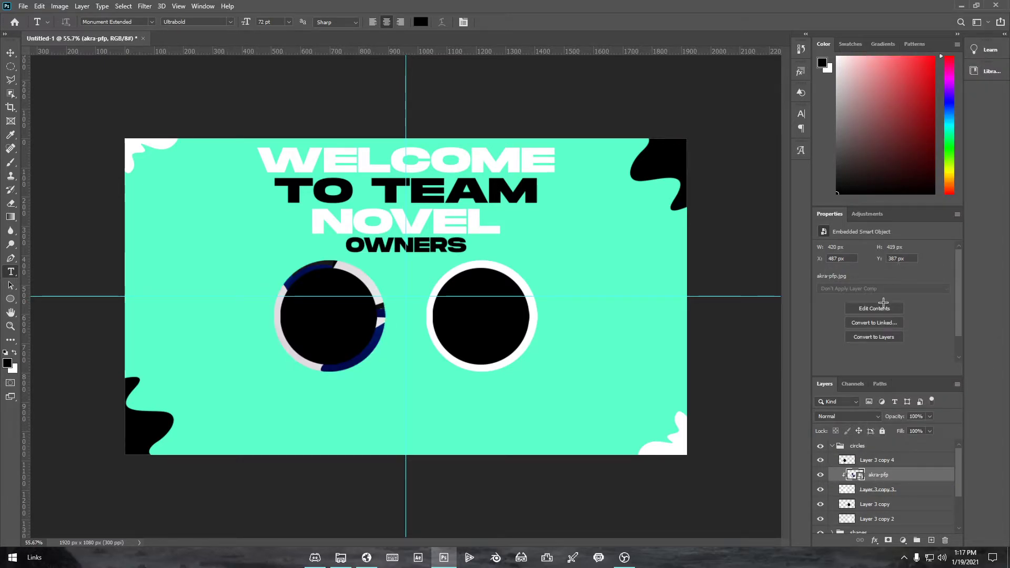
pyautogui.hotkey('ctrl', ']')
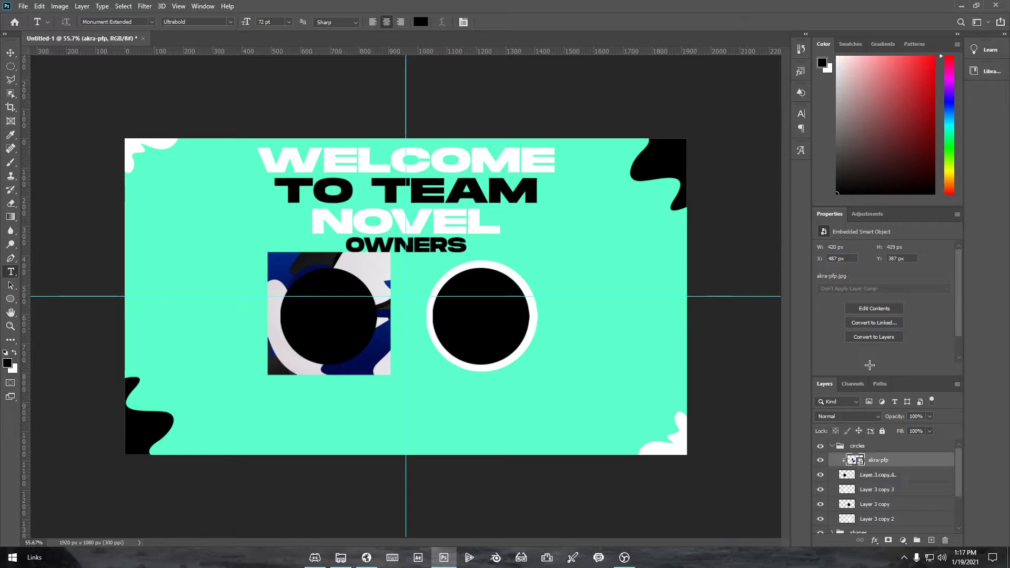
pyautogui.hotkey('ctrl', 'alt', 'g')
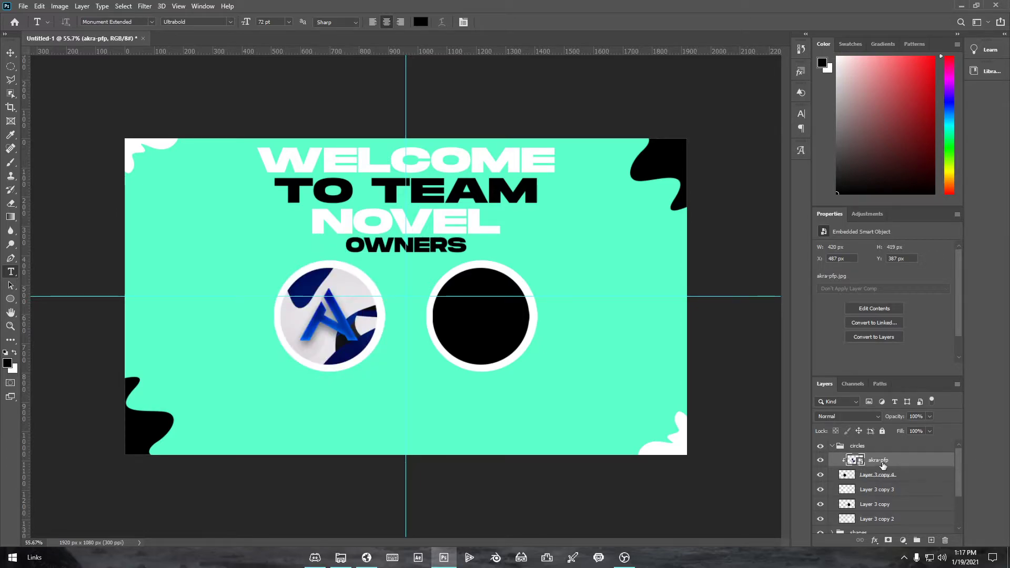
# Rasterize the akra-pfp layer and switch to File Explorer showing the pfp folder
pyautogui.rightClick(882, 463)
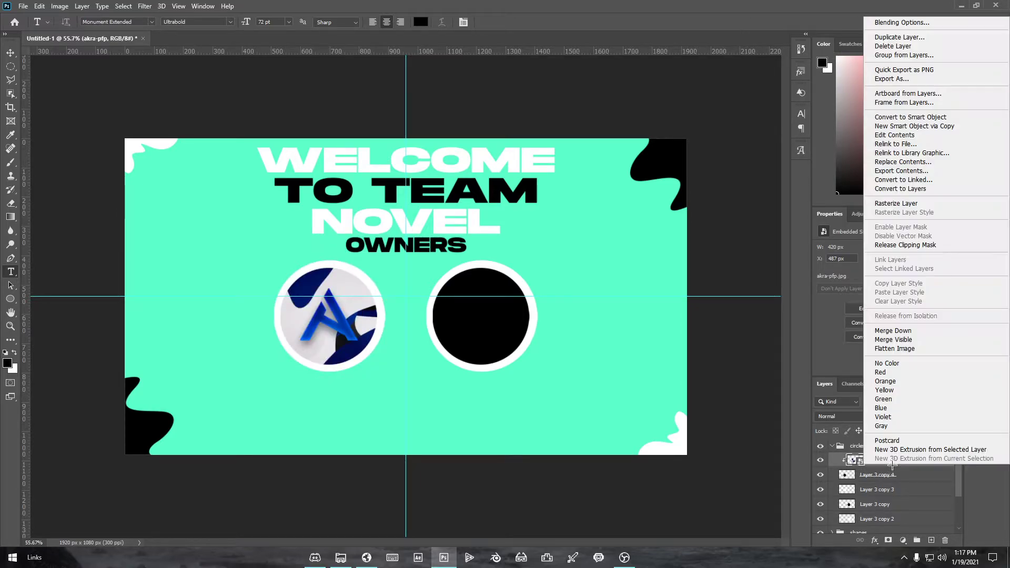
pyautogui.click(888, 203)
pyautogui.click(341, 557)
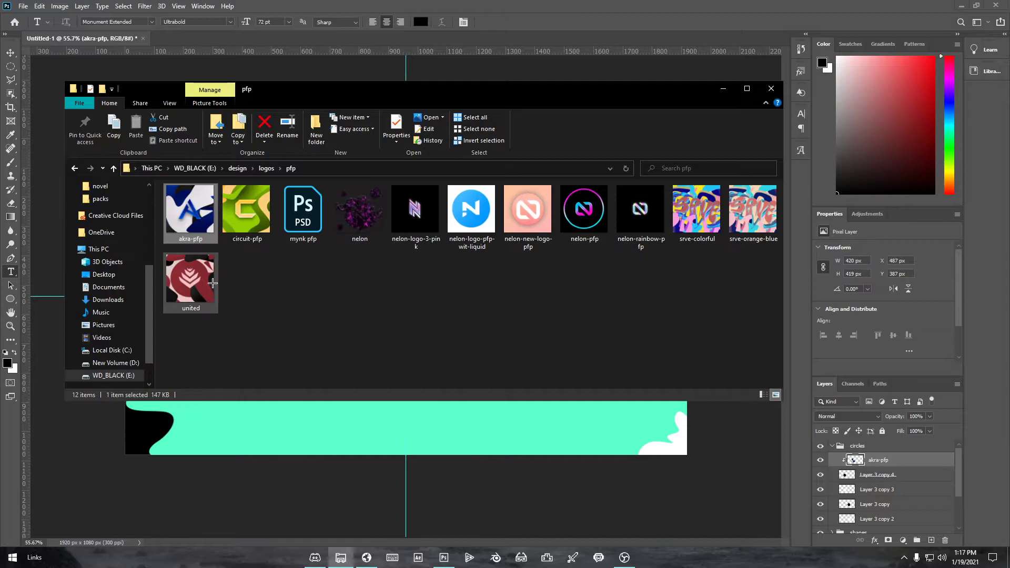
# Place the united image in the graphic, scaled to about 385 x 385 px over the right-hand ringed circle
pyautogui.moveTo(206, 279); pyautogui.dragTo(321, 447)
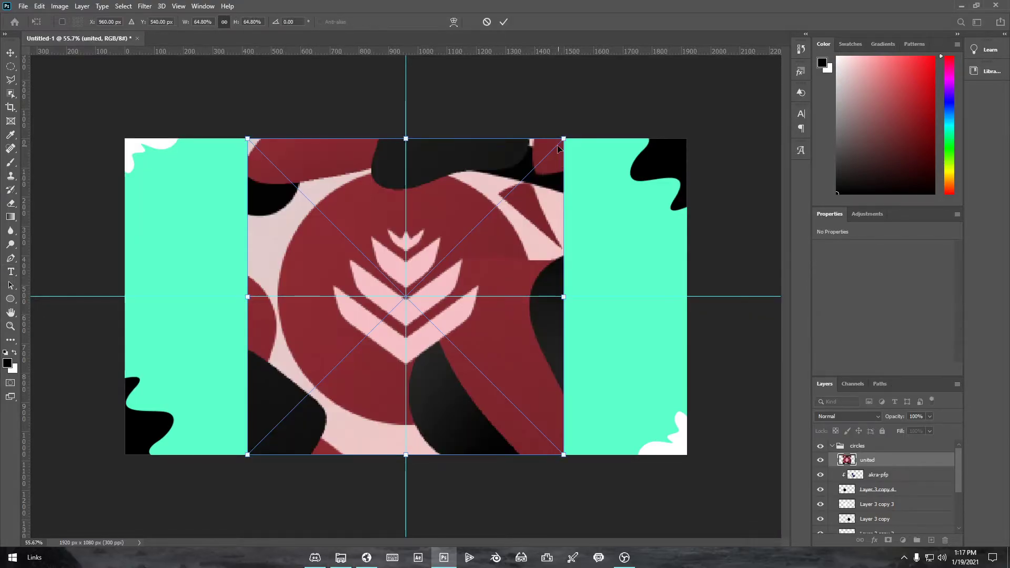
pyautogui.moveTo(566, 139); pyautogui.dragTo(383, 318)
pyautogui.moveTo(343, 372); pyautogui.dragTo(504, 303)
pyautogui.moveTo(538, 260); pyautogui.dragTo(504, 293)
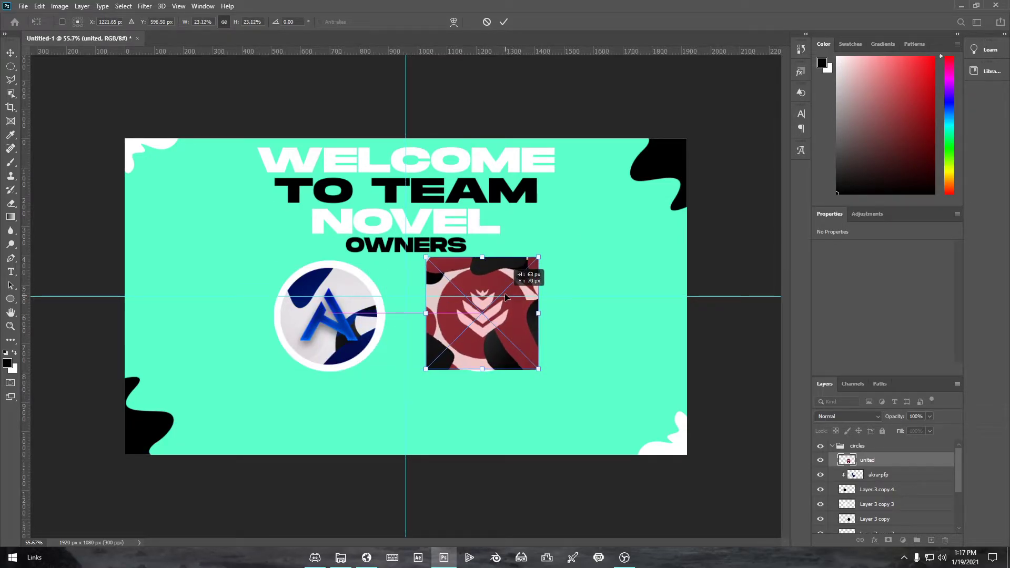
pyautogui.click(505, 22)
# Rasterize the united layer, move it directly above Layer 3 copy and clip it to that black circle
pyautogui.rightClick(889, 465)
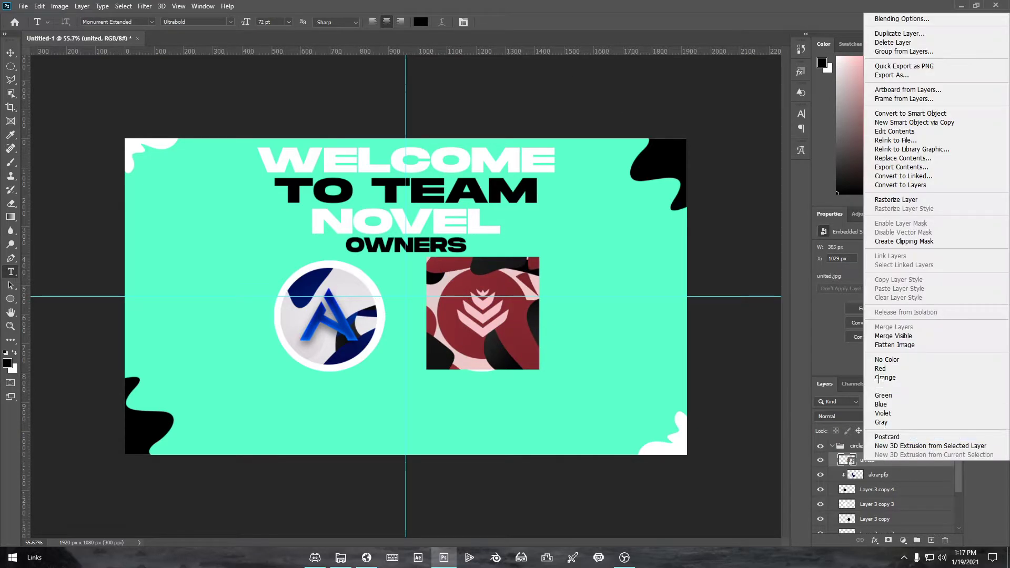
pyautogui.click(903, 201)
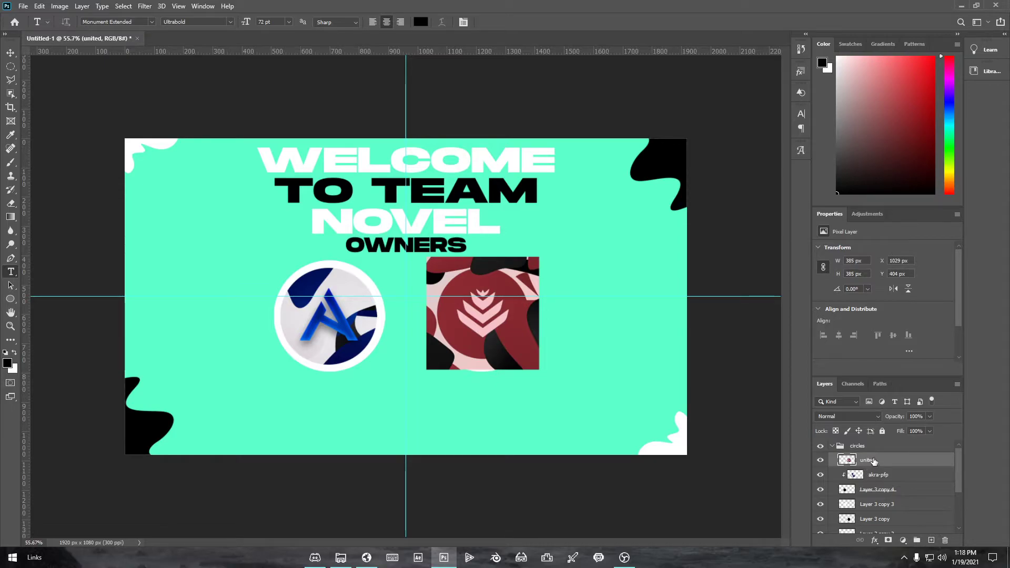
pyautogui.moveTo(881, 483); pyautogui.dragTo(879, 504)
pyautogui.rightClick(867, 491)
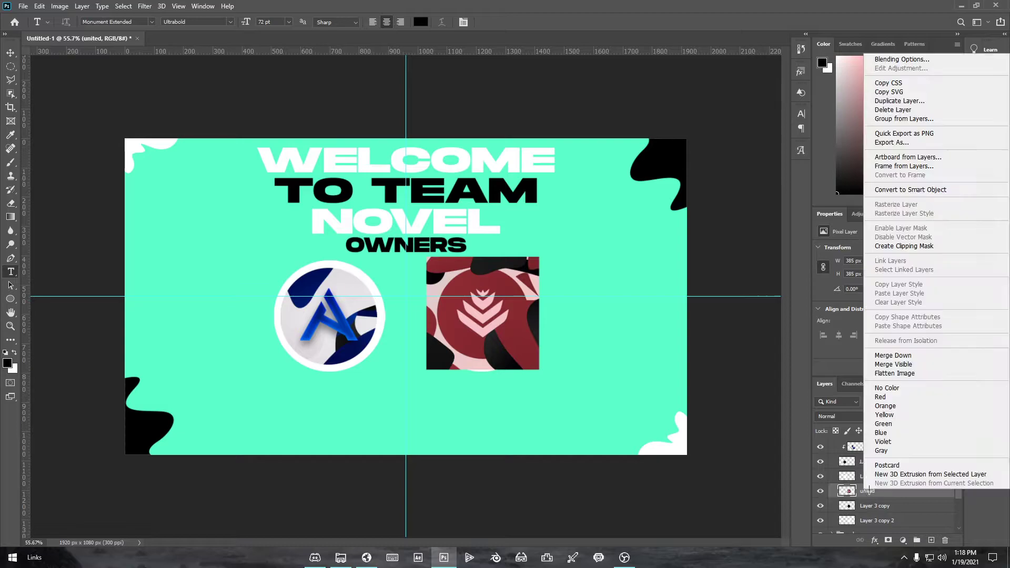
pyautogui.click(910, 246)
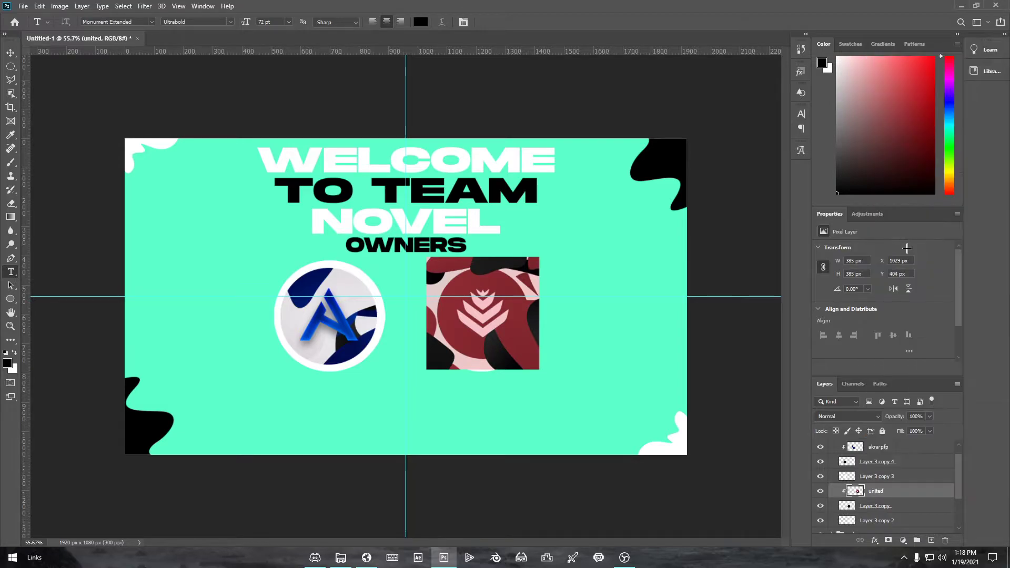
# Reposition the clipped united picture within the right-hand circle to about X 1024 px, Y 416 px
pyautogui.hotkey('ctrl', 't')
pyautogui.moveTo(487, 326); pyautogui.dragTo(489, 330)
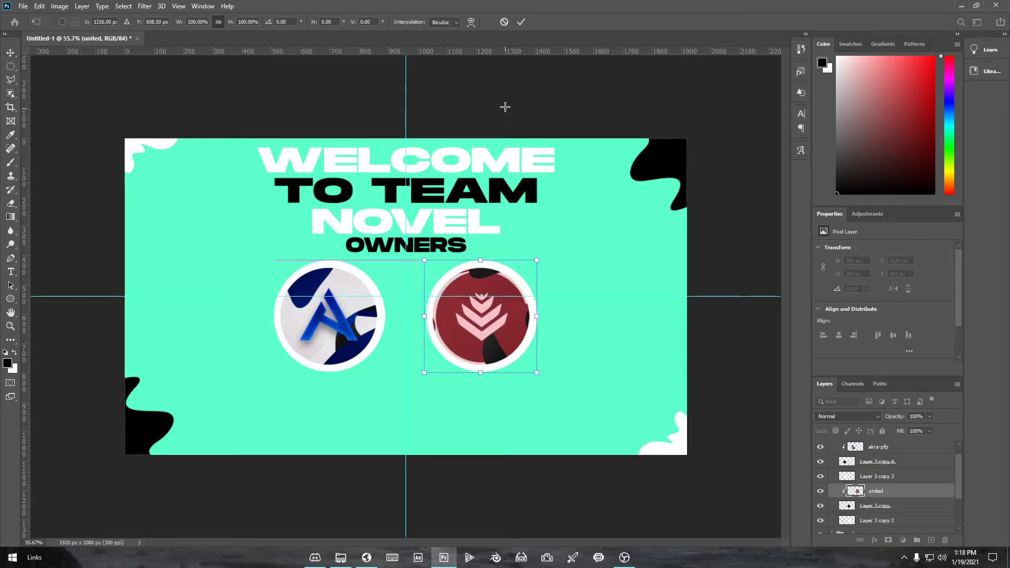
pyautogui.click(521, 21)
pyautogui.press('t')
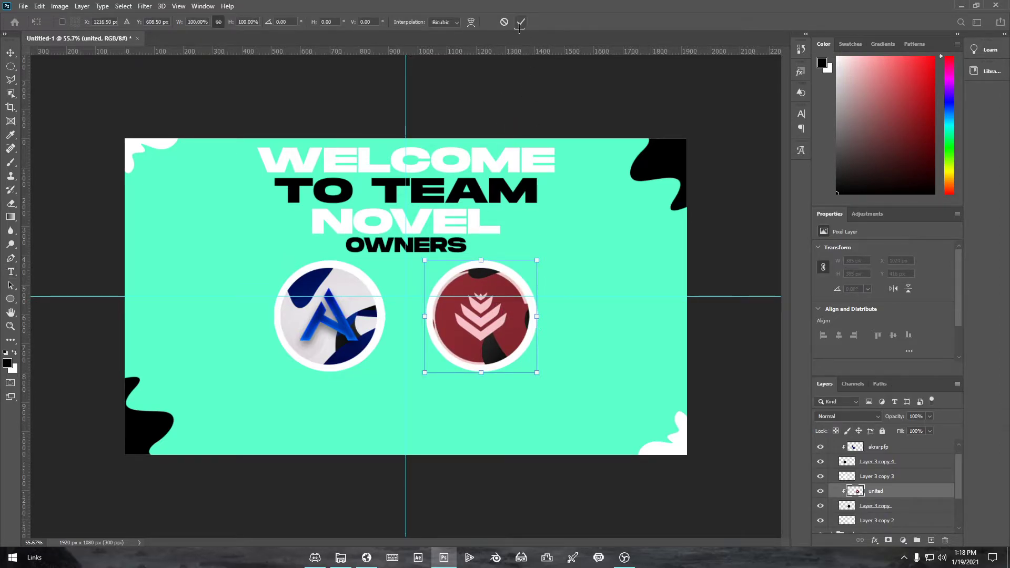
pyautogui.click(520, 23)
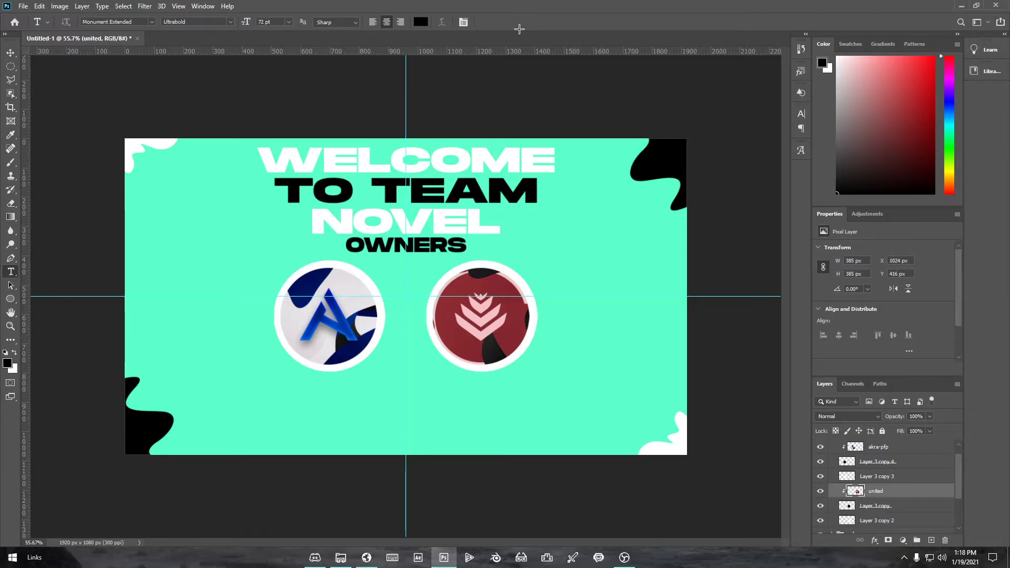
# Collapse the circles group and paint a white rectangle about 324 x 67 px below the left-hand circle on a new layer above it
pyautogui.scroll(1, 831, 452)
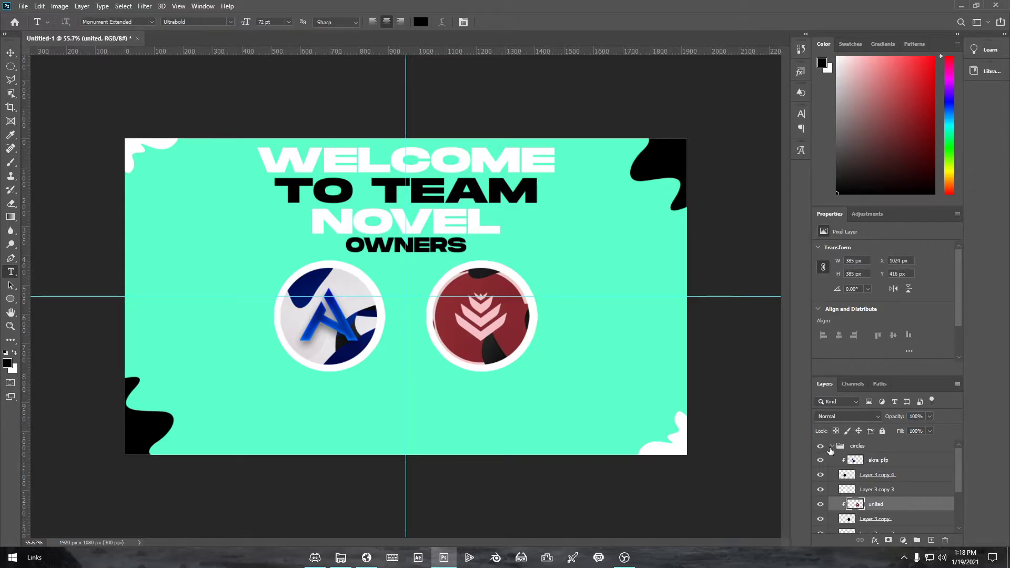
pyautogui.click(833, 446)
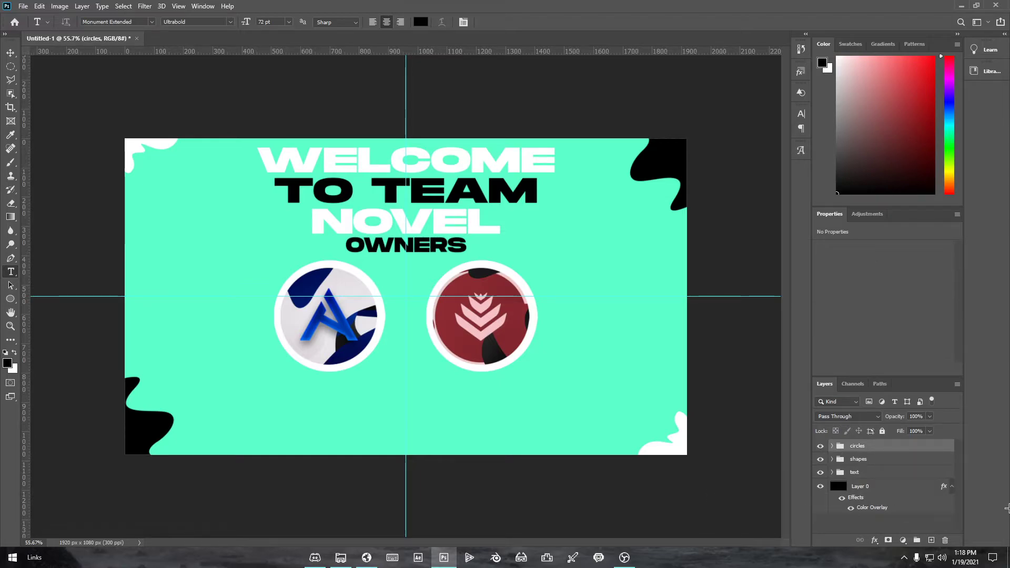
pyautogui.click(932, 541)
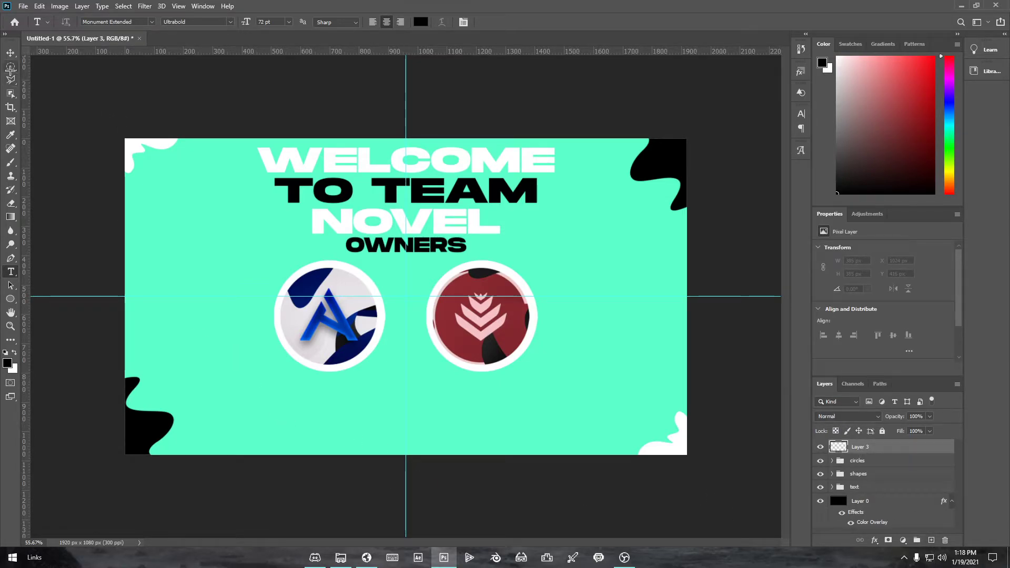
pyautogui.click(11, 67)
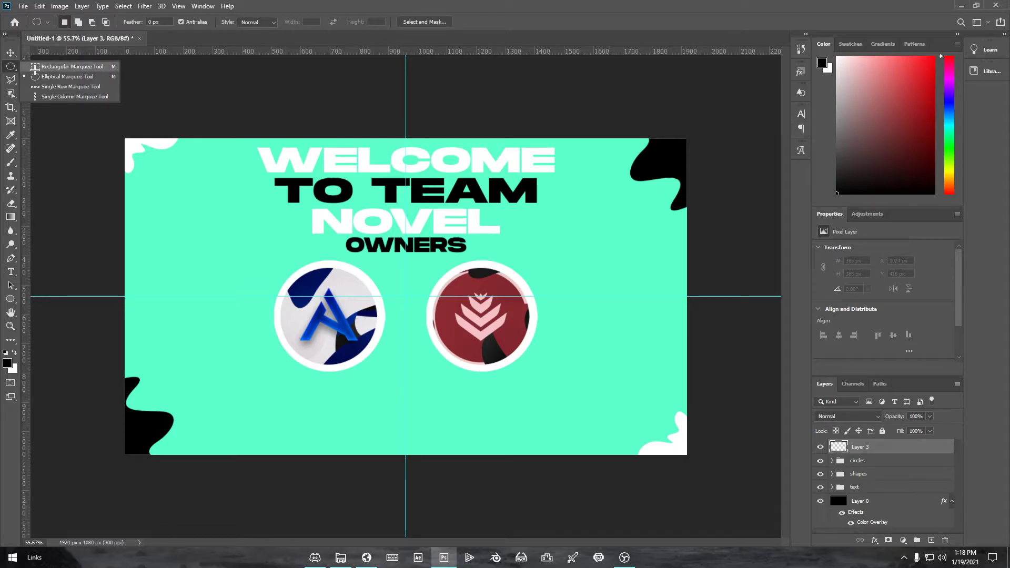
pyautogui.click(34, 68)
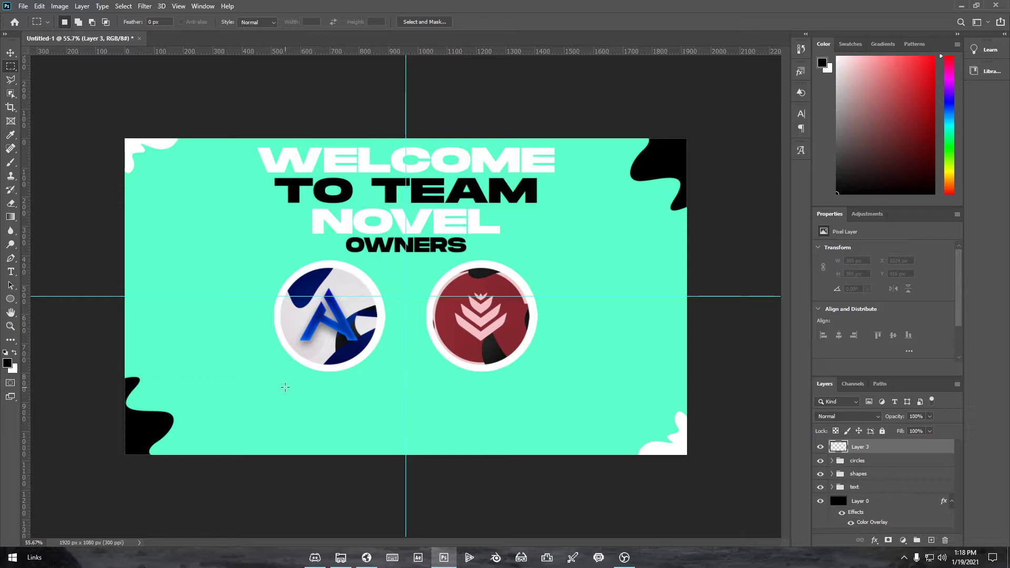
pyautogui.moveTo(282, 377); pyautogui.dragTo(376, 397)
pyautogui.click(15, 356)
pyautogui.press('b')
pyautogui.moveTo(305, 388)
pyautogui.mouseDown()
pyautogui.moveTo(339, 409)
pyautogui.moveTo(356, 398)
pyautogui.mouseUp()
# Centre the white rectangle under the left-hand circle at about X 535 px, Y 825 px
pyautogui.hotkey('ctrl', 't')
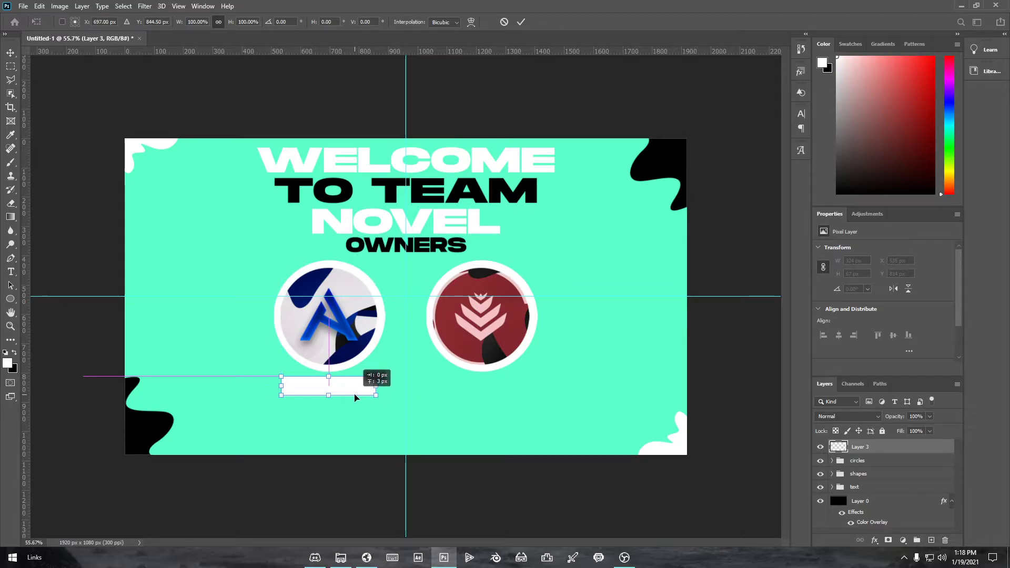
pyautogui.moveTo(356, 398); pyautogui.dragTo(356, 398)
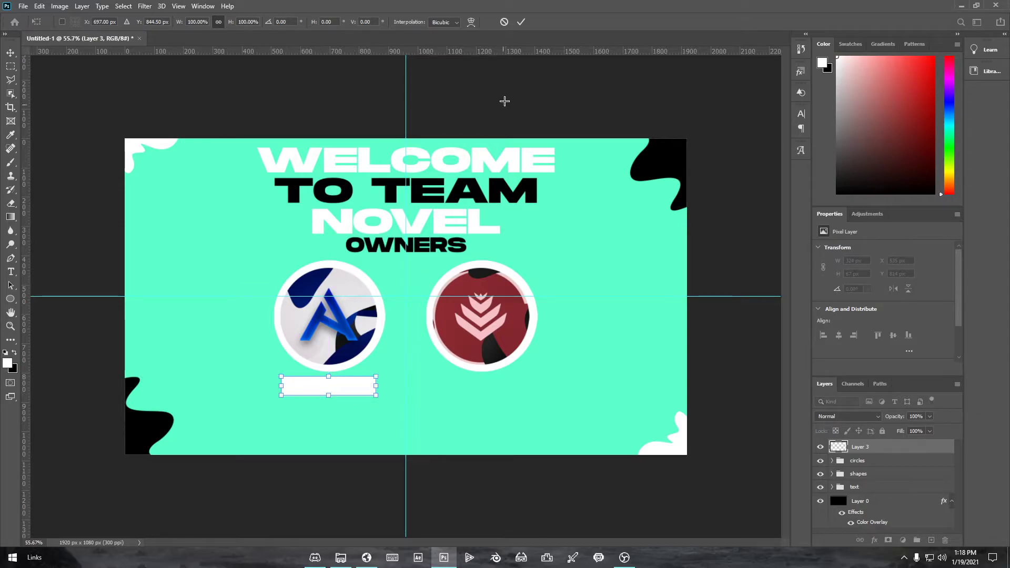
pyautogui.click(521, 21)
pyautogui.hotkey('ctrl', 't')
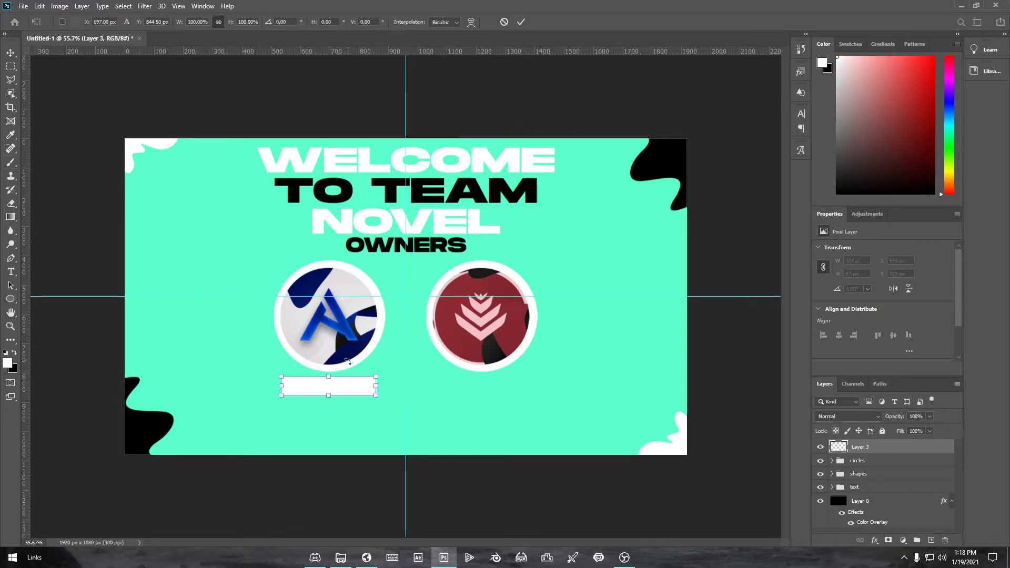
pyautogui.moveTo(352, 390); pyautogui.dragTo(352, 394)
pyautogui.click(520, 22)
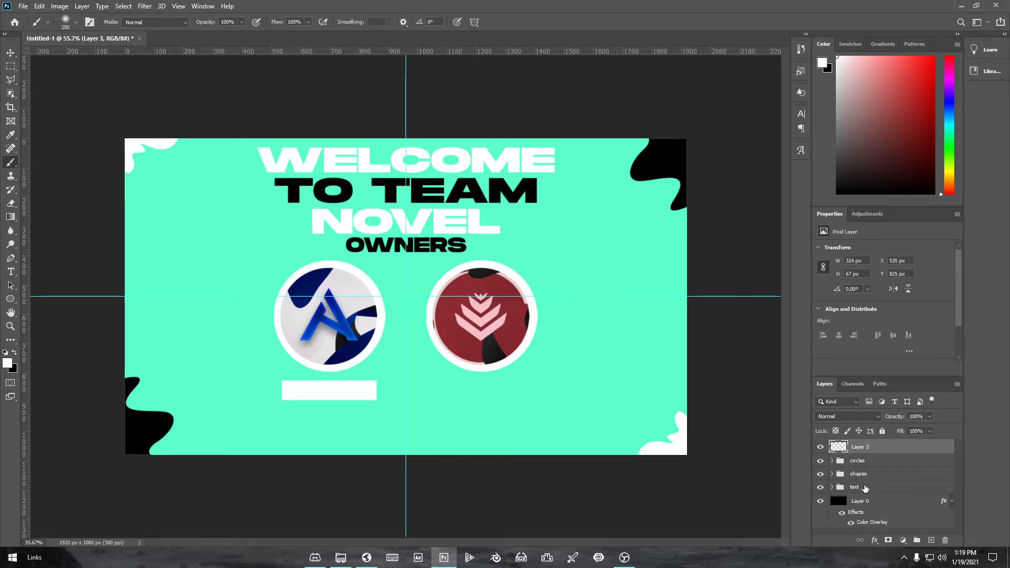
# Duplicate the white rectangle and move the copy horizontally under the right-hand circle to about X 1058 px
pyautogui.hotkey('ctrl', 'j')
pyautogui.hotkey('ctrl', 't')
pyautogui.moveTo(338, 399); pyautogui.dragTo(495, 400)
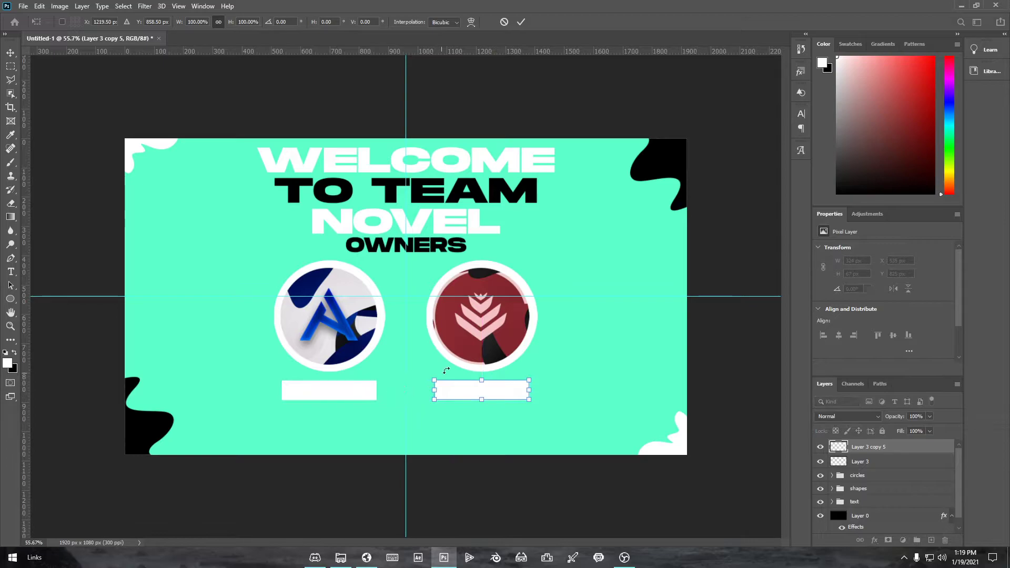
pyautogui.click(521, 21)
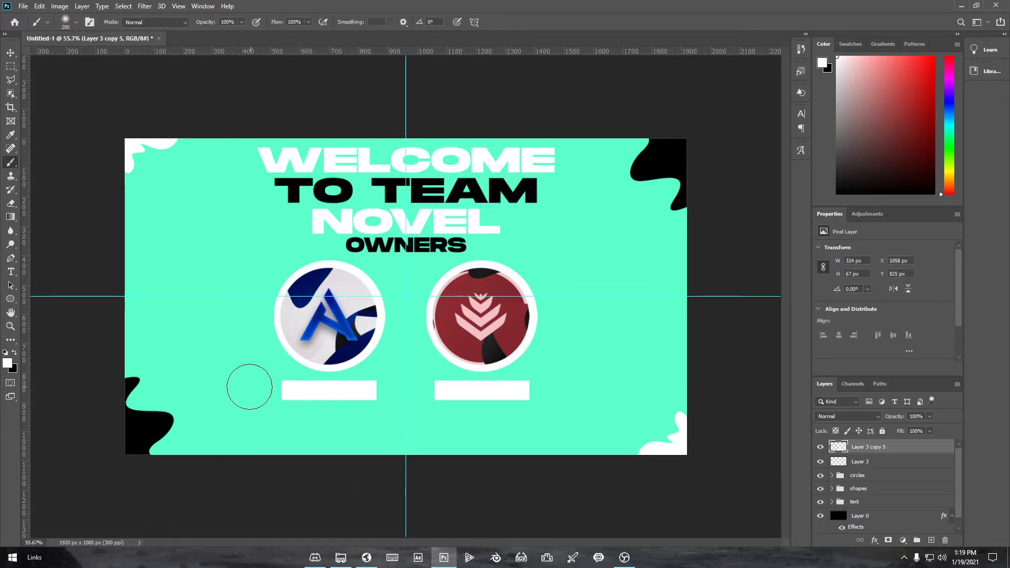
# Set the text colour to black and add the text AKRAFN in 72 pt Monument Extended Ultrabold near the left-hand white rectangle
pyautogui.press('t')
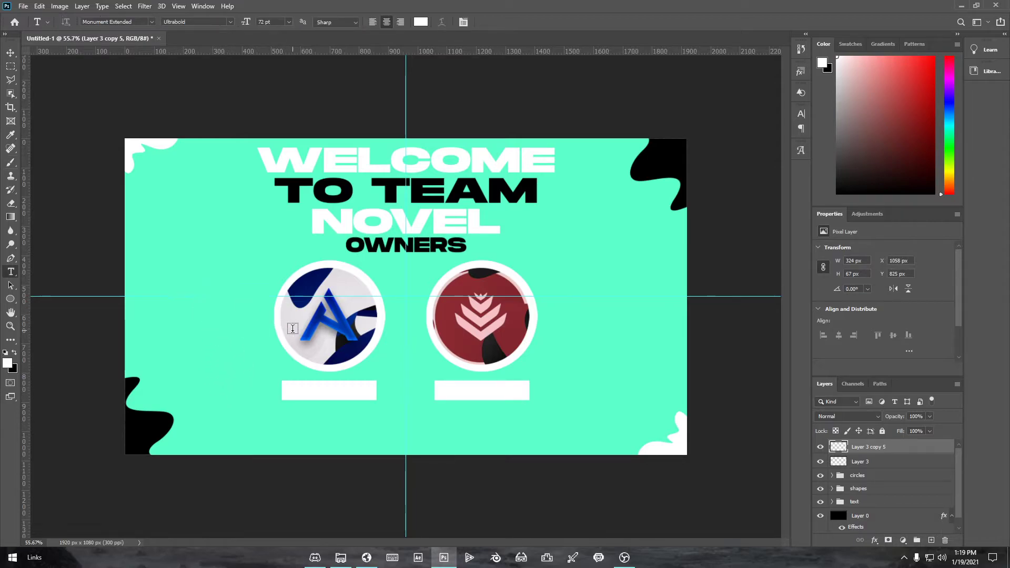
pyautogui.click(421, 21)
pyautogui.click(432, 195)
pyautogui.click(608, 363)
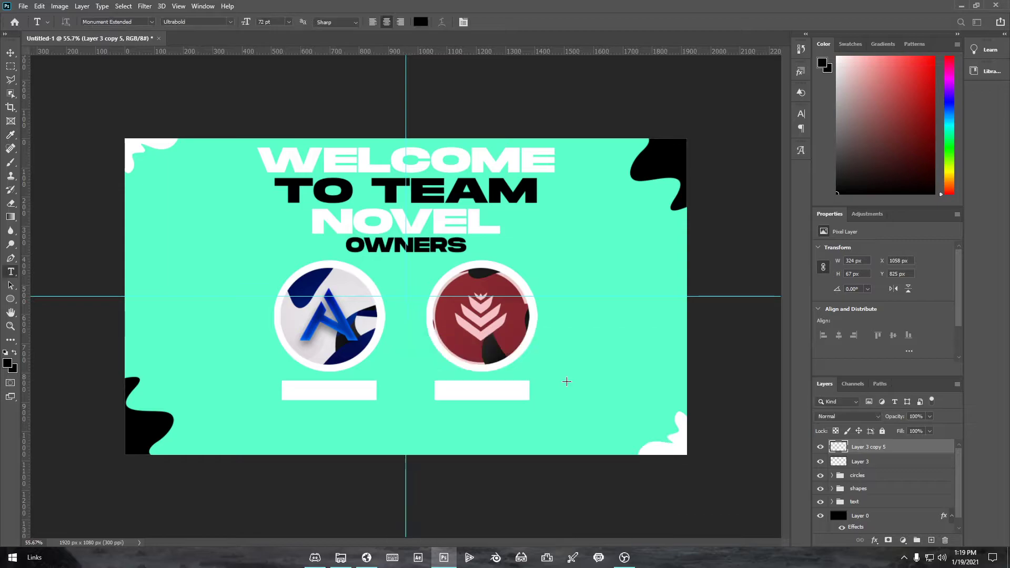
pyautogui.click(287, 394)
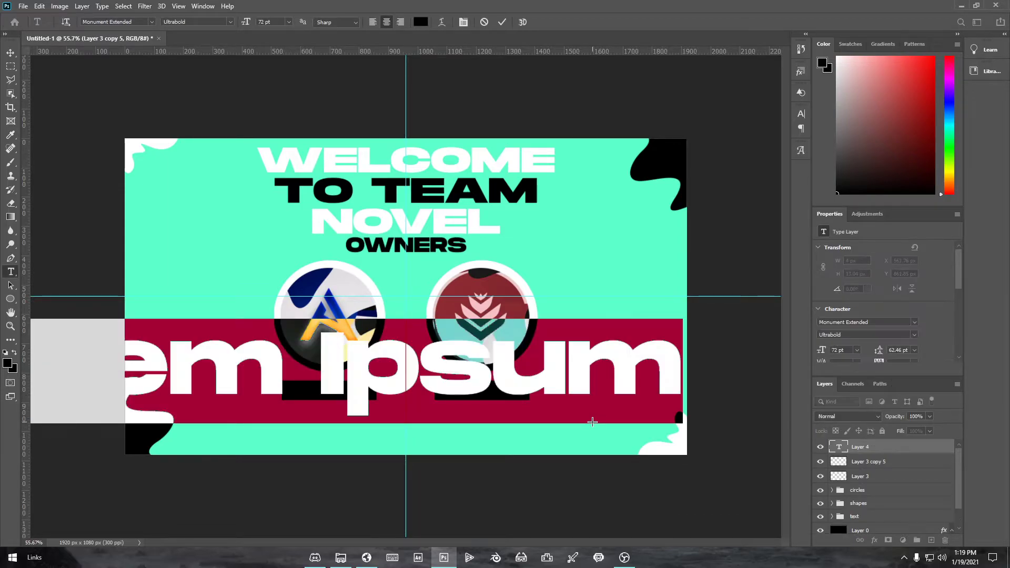
pyautogui.press('BackSpace')
pyautogui.write('AKRAFN')
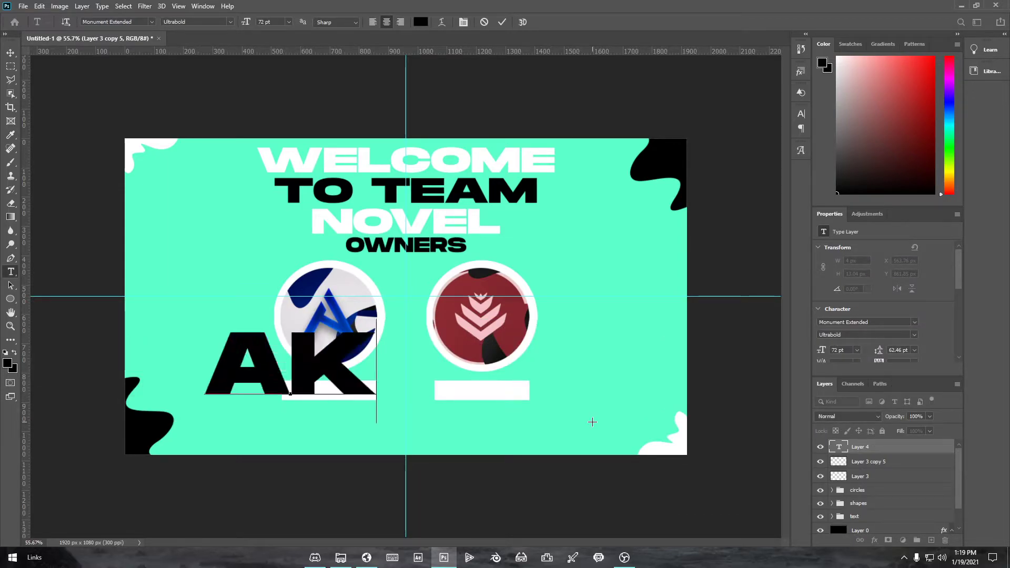
pyautogui.click(502, 22)
# Scale the AKRAFN text down to about 13.71% and centre it on the white rectangle under the left-hand circle
pyautogui.hotkey('ctrl', 't')
pyautogui.moveTo(528, 318); pyautogui.dragTo(348, 388)
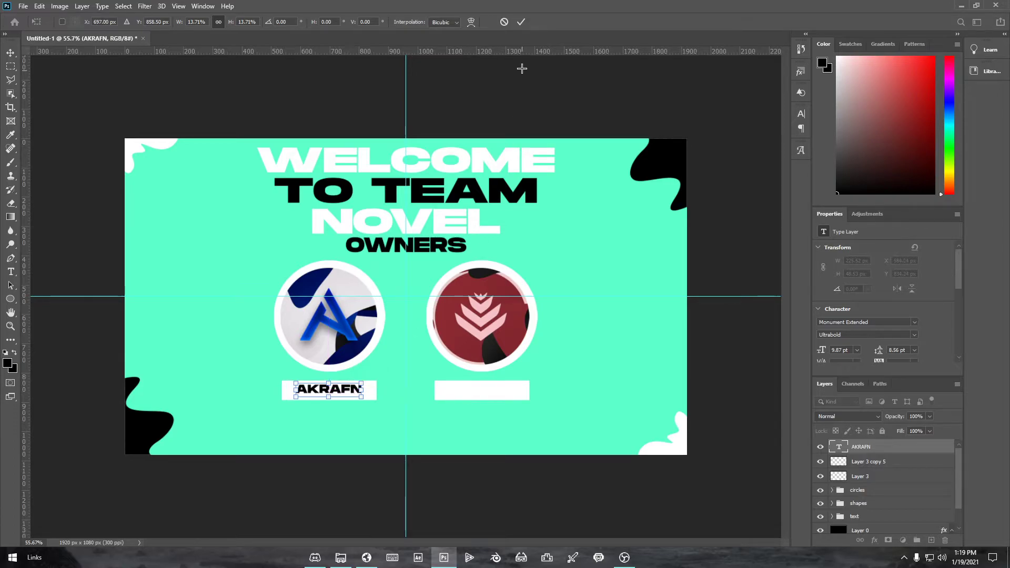
pyautogui.click(521, 22)
# Nudge the AKRAFN text slightly down in its white rectangle, to a reference position of about Y 860 px
pyautogui.press('z')
pyautogui.moveTo(404, 343); pyautogui.dragTo(405, 377)
pyautogui.hotkey('ctrl', 't')
pyautogui.press('Down')
pyautogui.press('Down')
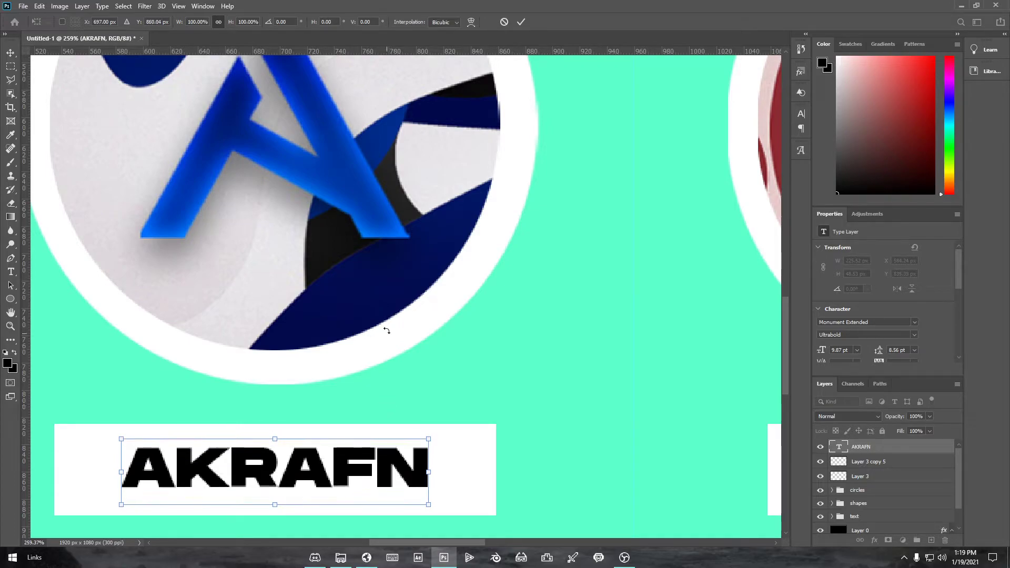
pyautogui.click(520, 21)
# Fine-tune the AKRAFN text's vertical position in its white rectangle to a reference position of about Y 864 px
pyautogui.press('a')
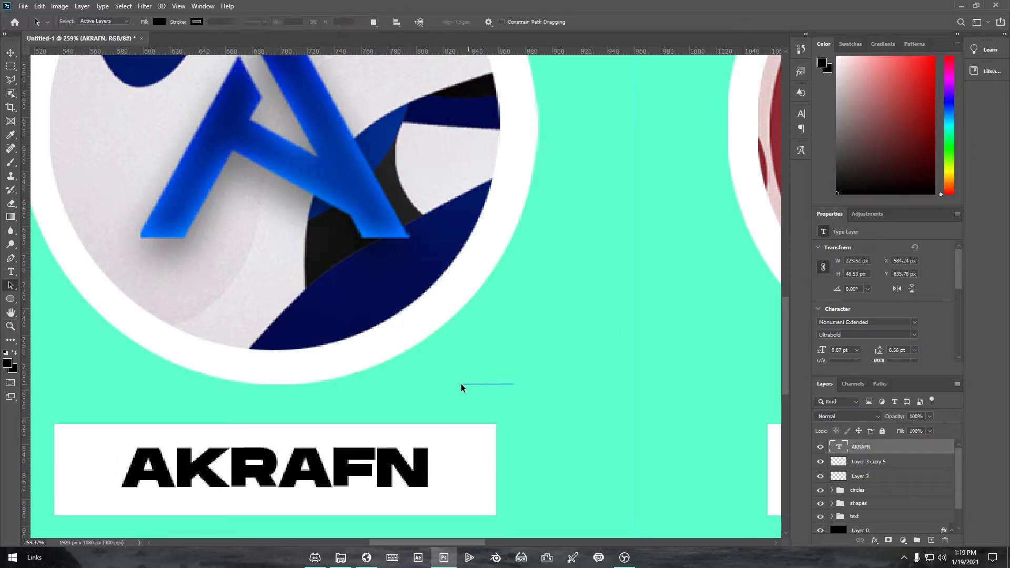
pyautogui.press('z')
pyautogui.moveTo(530, 401); pyautogui.dragTo(424, 401)
pyautogui.hotkey('ctrl', 't')
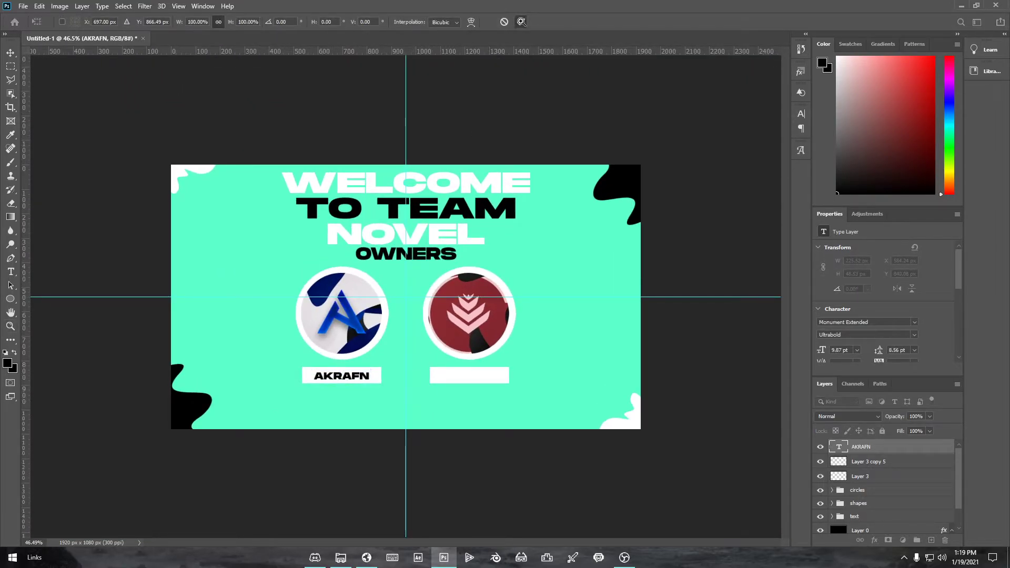
pyautogui.click(521, 21)
pyautogui.hotkey('ctrl', 't')
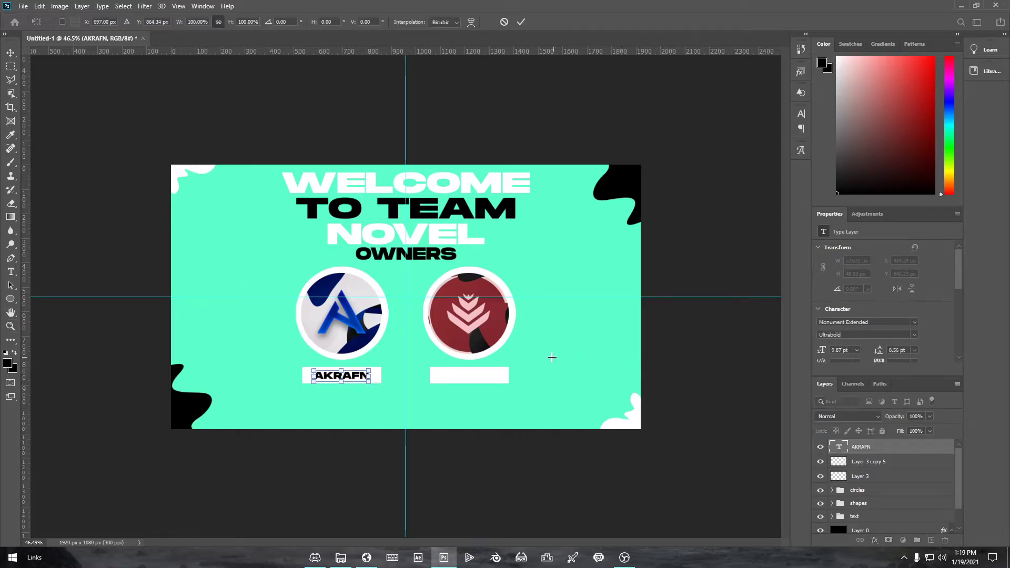
pyautogui.click(521, 21)
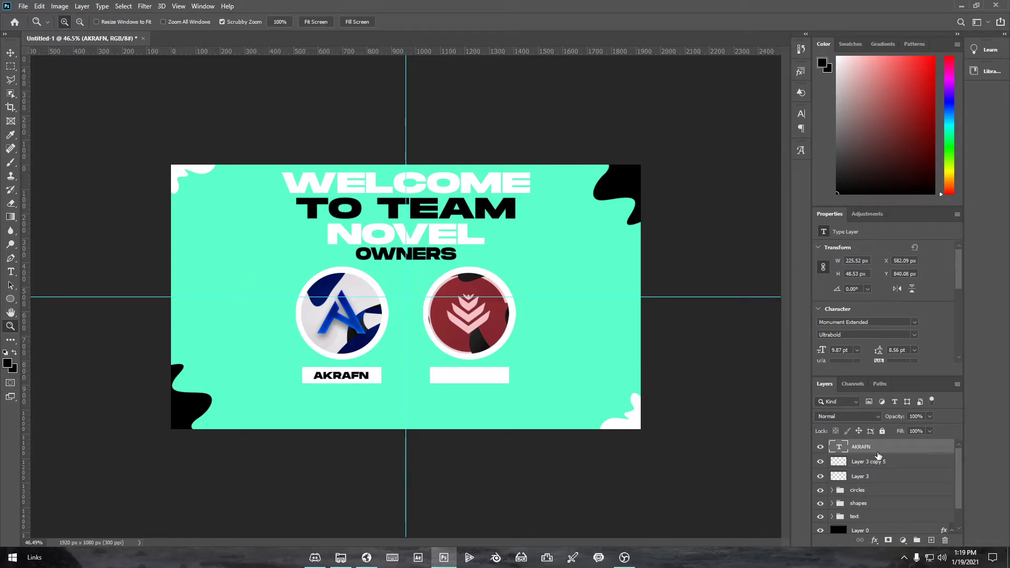
# Duplicate the AKRAFN text and position the copy on the right-hand white rectangle, at about X 1216.5 px and Y 863 px
pyautogui.hotkey('ctrl', 'j')
pyautogui.hotkey('ctrl', 't')
pyautogui.moveTo(343, 376); pyautogui.dragTo(483, 375)
pyautogui.click(519, 23)
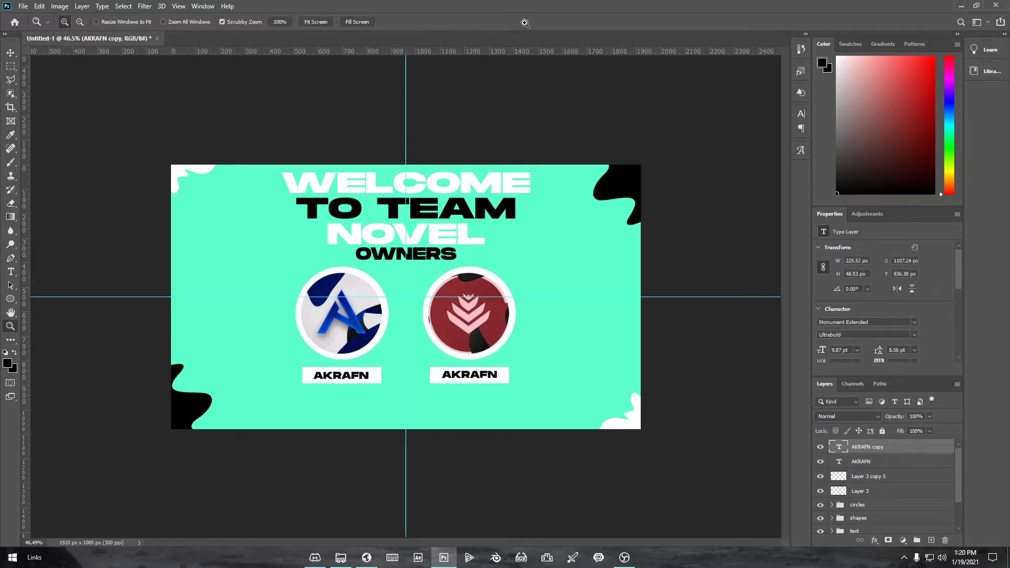
pyautogui.hotkey('ctrl', 't')
pyautogui.moveTo(482, 378); pyautogui.dragTo(482, 377)
pyautogui.click(521, 21)
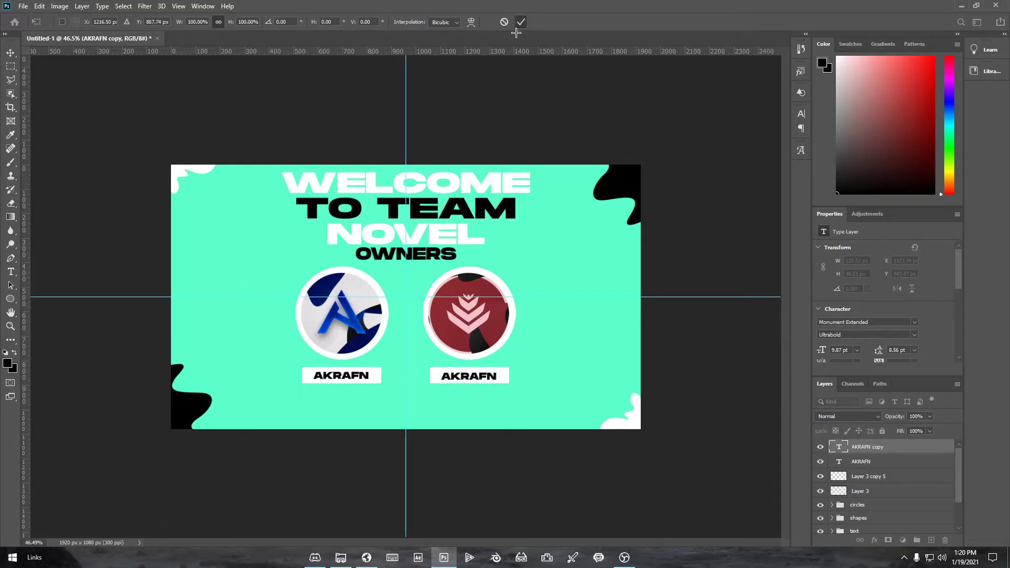
pyautogui.press('z')
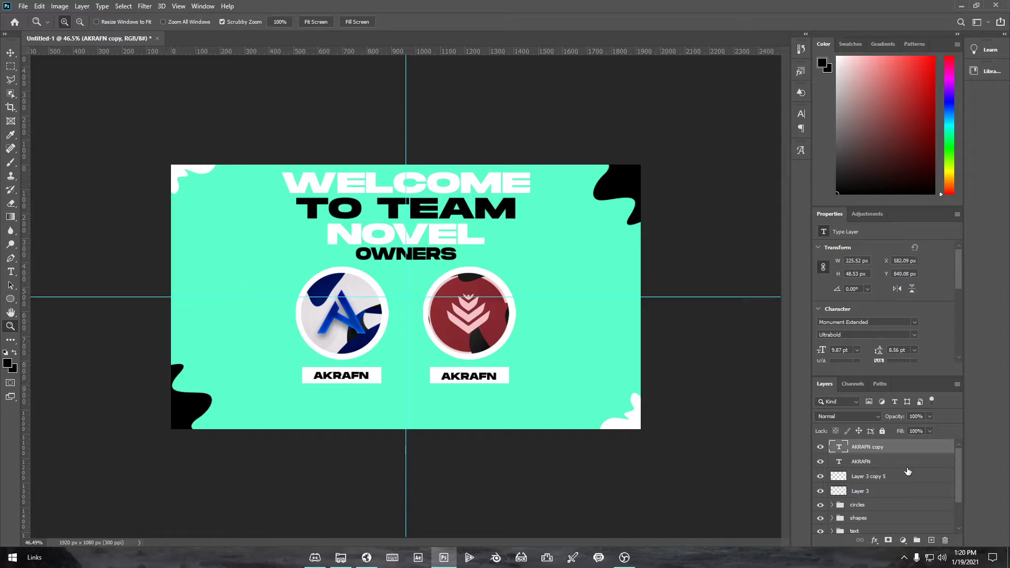
pyautogui.hotkey('ctrl', 't')
pyautogui.moveTo(481, 377); pyautogui.dragTo(481, 376)
pyautogui.click(520, 22)
# Align the copied AKRAFN text with the original using a temporary horizontal guide, nudging it down slightly, and remove the guide
pyautogui.press('z')
pyautogui.moveTo(339, 50); pyautogui.dragTo(410, 375)
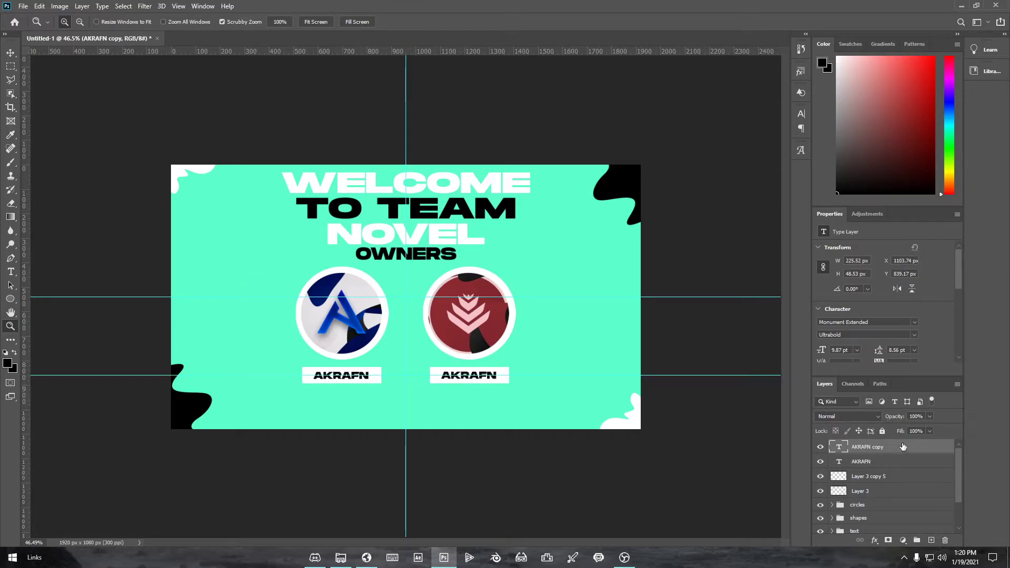
pyautogui.hotkey('ctrl', 't')
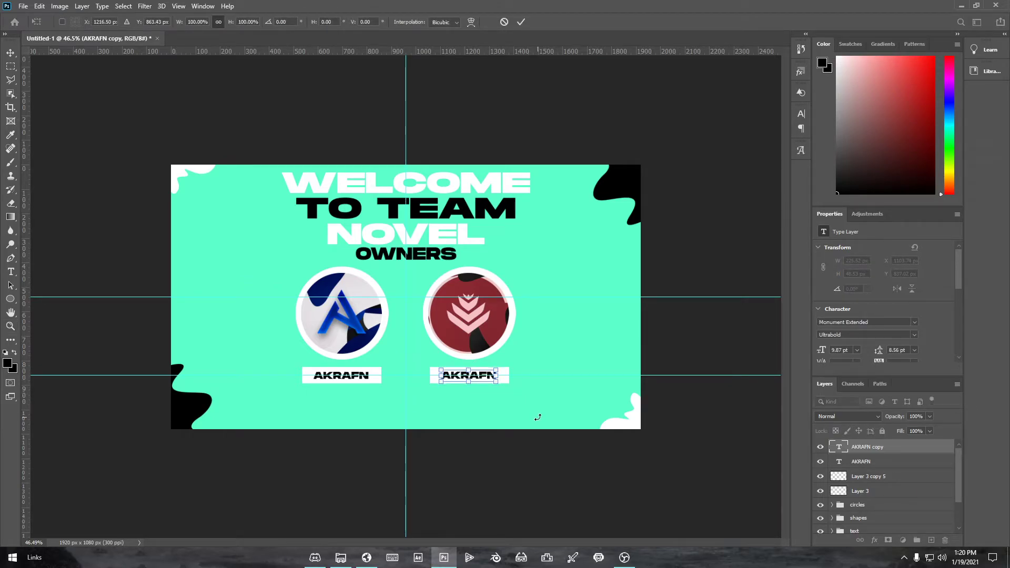
pyautogui.press('Down')
pyautogui.click(521, 22)
pyautogui.press('z')
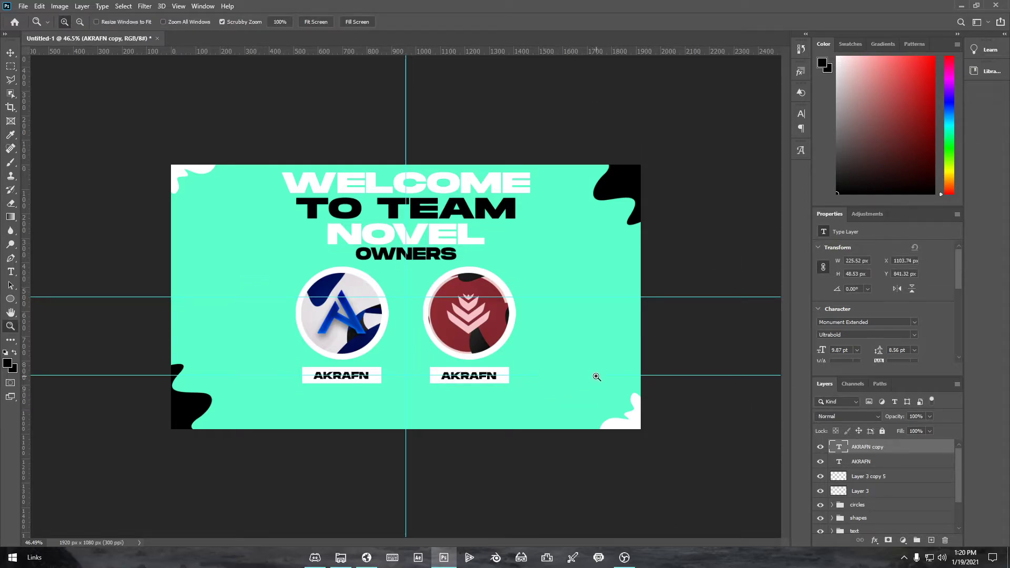
pyautogui.click(11, 52)
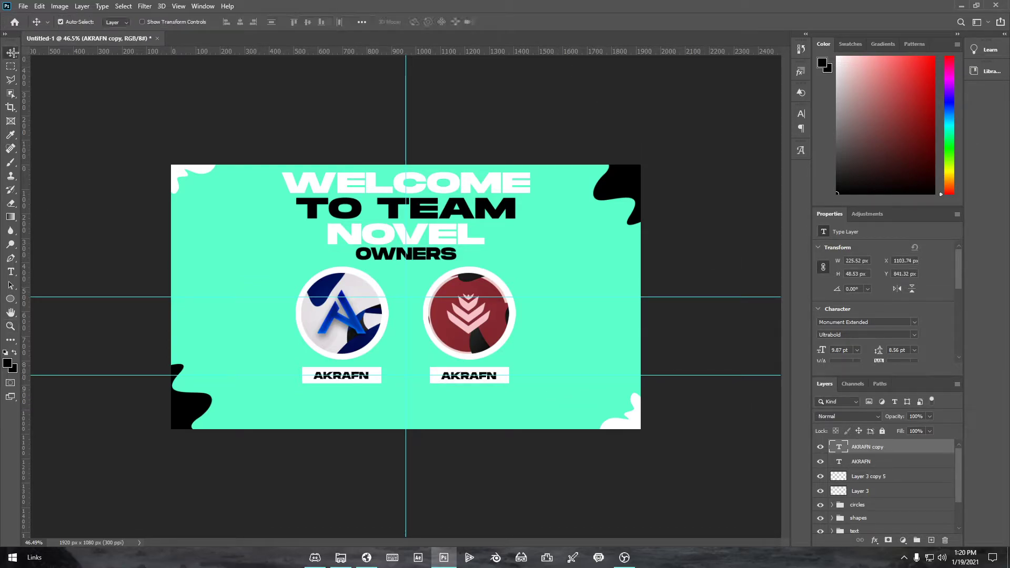
pyautogui.moveTo(57, 376); pyautogui.dragTo(126, 52)
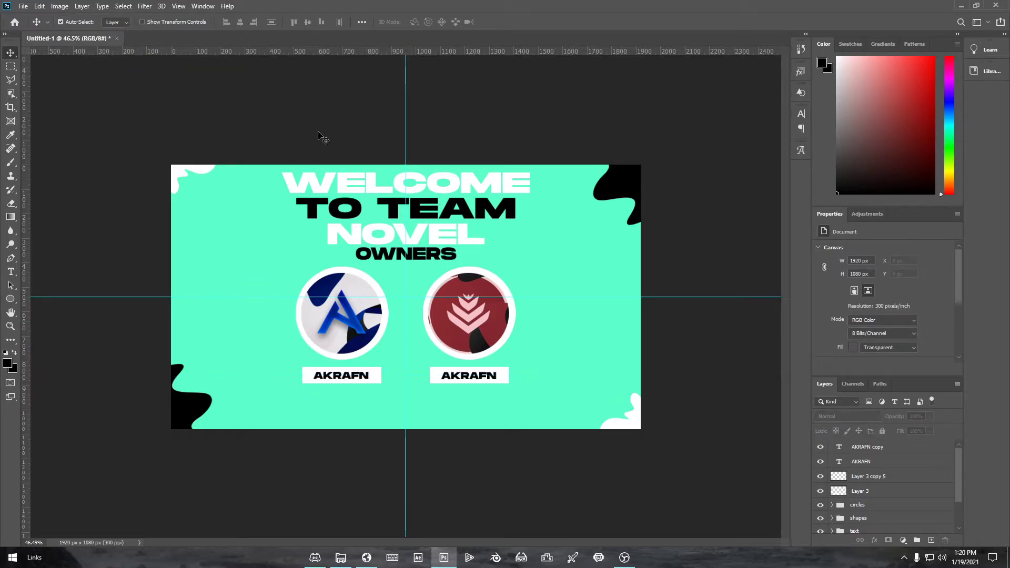
# Change the copied text on the right-hand white rectangle to UNITEDGG
pyautogui.click(861, 448)
pyautogui.doubleClick(845, 448)
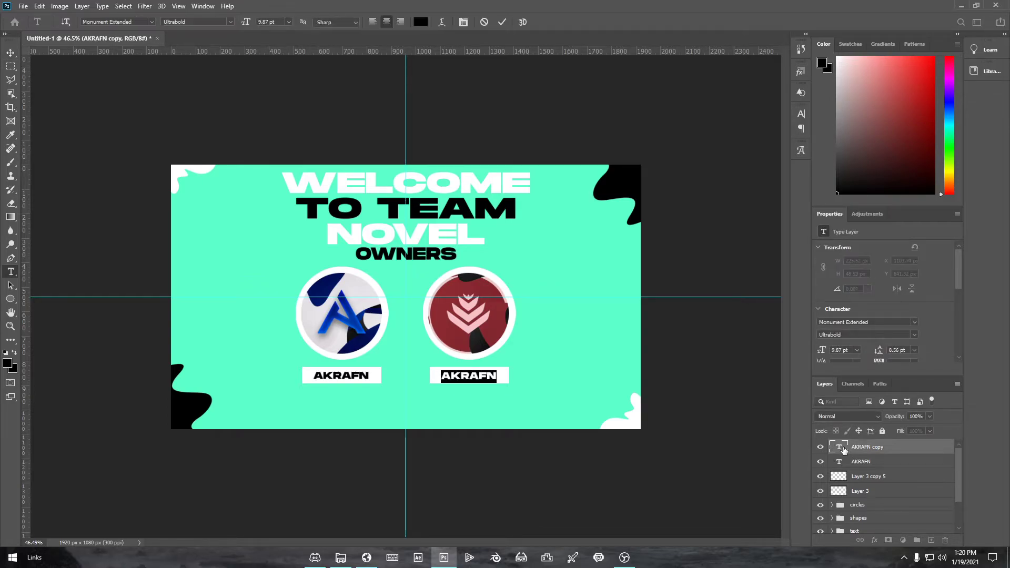
pyautogui.write('UNITEDGG')
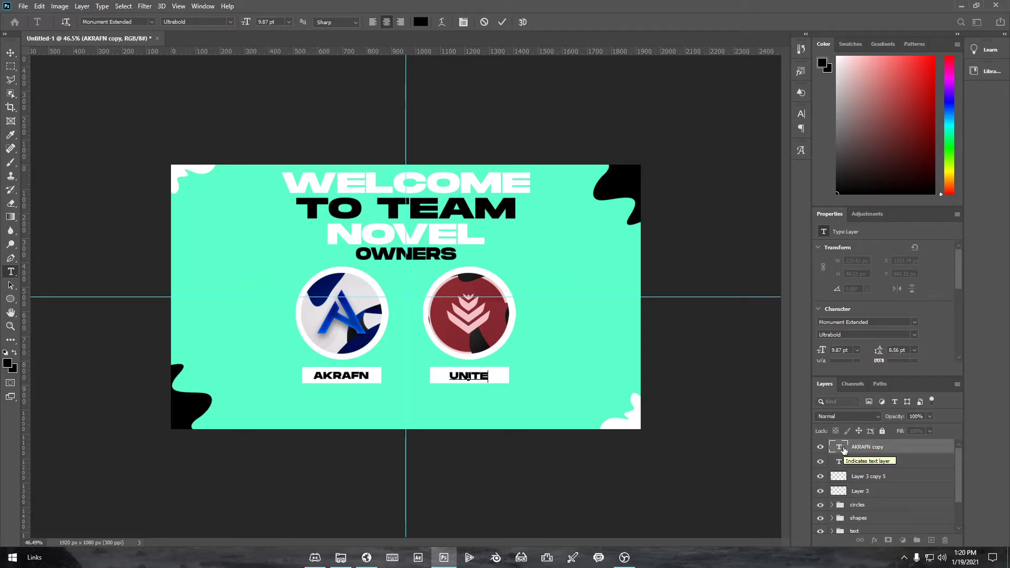
pyautogui.click(508, 21)
# Nudge the UNITEDGG text slightly up in its white rectangle, to a reference position of about Y 865 px
pyautogui.press('z')
pyautogui.moveTo(494, 384); pyautogui.dragTo(591, 353)
pyautogui.hotkey('ctrl', 't')
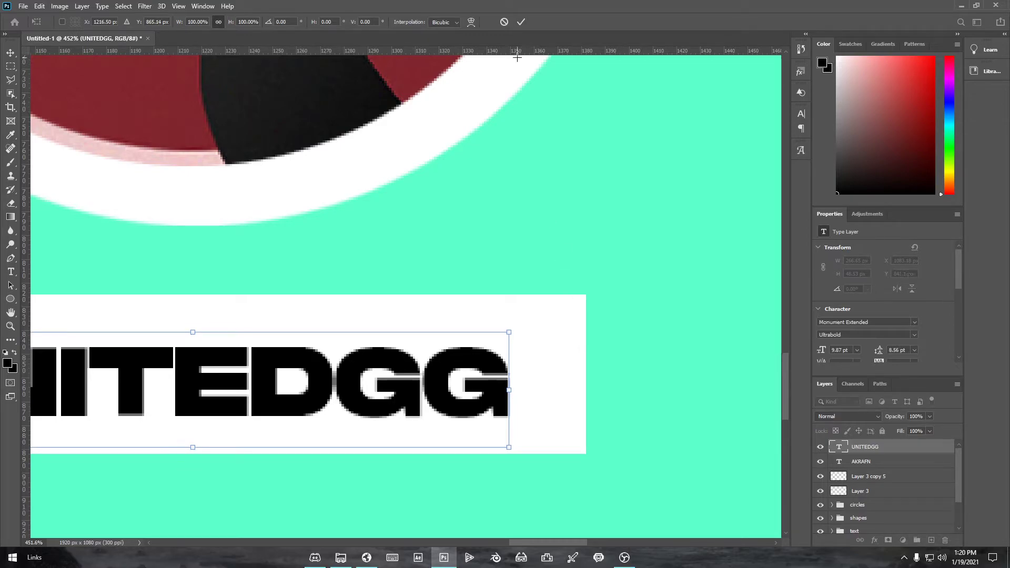
pyautogui.click(519, 21)
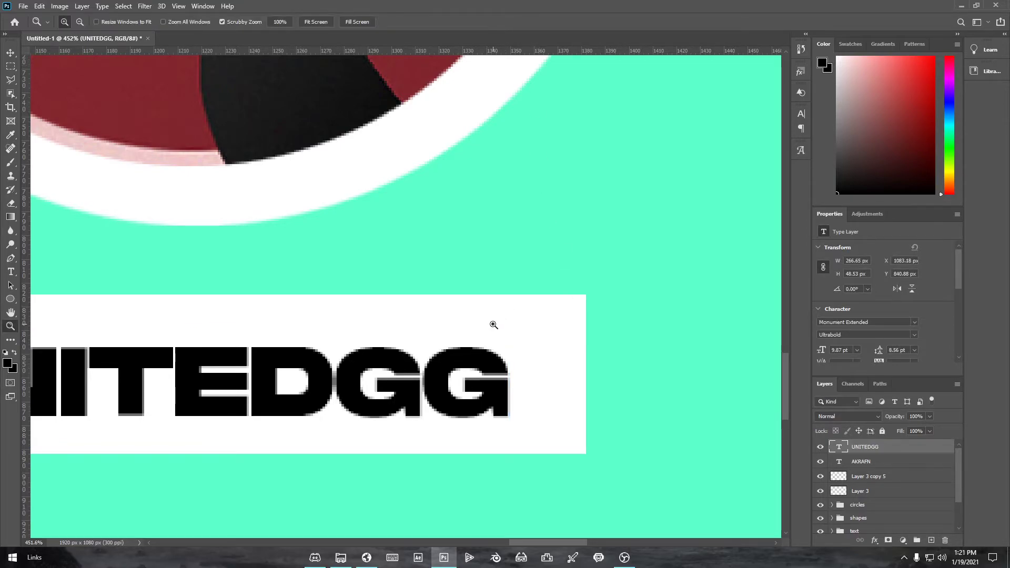
pyautogui.hotkey('ctrl', '0')
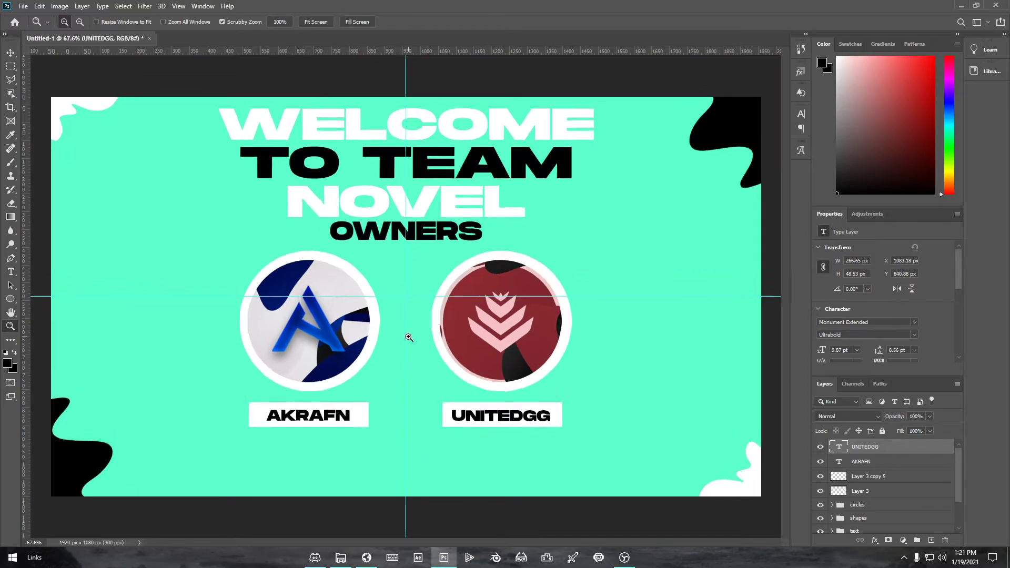
pyautogui.click(409, 337)
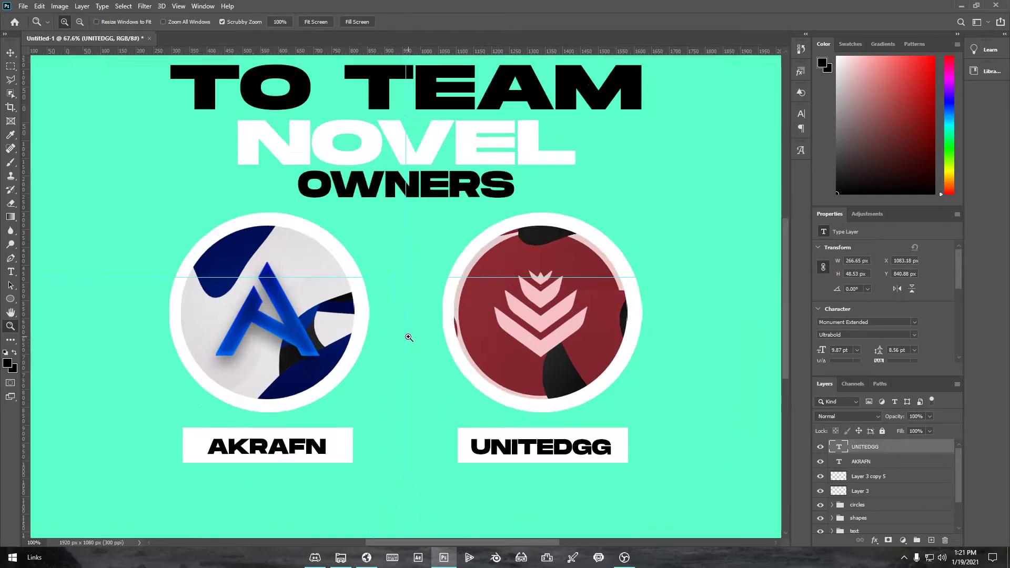
pyautogui.moveTo(610, 398); pyautogui.dragTo(548, 389)
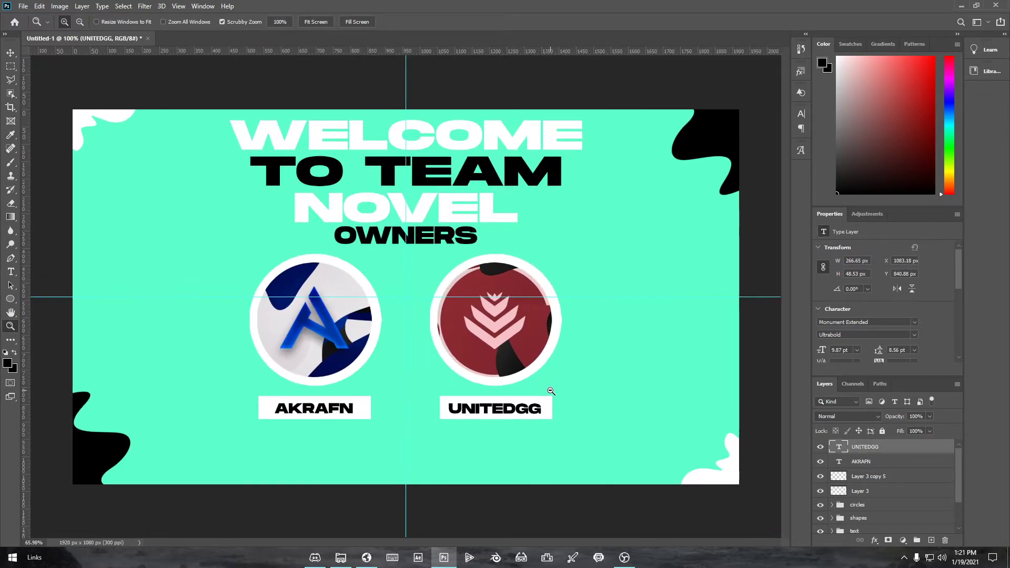
# Rasterize the UNITEDGG text and centre it on its white rectangle, at about X 1087 px and Y 843 px
pyautogui.rightClick(877, 449)
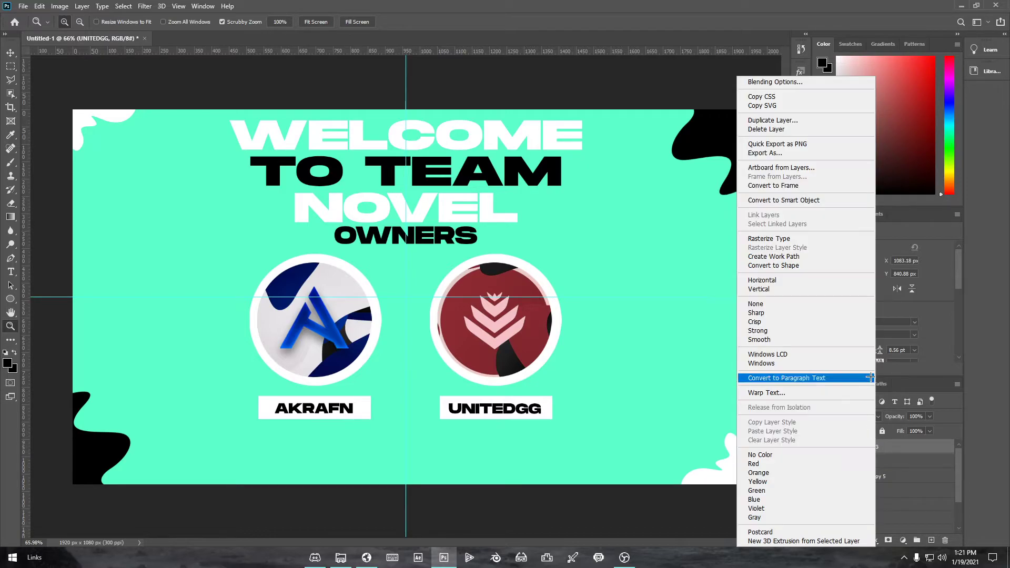
pyautogui.click(840, 238)
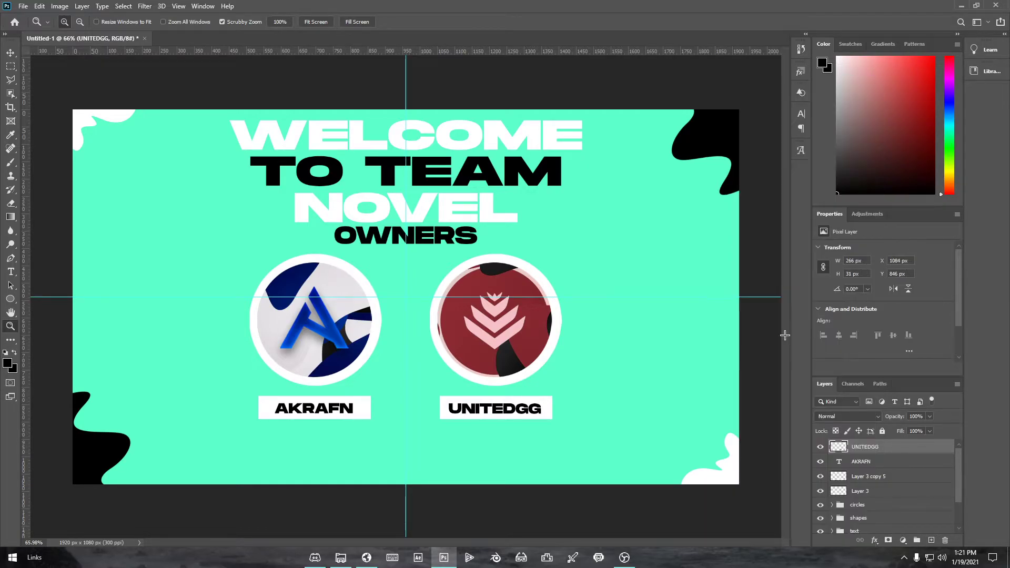
pyautogui.hotkey('ctrl', 't')
pyautogui.moveTo(501, 412); pyautogui.dragTo(509, 411)
pyautogui.click(521, 22)
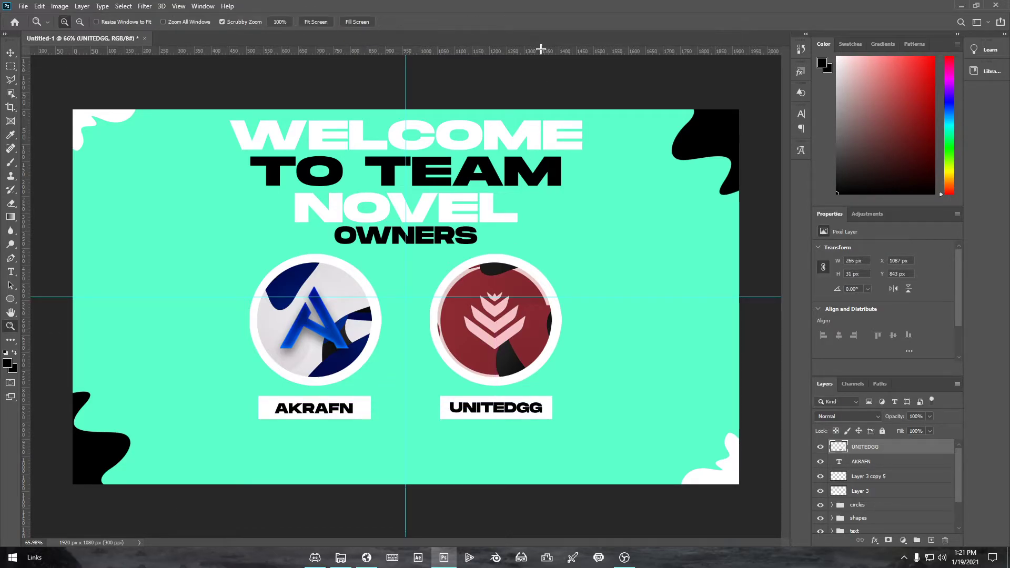
# Rasterize the AKRAFN text and centre it on its white rectangle, at about X 585 px and Y 844 px
pyautogui.rightClick(867, 461)
pyautogui.click(902, 240)
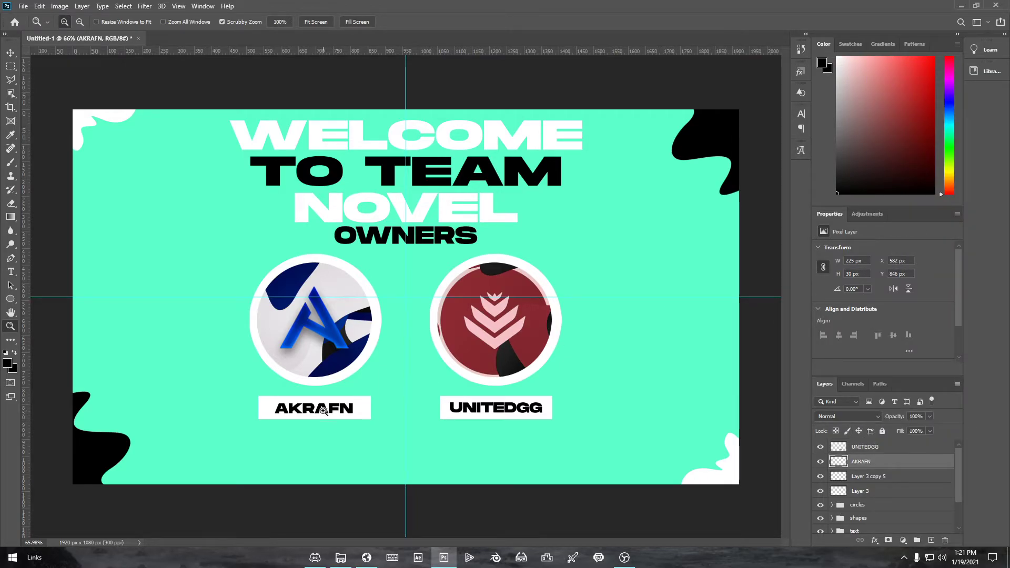
pyautogui.hotkey('ctrl', 't')
pyautogui.moveTo(317, 410); pyautogui.dragTo(314, 411)
pyautogui.click(521, 22)
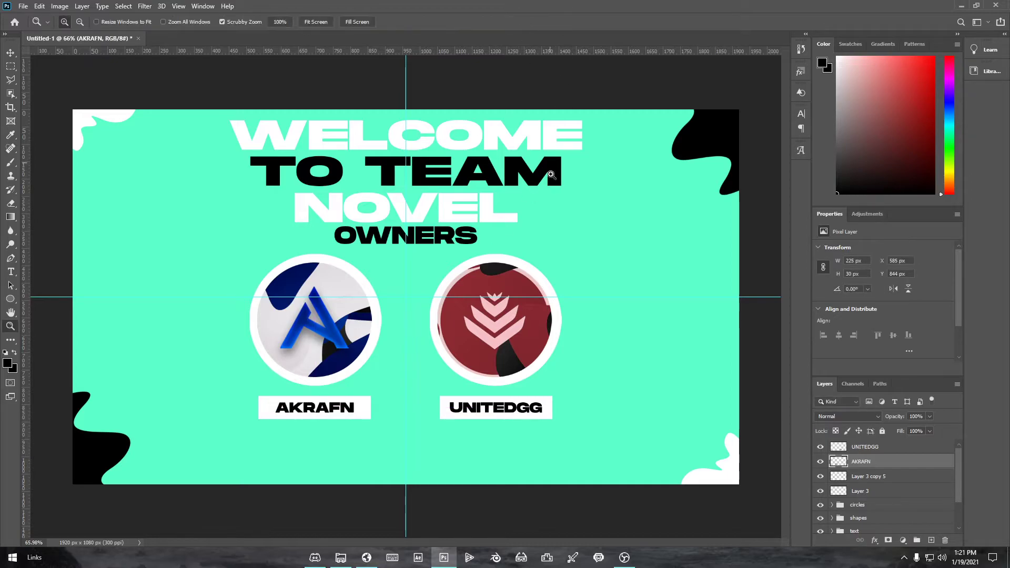
# Group the UNITEDGG, AKRAFN, Layer 3 copy 5 and Layer 3 layers and name the group names
pyautogui.moveTo(503, 429)
pyautogui.mouseDown()
pyautogui.moveTo(476, 434)
pyautogui.moveTo(491, 427)
pyautogui.mouseUp()
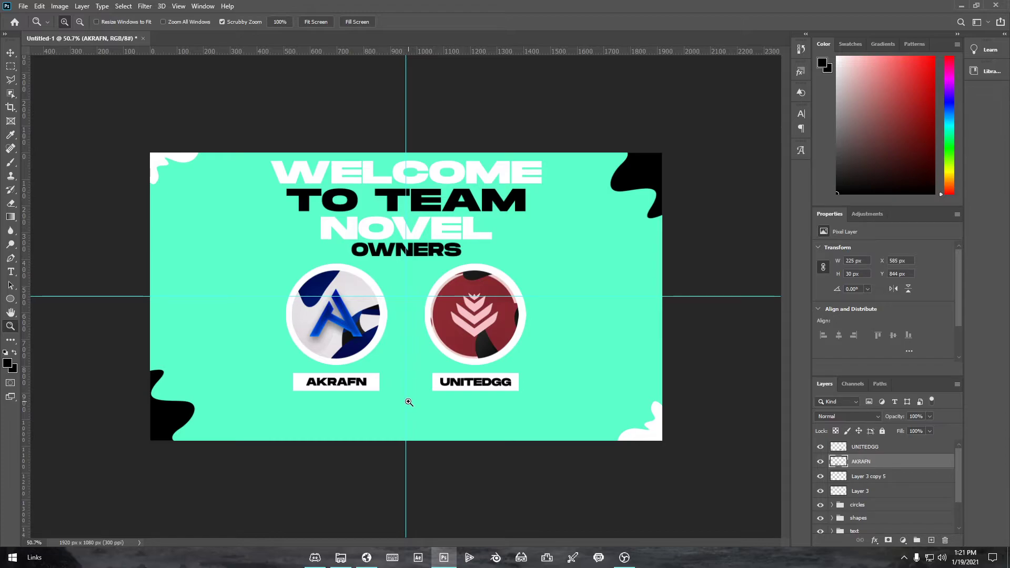
pyautogui.click(876, 448)
pyautogui.keyDown('shift'); pyautogui.click(885, 489); pyautogui.keyUp('shift')
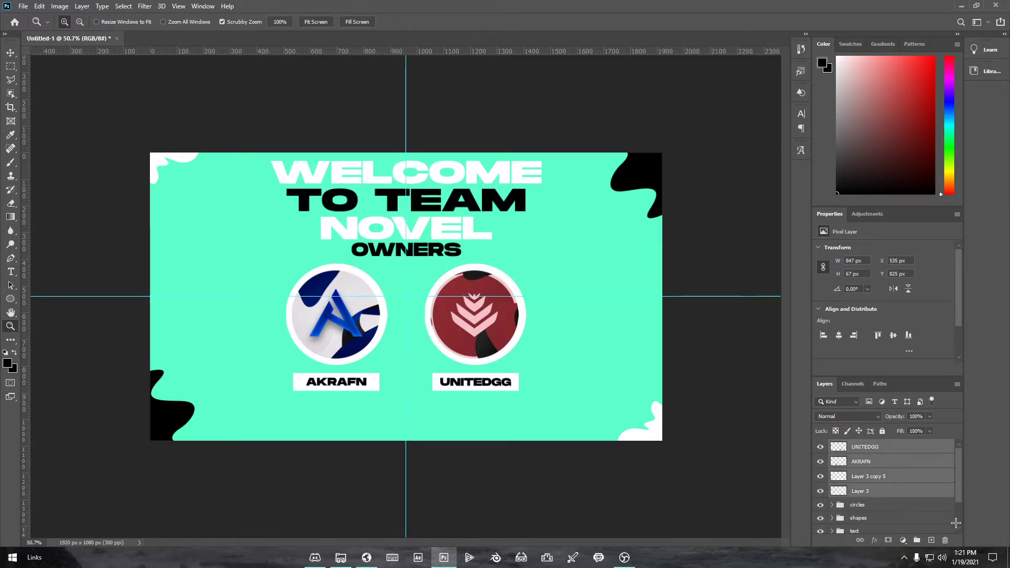
pyautogui.click(916, 541)
pyautogui.doubleClick(861, 447)
pyautogui.write('names')
pyautogui.press('Return')
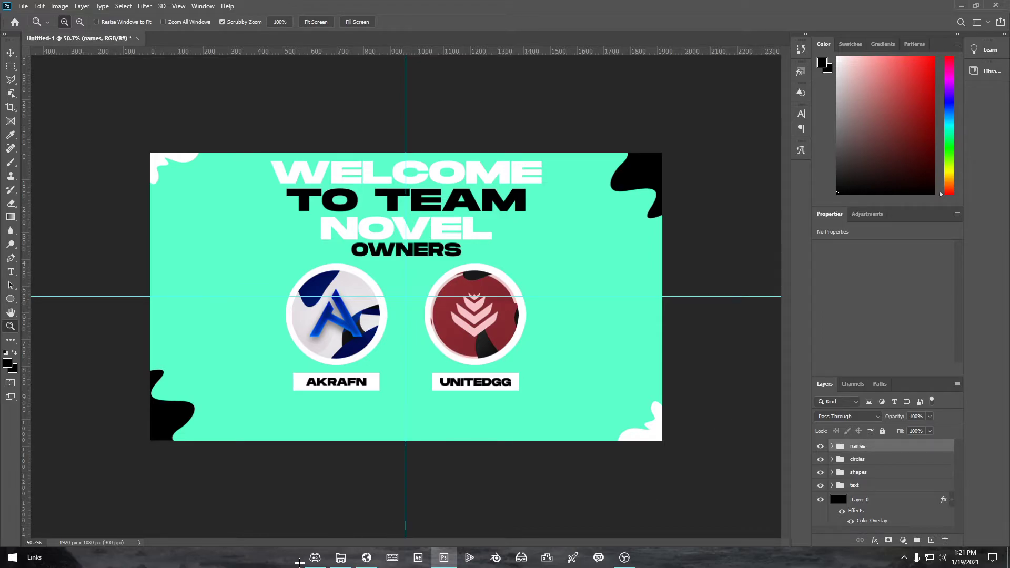
# Place the NLogo image from the novel folder, inside "dedicated stuff for teams and ppl", at the centre of the canvas
pyautogui.click(340, 559)
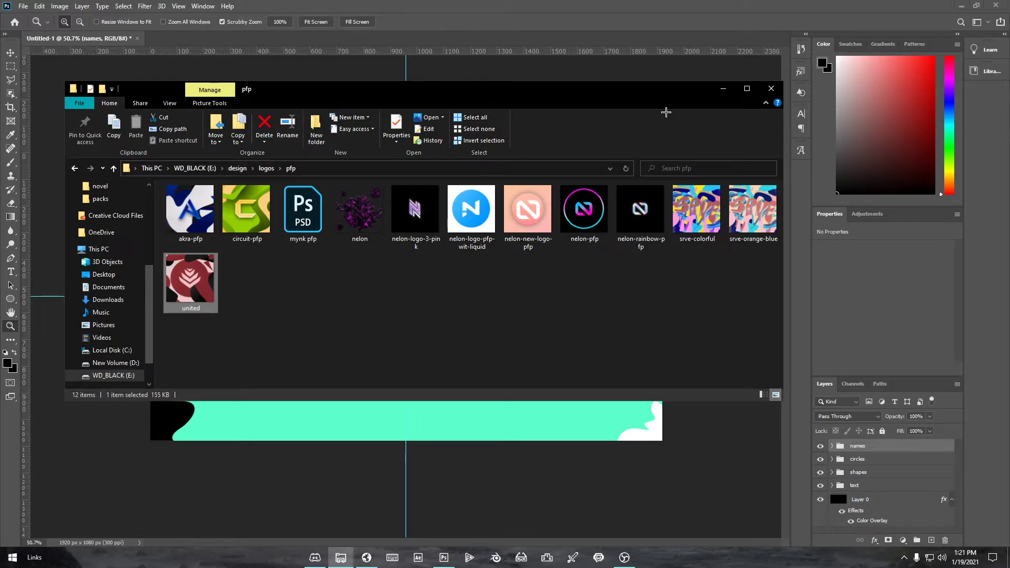
pyautogui.click(267, 168)
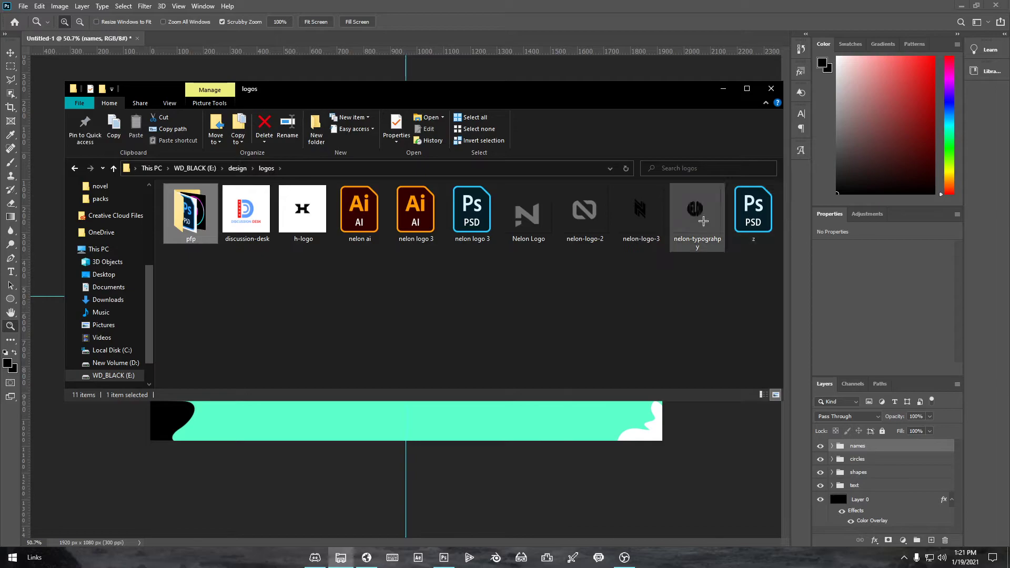
pyautogui.click(238, 168)
pyautogui.doubleClick(359, 202)
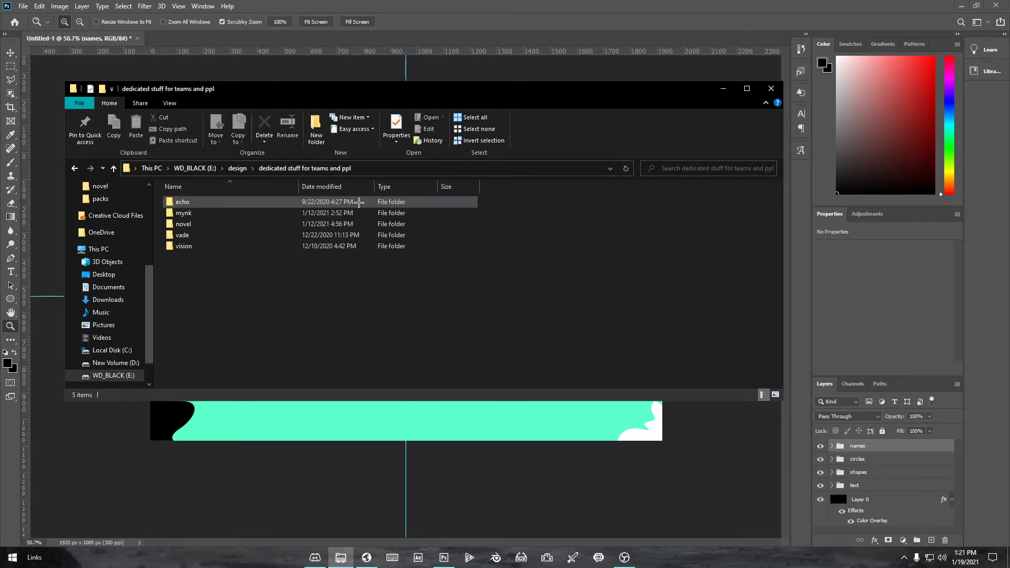
pyautogui.click(190, 225)
pyautogui.doubleClick(189, 225)
pyautogui.moveTo(210, 214); pyautogui.dragTo(306, 426)
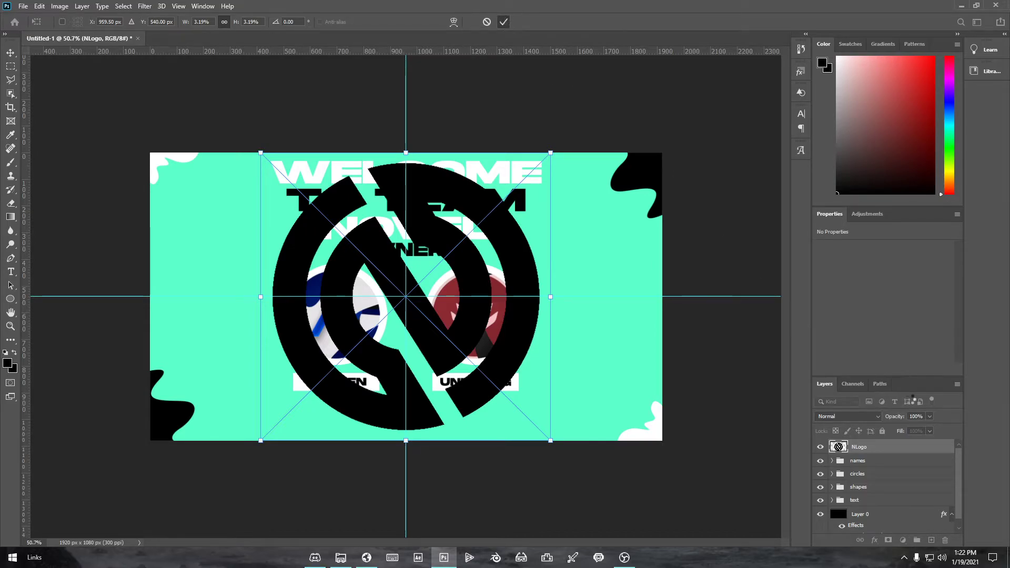
pyautogui.click(504, 22)
# Rasterize the NLogo layer and move it below the text group, directly above Layer 0
pyautogui.rightClick(865, 446)
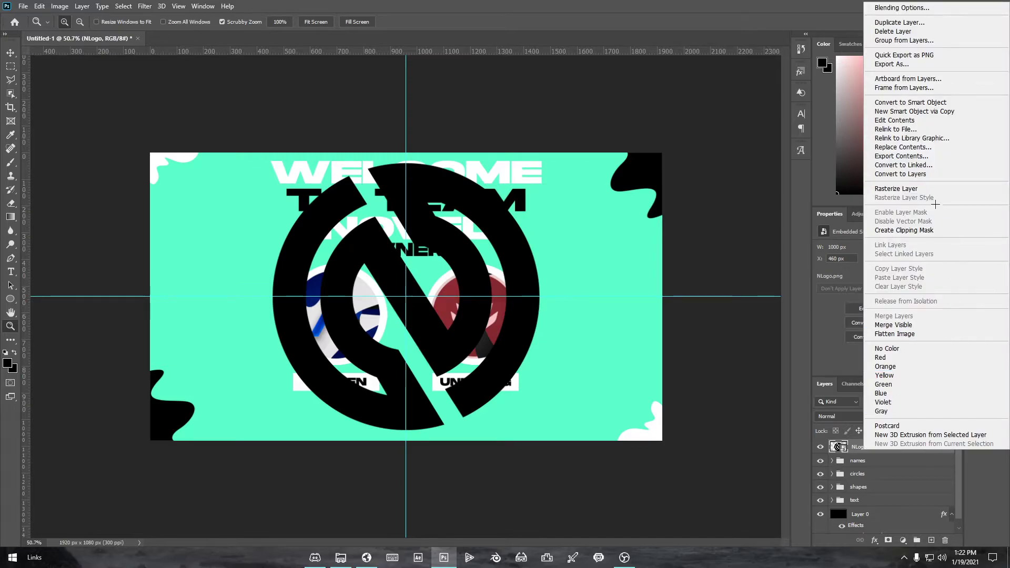
pyautogui.click(897, 188)
pyautogui.moveTo(869, 452); pyautogui.dragTo(868, 508)
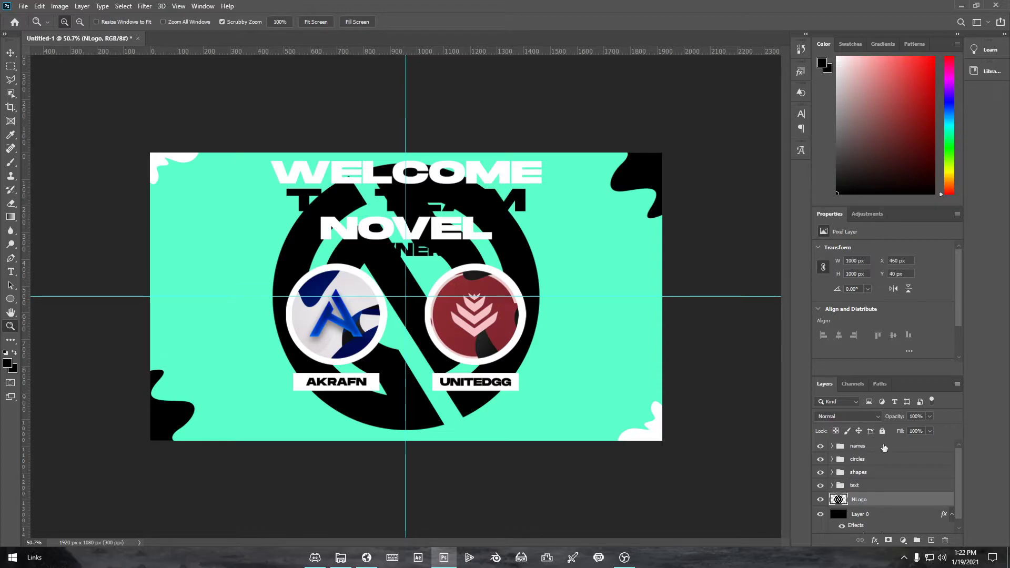
# Lower the opacity of the NLogo layer to about 15% so the logo serves as a faint watermark
pyautogui.click(930, 416)
pyautogui.moveTo(908, 429); pyautogui.dragTo(890, 430)
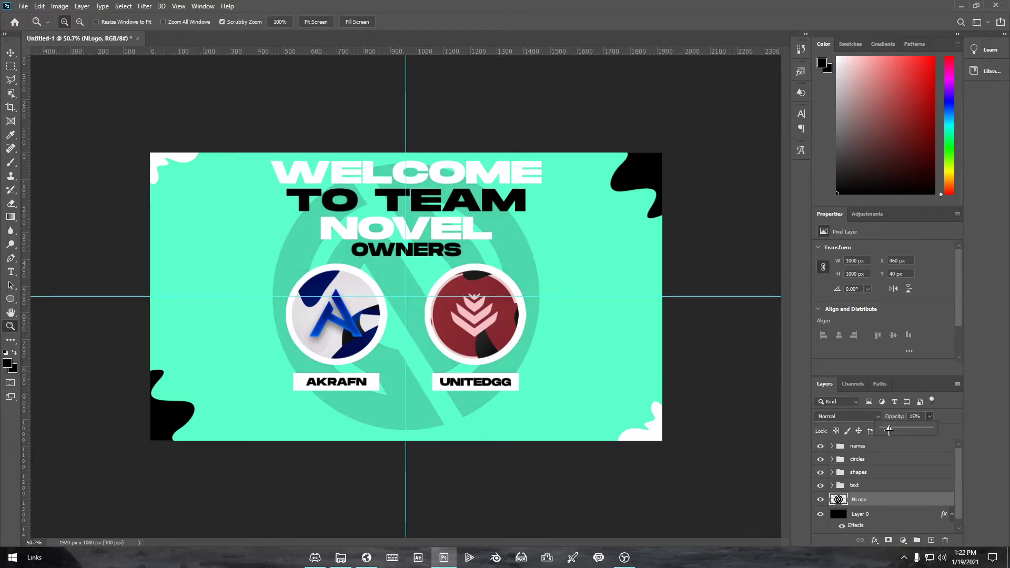
pyautogui.click(890, 505)
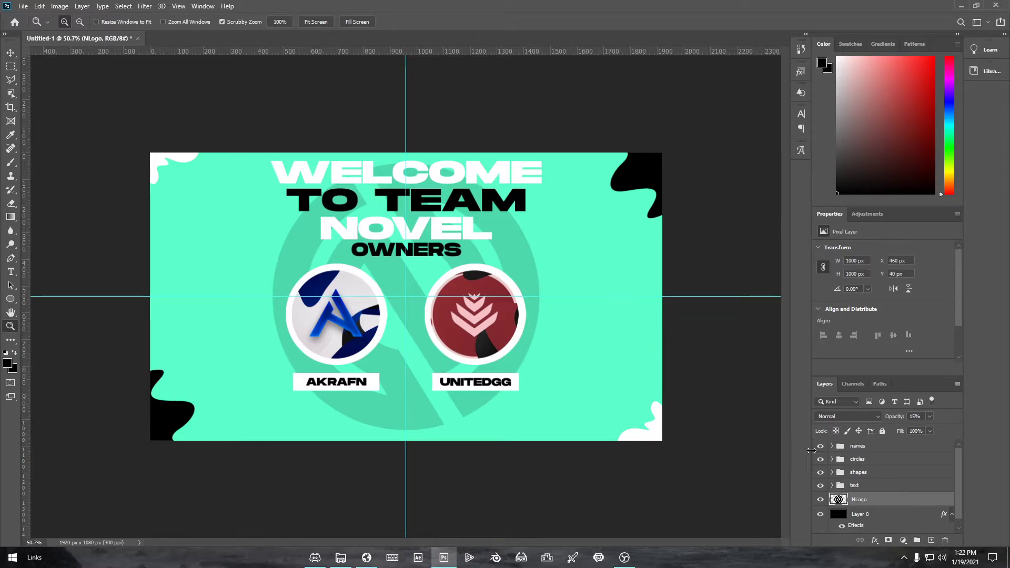
pyautogui.click(928, 417)
pyautogui.moveTo(914, 429); pyautogui.dragTo(912, 429)
# Select the background Layer 0 and bring up the file selection for opening another document
pyautogui.click(918, 514)
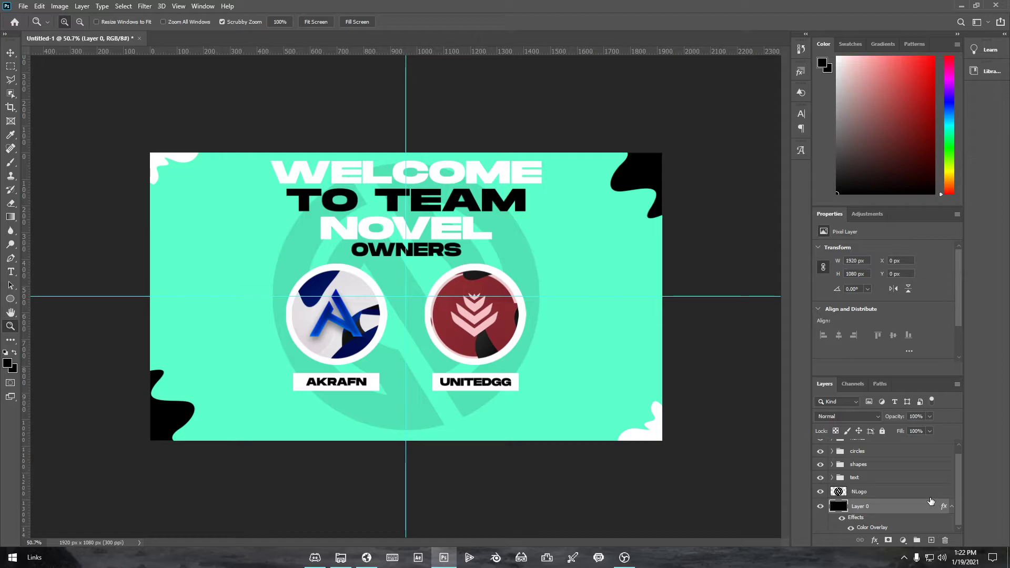
pyautogui.rightClick(159, 31)
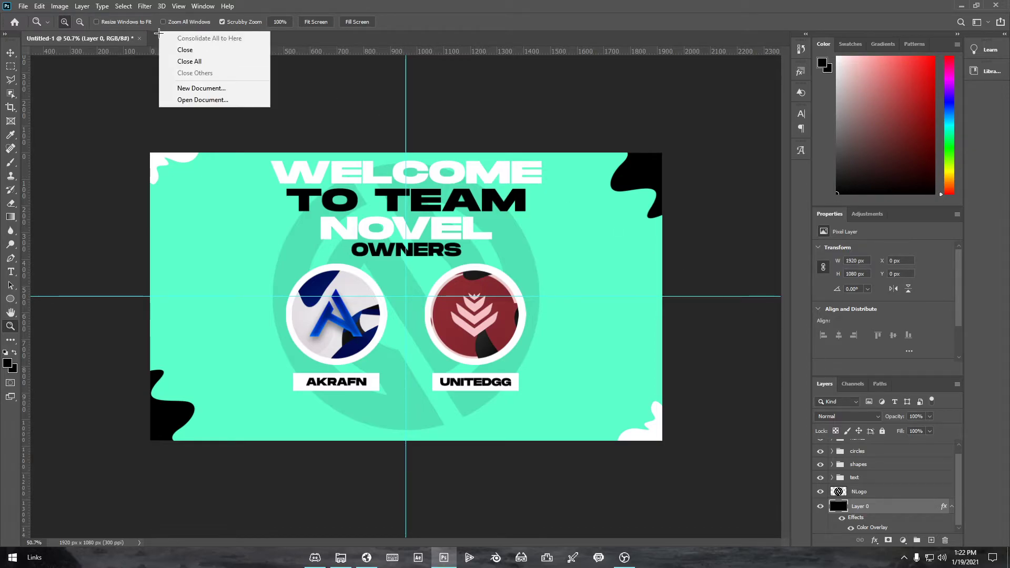
pyautogui.click(181, 100)
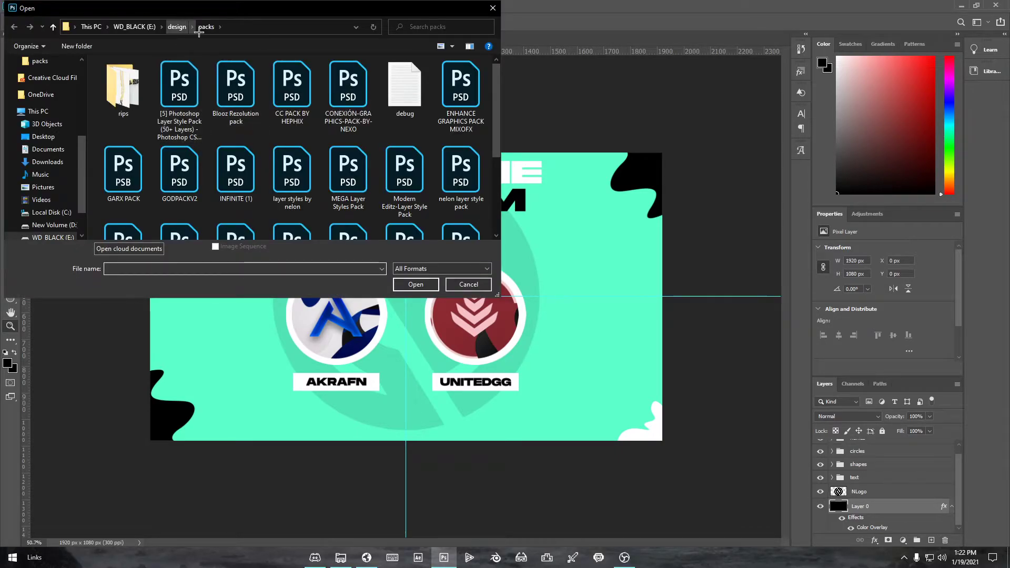
# Open the graphics pack file INFINITE (1) from the design packs folder
pyautogui.scroll(-3, 237, 115)
pyautogui.scroll(3, 237, 116)
pyautogui.scroll(-3, 239, 116)
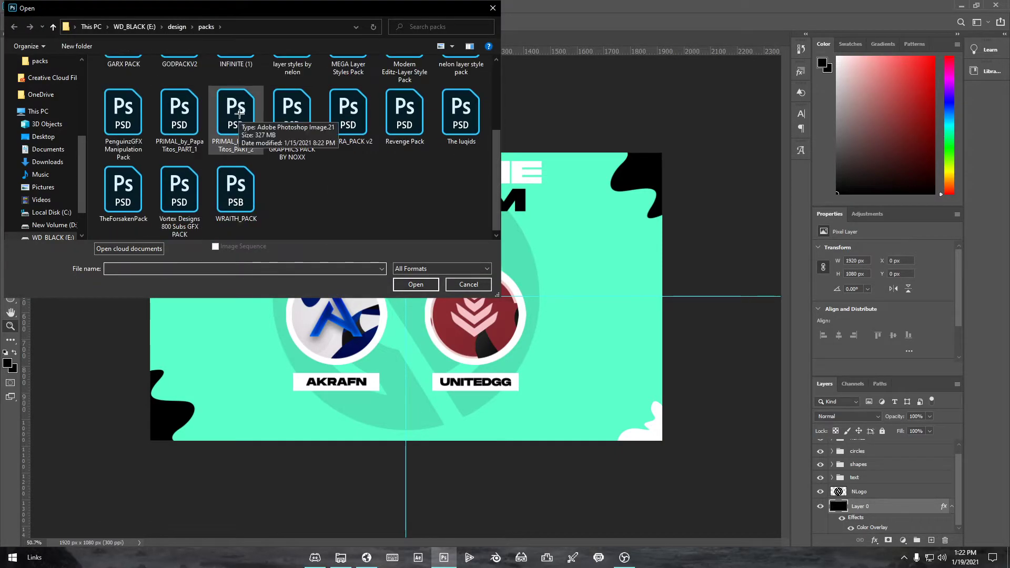
pyautogui.scroll(2, 248, 129)
pyautogui.doubleClick(233, 173)
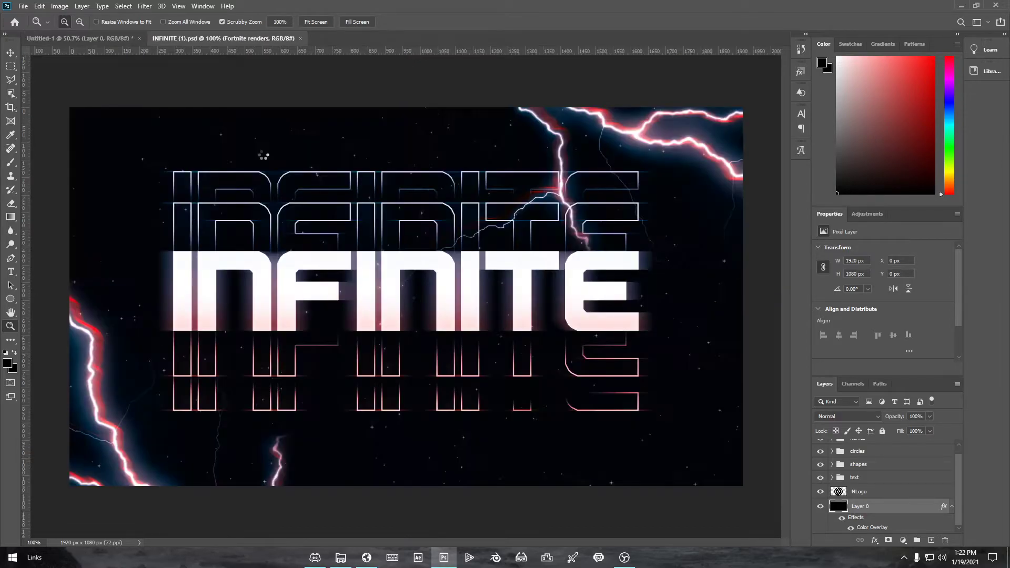
pyautogui.click(555, 285)
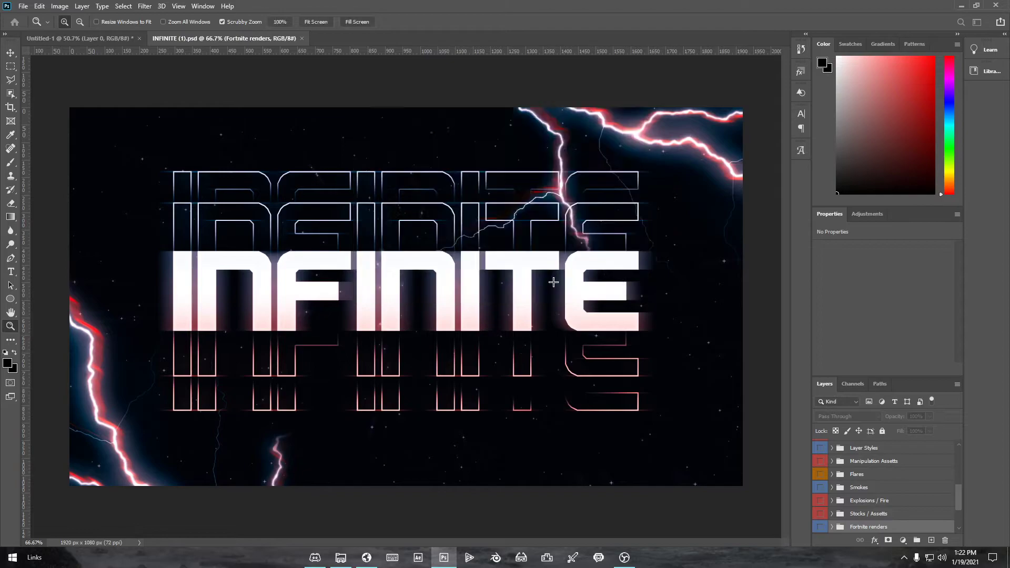
# Hide the HIDE THIS and Thanks for downloading! layers at the top of the INFINITE (1) layer stack
pyautogui.scroll(3, 837, 468)
pyautogui.scroll(3, 837, 467)
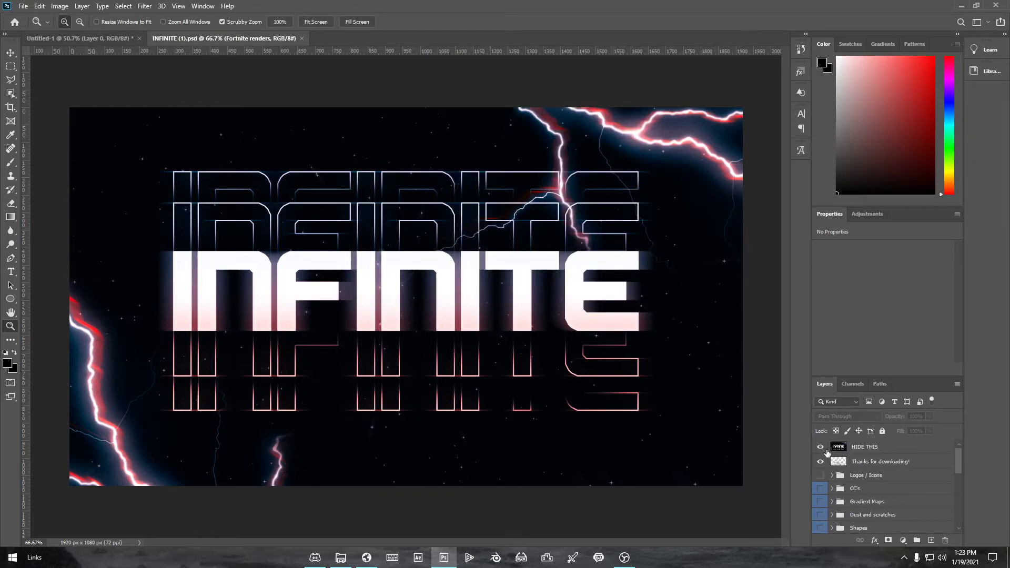
pyautogui.click(821, 447)
pyautogui.click(821, 462)
# Turn on Grunge 1 in the Dust and scratches group and copy it into the Untitled-1 document
pyautogui.scroll(-3, 828, 473)
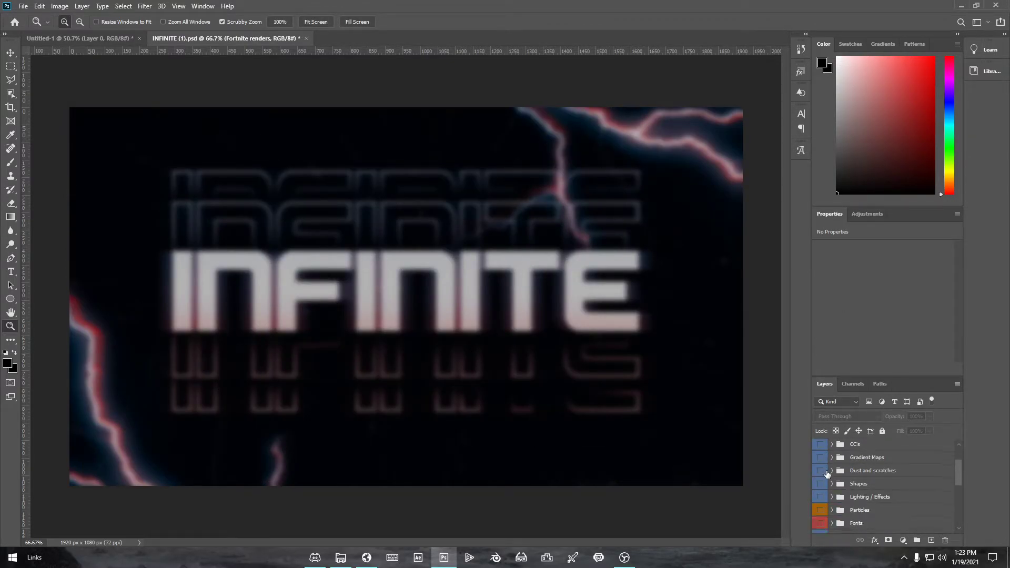
pyautogui.click(832, 471)
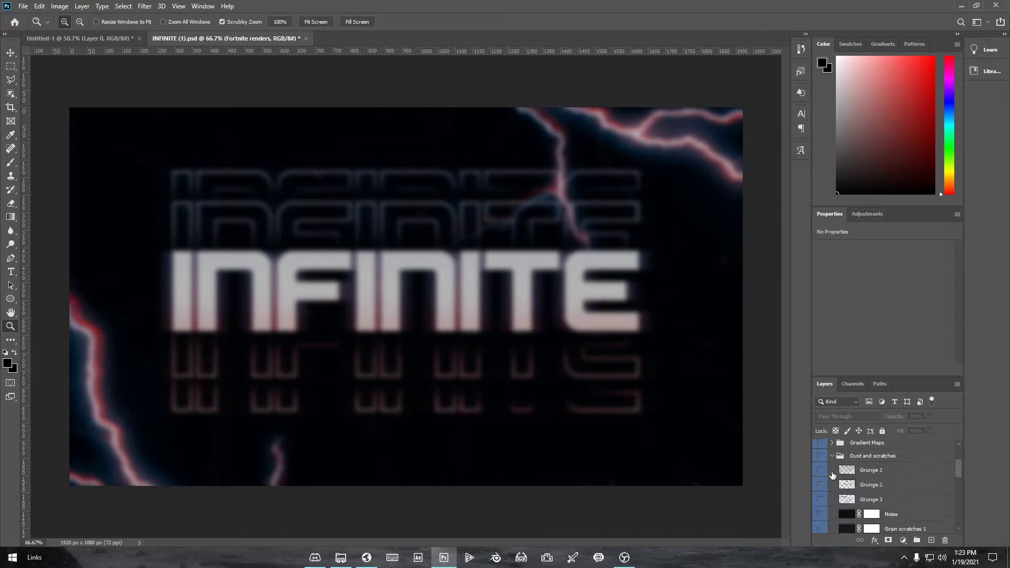
pyautogui.click(822, 471)
pyautogui.click(823, 471)
pyautogui.click(823, 471)
pyautogui.moveTo(884, 477); pyautogui.dragTo(371, 294)
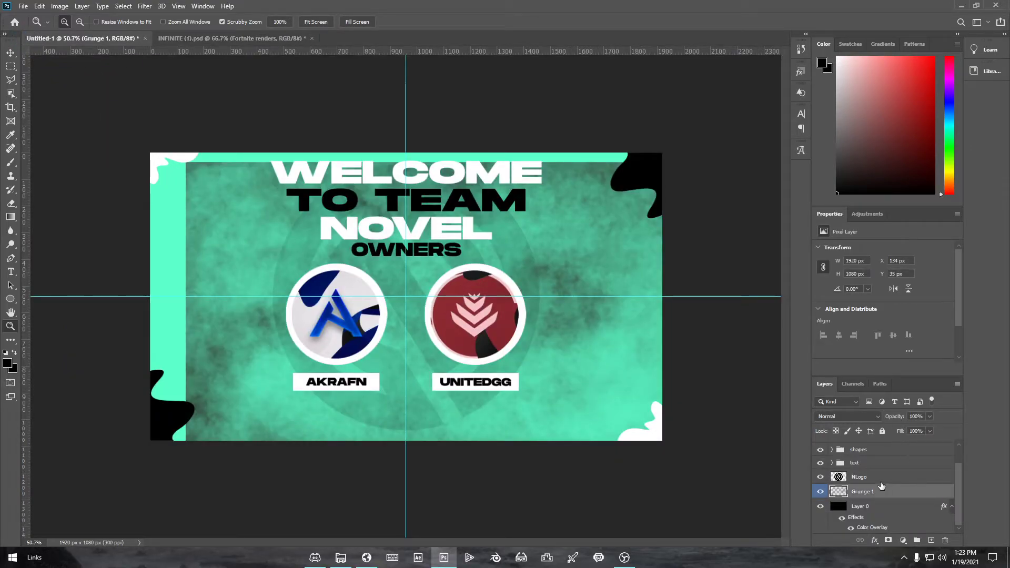
# Place Grunge 1 above the NLogo layer and align it with the canvas at X 0 px, Y 0 px
pyautogui.moveTo(876, 489); pyautogui.dragTo(876, 470)
pyautogui.hotkey('ctrl', 't')
pyautogui.moveTo(525, 330); pyautogui.dragTo(498, 319)
pyautogui.click(520, 23)
pyautogui.press('z')
# Lower the Grunge 1 layer's opacity to 24%
pyautogui.click(930, 416)
pyautogui.moveTo(884, 429); pyautogui.dragTo(889, 431)
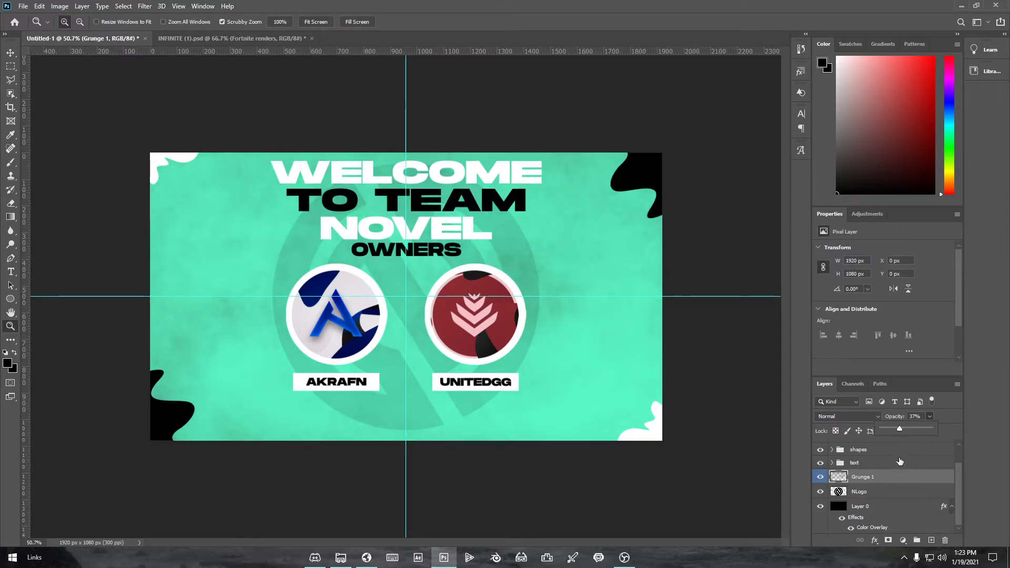
pyautogui.moveTo(897, 429); pyautogui.dragTo(893, 431)
pyautogui.click(902, 484)
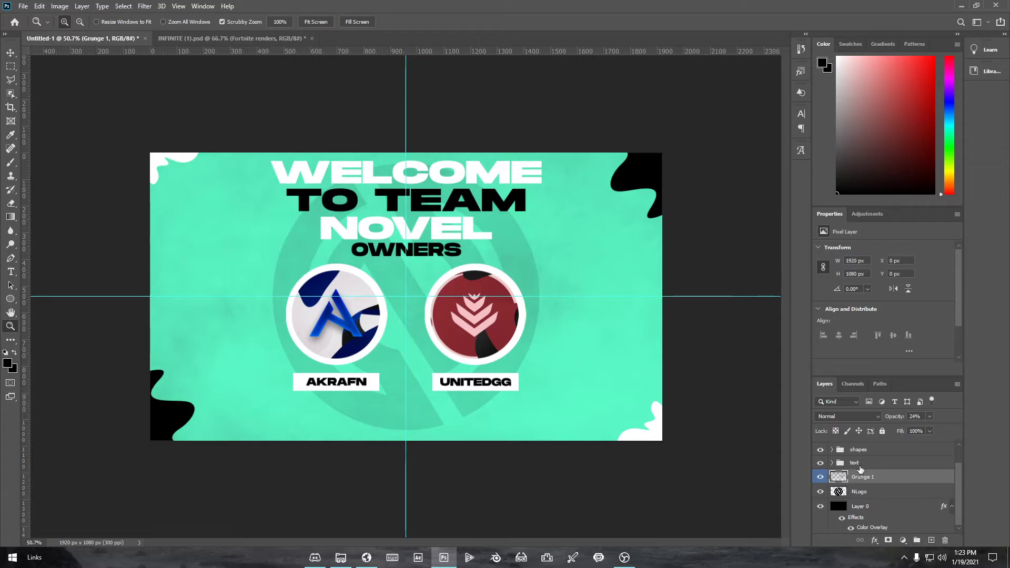
# Return to INFINITE (1) and hide and collapse the Dust and scratches group
pyautogui.click(225, 38)
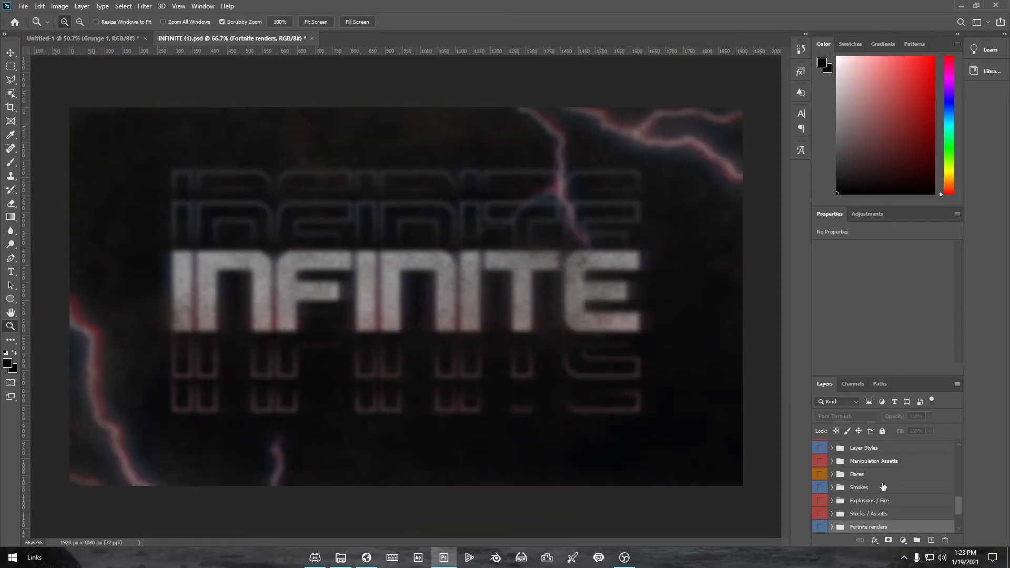
pyautogui.scroll(8, 873, 479)
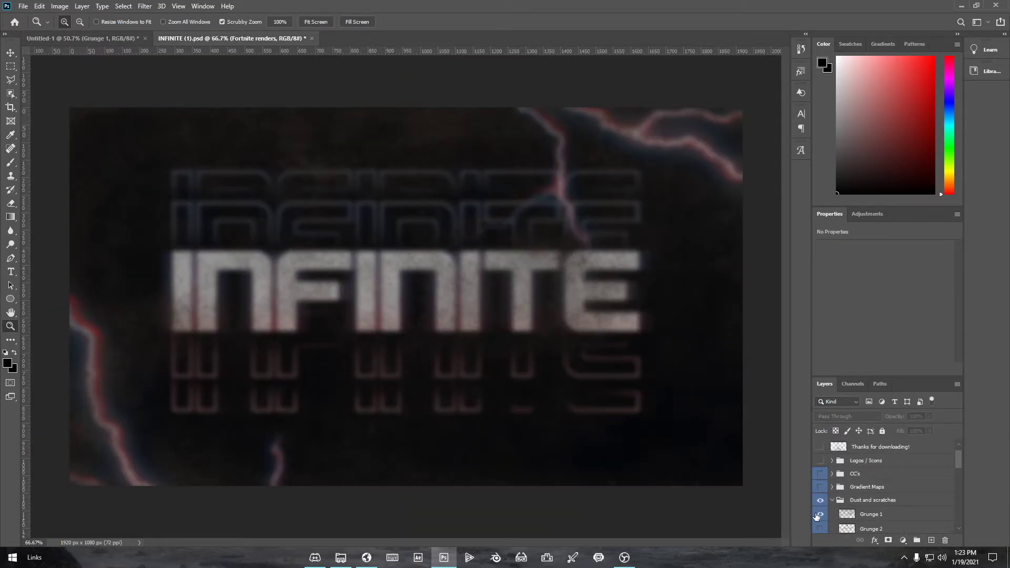
pyautogui.click(821, 500)
pyautogui.click(842, 500)
pyautogui.click(832, 500)
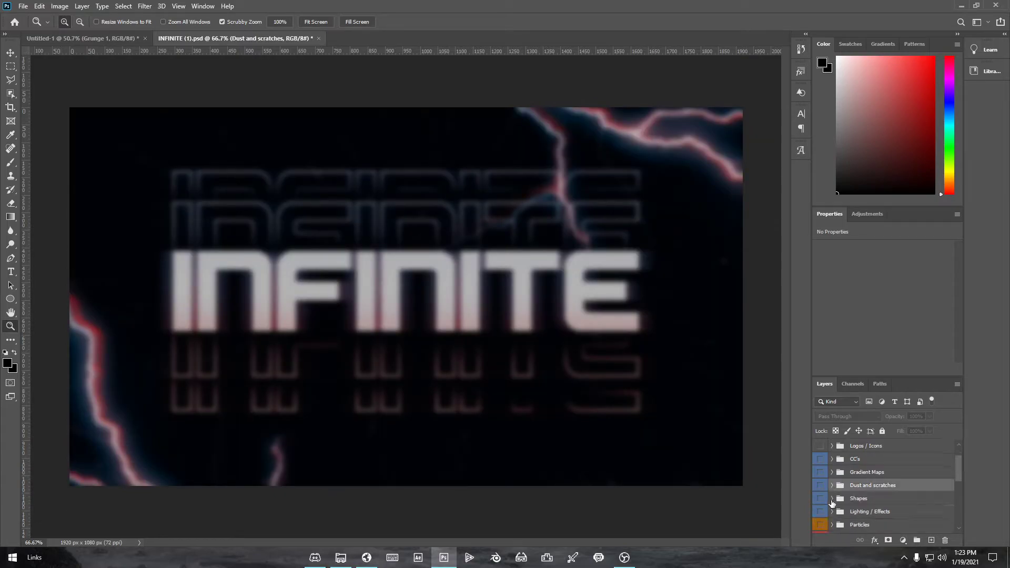
# Preview shapes 1 to 6 in the Shapes group one at a time
pyautogui.scroll(-1, 817, 473)
pyautogui.click(833, 469)
pyautogui.click(822, 484)
pyautogui.click(823, 483)
pyautogui.click(822, 498)
pyautogui.click(822, 498)
pyautogui.click(824, 513)
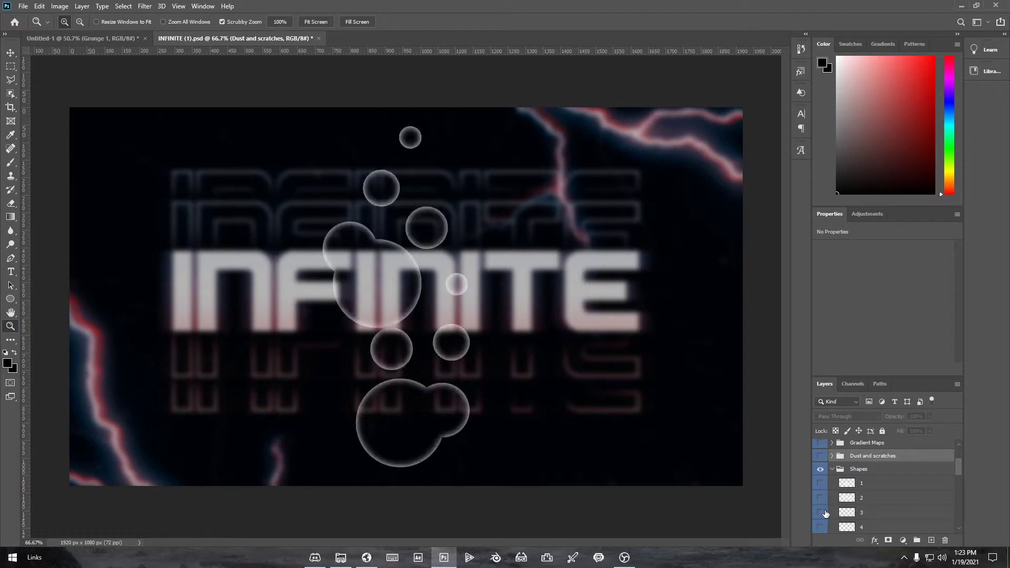
pyautogui.click(824, 514)
pyautogui.scroll(-2, 824, 506)
pyautogui.click(821, 483)
pyautogui.click(821, 483)
pyautogui.click(821, 498)
pyautogui.click(821, 498)
pyautogui.click(821, 513)
pyautogui.click(821, 513)
pyautogui.scroll(-2, 819, 505)
# Copy diamond strip shape 7 into Untitled-1 and position it along the canvas's upper edge
pyautogui.click(820, 483)
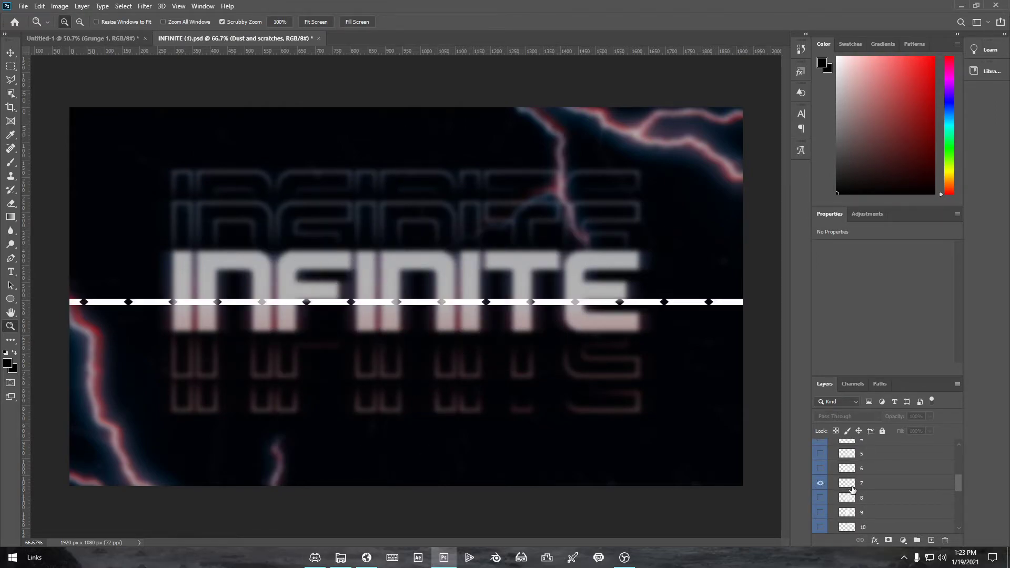
pyautogui.moveTo(872, 489); pyautogui.dragTo(313, 204)
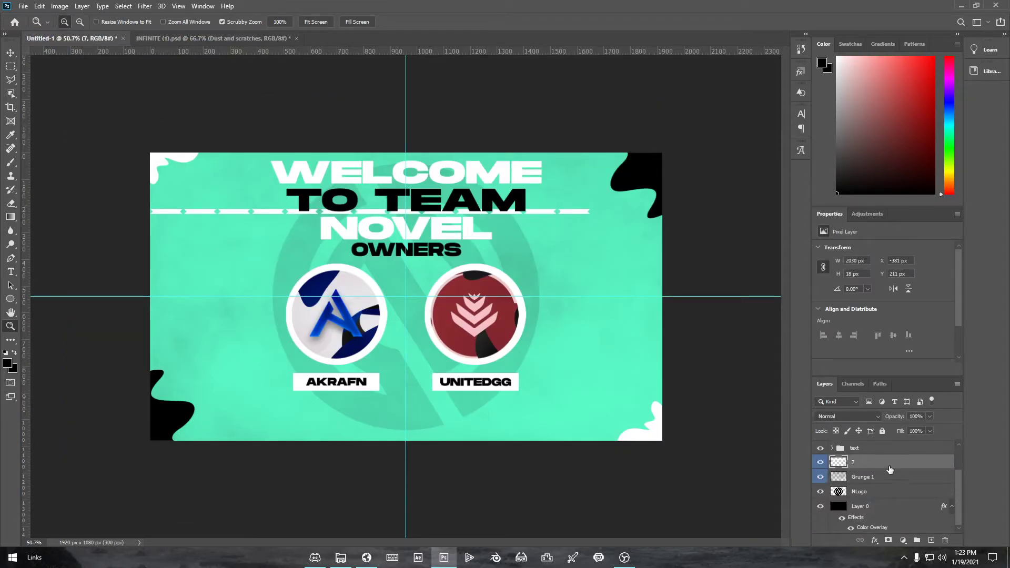
pyautogui.scroll(-1, 865, 470)
pyautogui.hotkey('ctrl', 't')
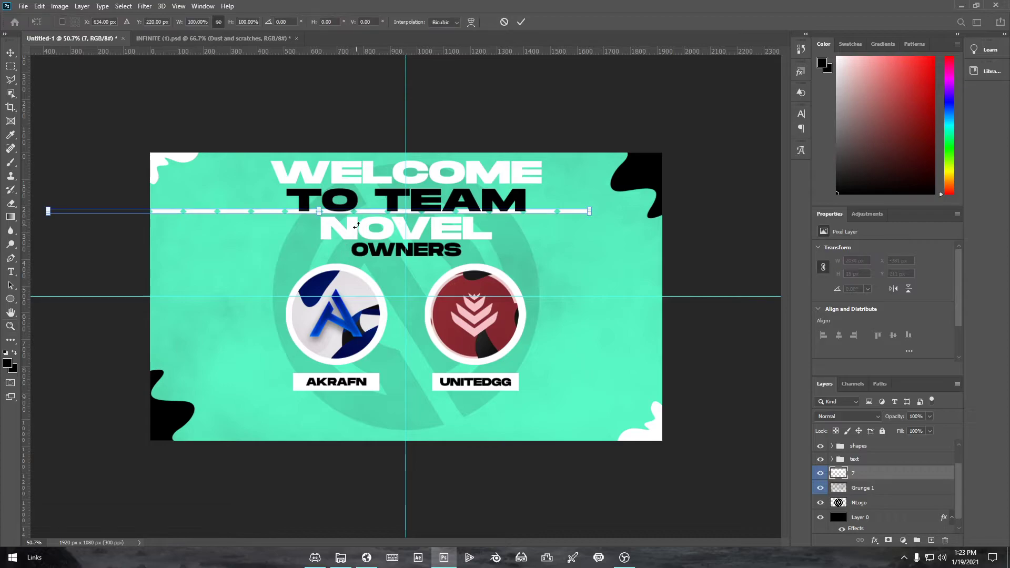
pyautogui.moveTo(349, 215); pyautogui.dragTo(457, 160)
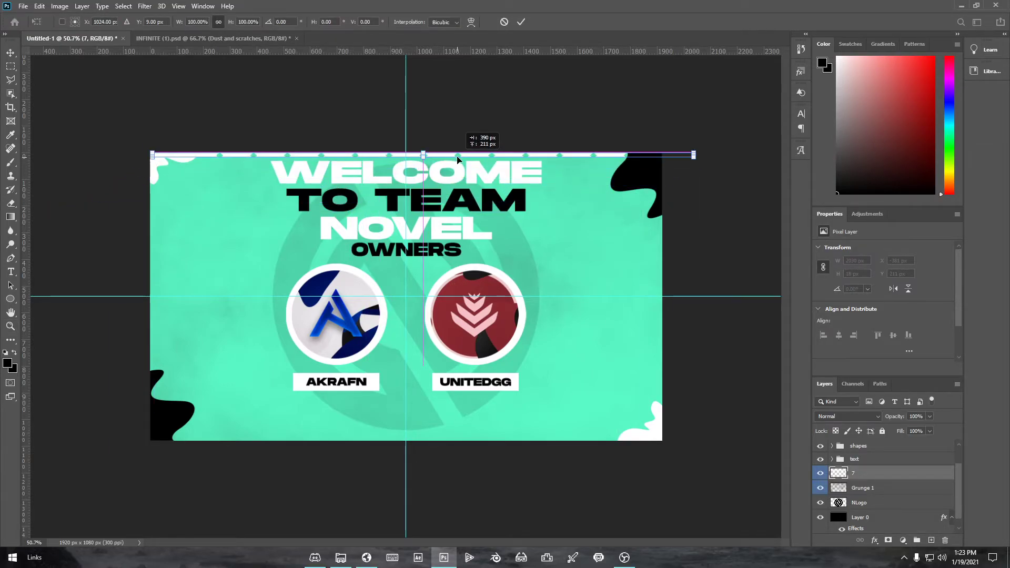
pyautogui.press('Return')
pyautogui.press('z')
pyautogui.moveTo(280, 167); pyautogui.dragTo(211, 132)
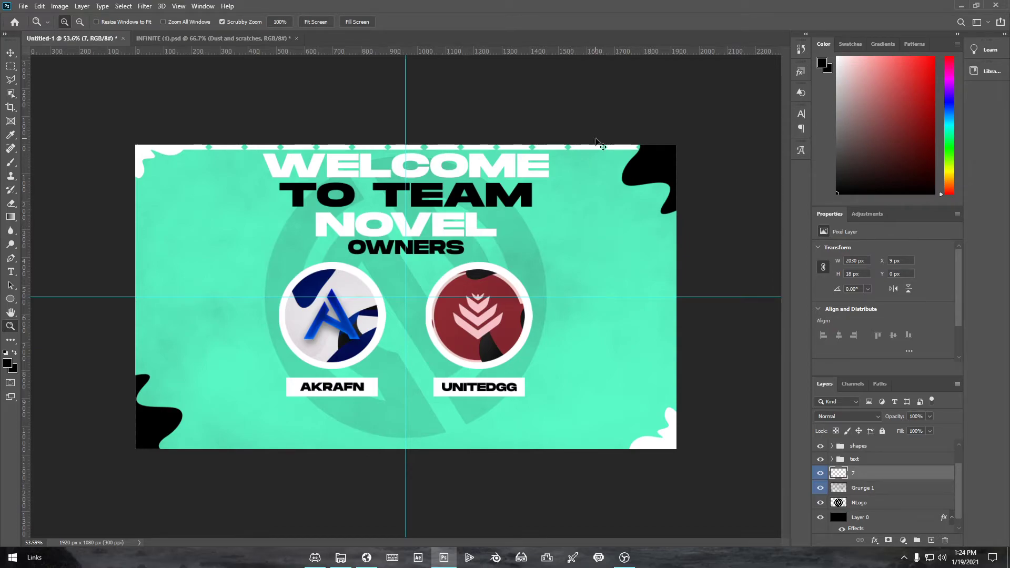
# Duplicate the diamond strip and place the copy, flipped vertically and horizontally, along the canvas's lower edge
pyautogui.hotkey('ctrl', 'j')
pyautogui.hotkey('ctrl', 't')
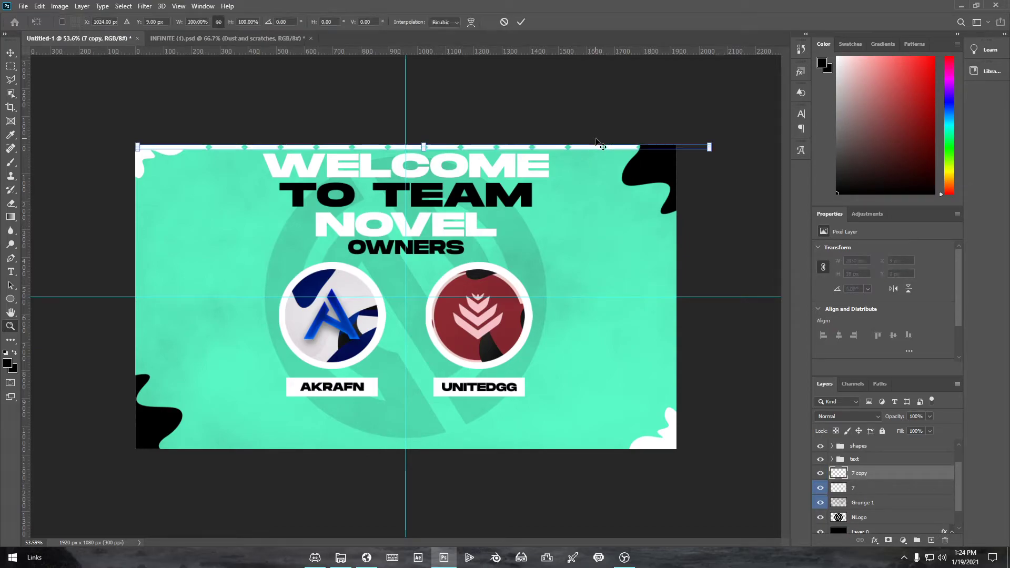
pyautogui.rightClick(488, 147)
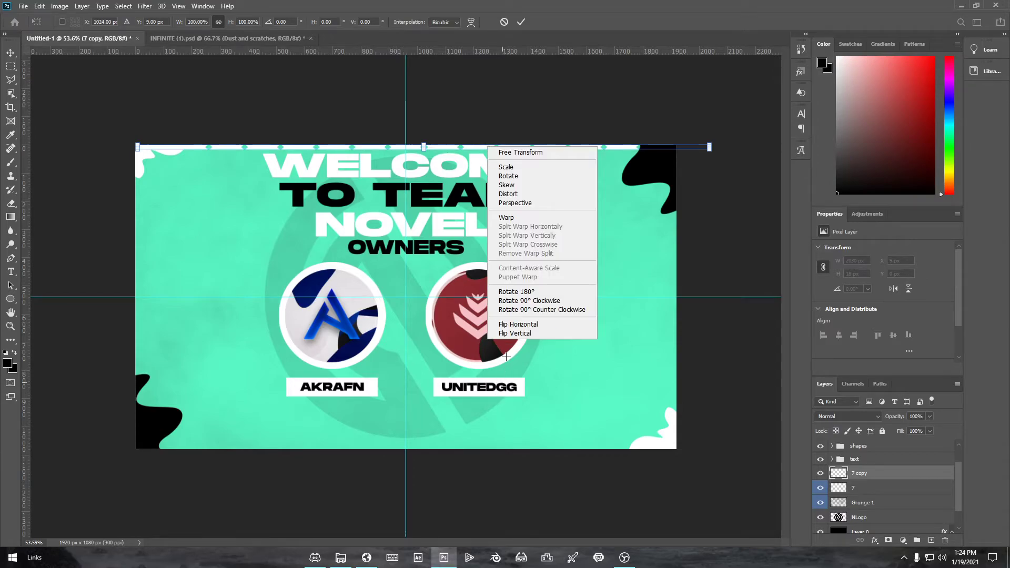
pyautogui.click(519, 325)
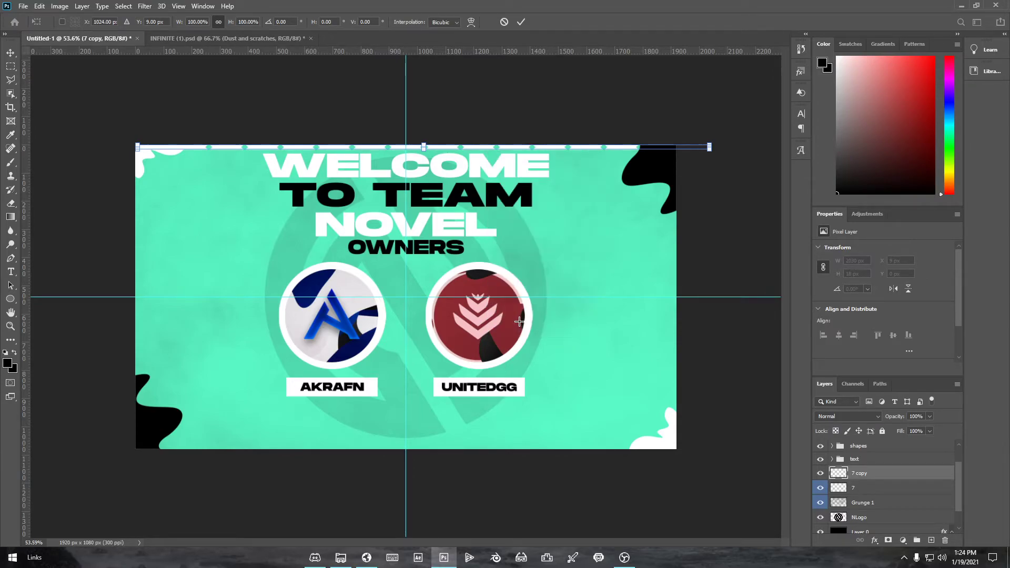
pyautogui.rightClick(495, 149)
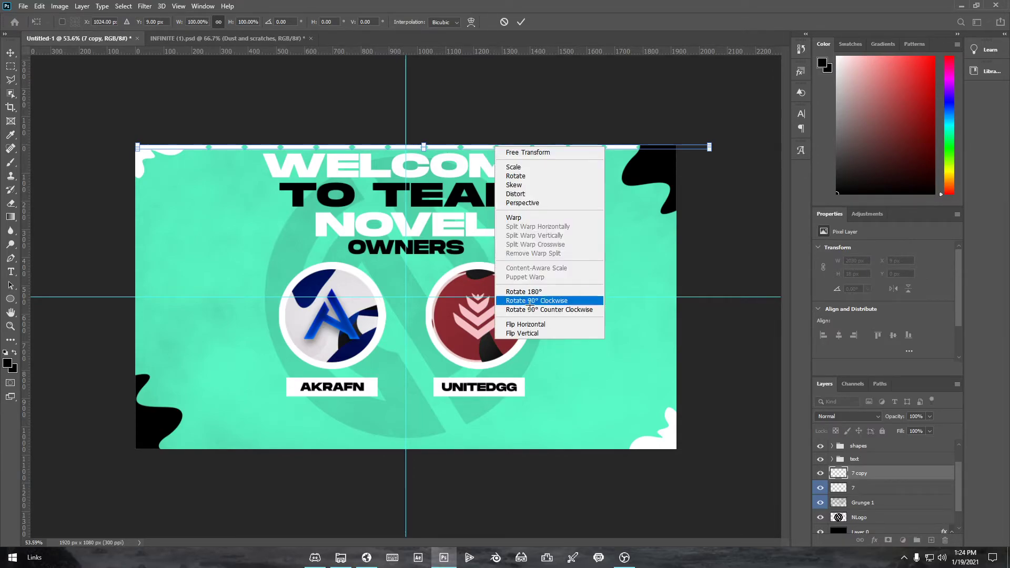
pyautogui.click(519, 332)
pyautogui.moveTo(456, 151); pyautogui.dragTo(443, 449)
pyautogui.rightClick(443, 448)
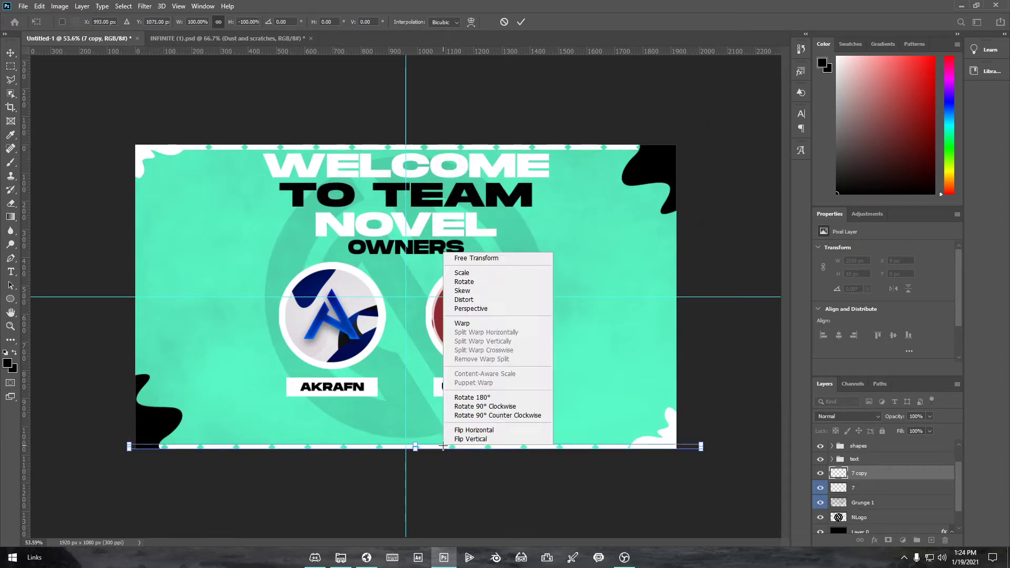
pyautogui.click(463, 437)
pyautogui.rightClick(462, 447)
pyautogui.press('Escape')
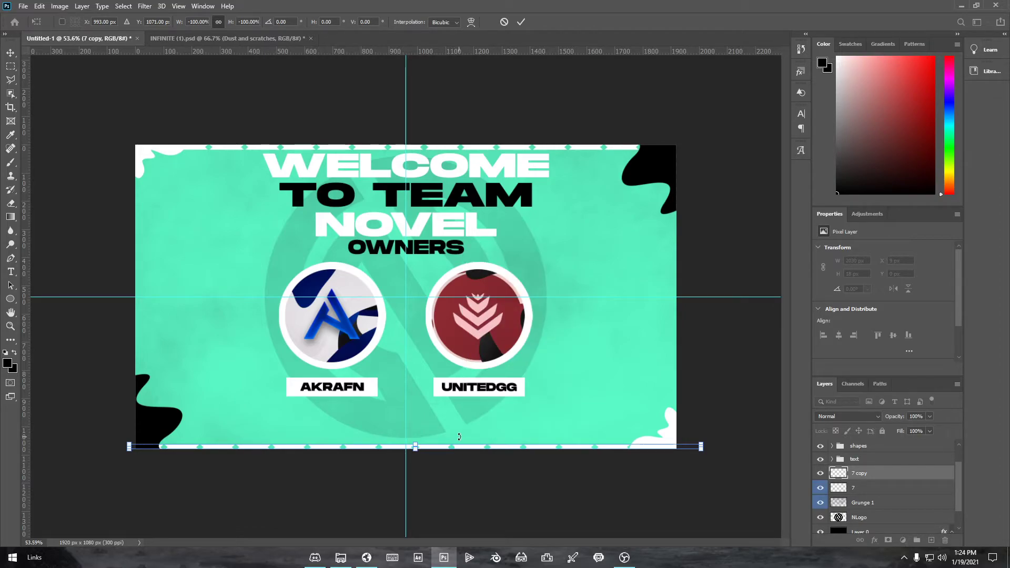
# Rotate the strip copy 90° clockwise and fit it along the canvas's left edge
pyautogui.rightClick(454, 448)
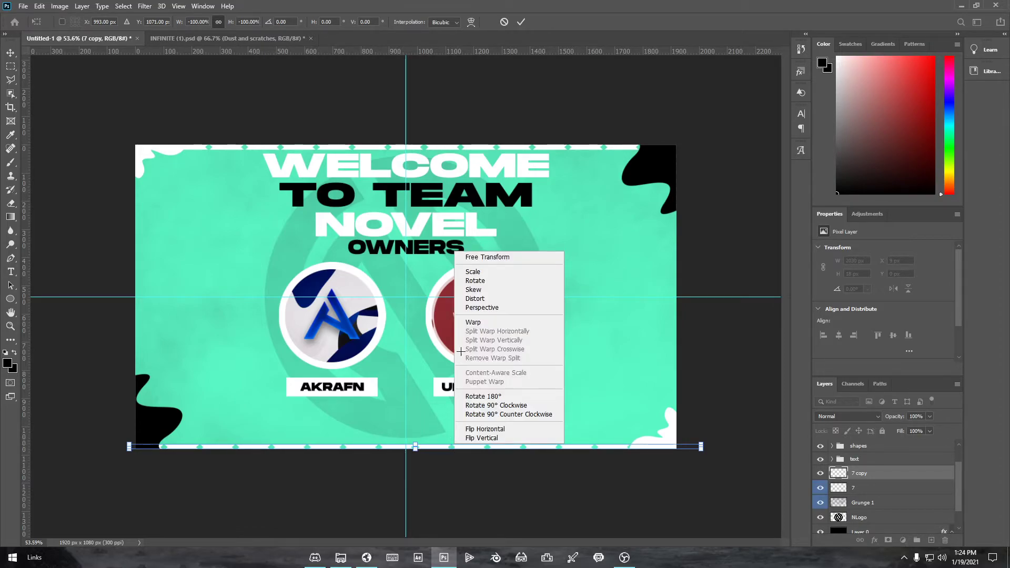
pyautogui.click(498, 405)
pyautogui.moveTo(414, 311); pyautogui.dragTo(138, 295)
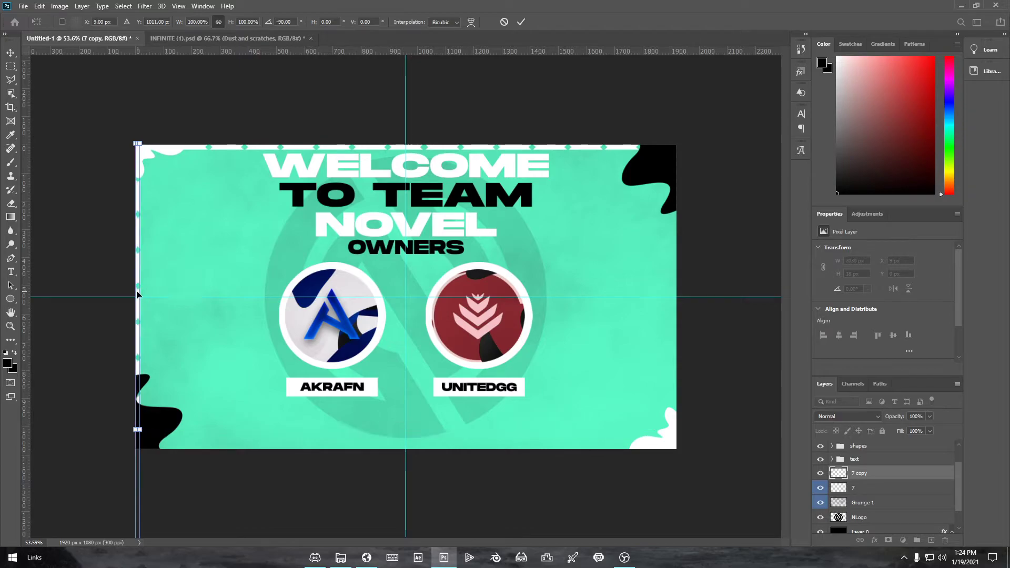
pyautogui.click(523, 20)
pyautogui.press('z')
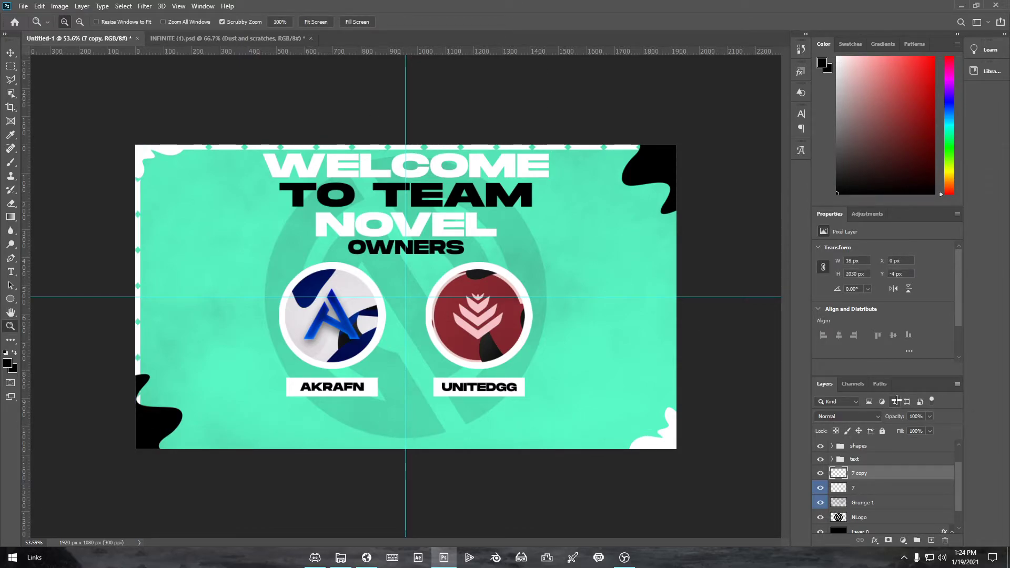
# Duplicate the upper and left strips together and mirror the copies so the vertical one sits on the canvas's right edge
pyautogui.keyDown('shift'); pyautogui.click(869, 490); pyautogui.keyUp('shift')
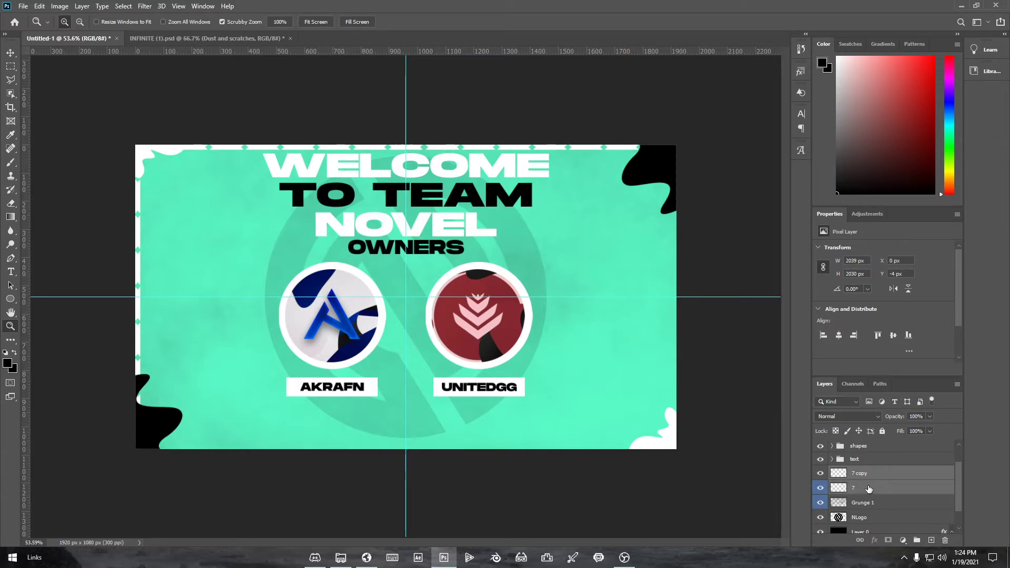
pyautogui.hotkey('ctrl', 'j')
pyautogui.hotkey('ctrl', 't')
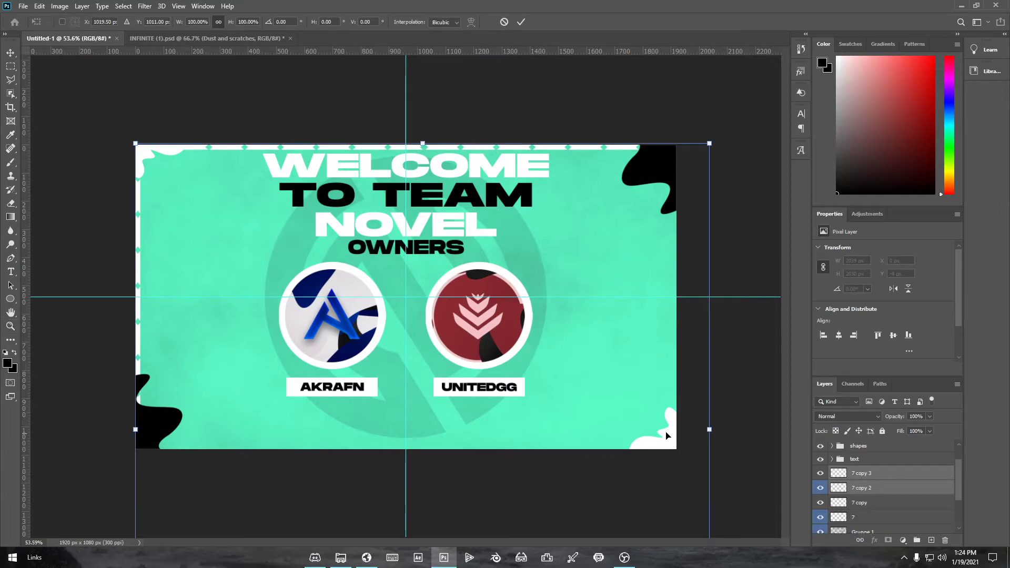
pyautogui.rightClick(284, 302)
pyautogui.click(315, 489)
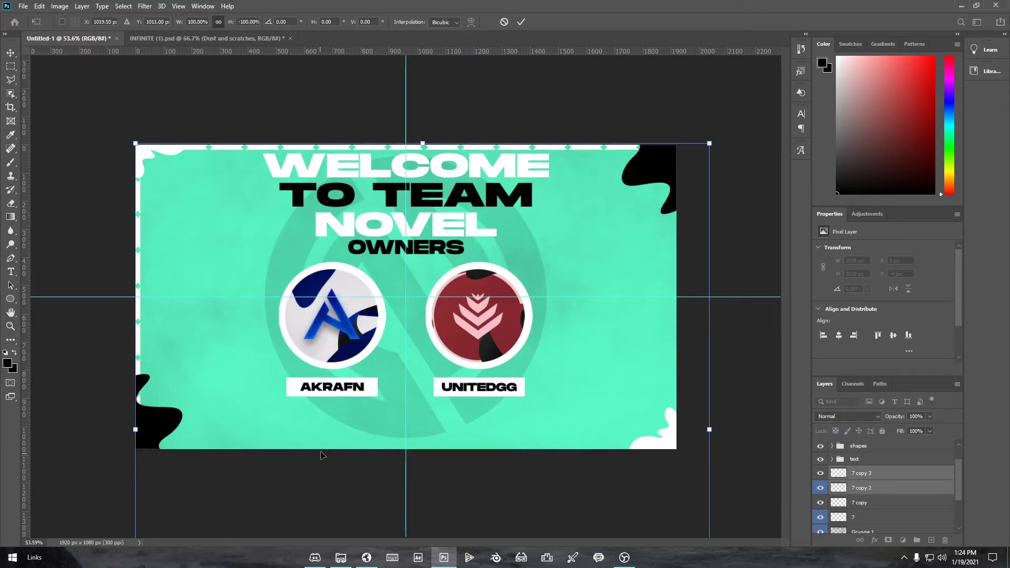
pyautogui.rightClick(333, 333)
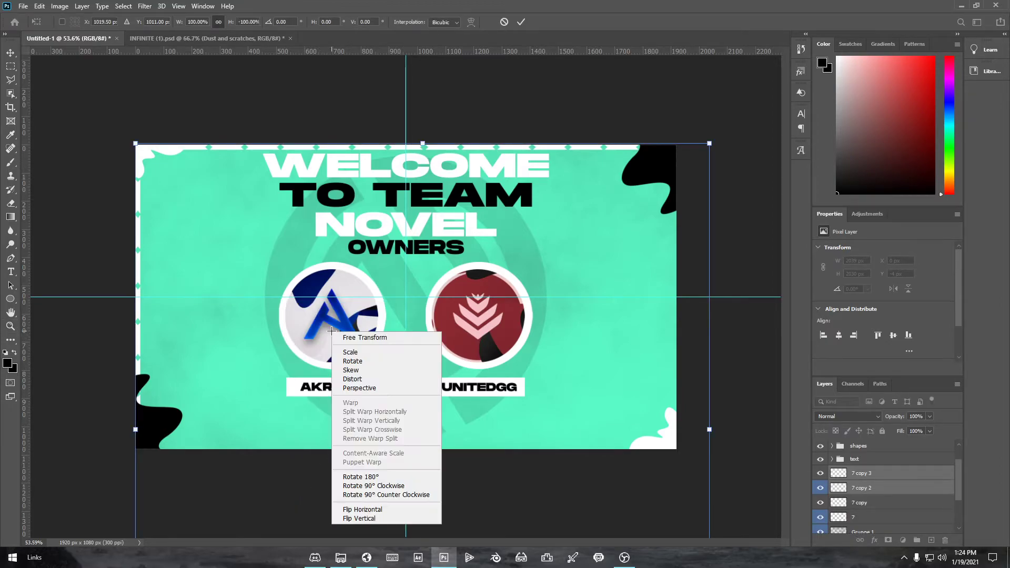
pyautogui.click(374, 477)
pyautogui.moveTo(439, 338); pyautogui.dragTo(416, 383)
# Rotate the duplicated strip pair 90° clockwise and fit it along the canvas's right and lower edges
pyautogui.rightClick(416, 383)
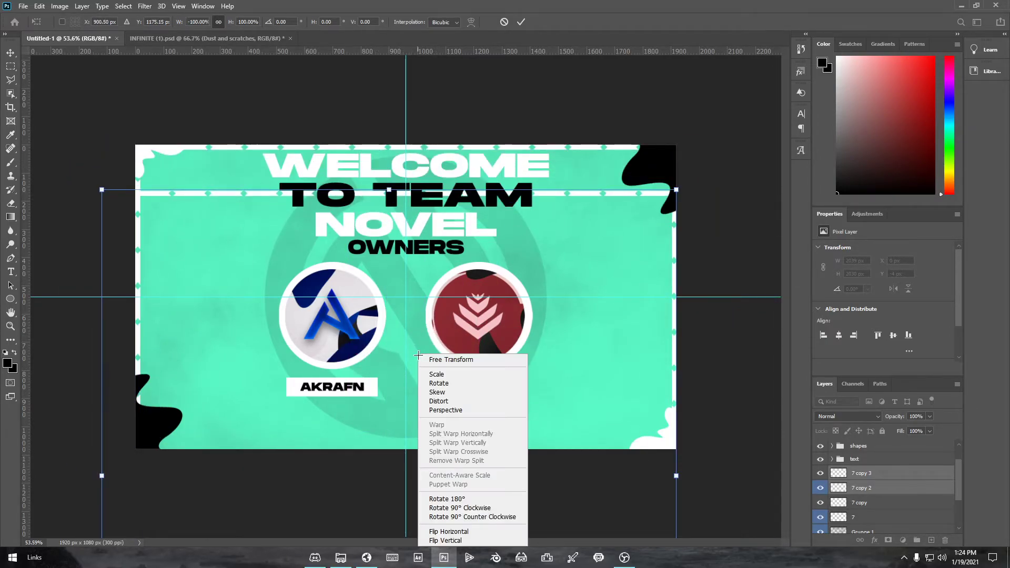
pyautogui.click(456, 512)
pyautogui.moveTo(509, 437); pyautogui.dragTo(485, 132)
pyautogui.moveTo(488, 134); pyautogui.dragTo(490, 139)
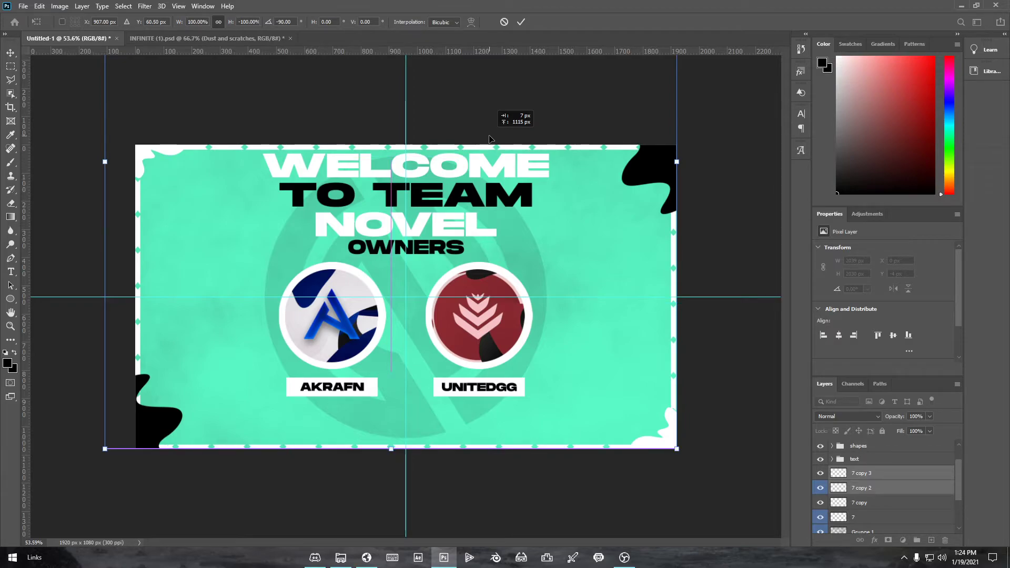
pyautogui.click(521, 21)
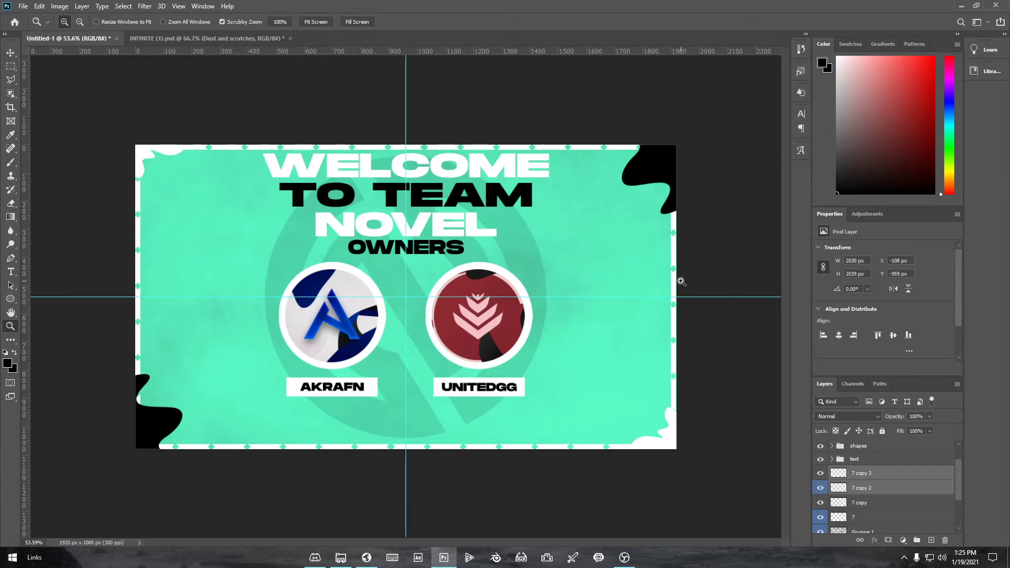
# Turn the diamond strip along the canvas's lower edge black by setting its Hue/Saturation lightness to -100
pyautogui.click(863, 488)
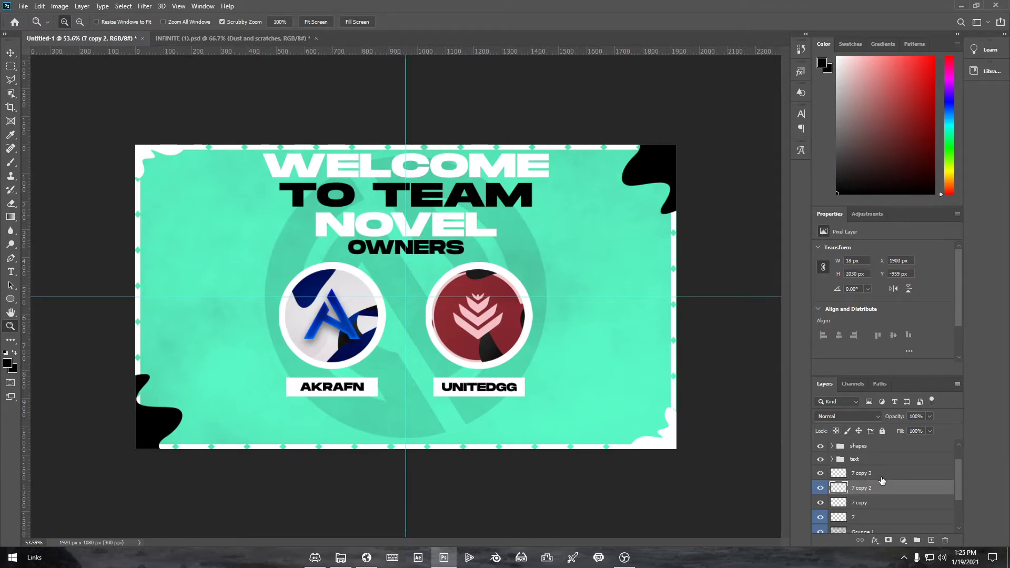
pyautogui.click(882, 476)
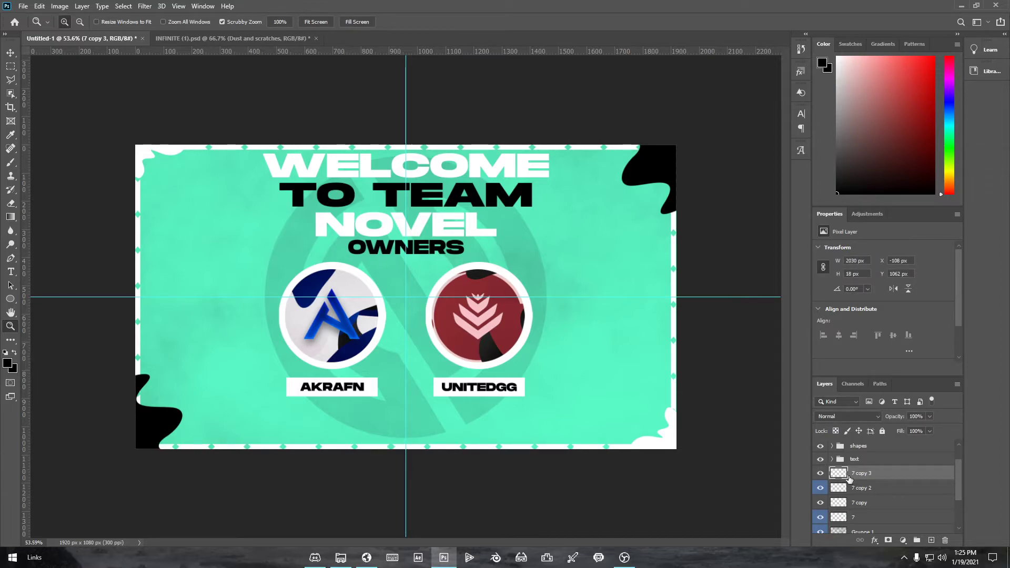
pyautogui.hotkey('ctrl', 'u')
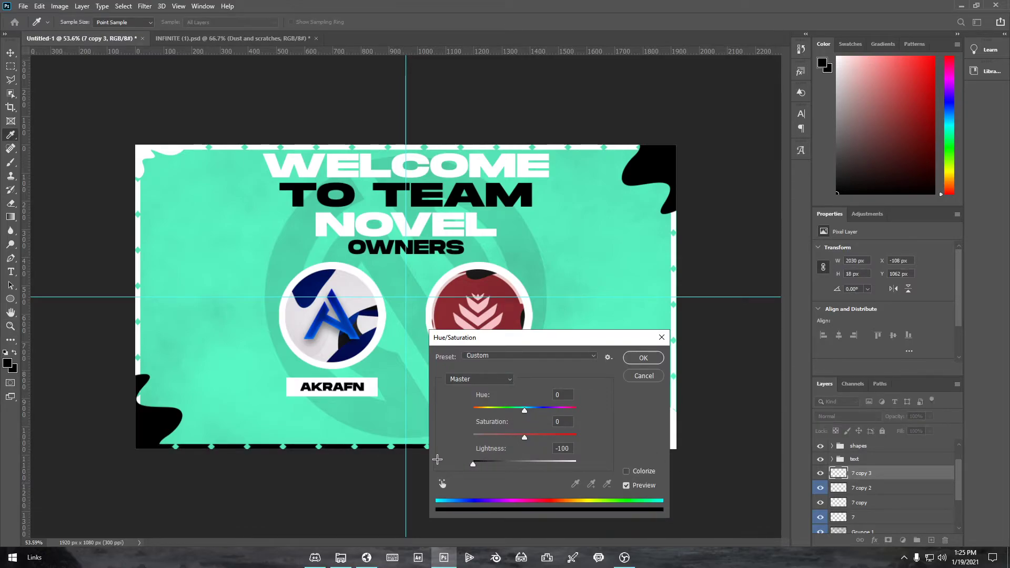
pyautogui.click(628, 376)
pyautogui.press('z')
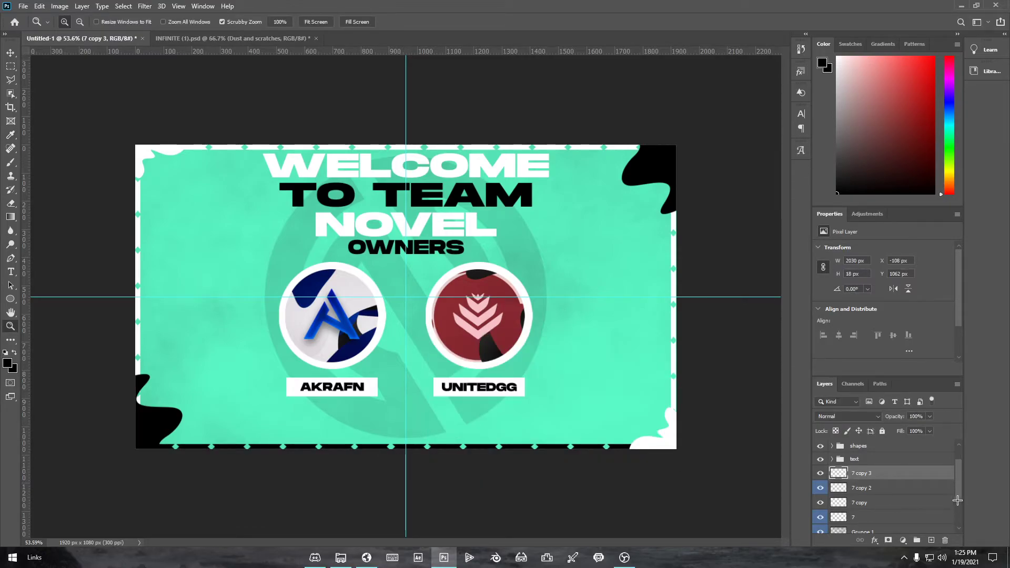
# Turn the diamond strip along the canvas's left edge black with a Hue/Saturation lightness of -100
pyautogui.scroll(-2, 862, 488)
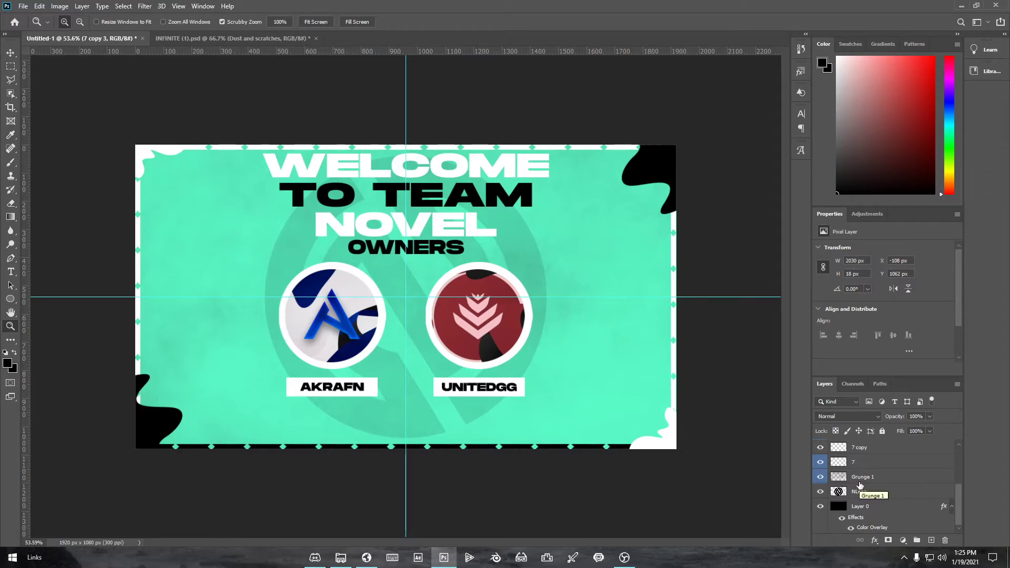
pyautogui.scroll(2, 860, 485)
pyautogui.click(821, 487)
pyautogui.click(821, 487)
pyautogui.click(859, 486)
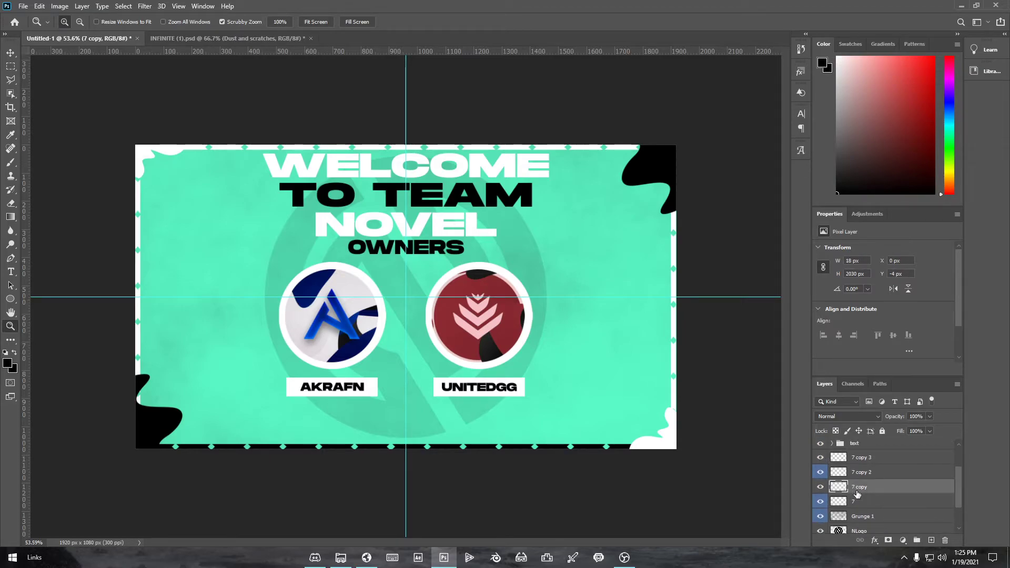
pyautogui.hotkey('ctrl', 'u')
pyautogui.moveTo(525, 463); pyautogui.dragTo(401, 448)
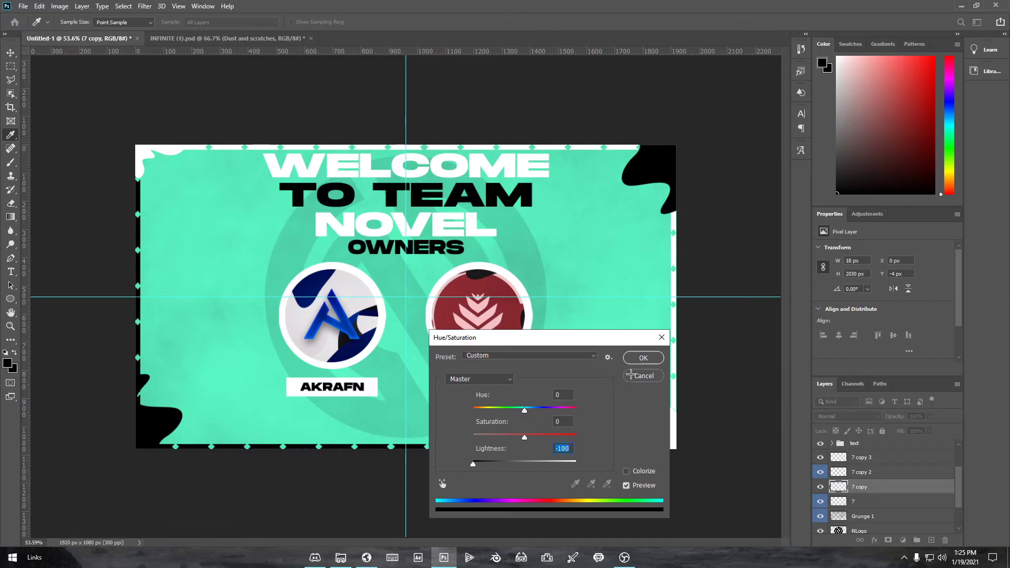
pyautogui.click(644, 358)
pyautogui.press('z')
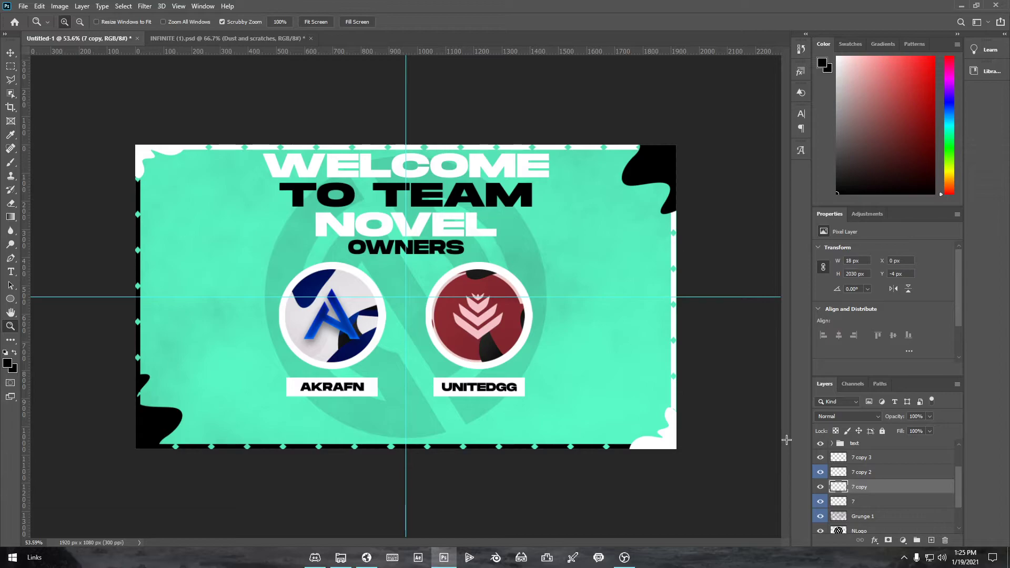
# Group the four diamond strip layers with the Grunge 1 layer and name the group grunge
pyautogui.click(231, 39)
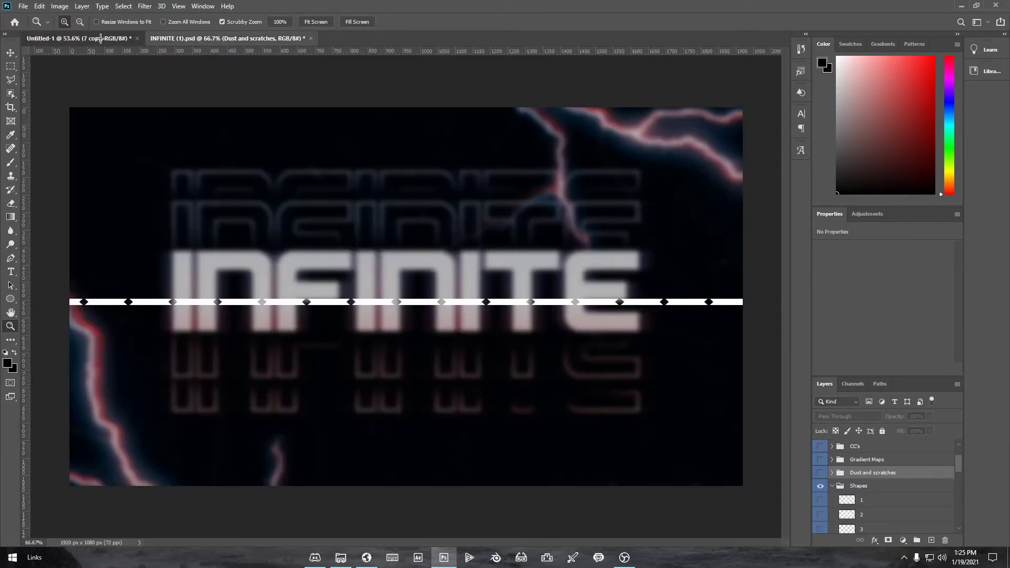
pyautogui.click(100, 39)
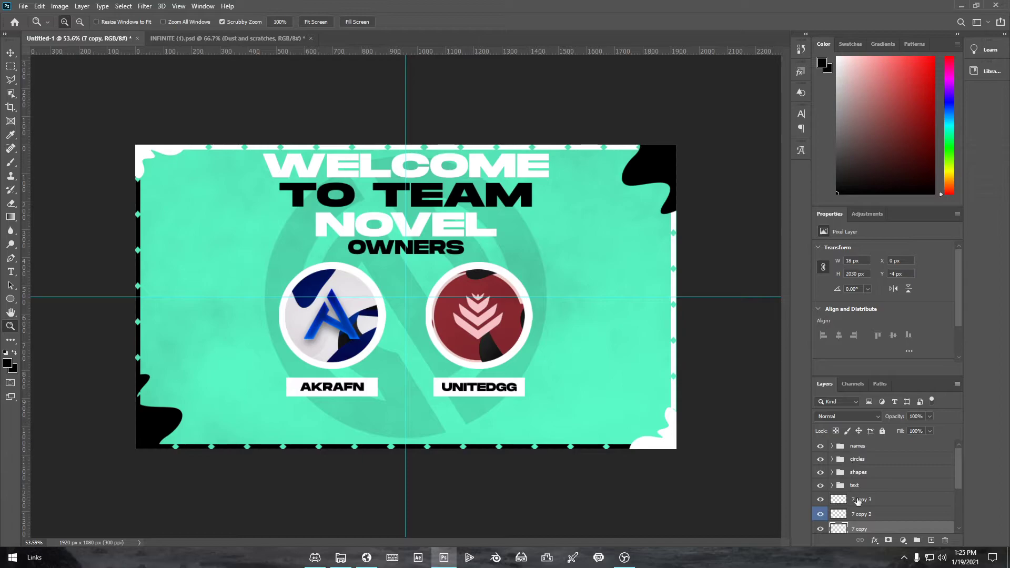
pyautogui.click(853, 500)
pyautogui.scroll(-3, 863, 502)
pyautogui.keyDown('shift'); pyautogui.click(874, 485); pyautogui.keyUp('shift')
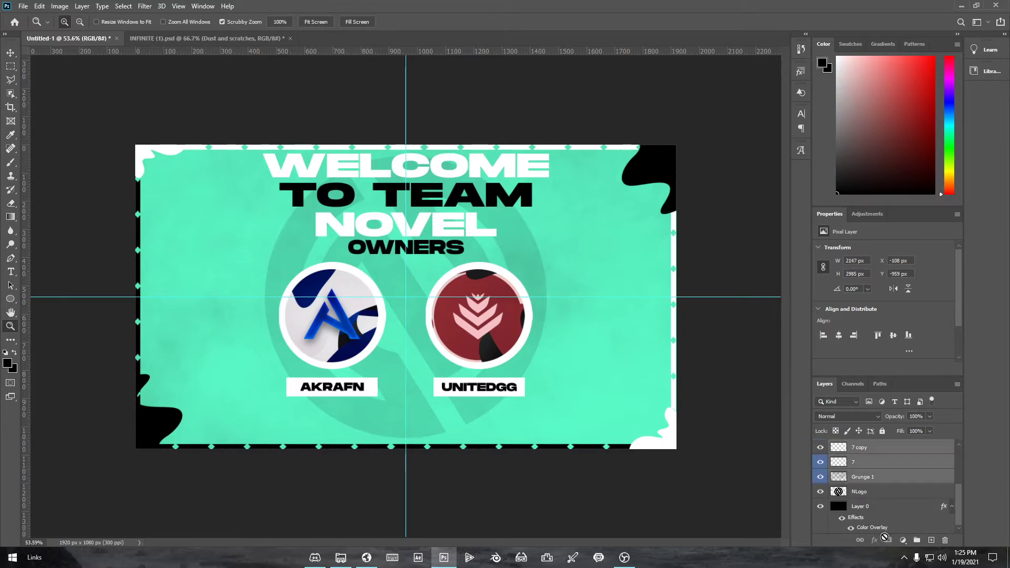
pyautogui.click(917, 541)
pyautogui.doubleClick(857, 478)
pyautogui.write('drunge')
pyautogui.press('Return')
pyautogui.scroll(1, 869, 474)
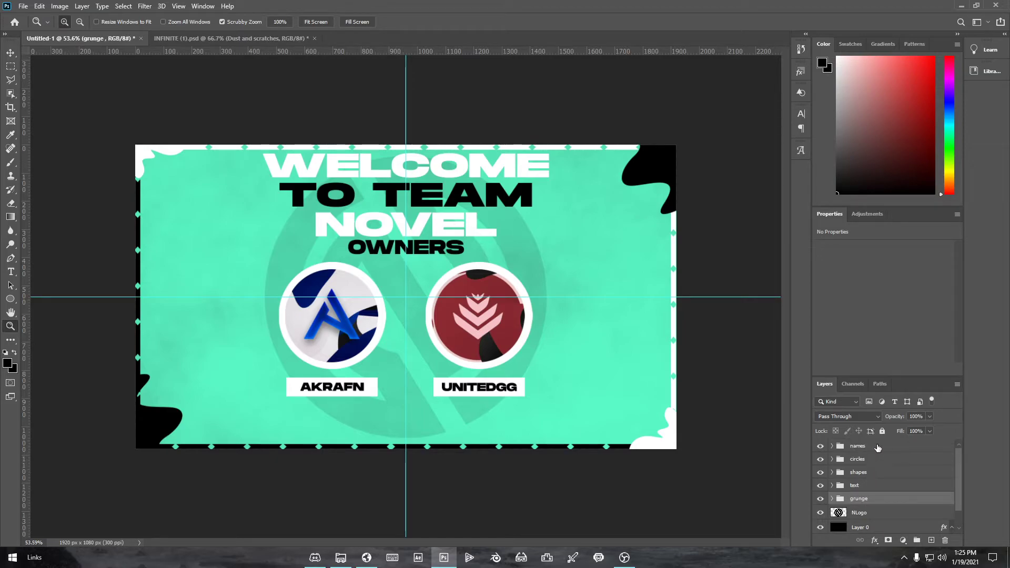
# Add a Brightness/Contrast adjustment layer above all groups, with brightness 0 and contrast -11
pyautogui.click(876, 446)
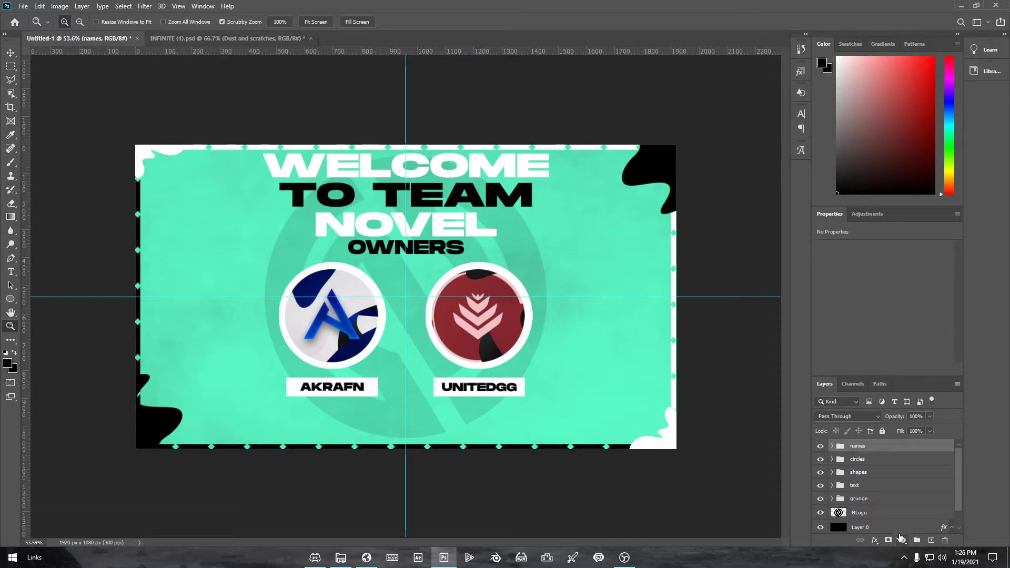
pyautogui.click(902, 540)
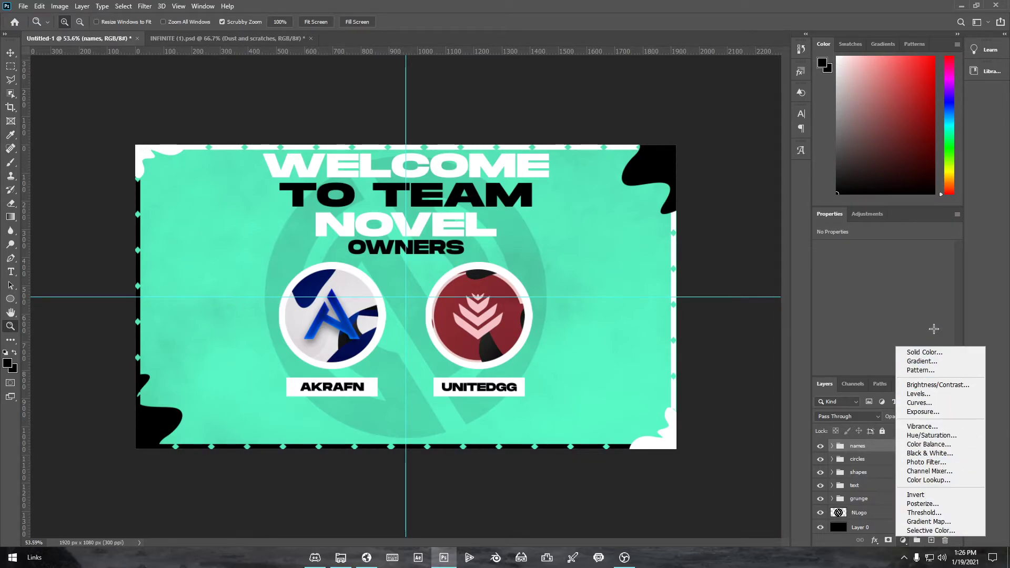
pyautogui.click(925, 386)
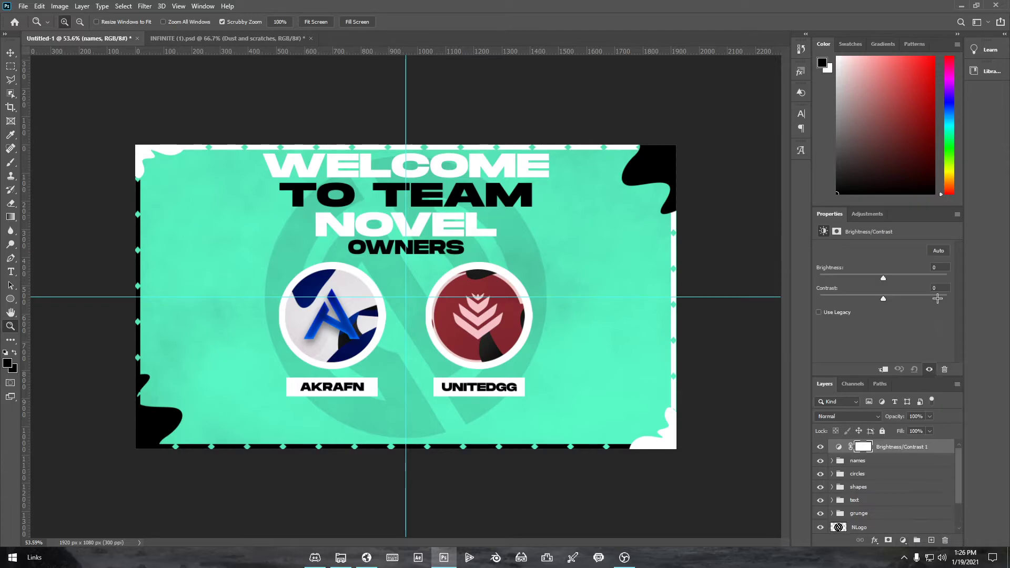
pyautogui.moveTo(885, 278); pyautogui.dragTo(875, 301)
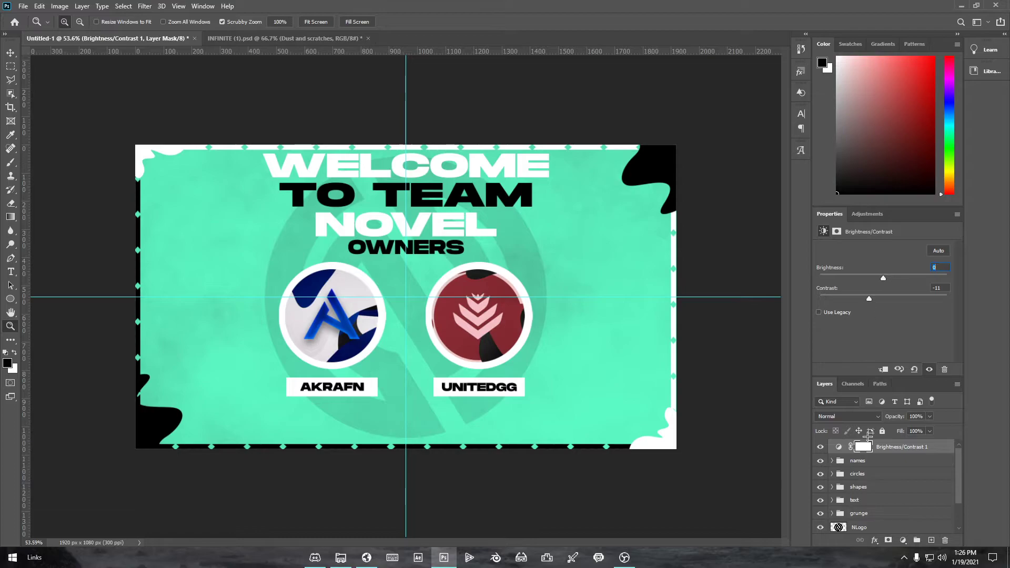
pyautogui.keyDown('ctrl'); pyautogui.click(895, 448); pyautogui.keyUp('ctrl')
pyautogui.click(894, 448)
# Try a Levels adjustment layer with shifted midtones over the whole banner and delete it
pyautogui.click(903, 540)
pyautogui.click(916, 401)
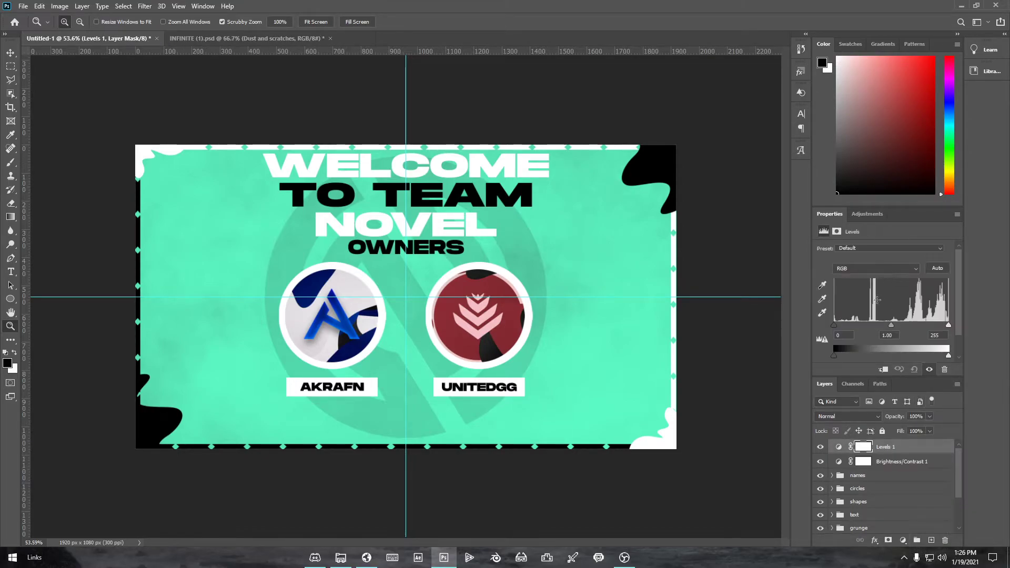
pyautogui.moveTo(891, 325)
pyautogui.mouseDown()
pyautogui.moveTo(912, 320)
pyautogui.moveTo(899, 316)
pyautogui.mouseUp()
pyautogui.click(893, 449)
pyautogui.press('Delete')
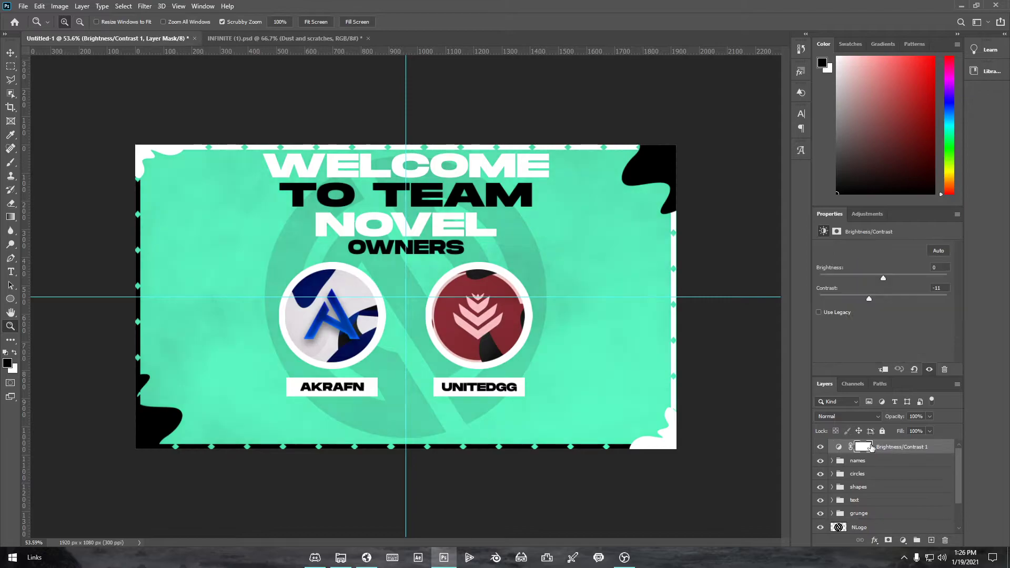
# Try a Curves adjustment layer with a bent midpoint over the whole banner and delete it
pyautogui.click(903, 541)
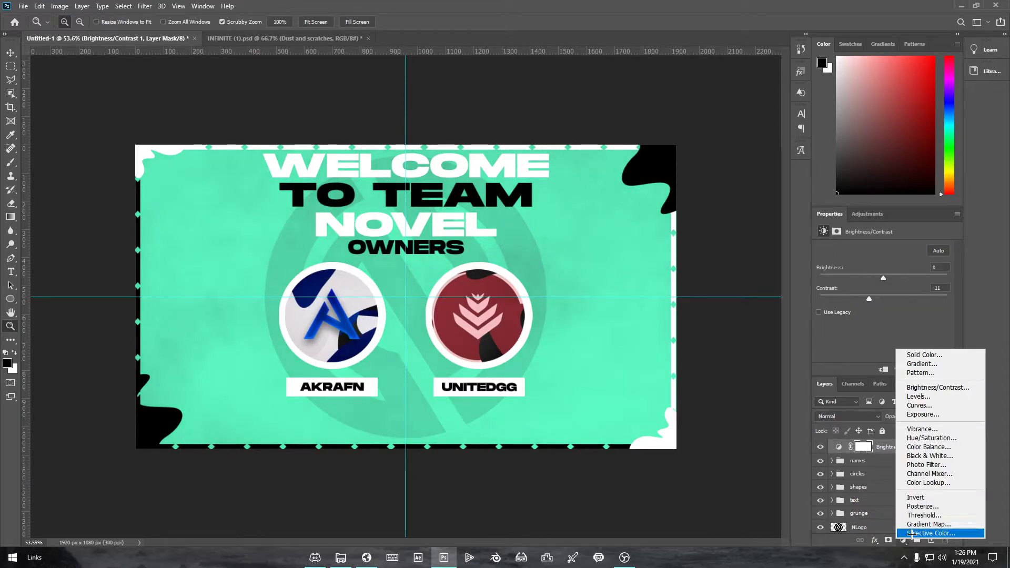
pyautogui.click(925, 405)
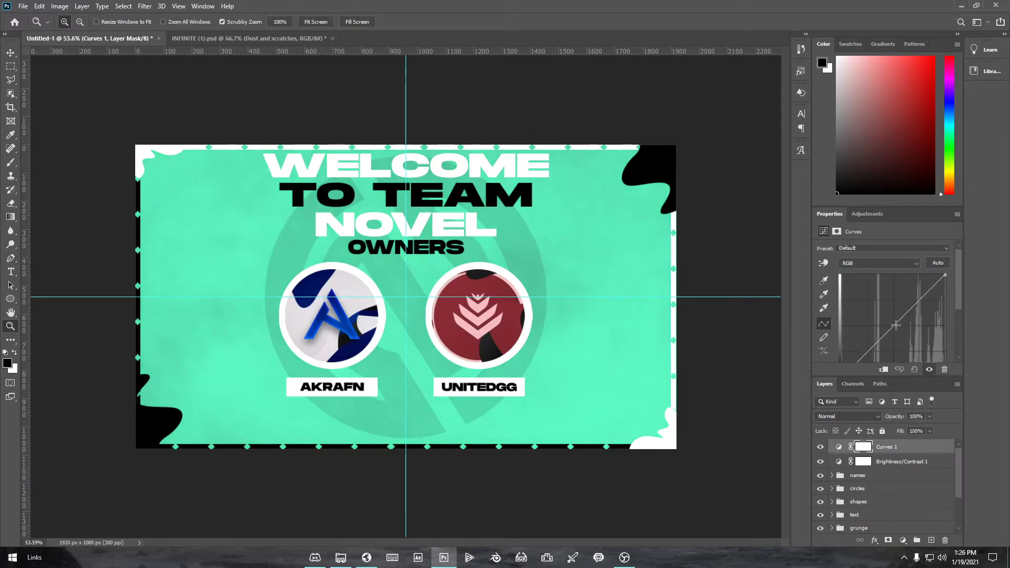
pyautogui.moveTo(895, 325); pyautogui.dragTo(859, 269)
pyautogui.moveTo(888, 330)
pyautogui.mouseDown()
pyautogui.moveTo(887, 315)
pyautogui.moveTo(895, 324)
pyautogui.mouseUp()
pyautogui.click(896, 451)
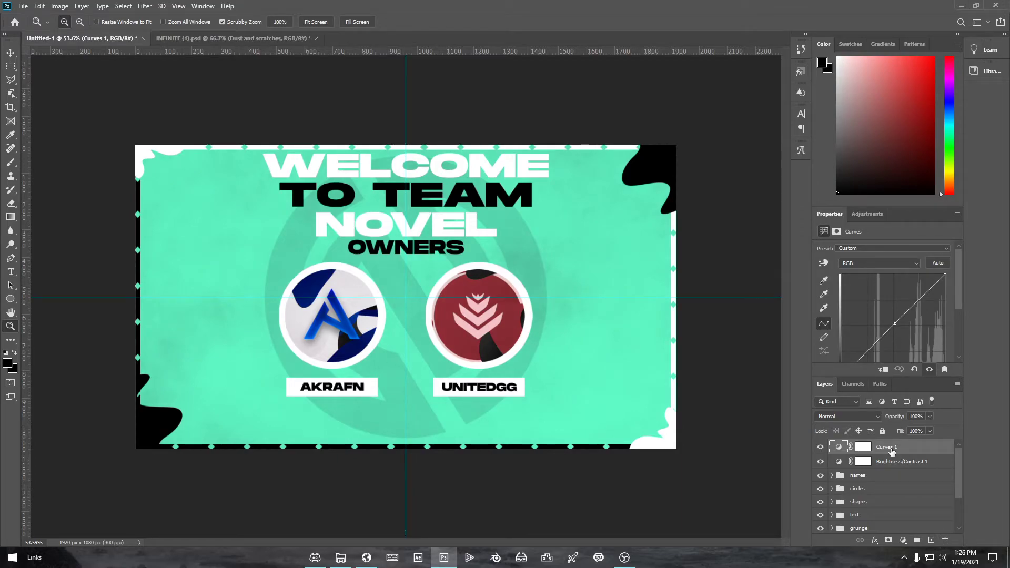
pyautogui.press('Delete')
# Add a Vibrance adjustment layer above Brightness/Contrast with vibrance +49 and saturation -1
pyautogui.click(903, 541)
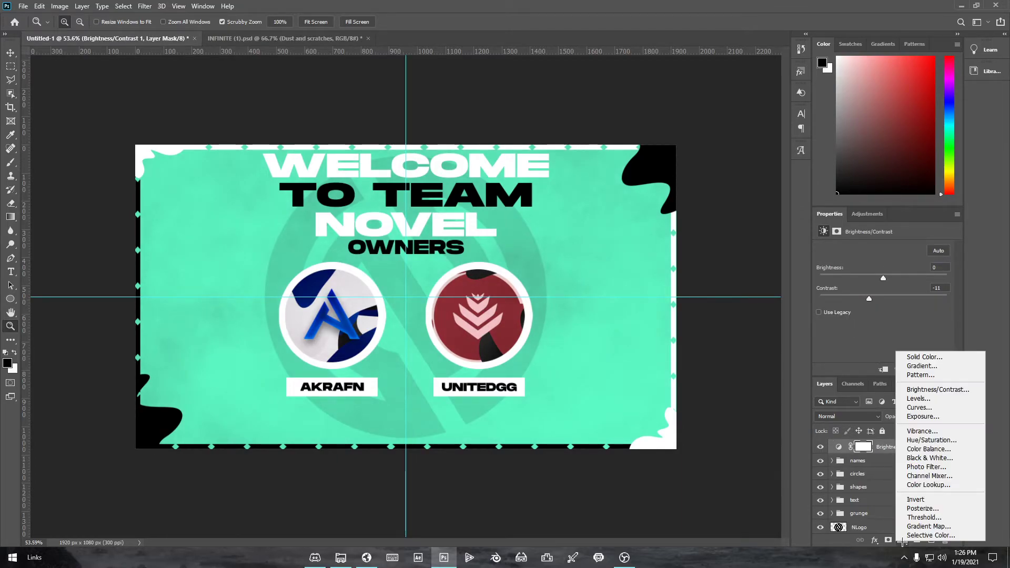
pyautogui.click(922, 431)
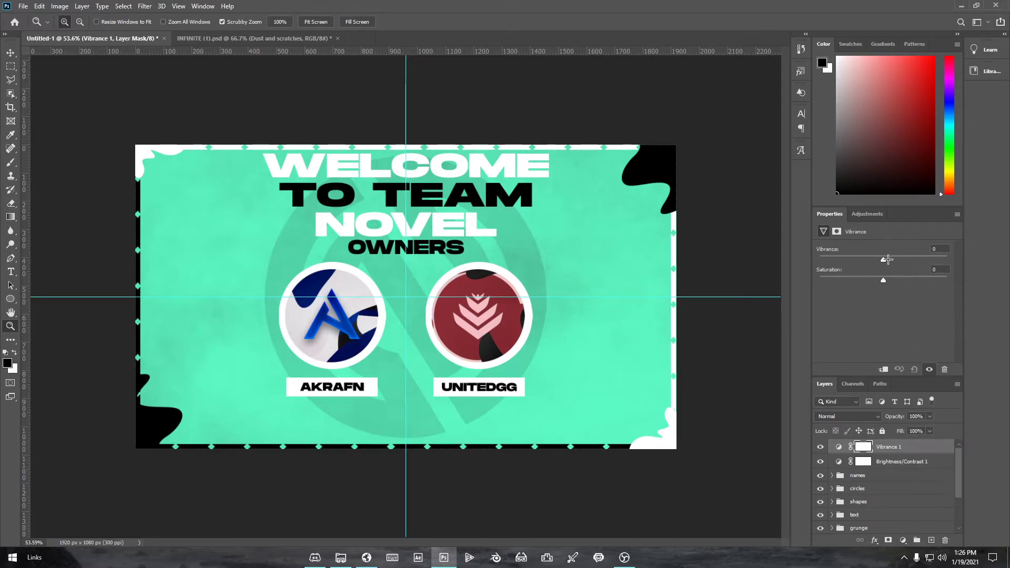
pyautogui.moveTo(885, 260); pyautogui.dragTo(883, 311)
pyautogui.click(883, 279)
pyautogui.click(884, 448)
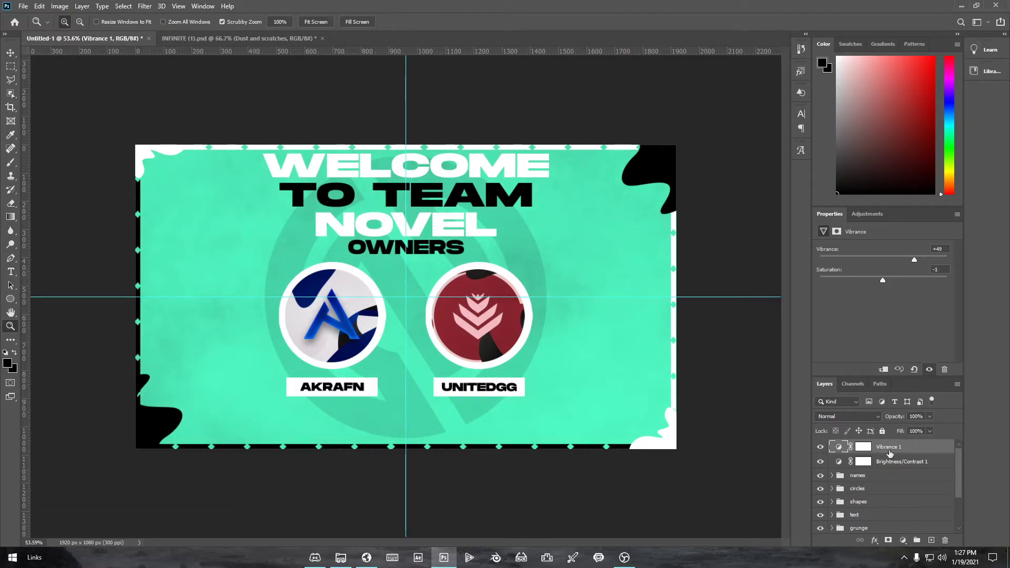
# Add a Photo Filter adjustment layer above Vibrance using the Underwater filter at 10% density
pyautogui.click(904, 541)
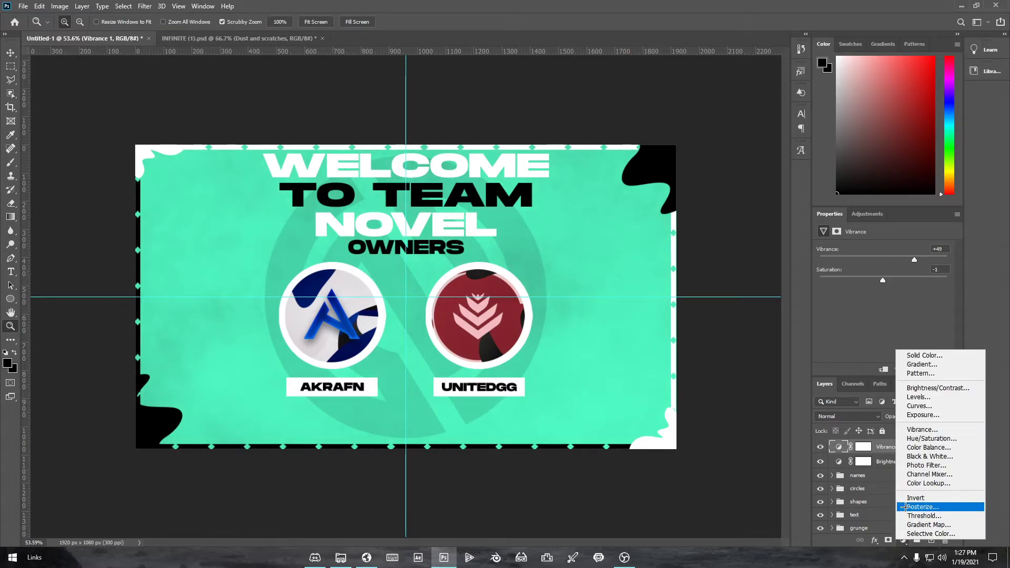
pyautogui.click(926, 465)
pyautogui.click(882, 248)
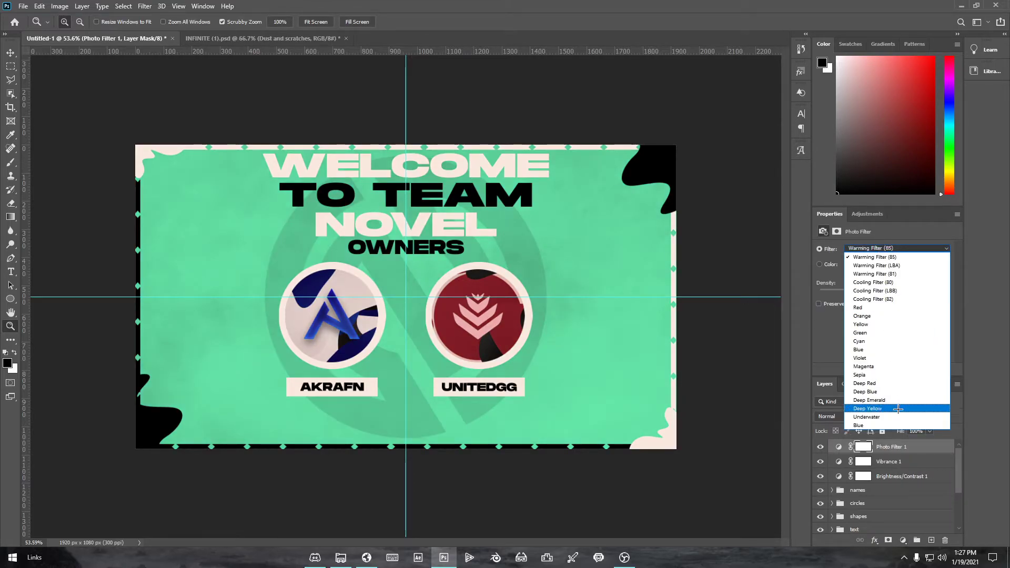
pyautogui.click(900, 428)
pyautogui.scroll(3, 874, 250)
pyautogui.scroll(-11, 874, 249)
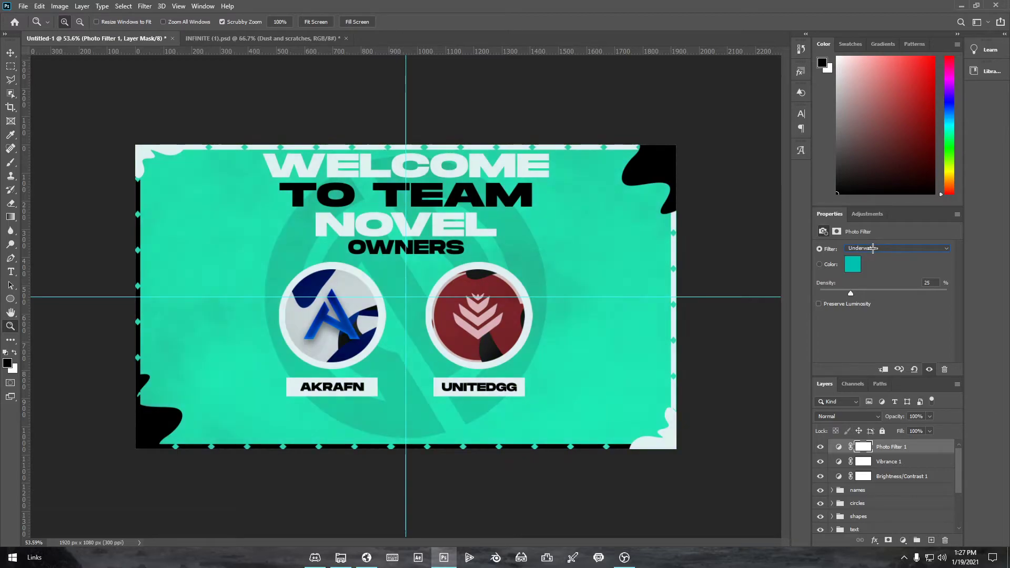
pyautogui.moveTo(853, 291); pyautogui.dragTo(831, 292)
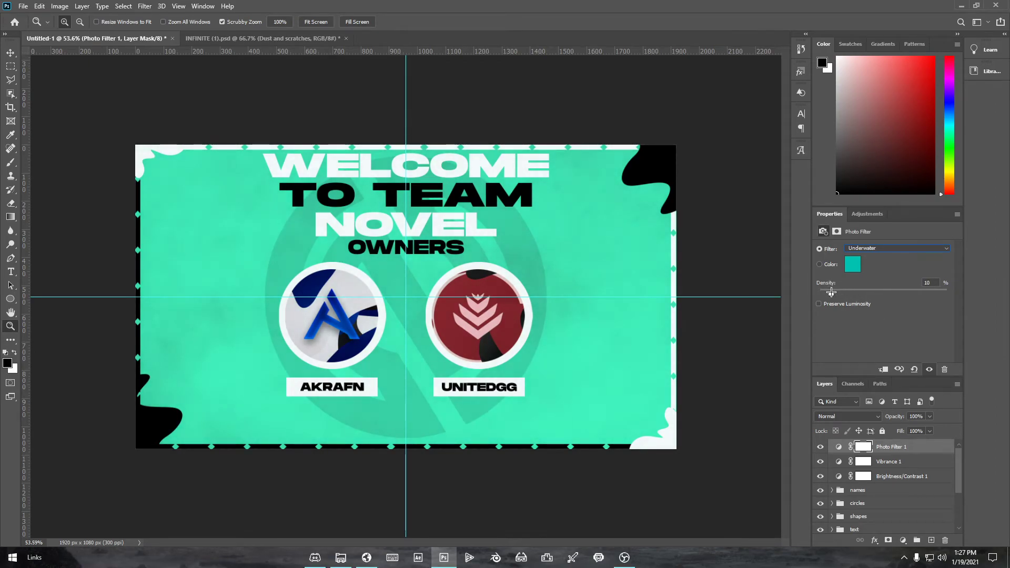
pyautogui.click(893, 452)
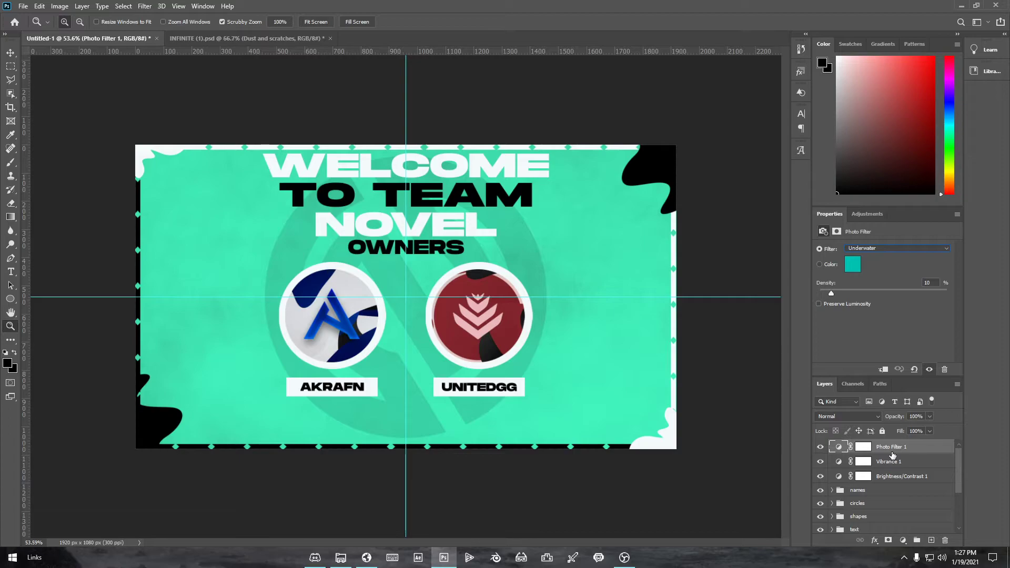
# Try a Black & White adjustment layer with the Lighter preset over the whole banner and delete it
pyautogui.click(904, 541)
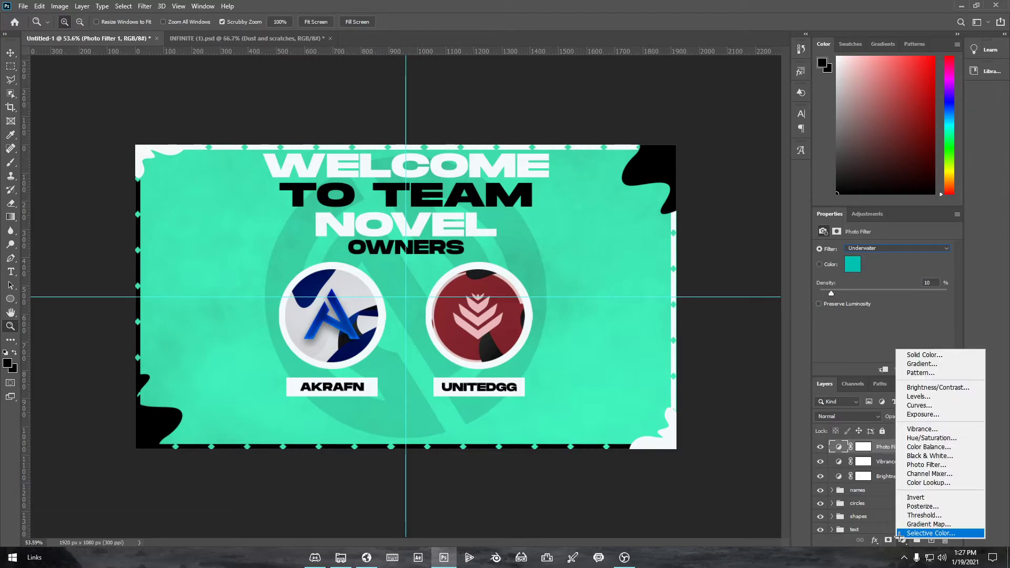
pyautogui.click(945, 456)
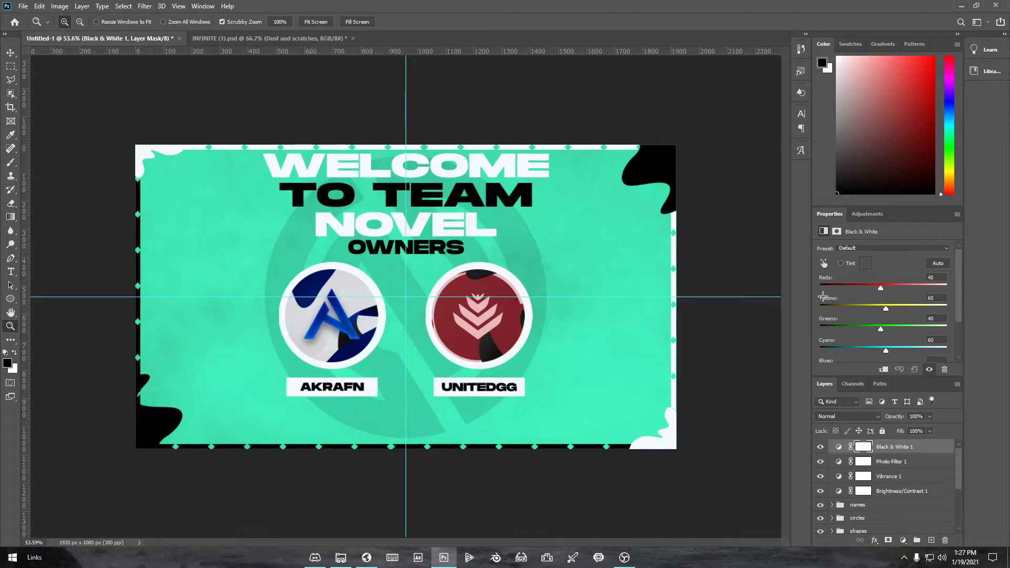
pyautogui.click(849, 248)
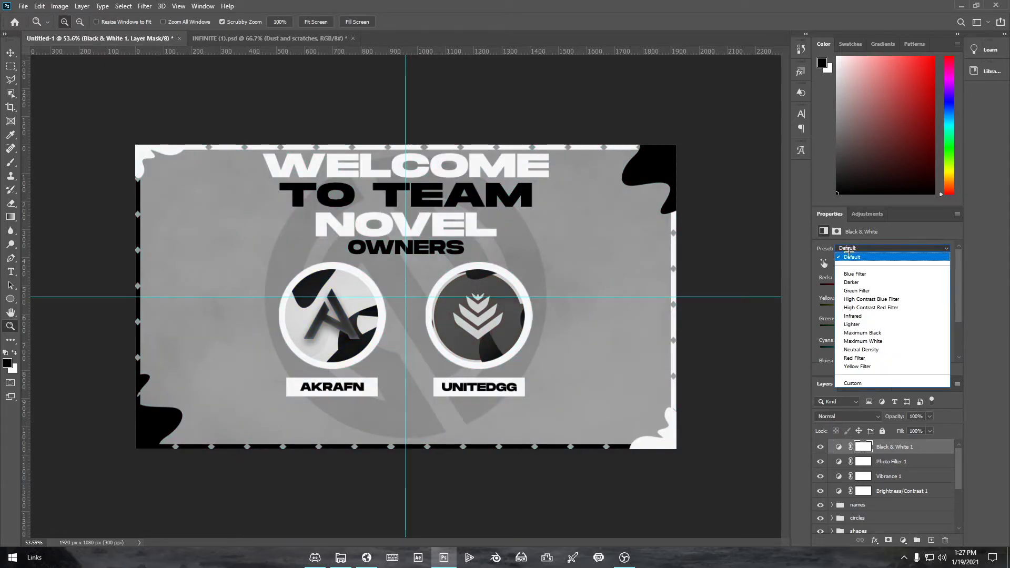
pyautogui.click(852, 324)
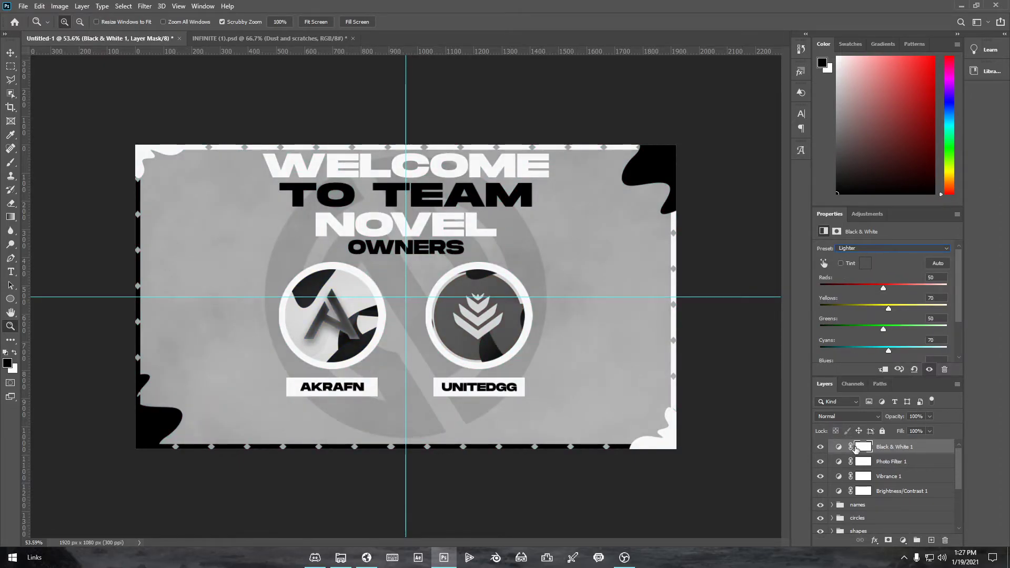
pyautogui.click(888, 451)
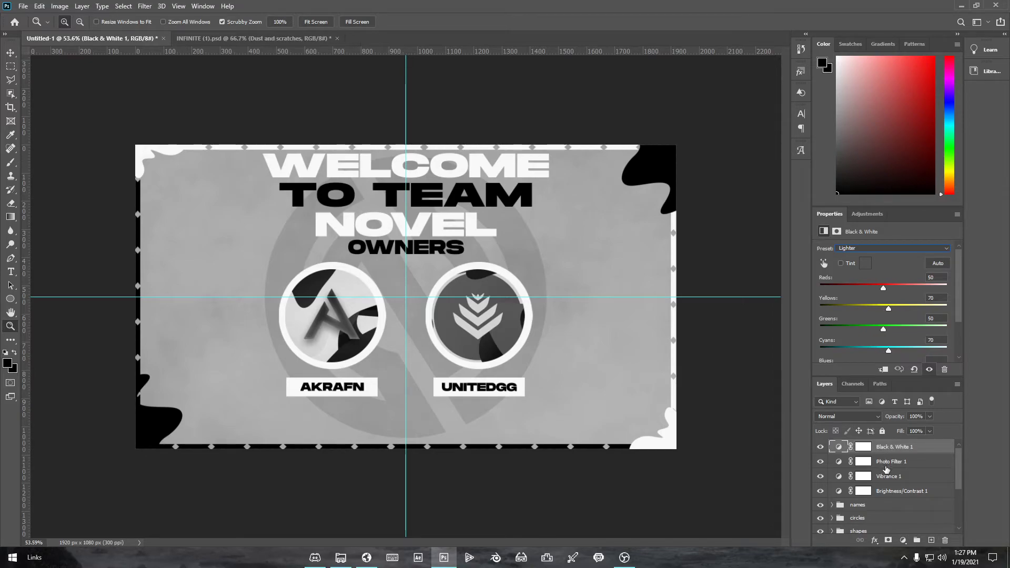
pyautogui.rightClick(903, 447)
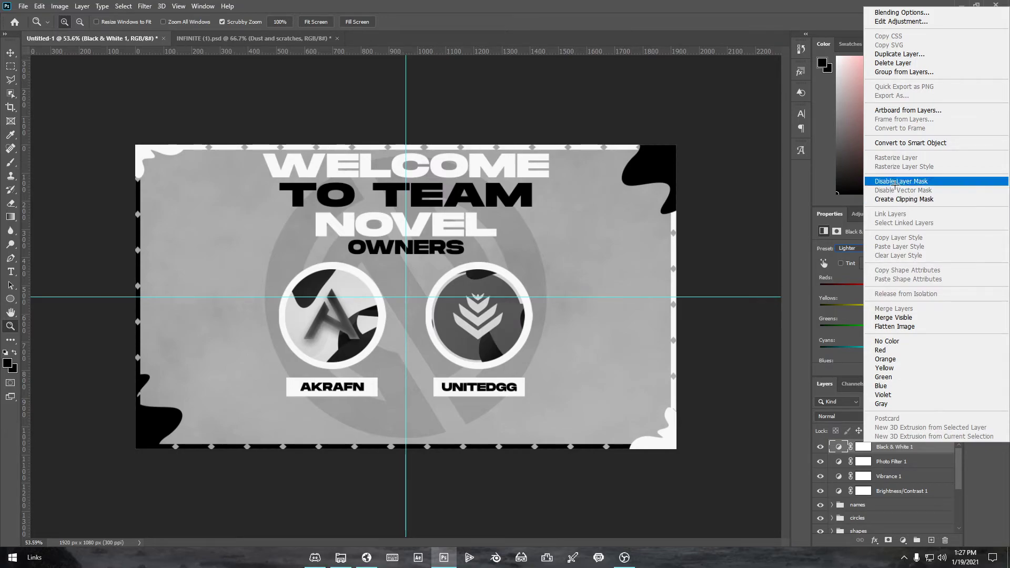
pyautogui.click(847, 460)
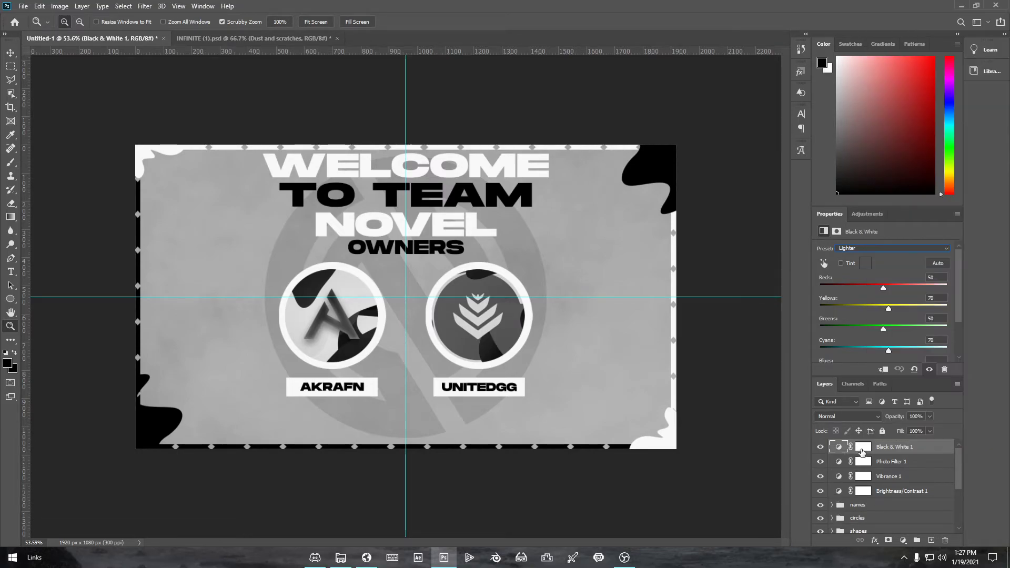
pyautogui.press('Delete')
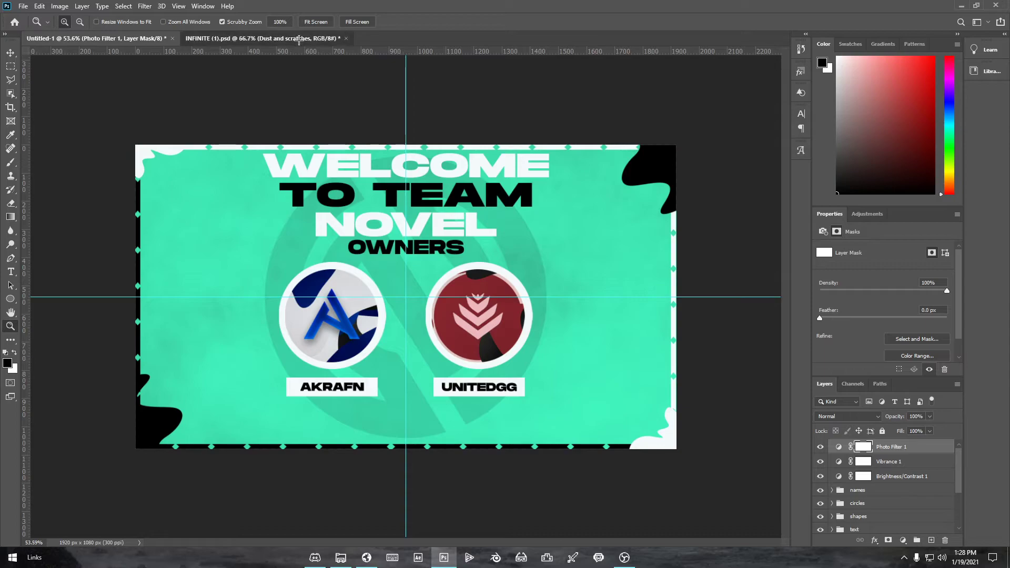
# Close INFINITE (1).psd without saving its changes
pyautogui.click(227, 37)
pyautogui.click(346, 38)
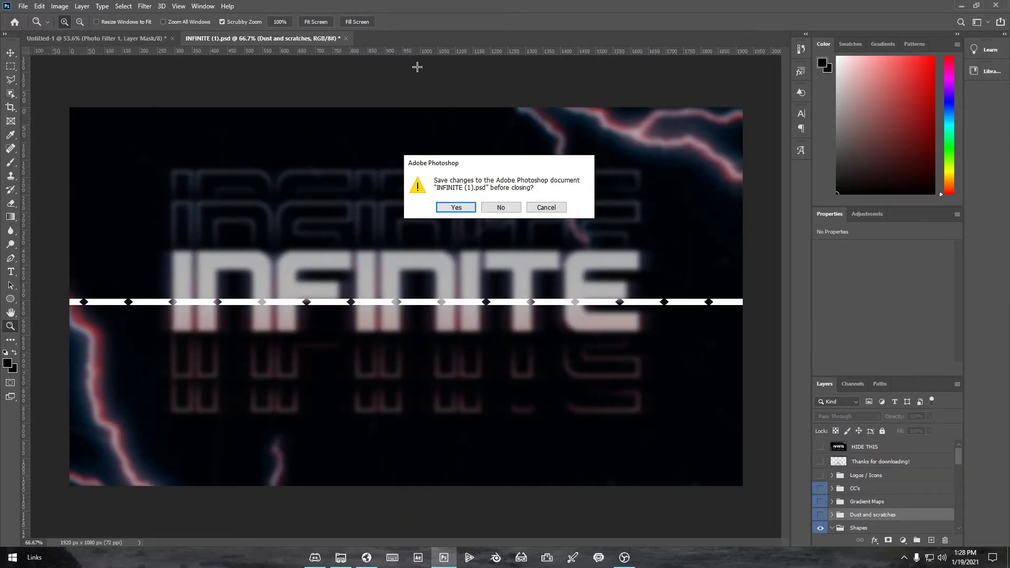
pyautogui.click(498, 207)
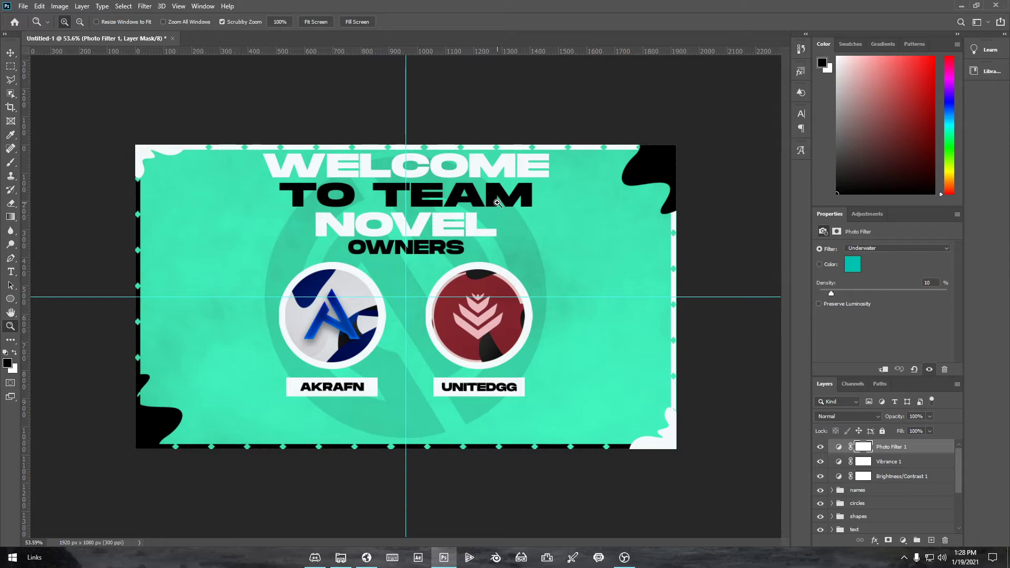
# Activate the Brush tool and collapse the General Brushes preset group
pyautogui.press('b')
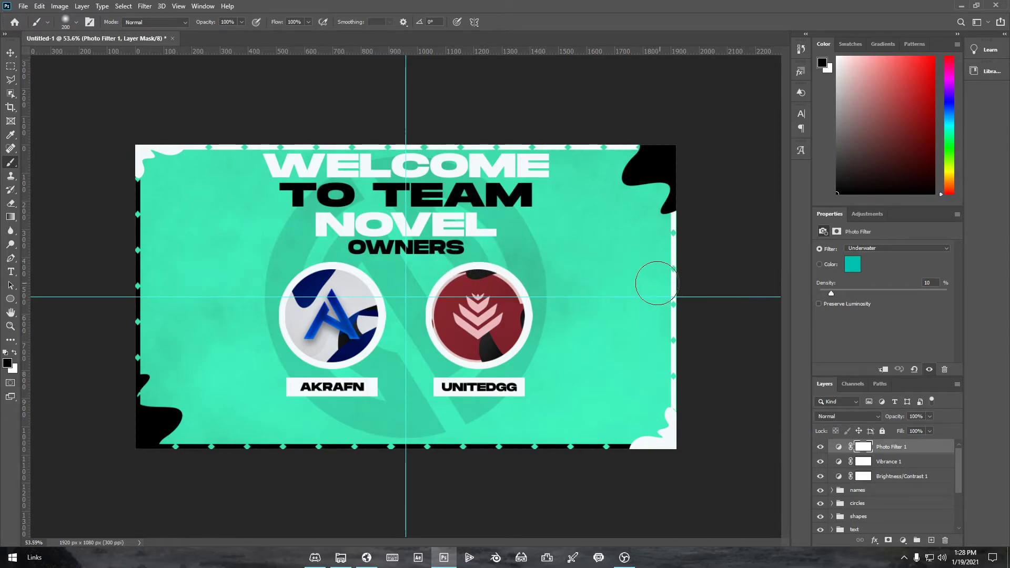
pyautogui.rightClick(475, 241)
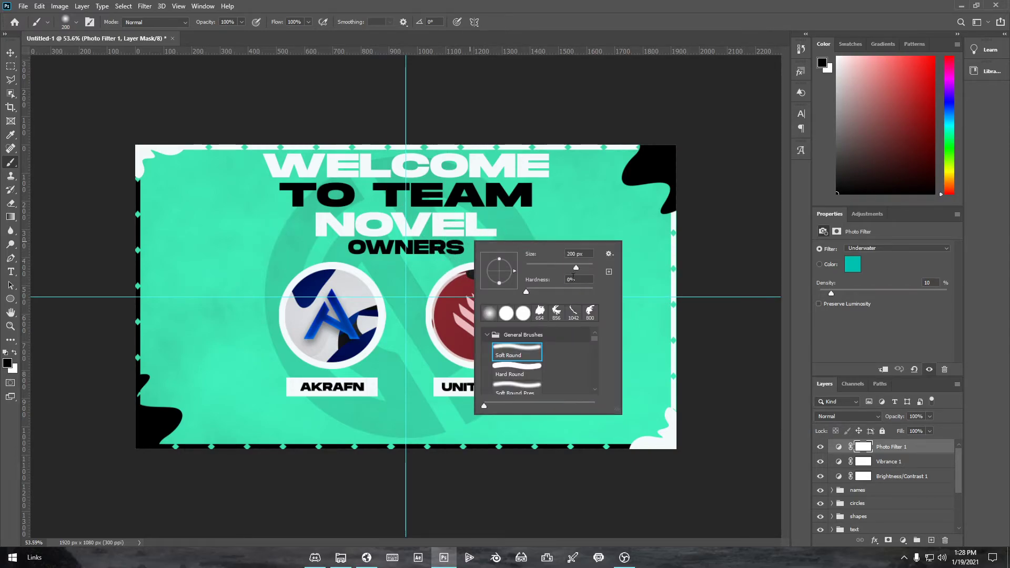
pyautogui.scroll(-10, 595, 341)
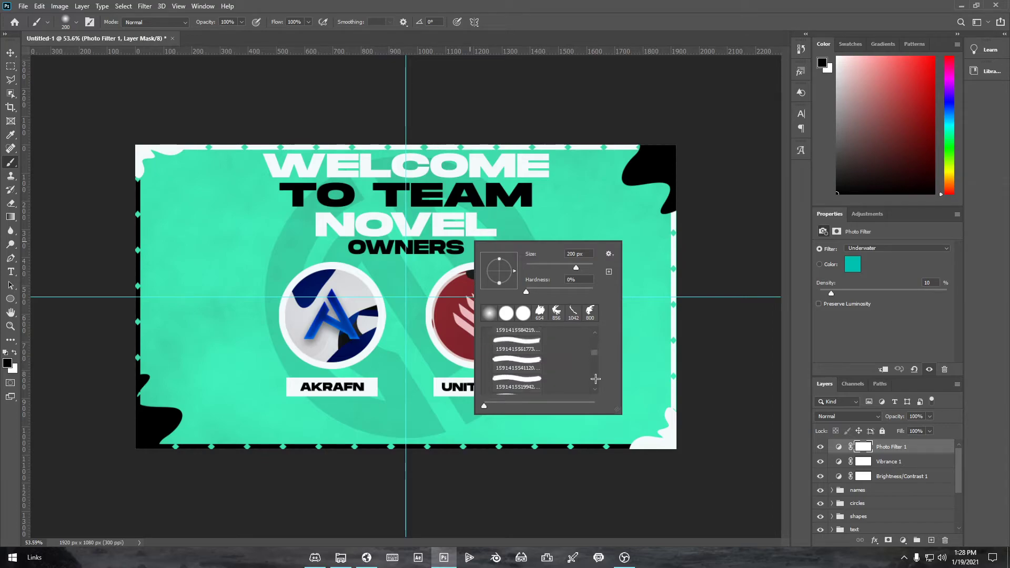
pyautogui.scroll(10, 598, 347)
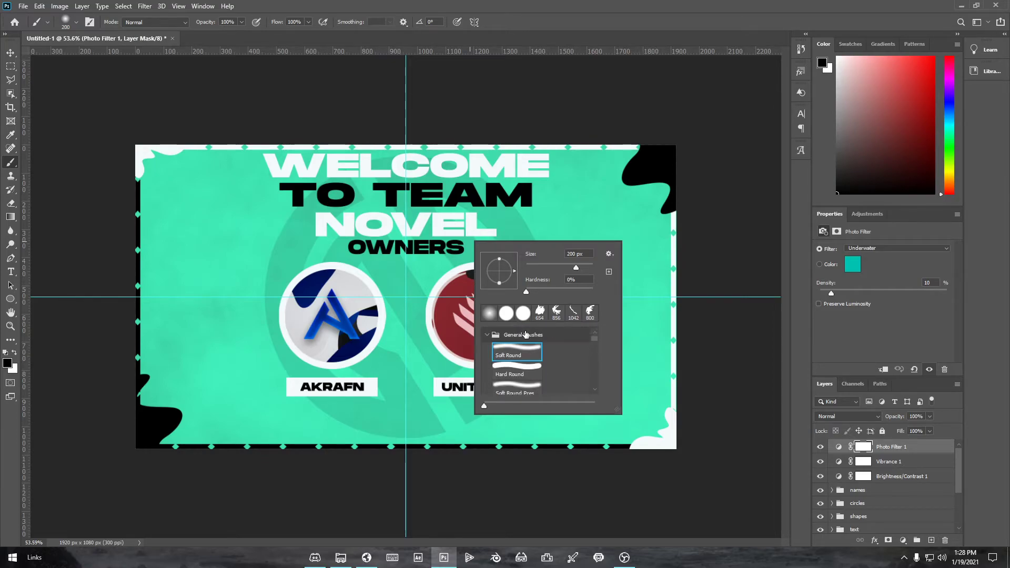
pyautogui.click(488, 335)
pyautogui.click(621, 286)
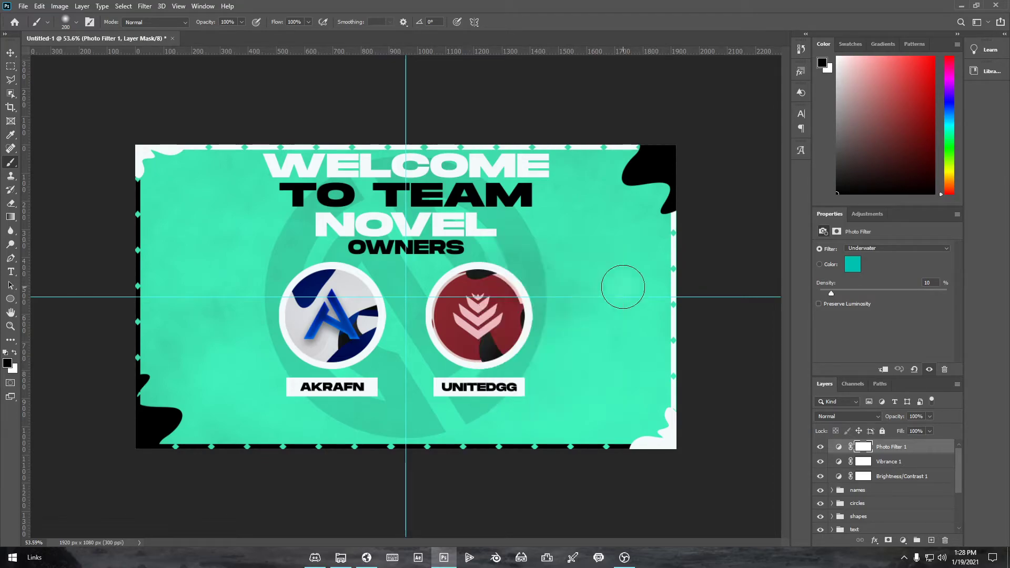
pyautogui.rightClick(551, 318)
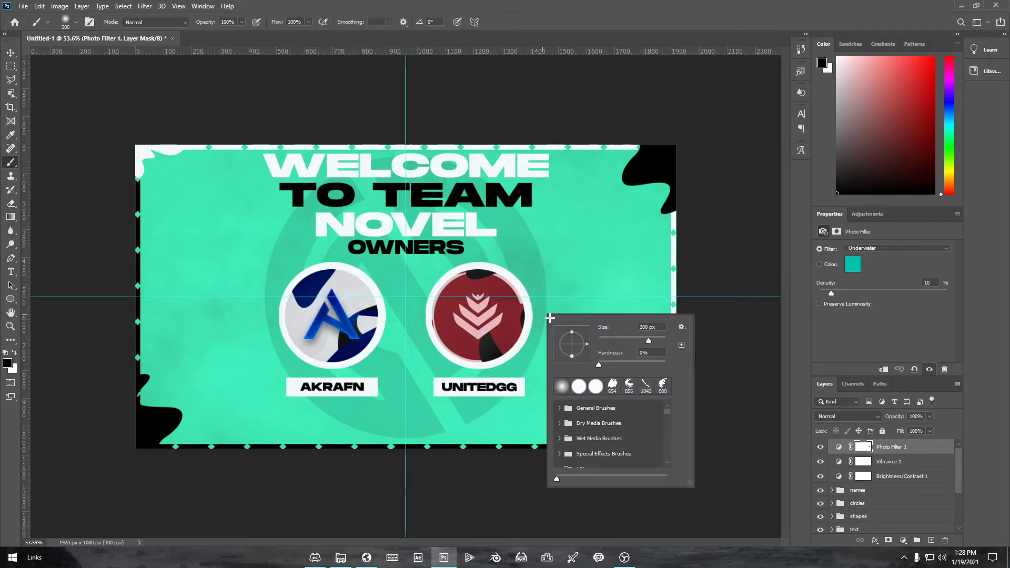
pyautogui.click(554, 209)
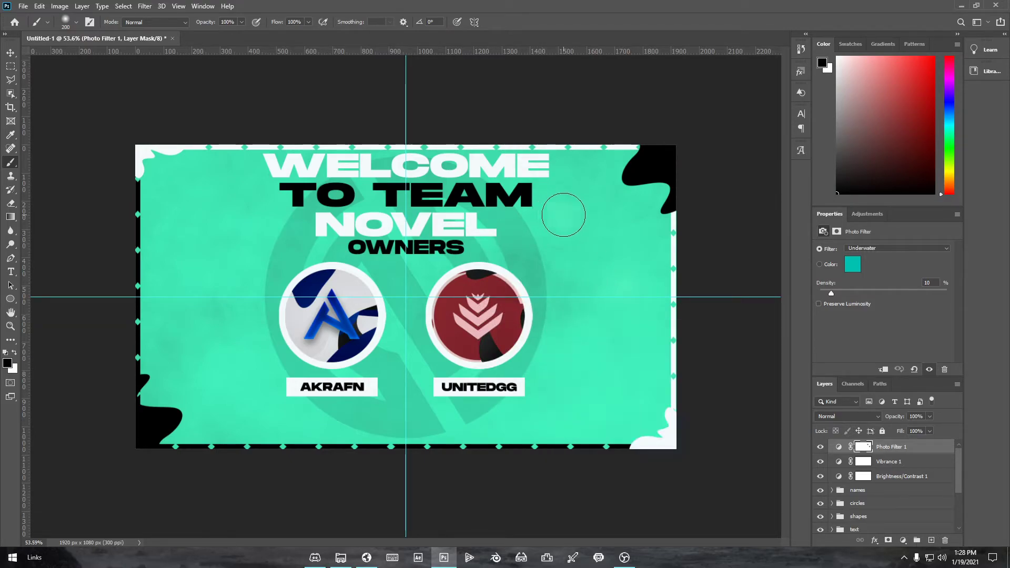
# Try the 1093 px Grunge Brush preset and the 891 px splash preset from the group above it
pyautogui.rightClick(606, 249)
pyautogui.scroll(-3, 677, 359)
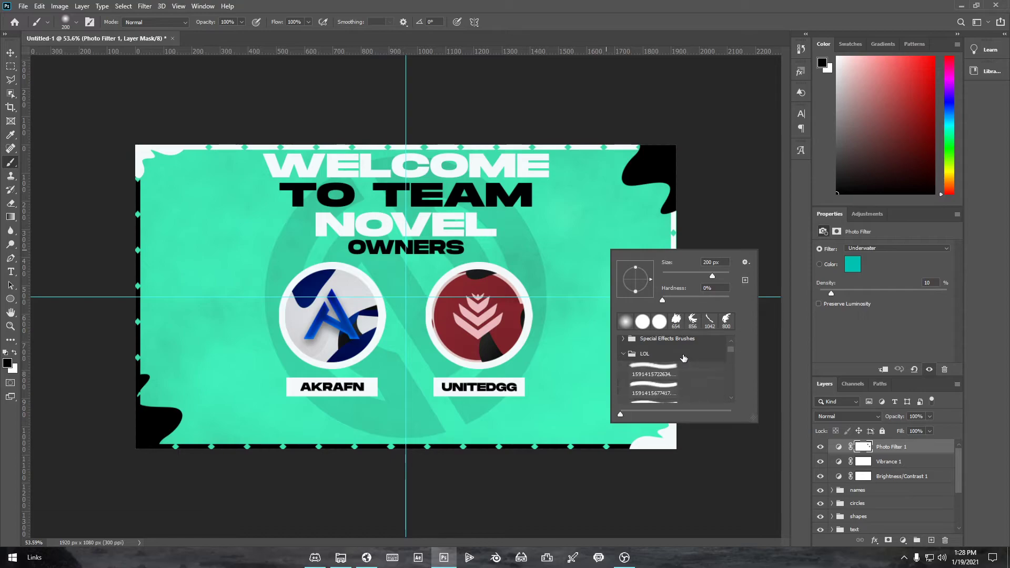
pyautogui.scroll(-3, 677, 362)
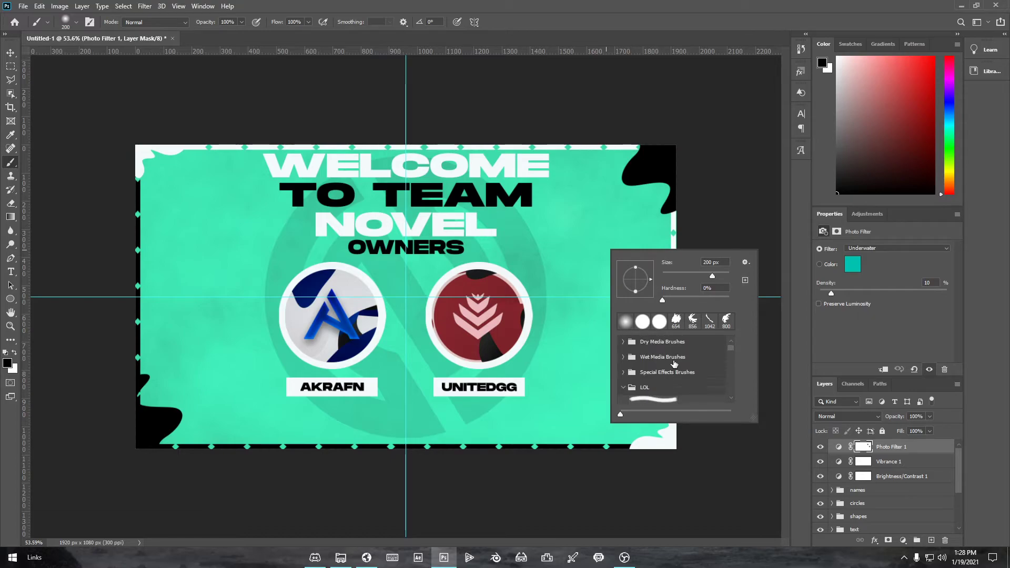
pyautogui.moveTo(731, 356); pyautogui.dragTo(732, 406)
pyautogui.click(636, 398)
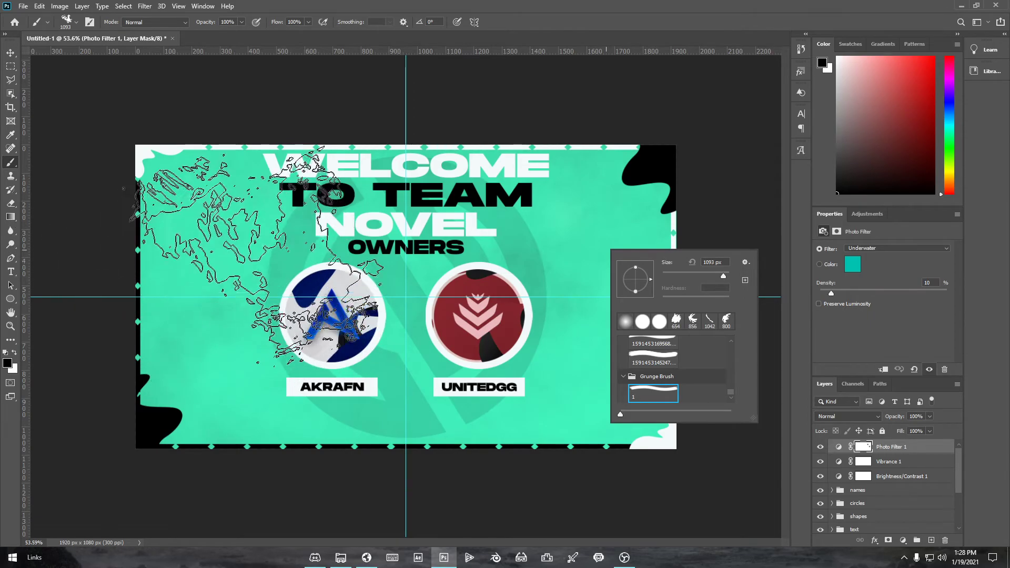
pyautogui.scroll(3, 658, 368)
pyautogui.click(653, 369)
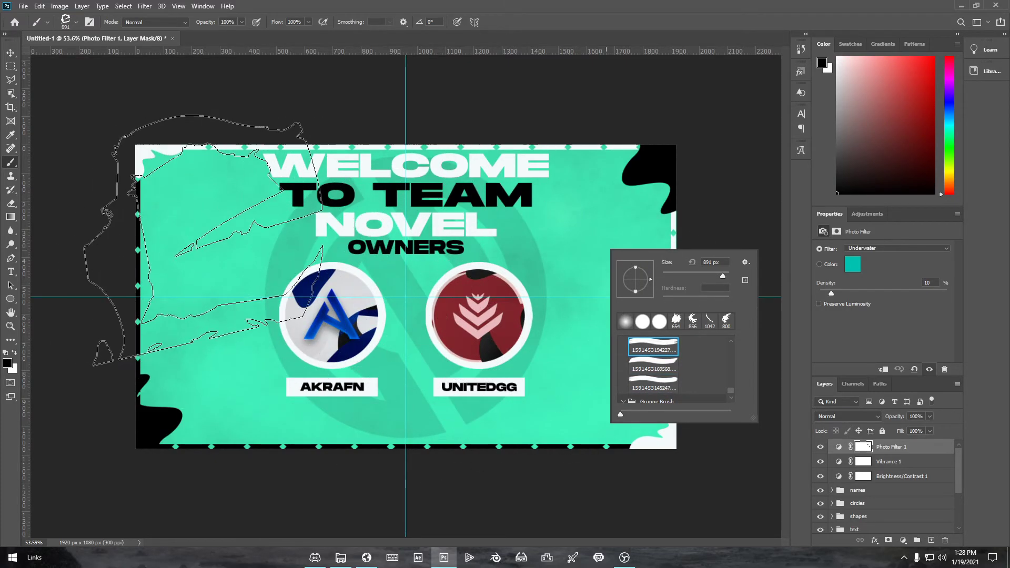
# Add a new empty layer directly above the names group, beneath the adjustment layers
pyautogui.click(895, 449)
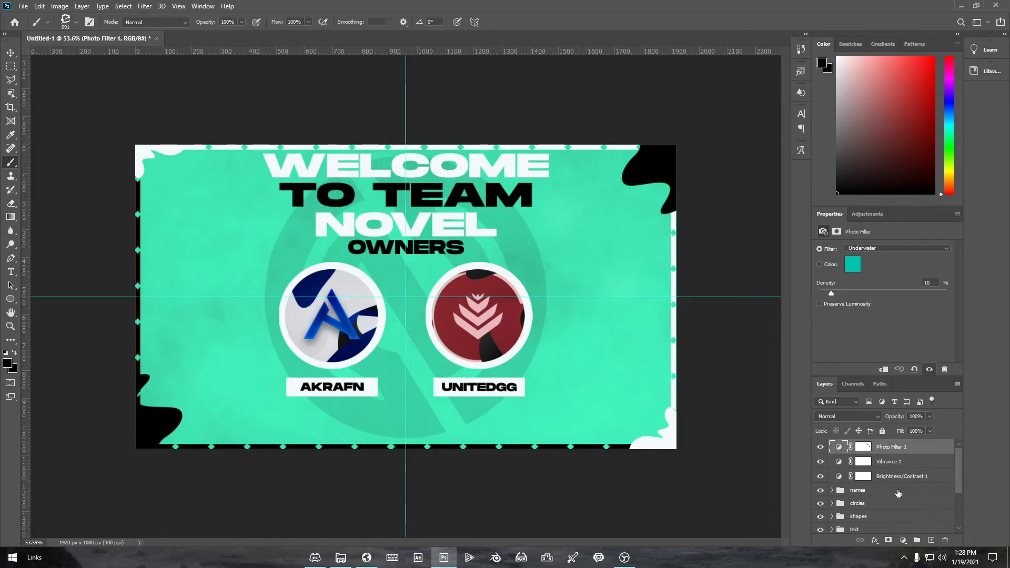
pyautogui.click(899, 493)
pyautogui.click(932, 541)
# Preview several splash brush presets in turn and select the 813 px jagged claw-like one
pyautogui.rightClick(203, 329)
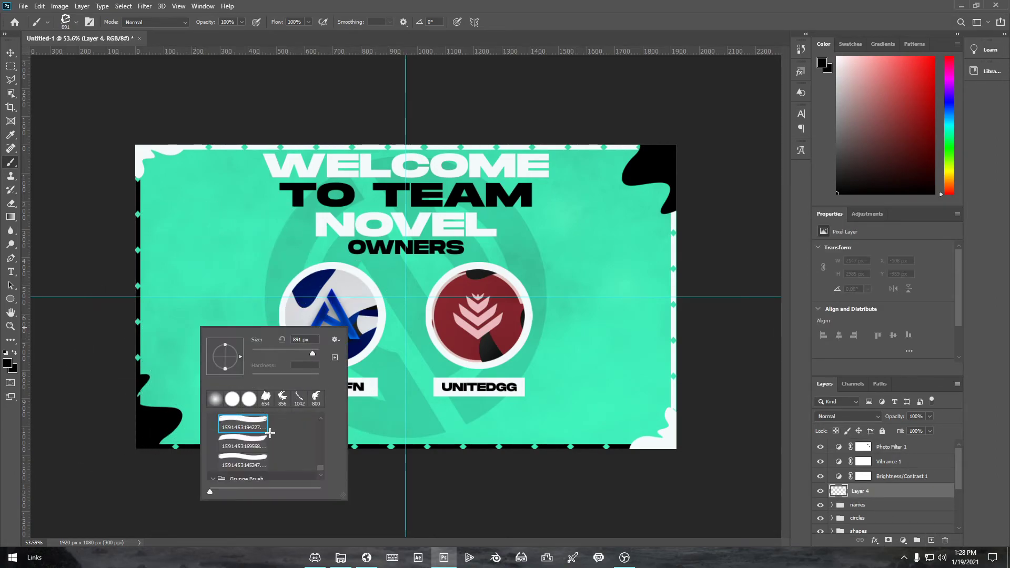
pyautogui.click(243, 431)
pyautogui.scroll(1, 261, 421)
pyautogui.click(261, 421)
pyautogui.scroll(1, 262, 421)
pyautogui.click(255, 424)
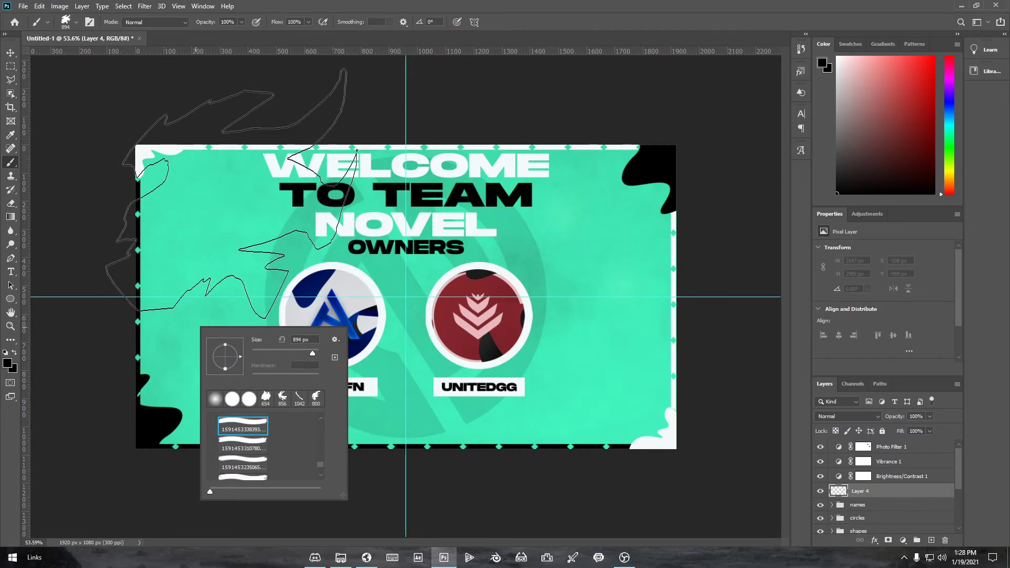
pyautogui.scroll(1, 253, 425)
pyautogui.click(253, 425)
pyautogui.scroll(1, 253, 426)
pyautogui.click(254, 428)
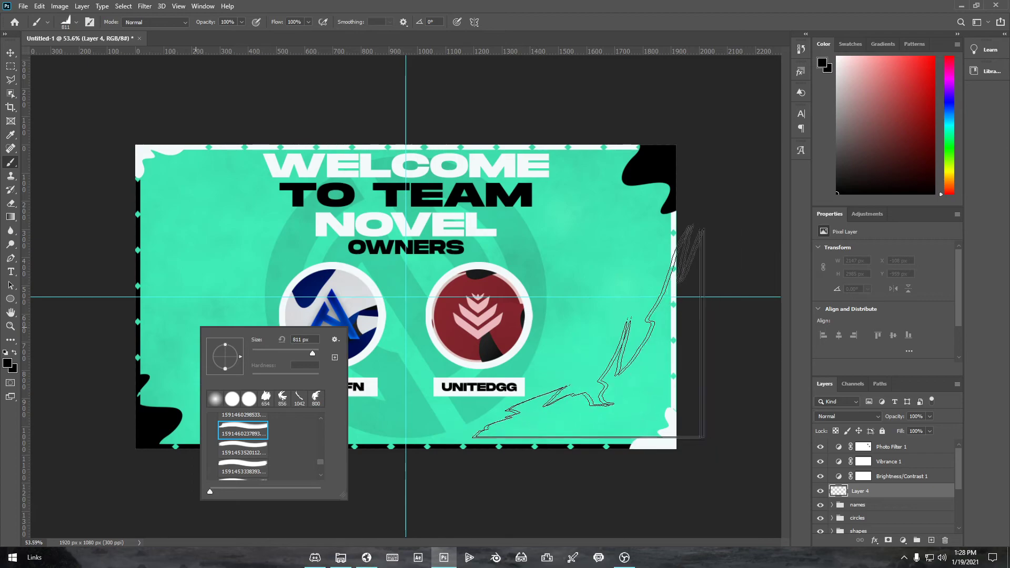
pyautogui.scroll(1, 251, 428)
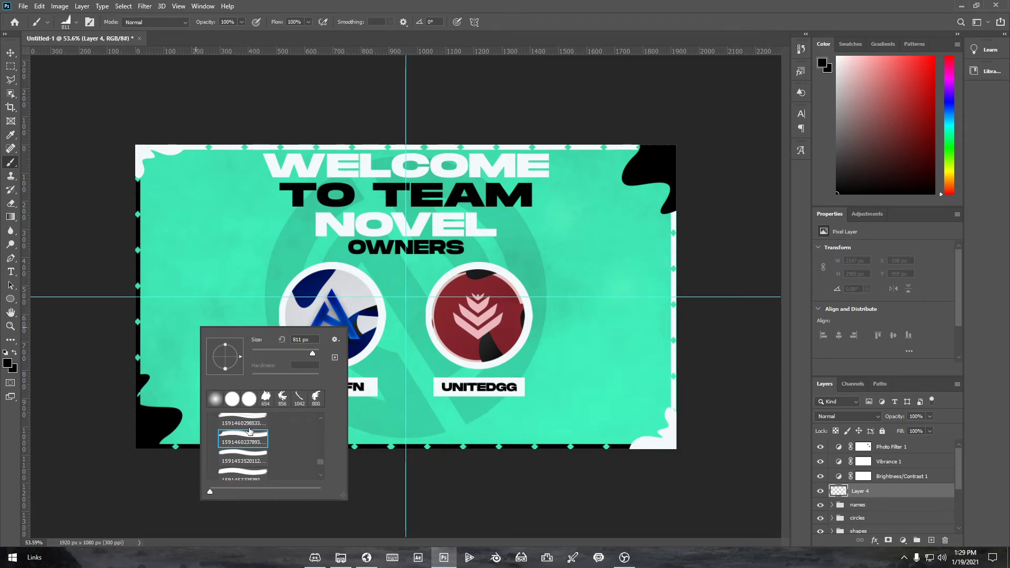
pyautogui.click(248, 423)
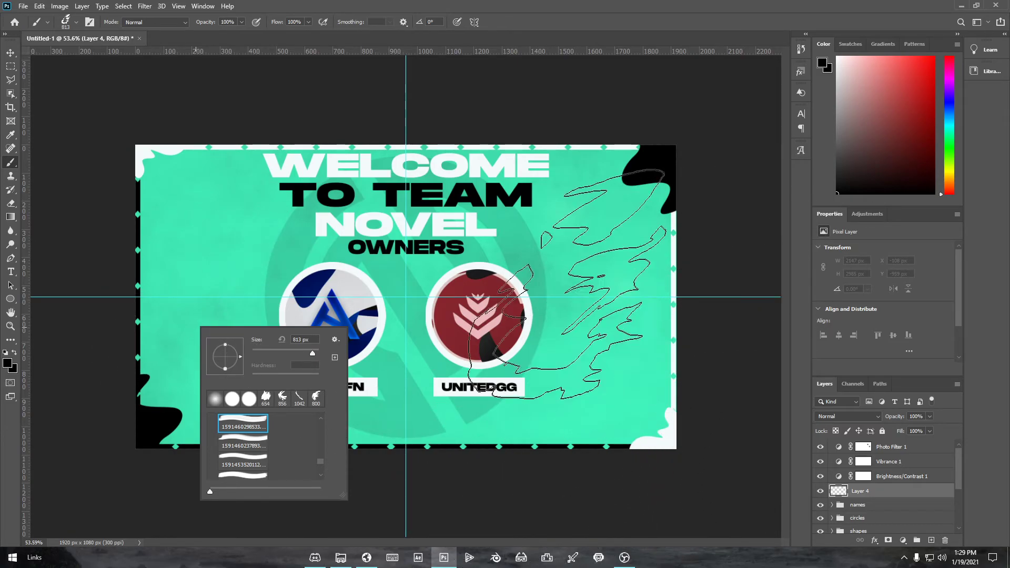
# Set the jagged splash brush size to 480 px and stamp it in black over the banner's lower-left corner
pyautogui.click(560, 287)
pyautogui.hotkey('ctrl', 'z')
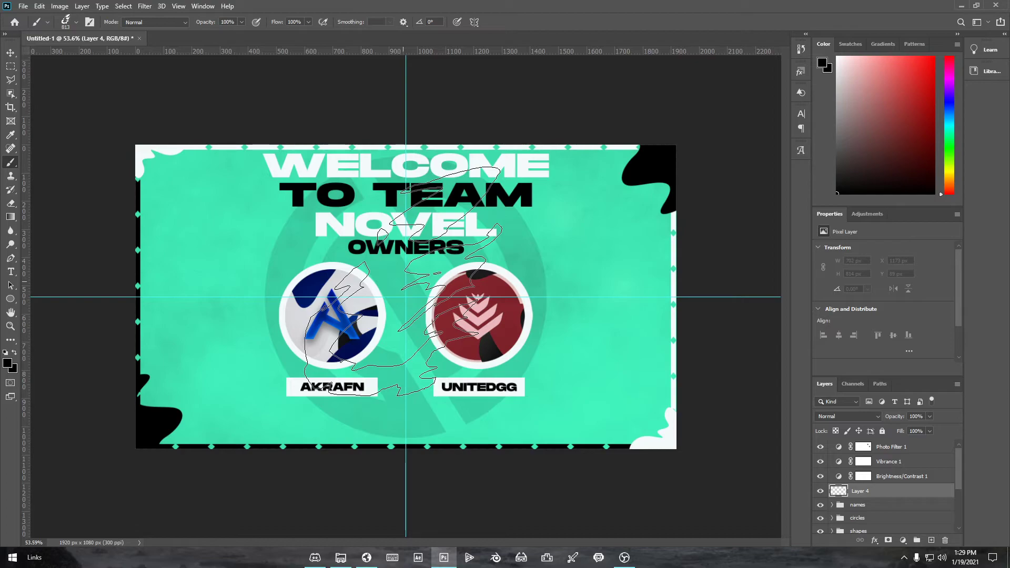
pyautogui.rightClick(406, 354)
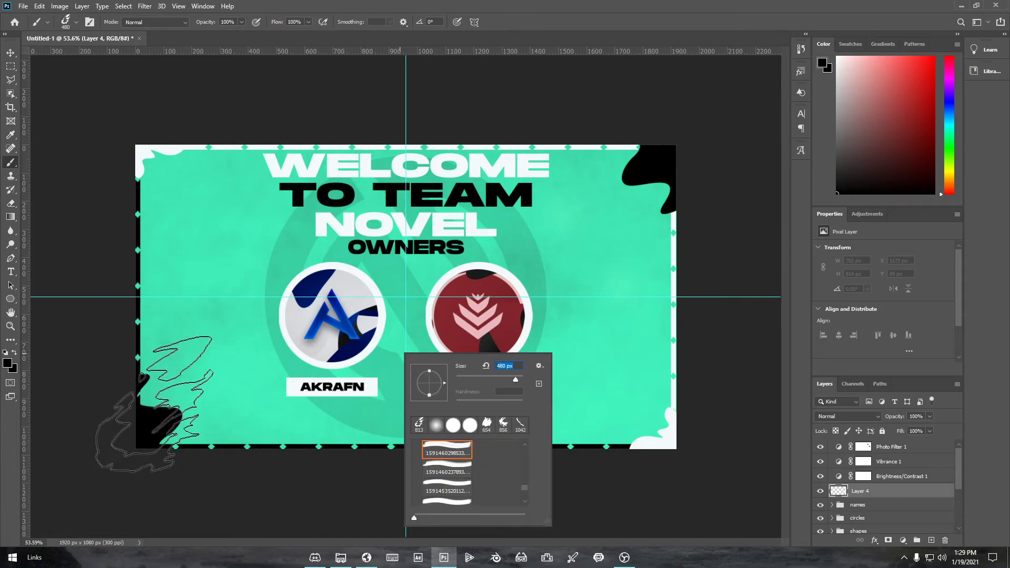
pyautogui.click(171, 408)
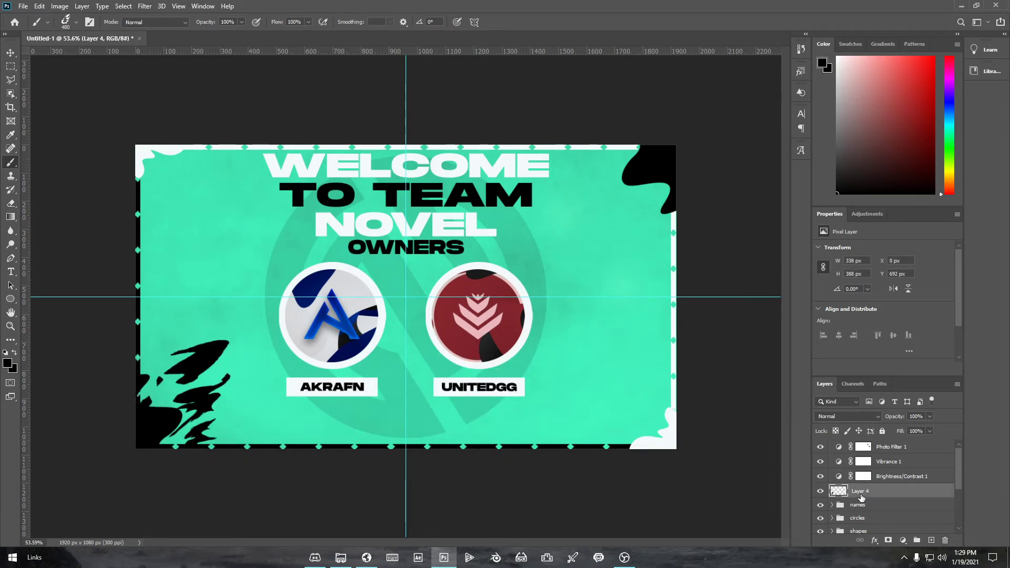
# Try a black splash stamp over the banner's upper-right corner and undo it
pyautogui.click(634, 192)
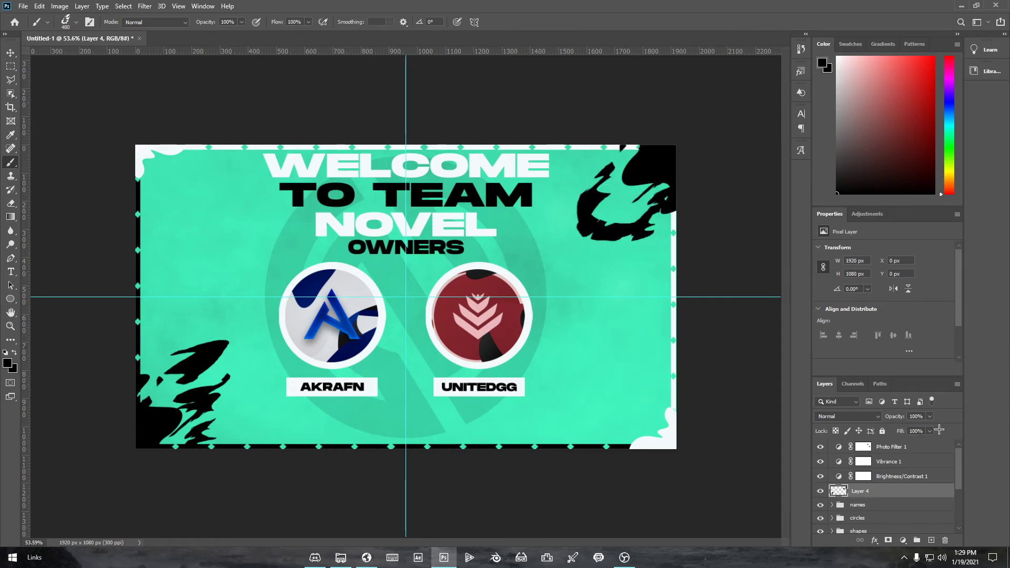
pyautogui.hotkey('ctrl', 'z')
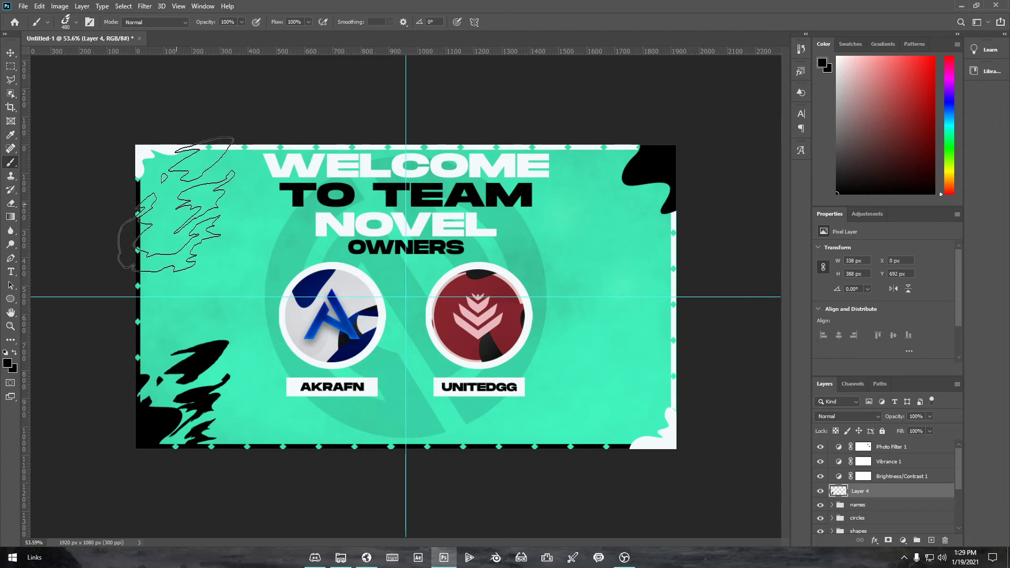
# Preview several splash brush presets in turn and select the 748 px jagged feather-like one
pyautogui.rightClick(402, 334)
pyautogui.scroll(-2, 445, 453)
pyautogui.click(445, 437)
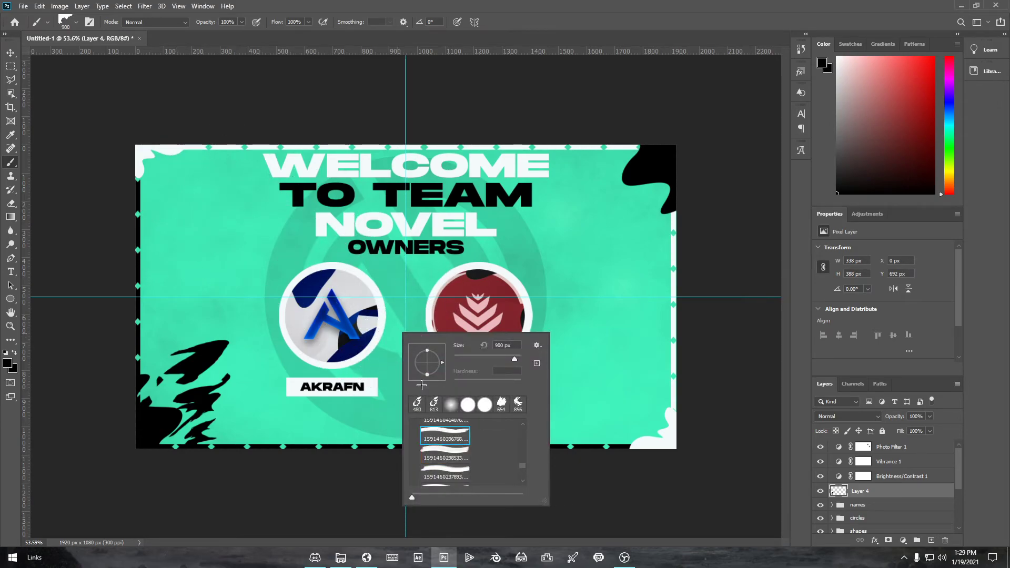
pyautogui.scroll(1, 445, 453)
pyautogui.click(445, 442)
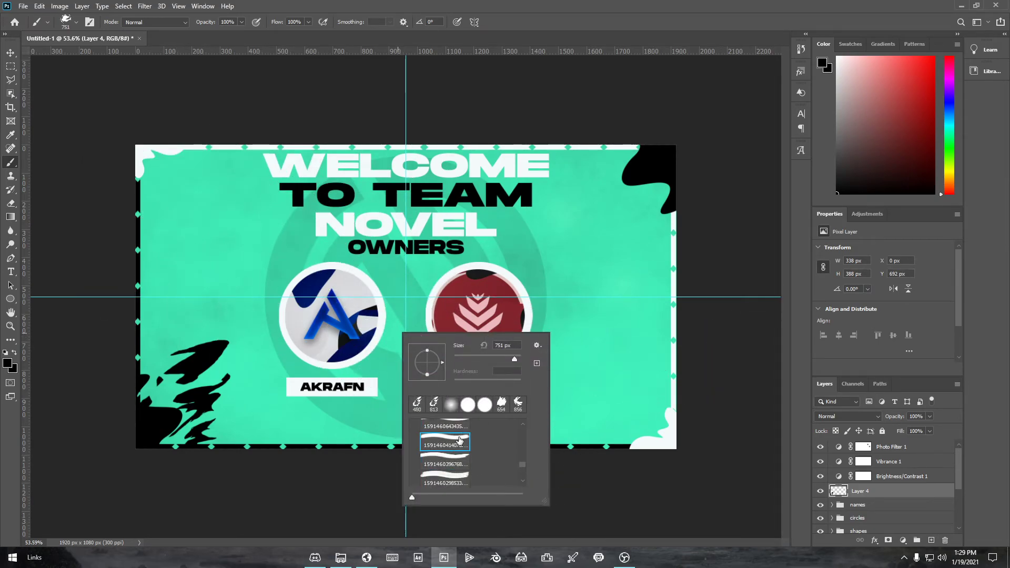
pyautogui.scroll(1, 445, 453)
pyautogui.click(445, 434)
pyautogui.scroll(1, 454, 428)
pyautogui.click(453, 431)
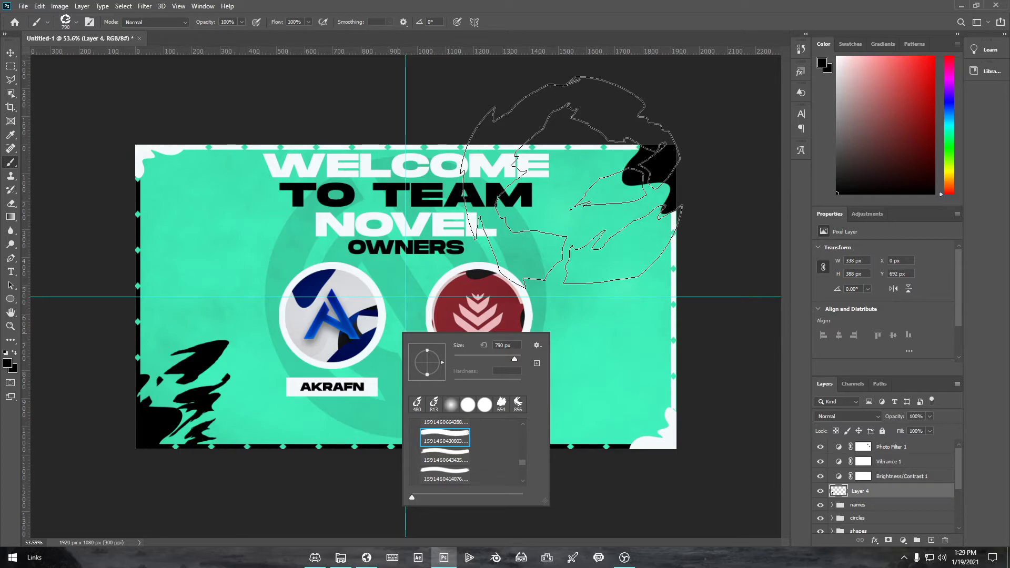
pyautogui.scroll(2, 445, 453)
pyautogui.click(445, 454)
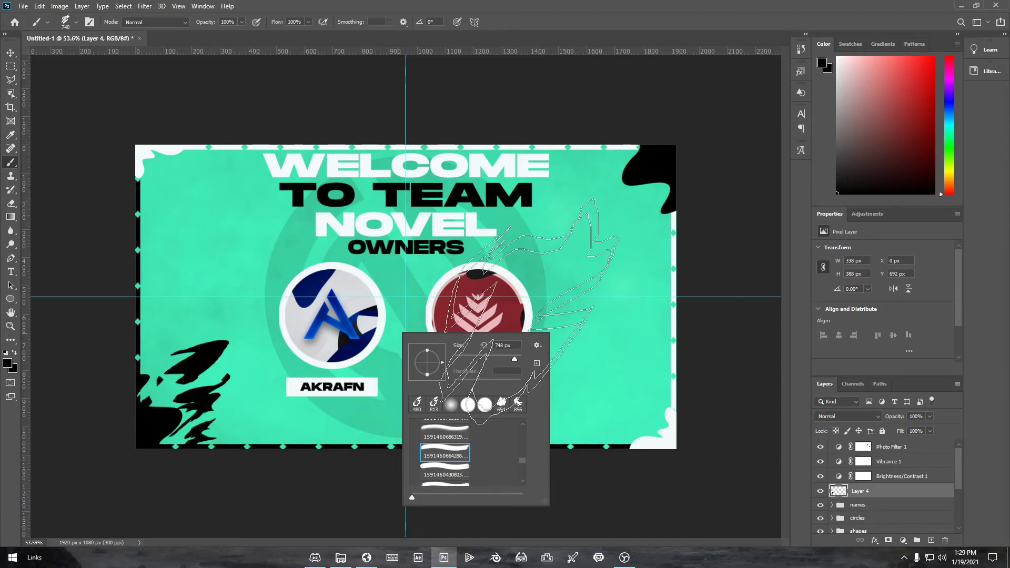
# Reduce the feather-like splash brush to 400 px
pyautogui.click(613, 200)
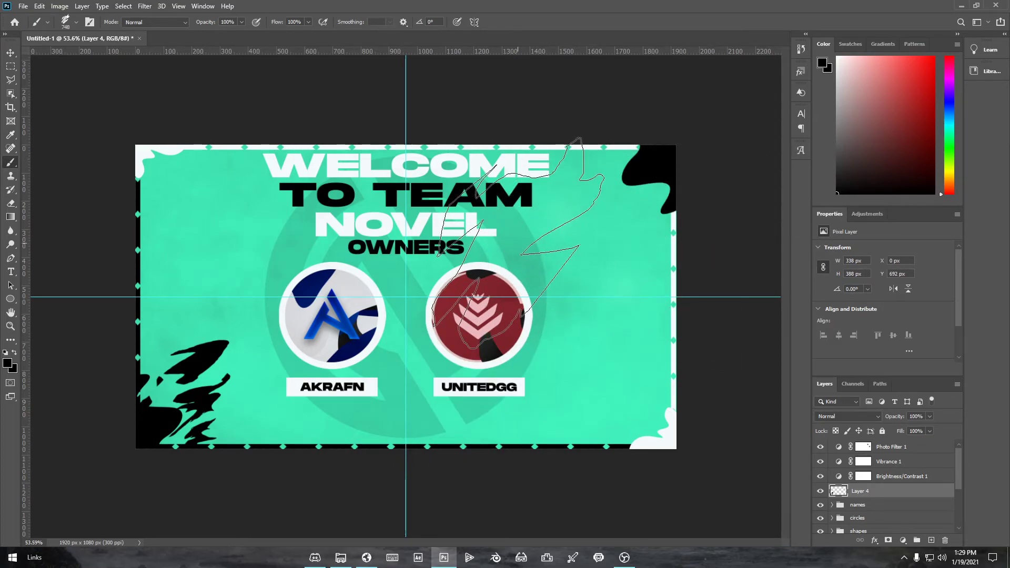
pyautogui.press('[')
pyautogui.press('[')
pyautogui.press('[')
pyautogui.press('[')
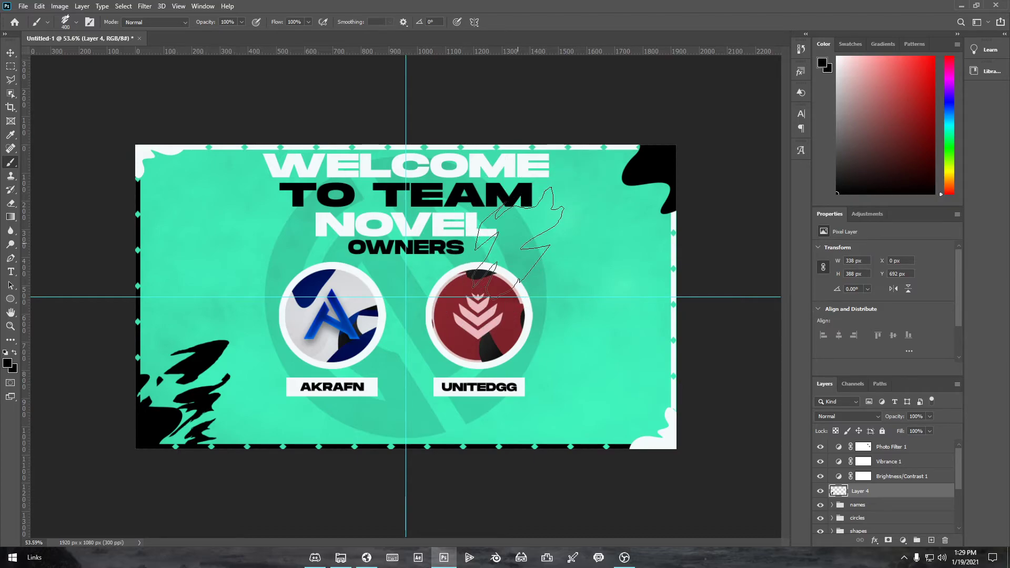
# Select the 796 px scattered-shard splash brush and stamp it in black over the banner's upper-right corner
pyautogui.rightClick(550, 306)
pyautogui.scroll(1, 596, 418)
pyautogui.click(598, 431)
pyautogui.scroll(1, 601, 434)
pyautogui.click(600, 434)
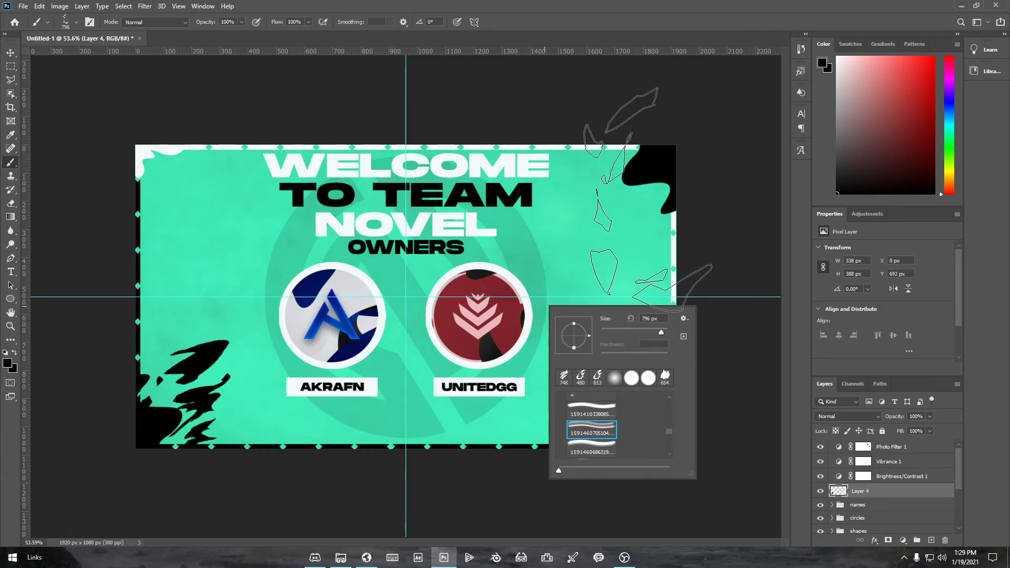
pyautogui.click(648, 200)
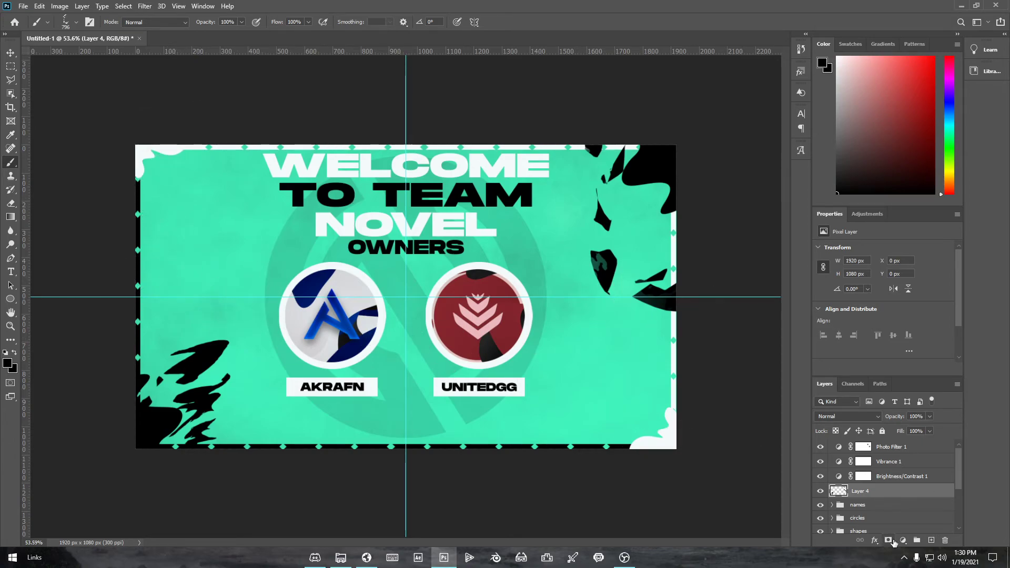
# Add a new layer above the black splashes and stamp the 796 px shard brush on it in white over the banner's upper-left corner
pyautogui.click(931, 541)
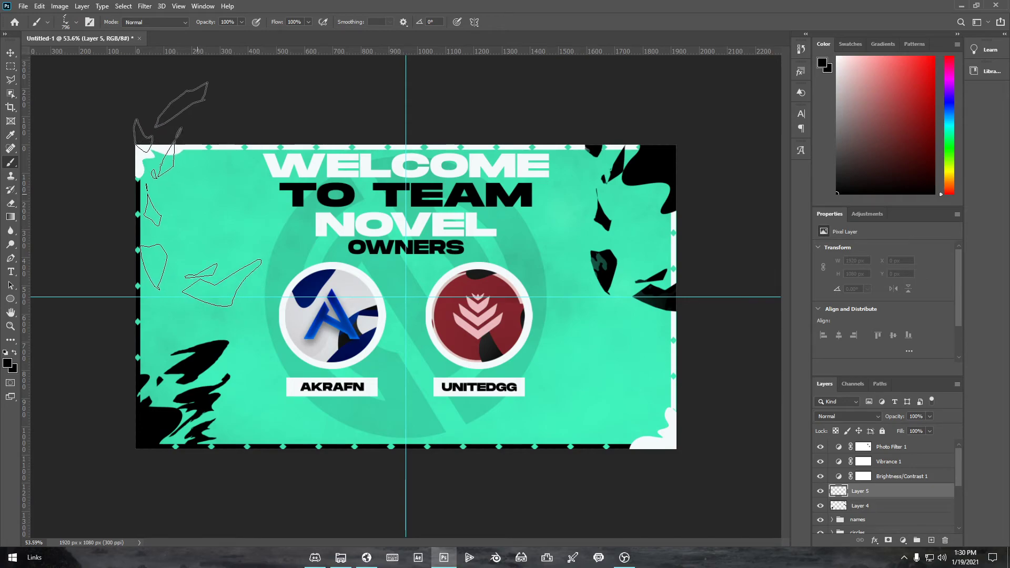
pyautogui.click(7, 363)
pyautogui.click(318, 267)
pyautogui.click(633, 361)
pyautogui.rightClick(208, 211)
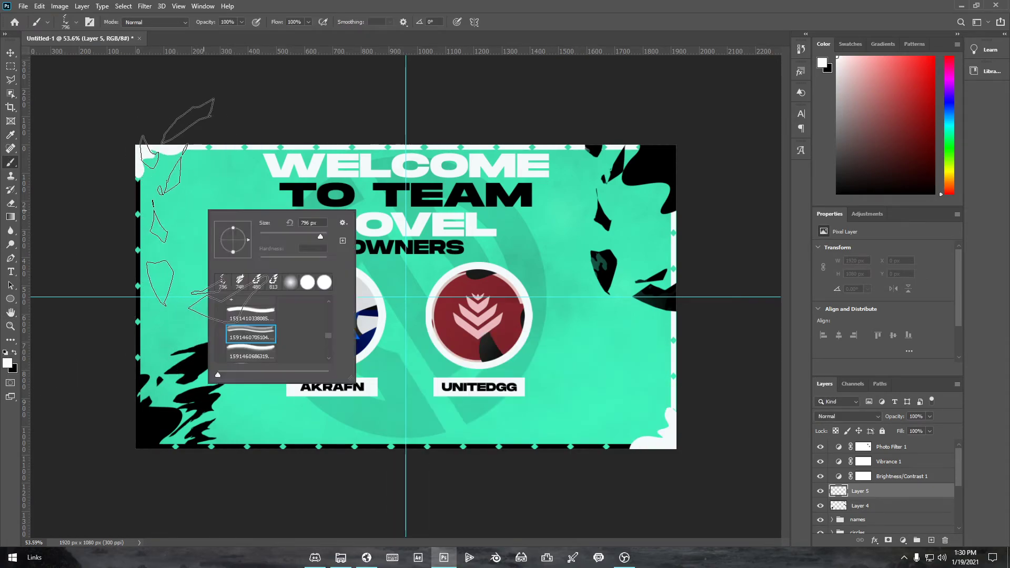
pyautogui.press('Escape')
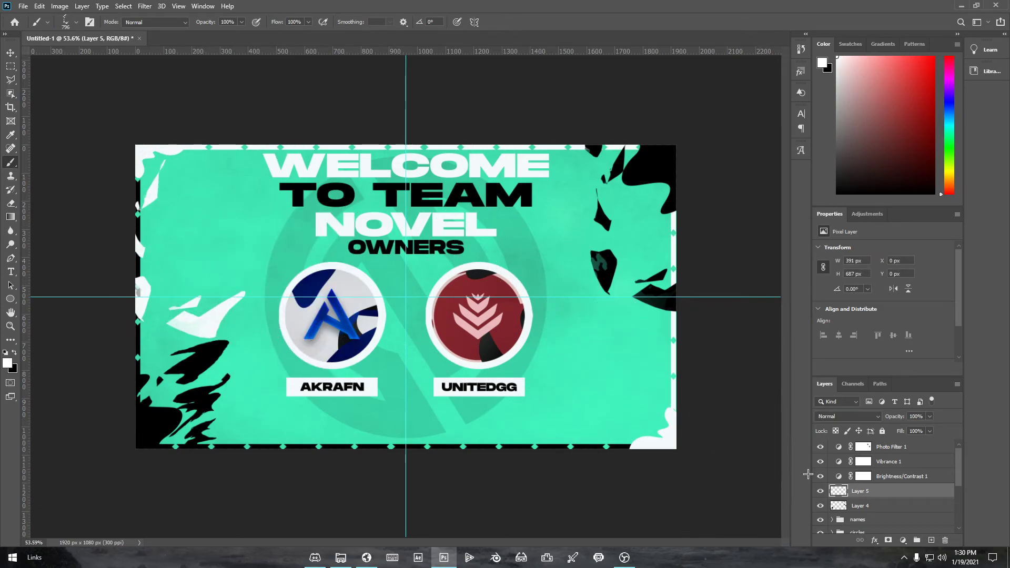
# Flip the white shard splash horizontally and move it to X -115 px, Y -165 px in the banner's upper-left corner
pyautogui.hotkey('ctrl', 't')
pyautogui.rightClick(197, 296)
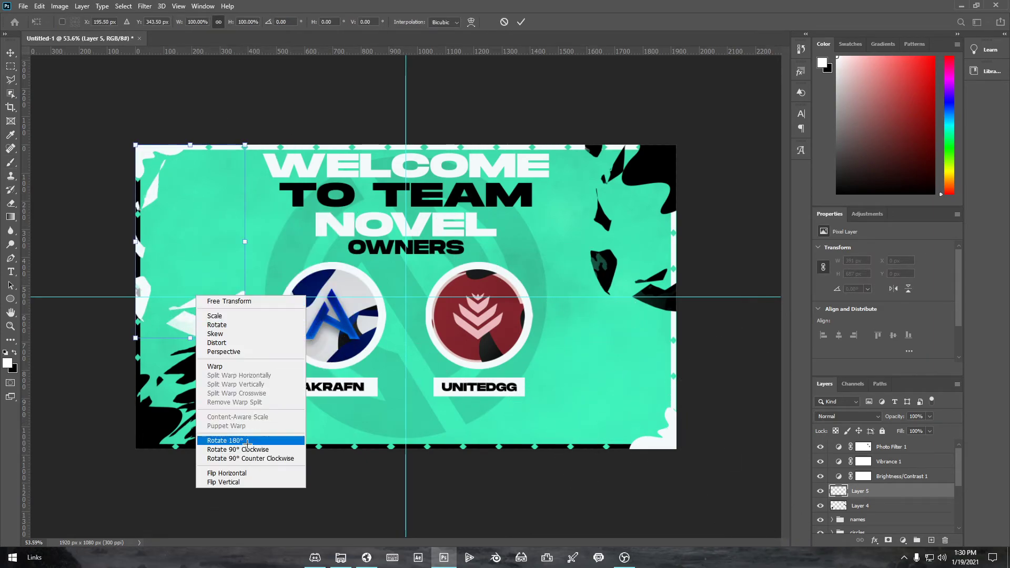
pyautogui.click(247, 473)
pyautogui.moveTo(183, 303); pyautogui.dragTo(150, 256)
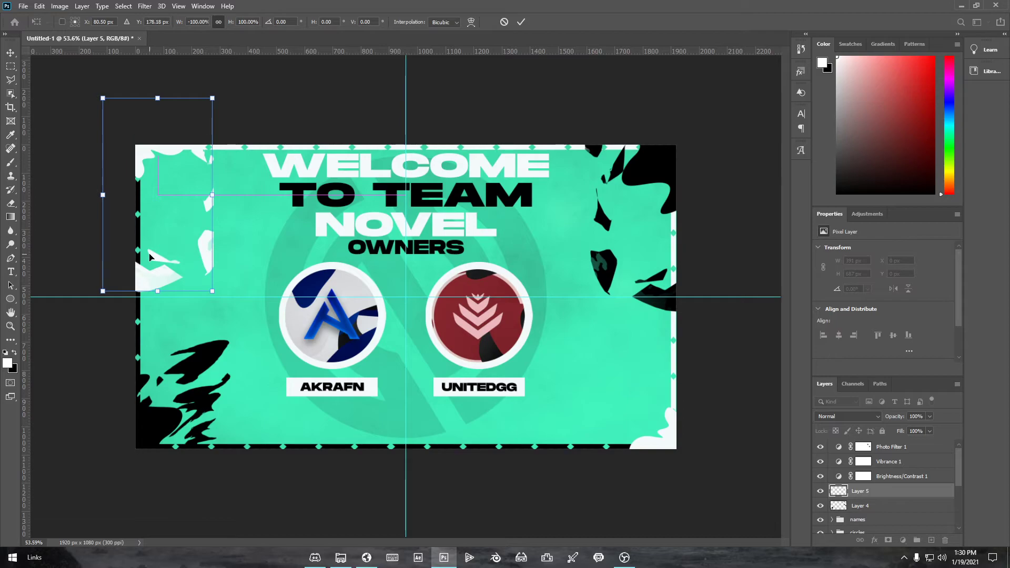
pyautogui.click(521, 22)
# Pick the 891 px splash brush preset and add a new layer above the white shard splash layer
pyautogui.press('b')
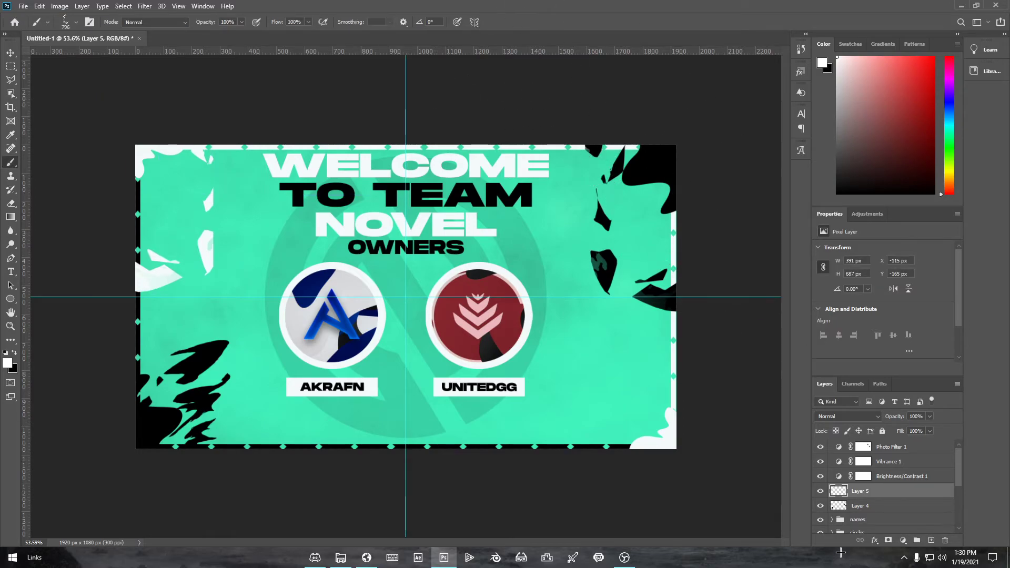
pyautogui.rightClick(501, 375)
pyautogui.click(544, 483)
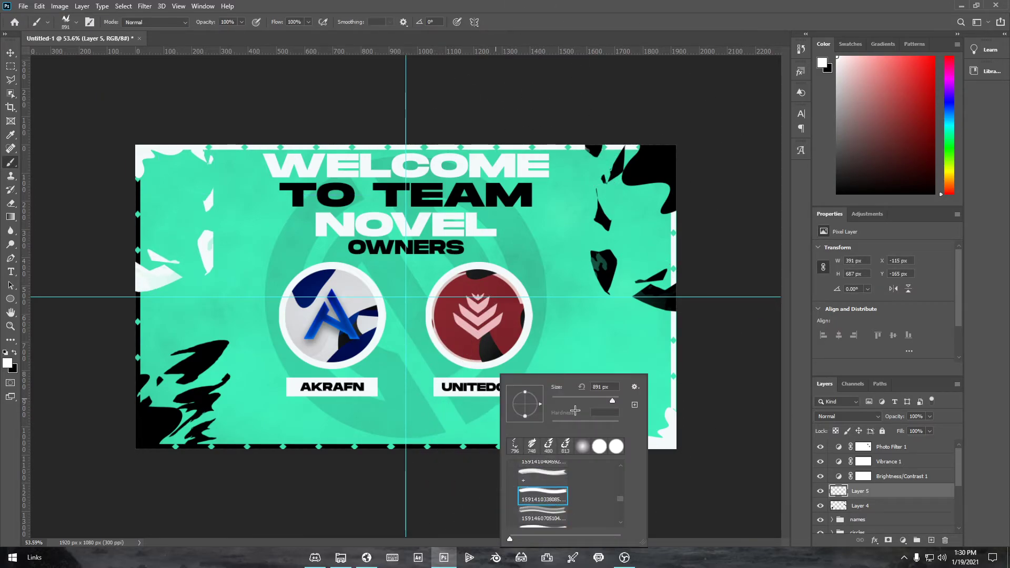
pyautogui.click(931, 541)
# Preview several more splash brush presets in turn and select the 706 px curved claw-like one
pyautogui.rightClick(623, 377)
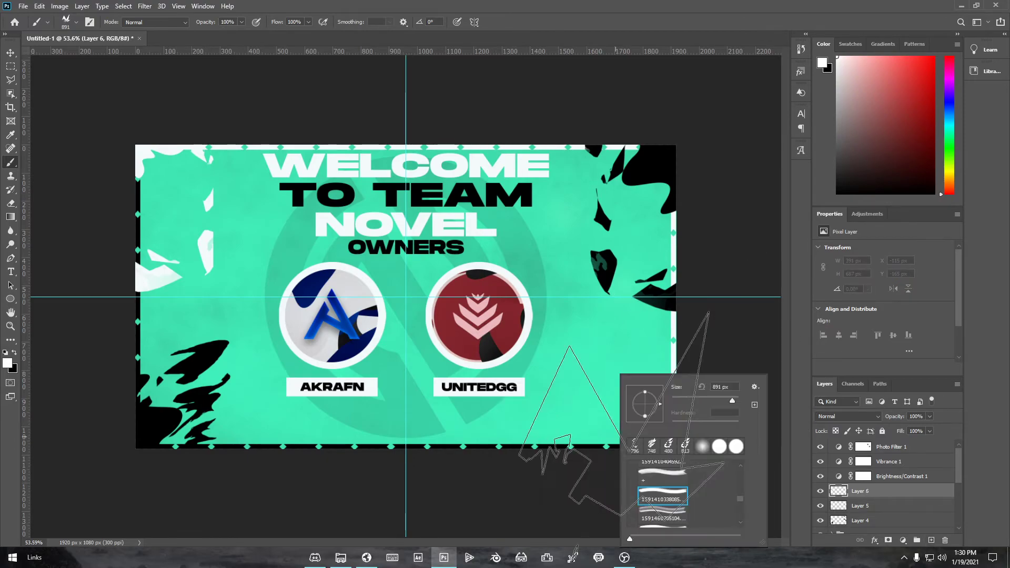
pyautogui.click(679, 494)
pyautogui.scroll(2, 663, 495)
pyautogui.click(663, 509)
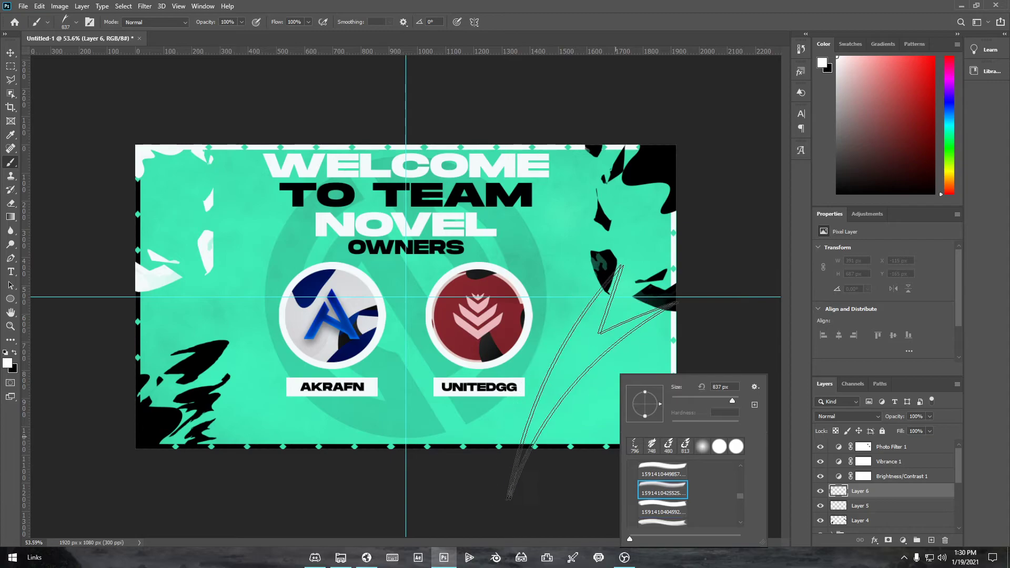
pyautogui.scroll(1, 666, 495)
pyautogui.click(664, 491)
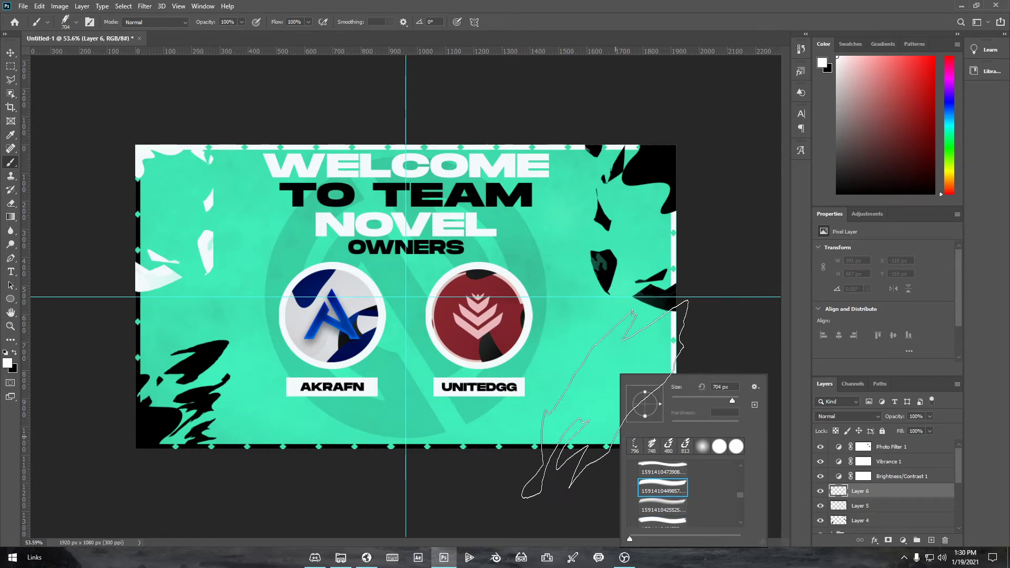
pyautogui.click(662, 472)
pyautogui.scroll(1, 653, 471)
pyautogui.click(653, 471)
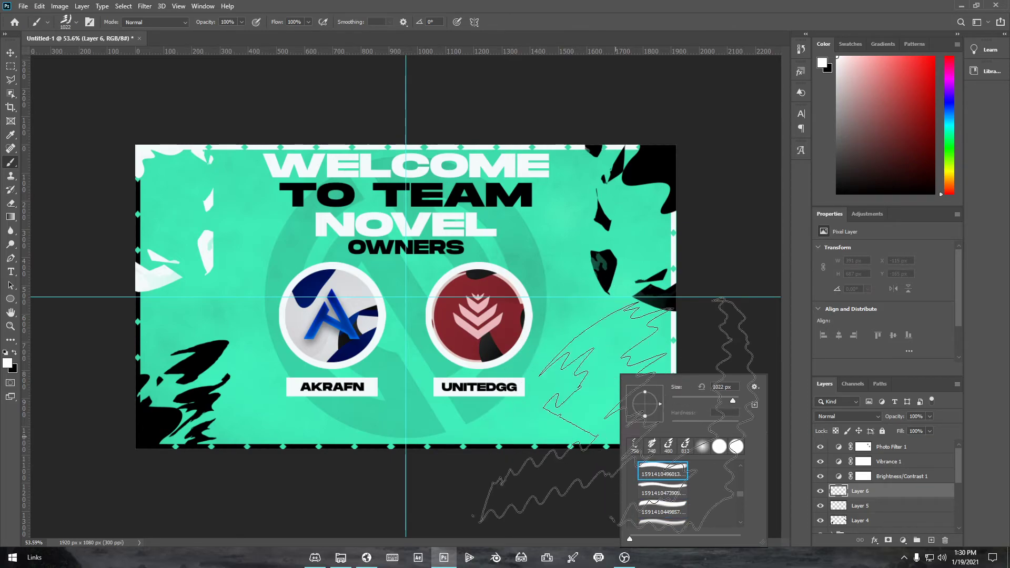
pyautogui.scroll(1, 656, 468)
pyautogui.click(656, 464)
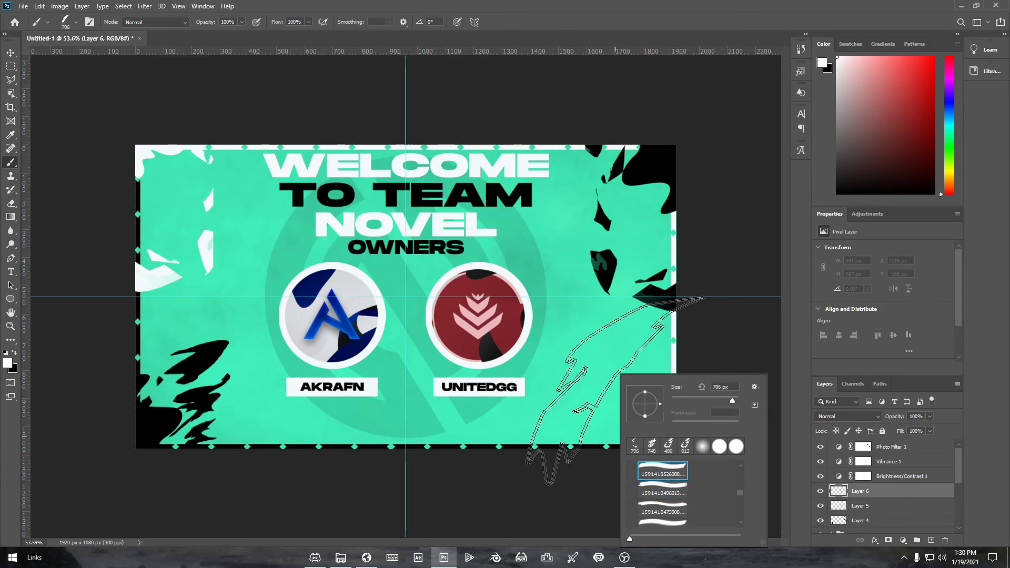
# Set the curved splash brush size to 400 px and stamp it in white over the banner's lower-right corner
pyautogui.click(625, 399)
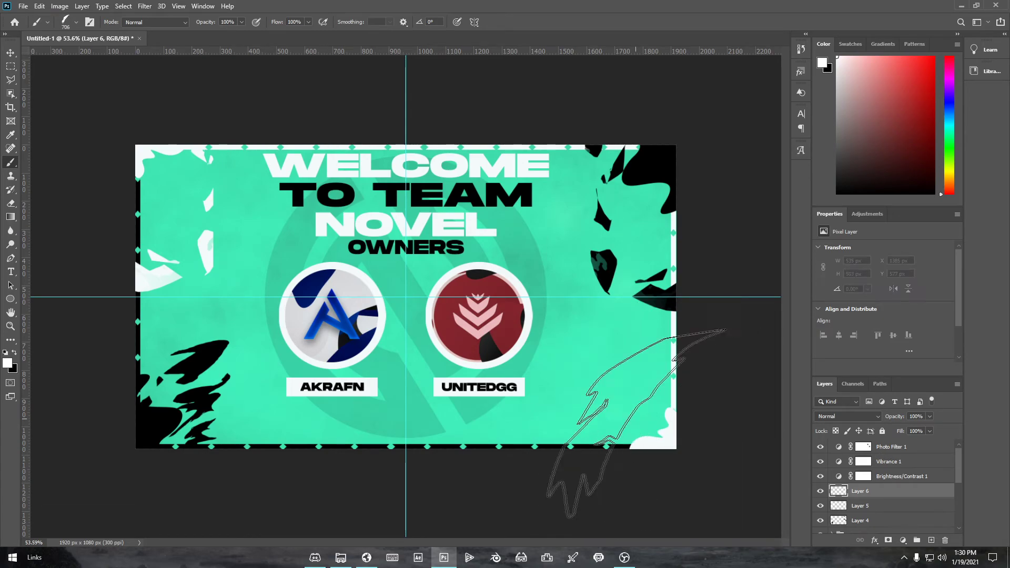
pyautogui.press('[')
pyautogui.press('[')
pyautogui.press('[')
pyautogui.click(634, 411)
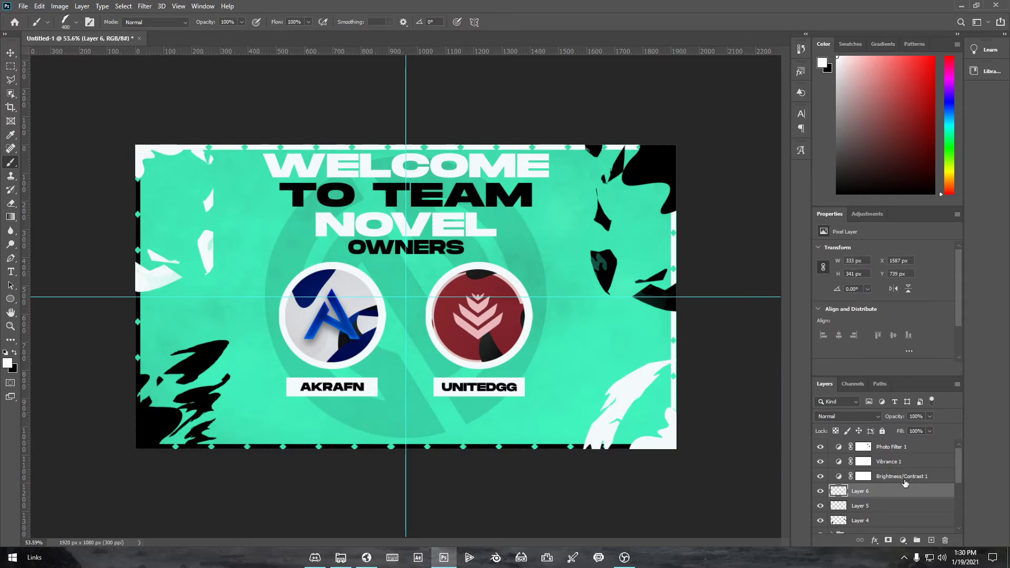
# Move the white lower-right splash further into its corner, to X 1649 px, Y 771 px
pyautogui.hotkey('ctrl', 't')
pyautogui.moveTo(653, 411)
pyautogui.mouseDown()
pyautogui.moveTo(693, 402)
pyautogui.moveTo(670, 419)
pyautogui.mouseUp()
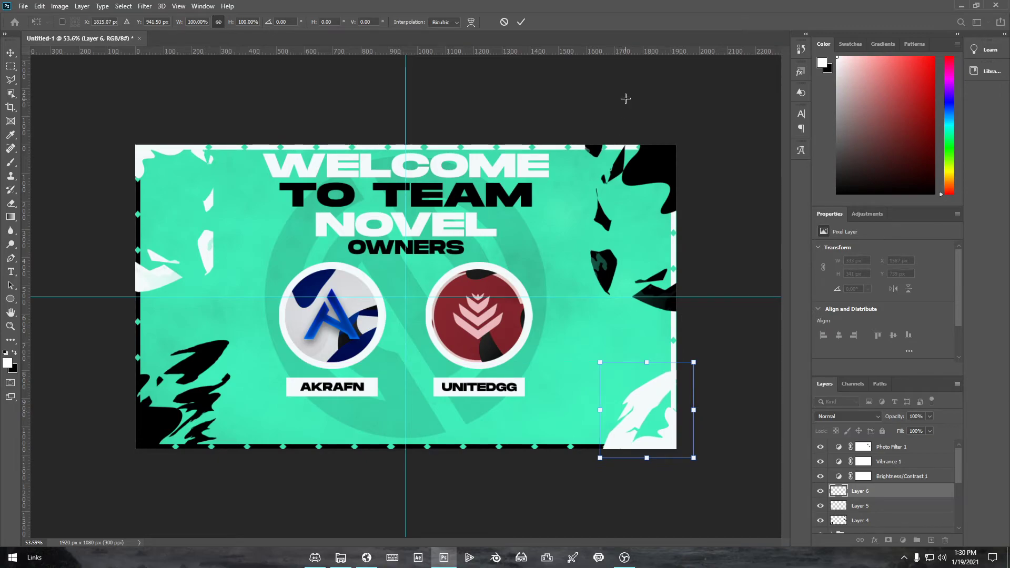
pyautogui.click(523, 22)
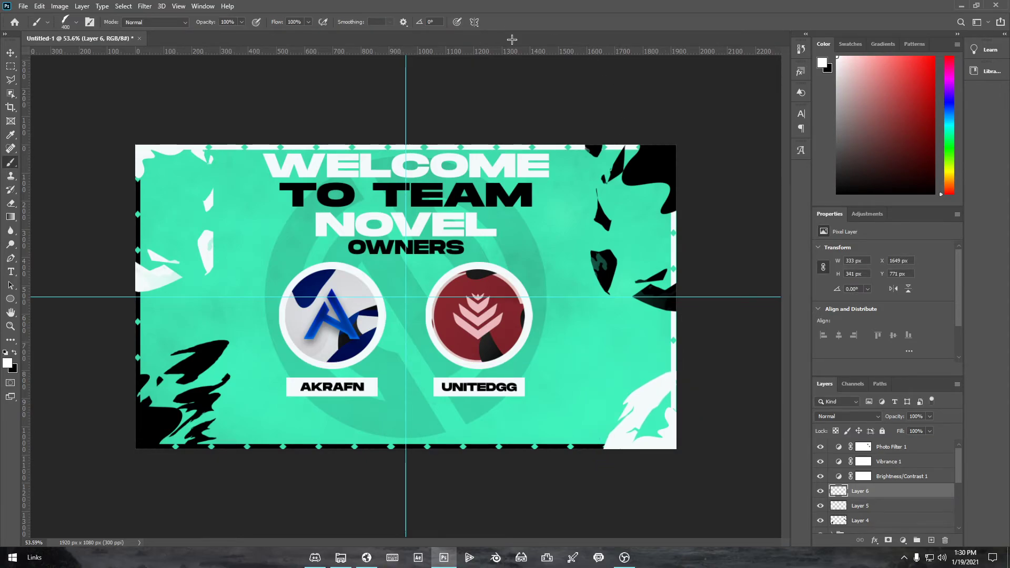
# Select the 828 px jagged splash brush preset
pyautogui.rightClick(533, 188)
pyautogui.scroll(-2, 575, 305)
pyautogui.click(575, 289)
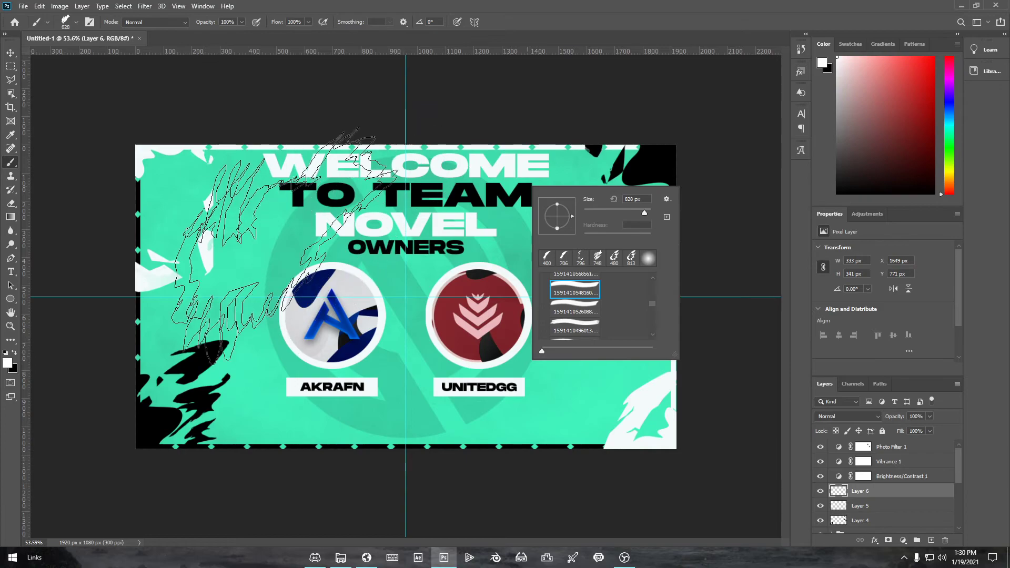
pyautogui.click(908, 495)
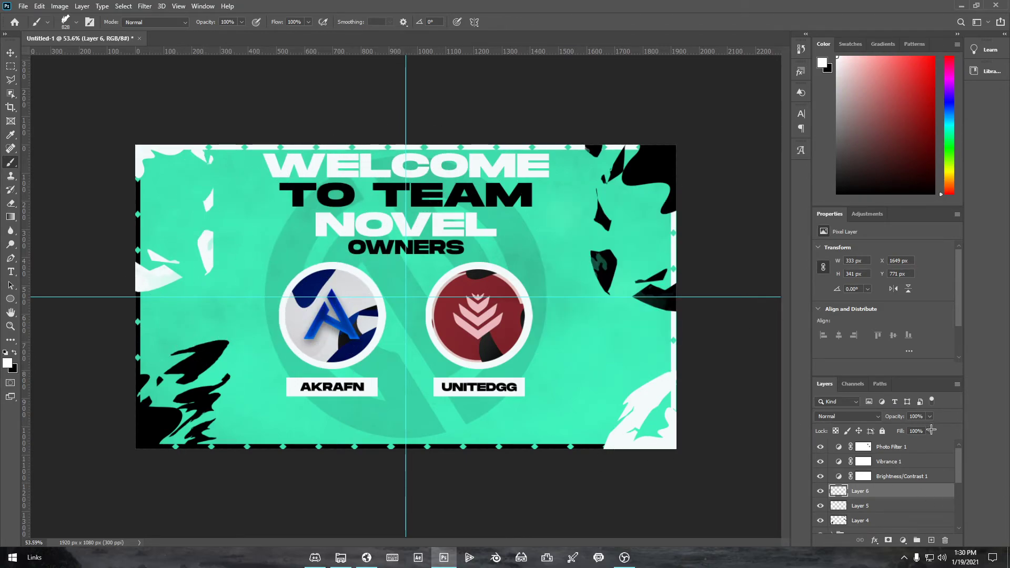
# Lower the opacity of Layer 4, which holds the black corner splashes, to 24%
pyautogui.moveTo(911, 426); pyautogui.dragTo(937, 430)
pyautogui.click(863, 503)
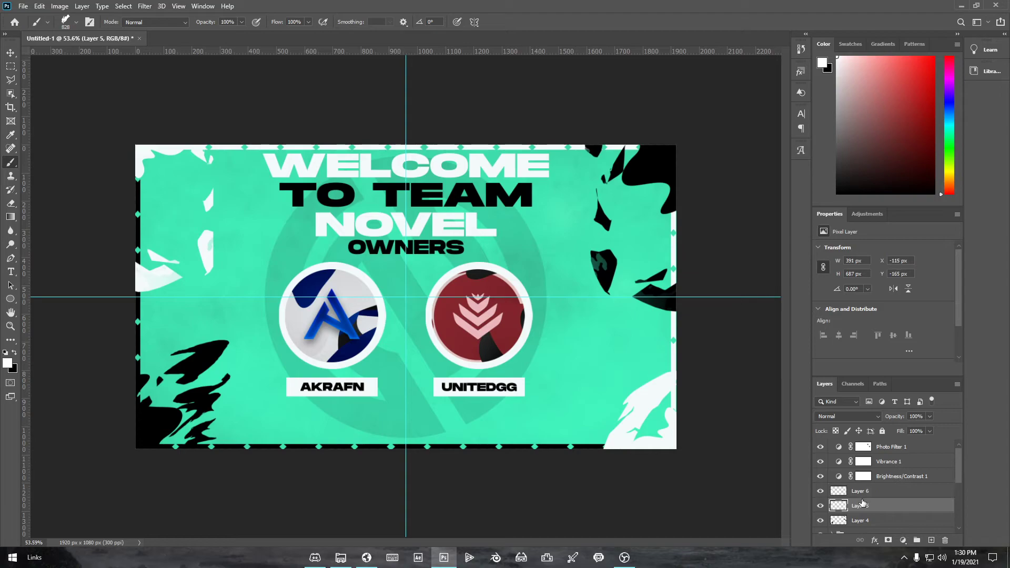
pyautogui.click(884, 521)
pyautogui.moveTo(908, 428); pyautogui.dragTo(893, 428)
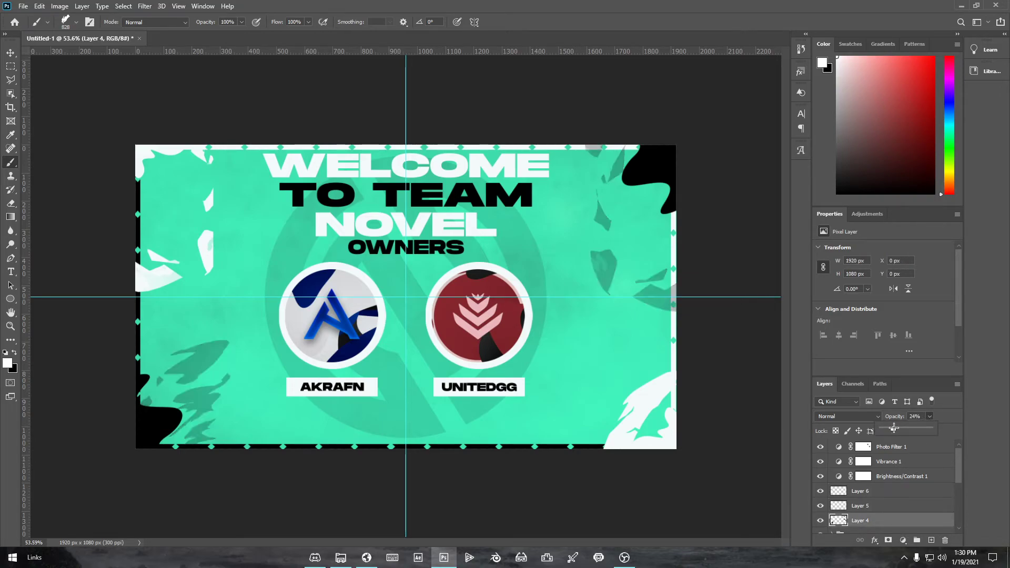
# Lower the white splash layers' opacity to 53% for the upper-left splash (Layer 5) and 50% for the lower-right splash (Layer 6)
pyautogui.click(871, 508)
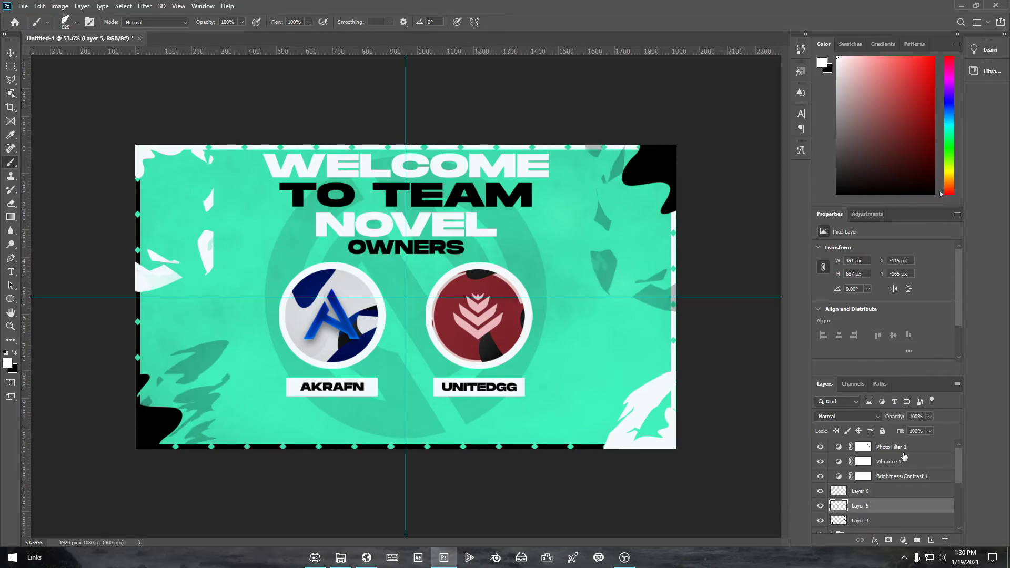
pyautogui.moveTo(914, 431); pyautogui.dragTo(902, 433)
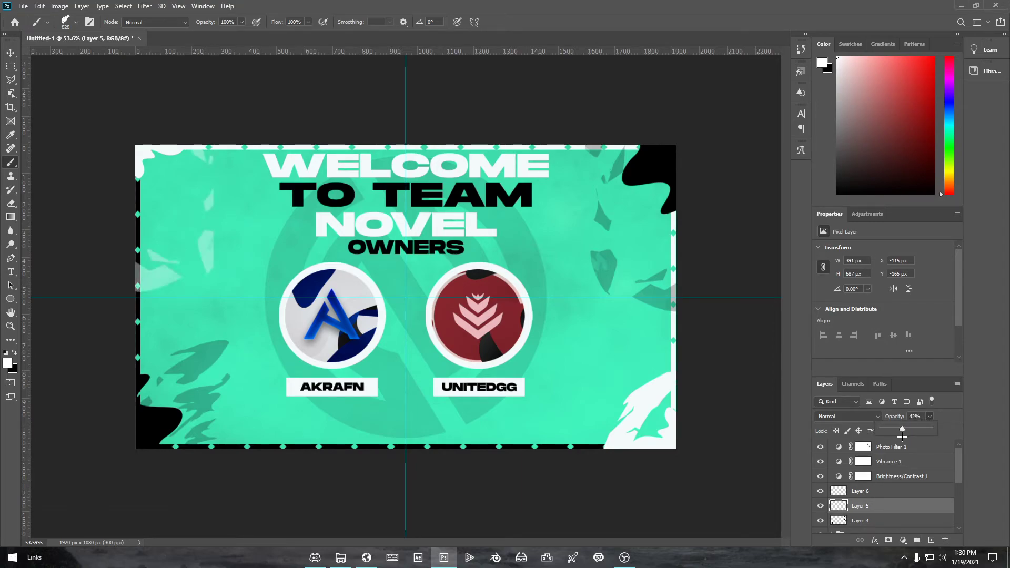
pyautogui.click(884, 490)
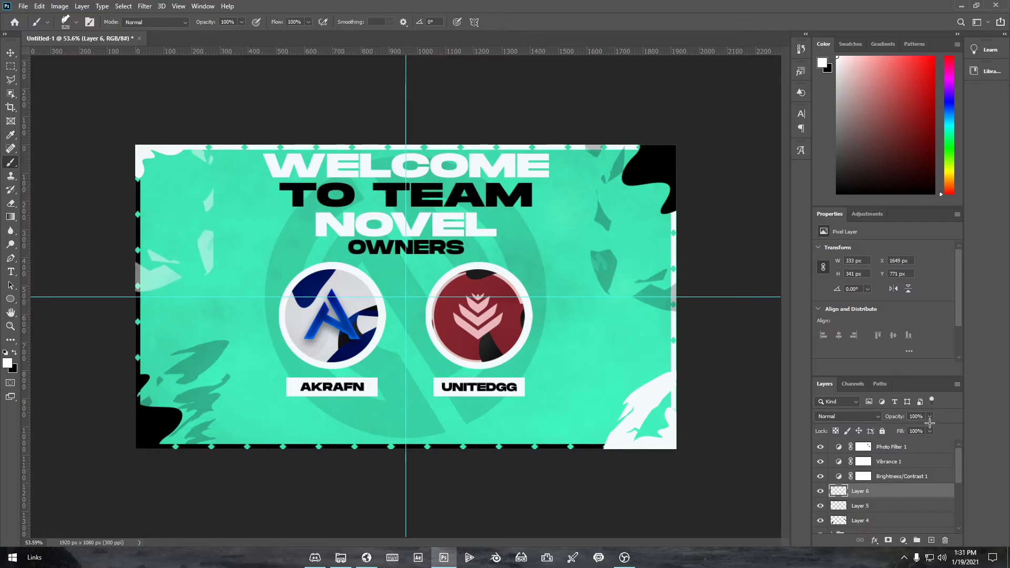
pyautogui.moveTo(911, 430); pyautogui.dragTo(906, 428)
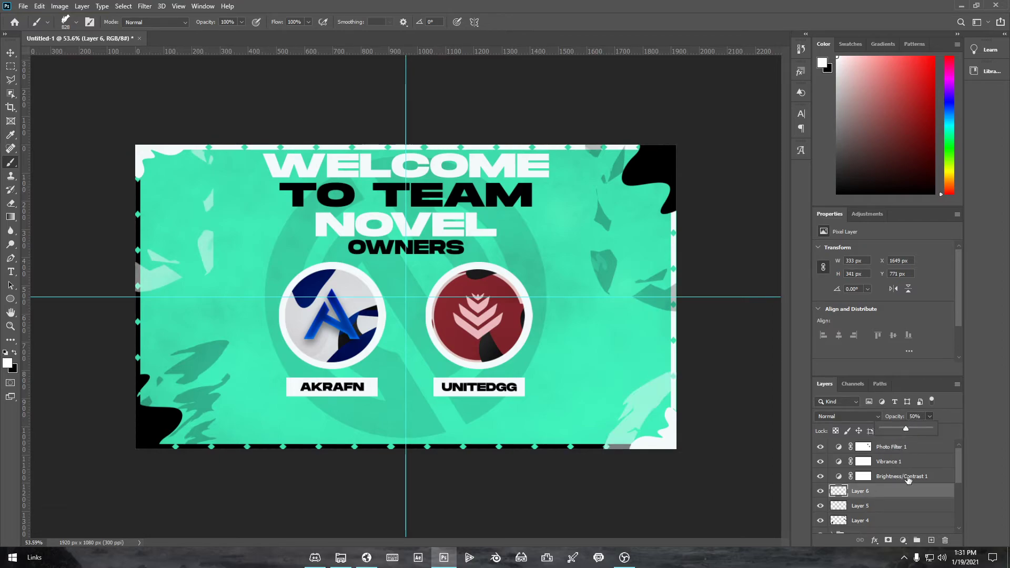
pyautogui.click(908, 507)
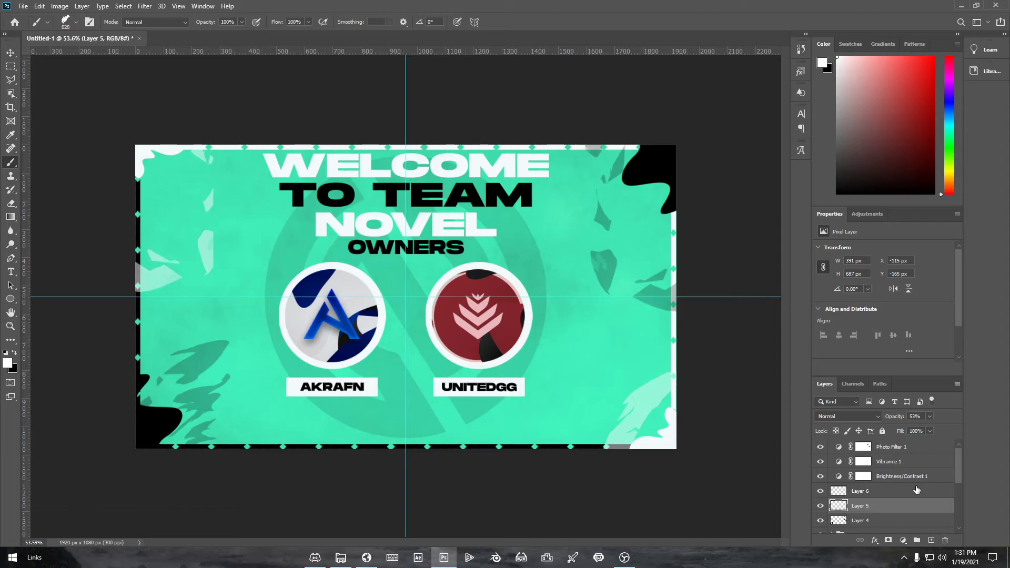
# Duplicate all layers from Photo Filter 1 down to Layer 0 and merge the copies into a single layer
pyautogui.click(884, 451)
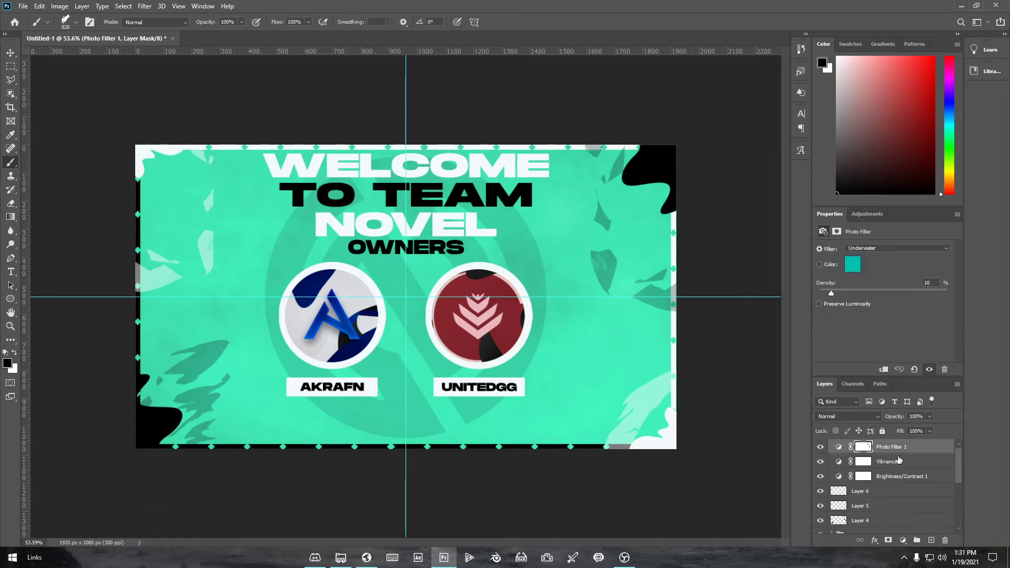
pyautogui.scroll(-5, 899, 461)
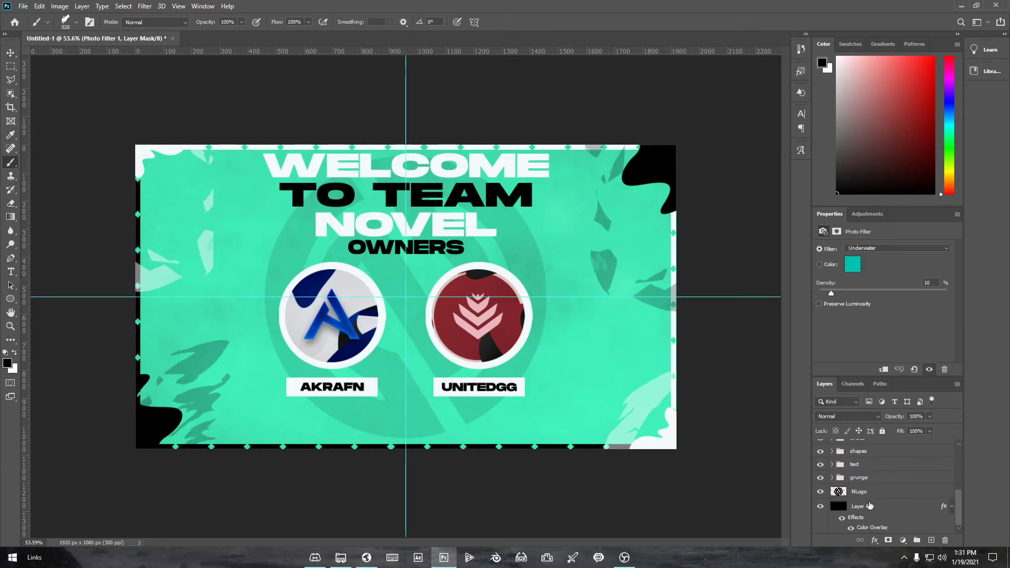
pyautogui.keyDown('shift'); pyautogui.click(863, 506); pyautogui.keyUp('shift')
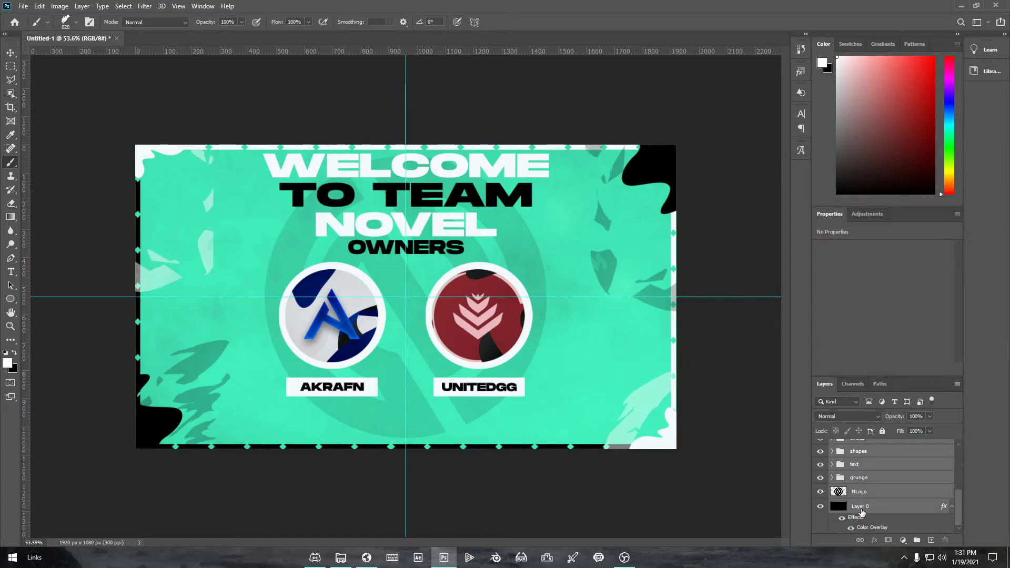
pyautogui.hotkey('ctrl', 'j')
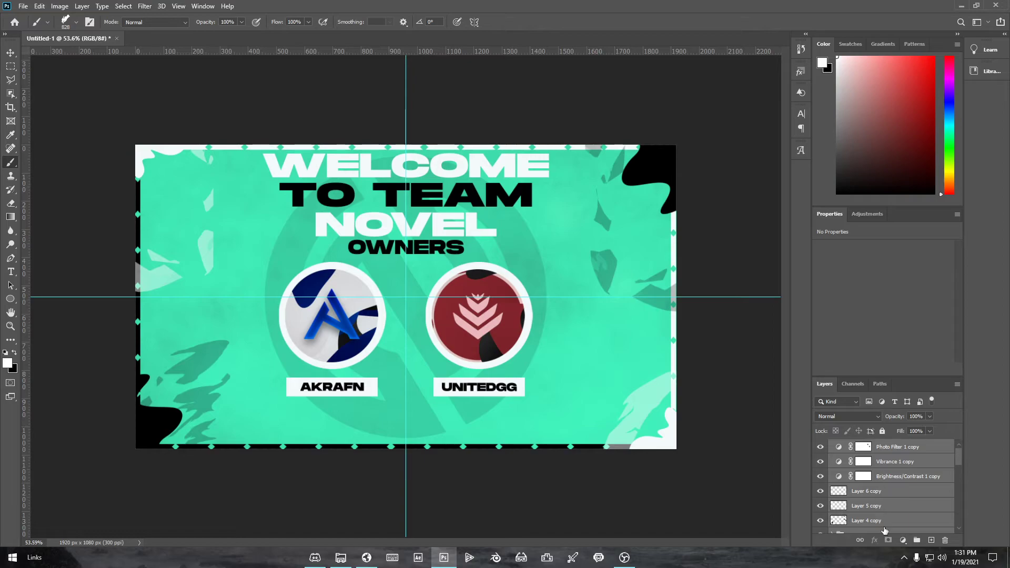
pyautogui.rightClick(900, 490)
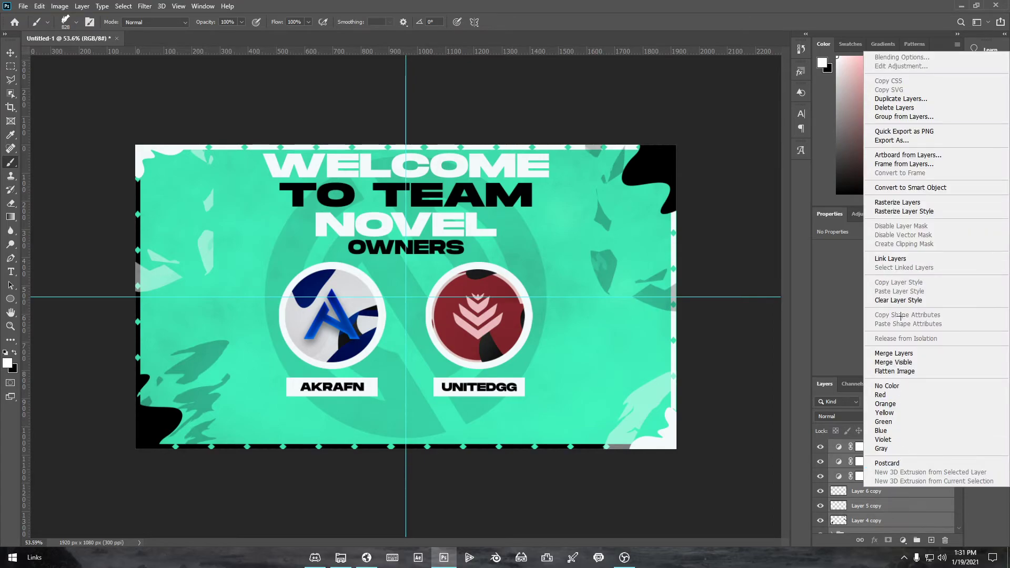
pyautogui.click(894, 354)
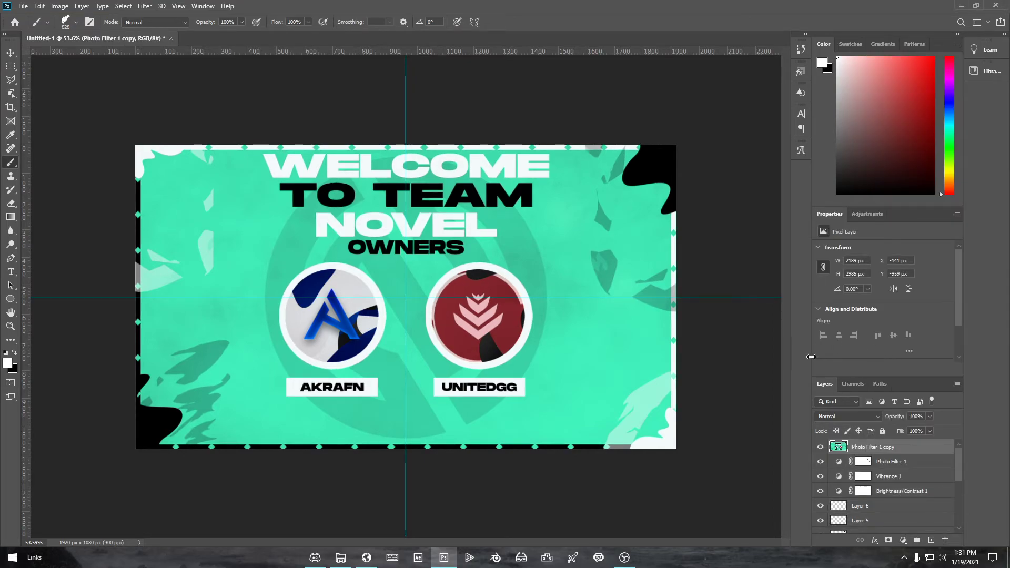
# Apply a Camera Raw filter to the merged layer with Exposure +0.05, Contrast +14, Shadows -28, Whites -10 and Blacks -3
pyautogui.click(143, 6)
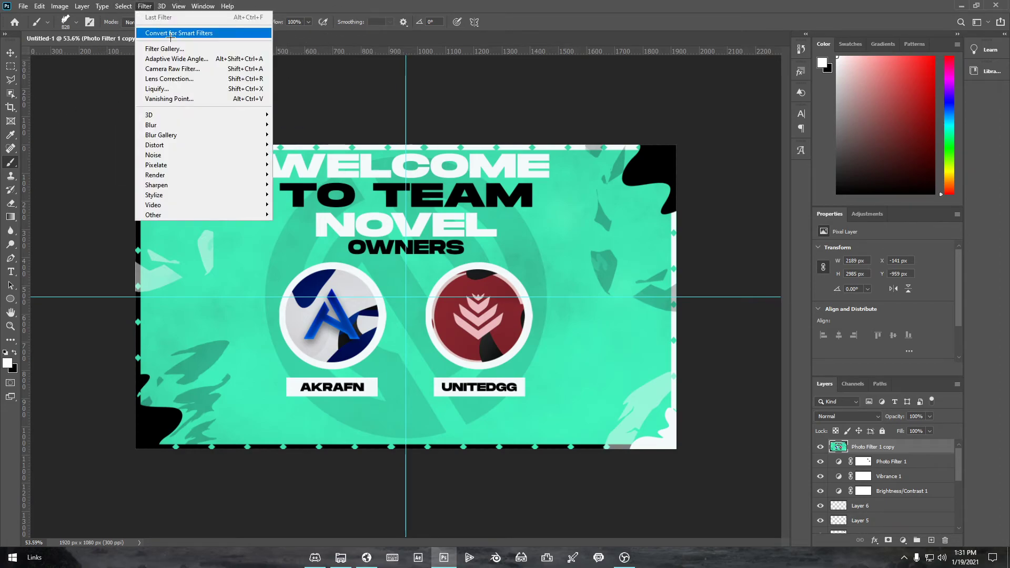
pyautogui.click(170, 67)
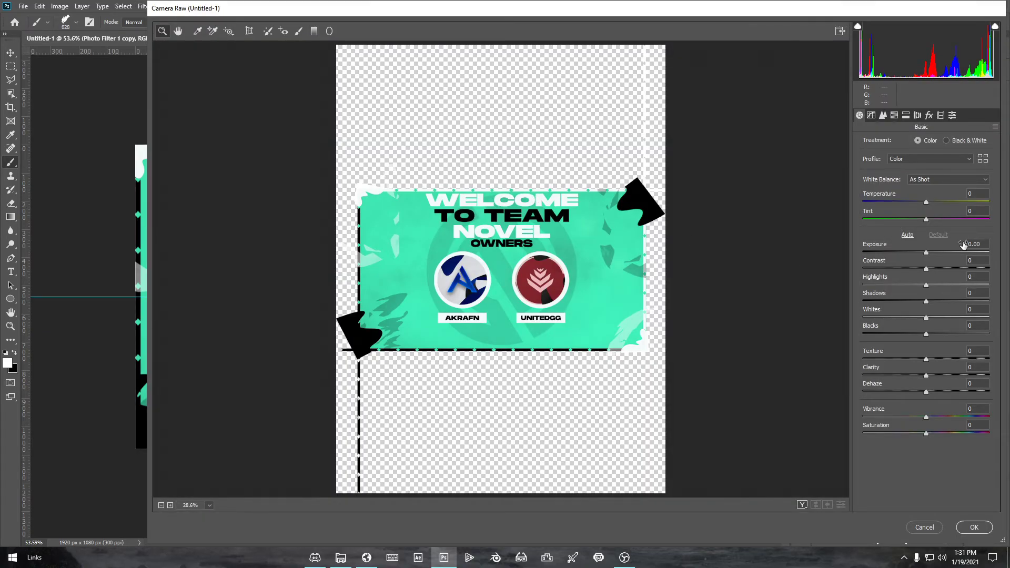
pyautogui.moveTo(927, 254); pyautogui.dragTo(925, 326)
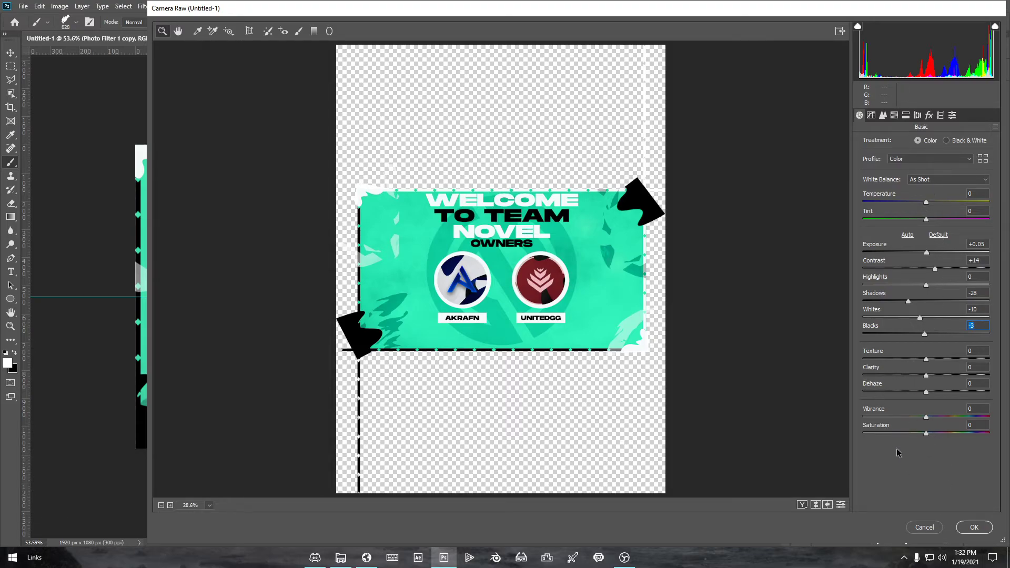
pyautogui.click(960, 533)
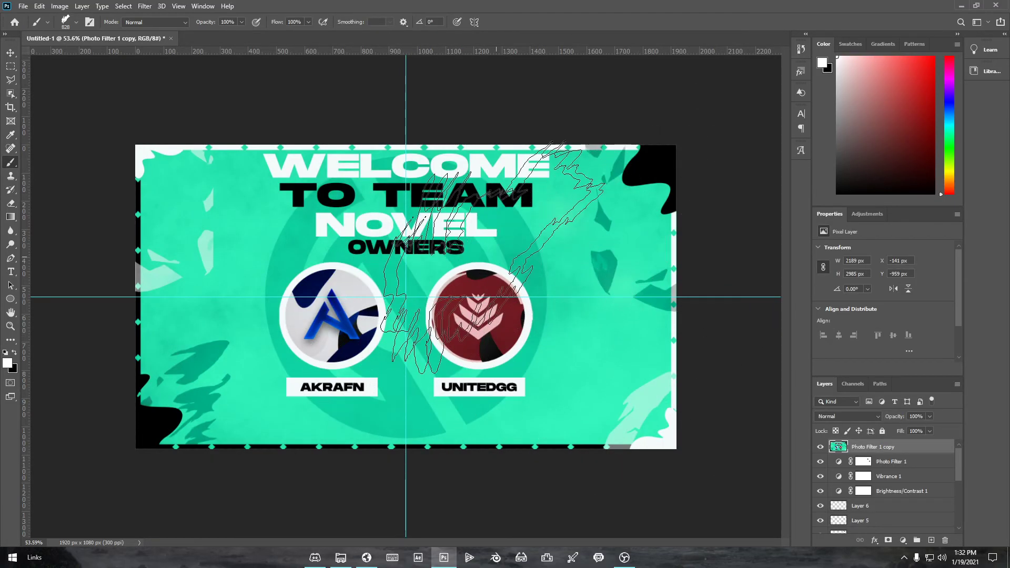
# Toggle the merged layer's visibility repeatedly to compare the banner with and without the Camera Raw adjustments
pyautogui.click(820, 447)
pyautogui.click(820, 447)
pyautogui.click(820, 447)
pyautogui.click(820, 447)
pyautogui.click(820, 447)
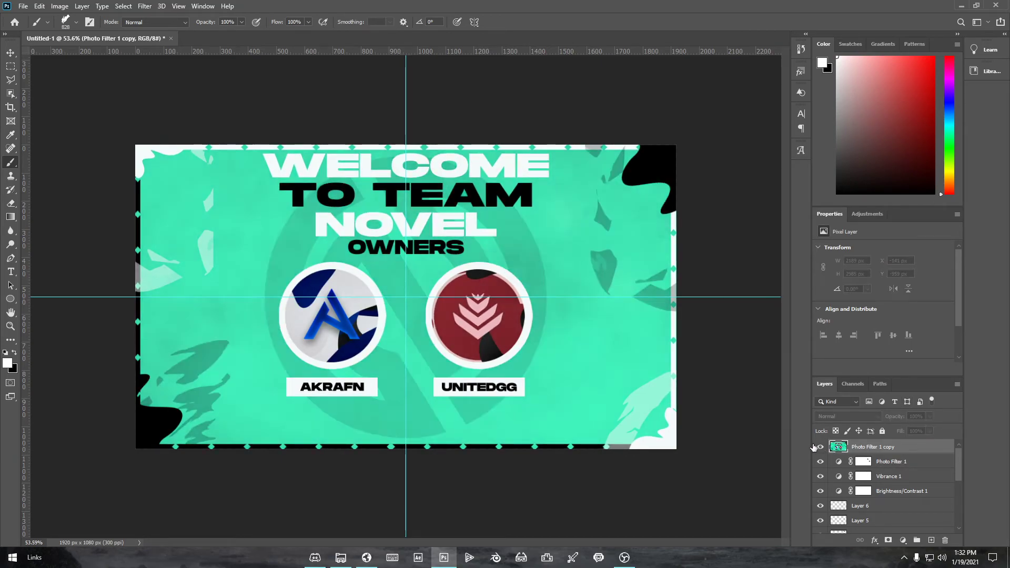
pyautogui.click(815, 447)
pyautogui.click(815, 447)
pyautogui.click(816, 447)
pyautogui.click(816, 447)
pyautogui.click(815, 447)
pyautogui.click(815, 447)
pyautogui.click(815, 447)
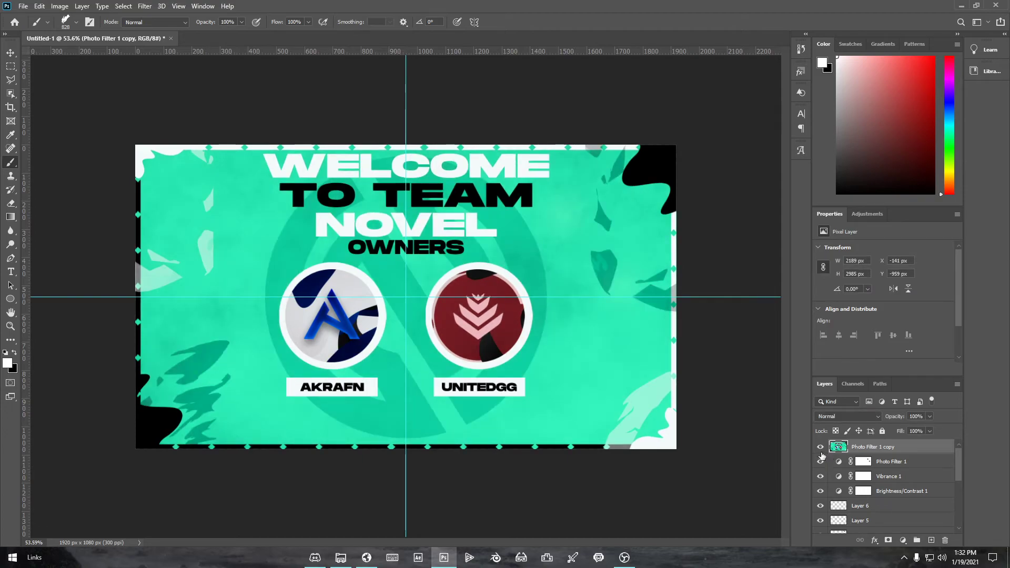
pyautogui.click(883, 506)
pyautogui.hotkey('ctrl', 't')
pyautogui.moveTo(640, 406); pyautogui.dragTo(639, 387)
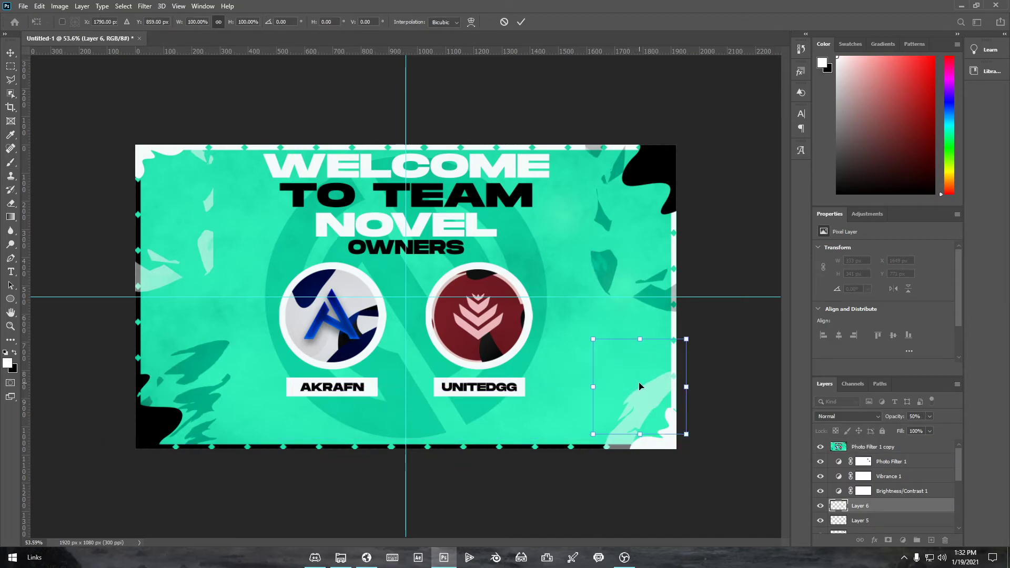
pyautogui.click(521, 21)
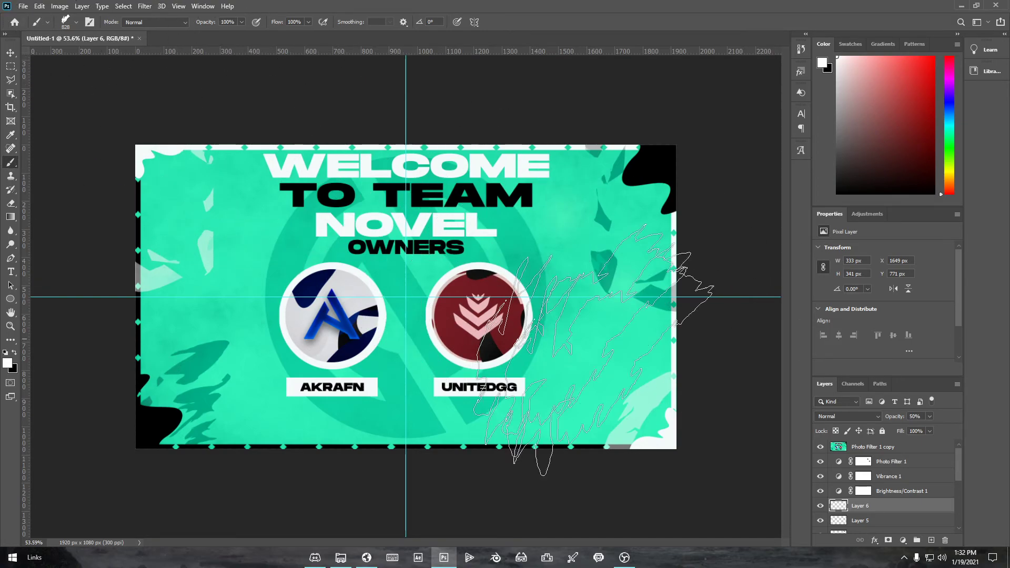
pyautogui.click(882, 451)
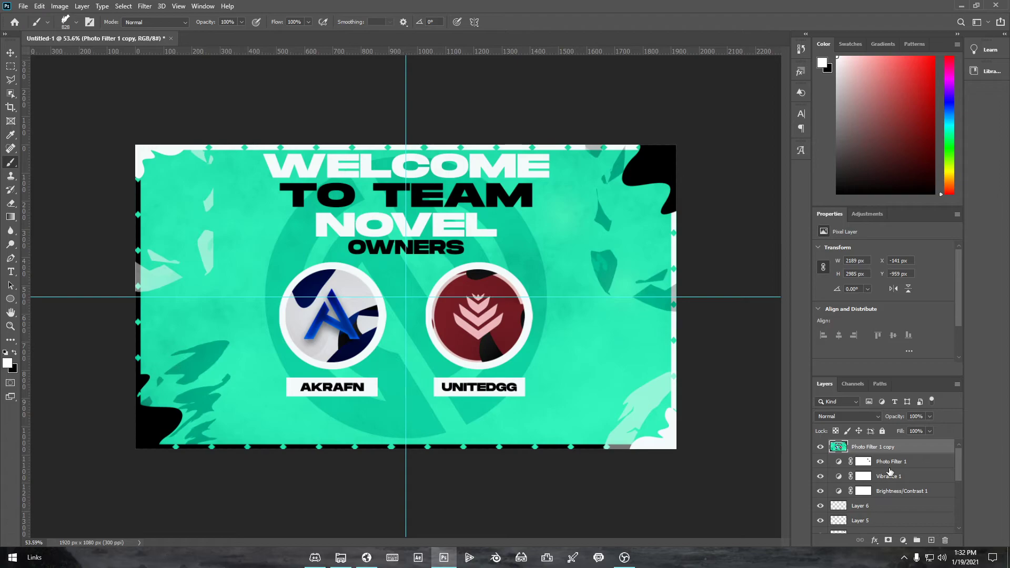
# Switch to File Explorer, browse the 2d headers folder inside design, and view the akra-header image
pyautogui.click(340, 558)
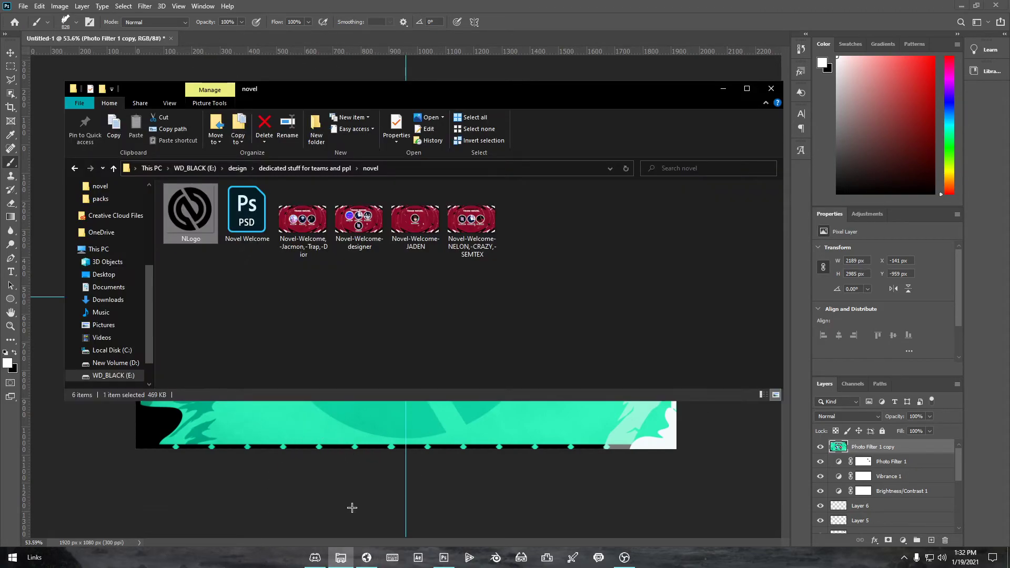
pyautogui.click(237, 169)
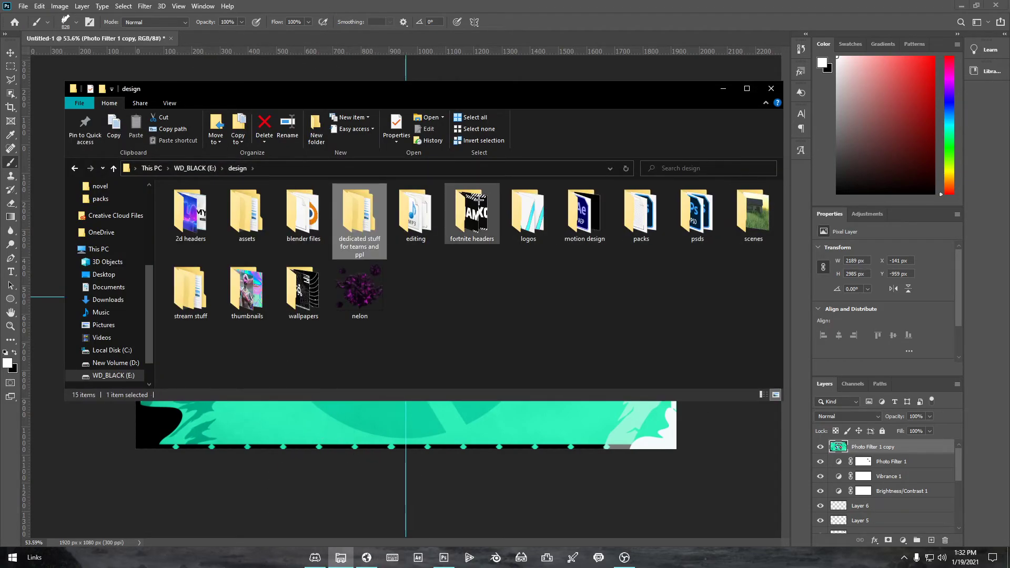
pyautogui.doubleClick(190, 214)
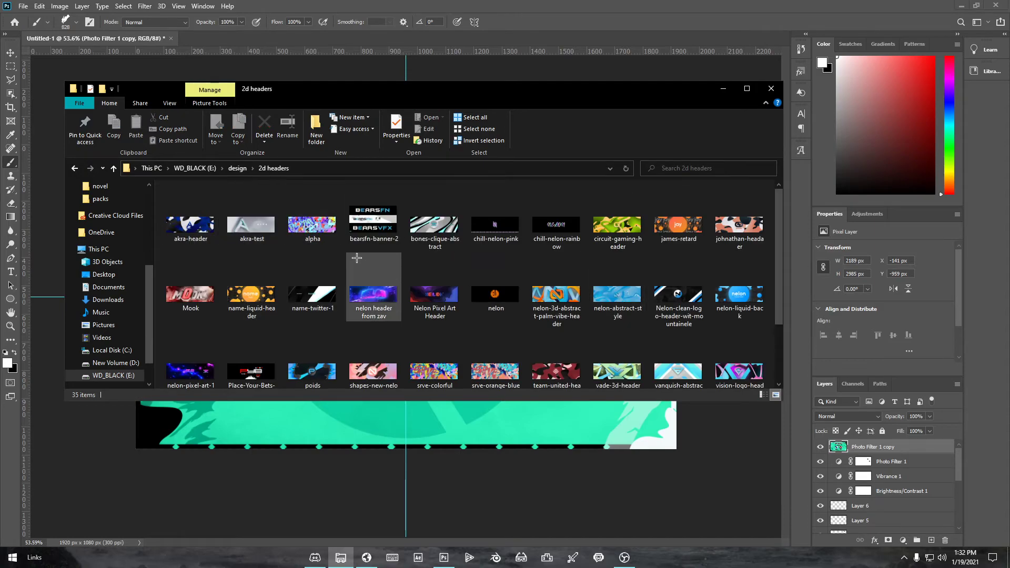
pyautogui.doubleClick(198, 227)
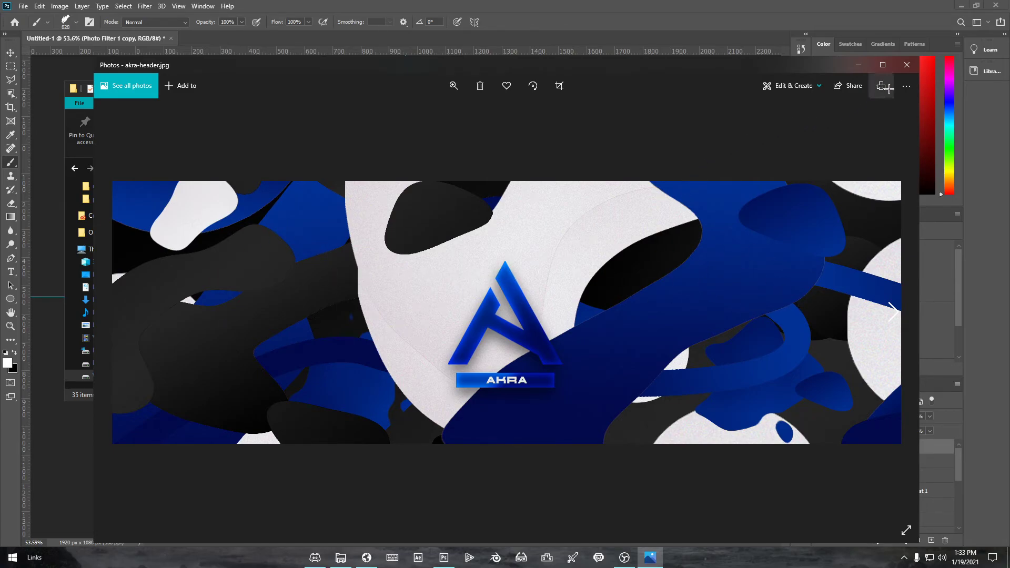
pyautogui.click(907, 64)
pyautogui.click(583, 249)
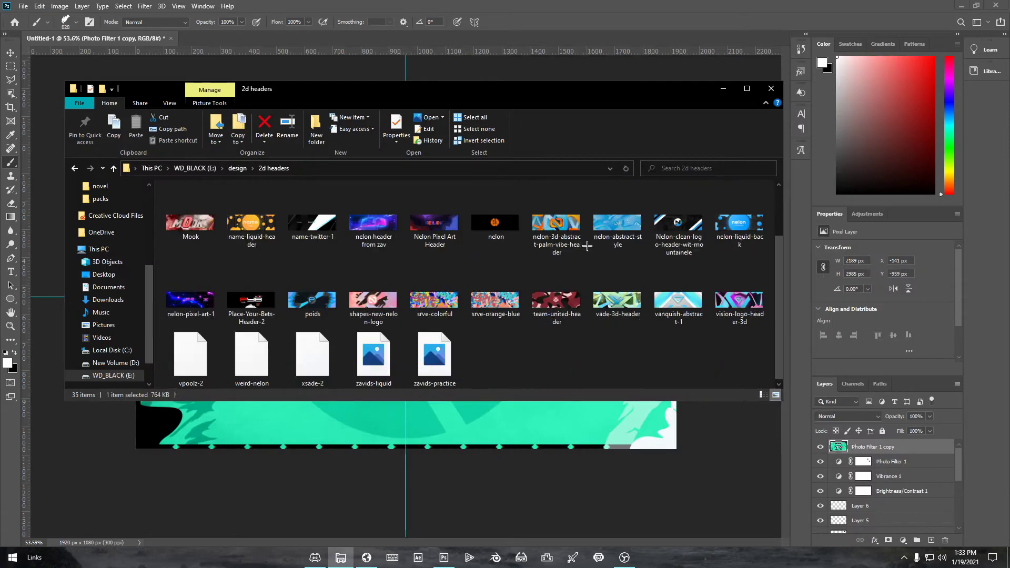
pyautogui.click(771, 88)
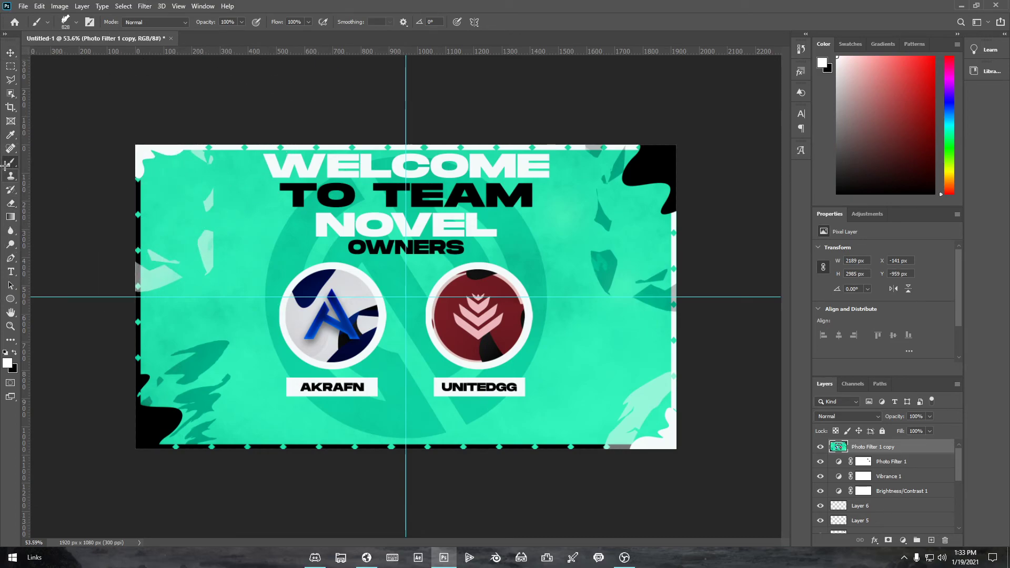
# Select the Hard Round brush with black as the foreground colour, and undo a test stamp on the merged layer
pyautogui.click(16, 351)
pyautogui.rightClick(305, 273)
pyautogui.scroll(-2, 343, 363)
pyautogui.scroll(3, 342, 363)
pyautogui.scroll(5, 416, 372)
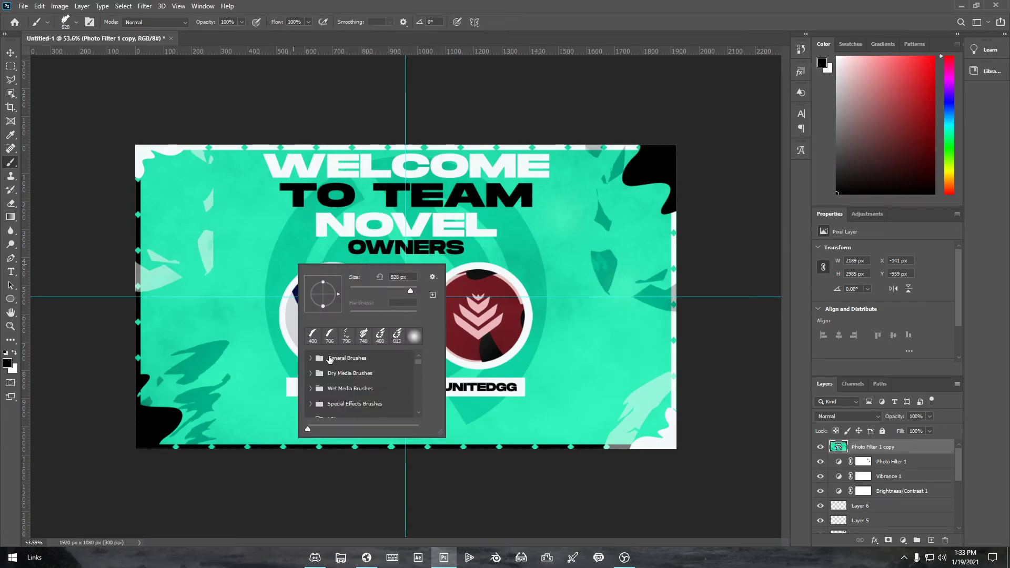
pyautogui.click(312, 358)
pyautogui.click(343, 397)
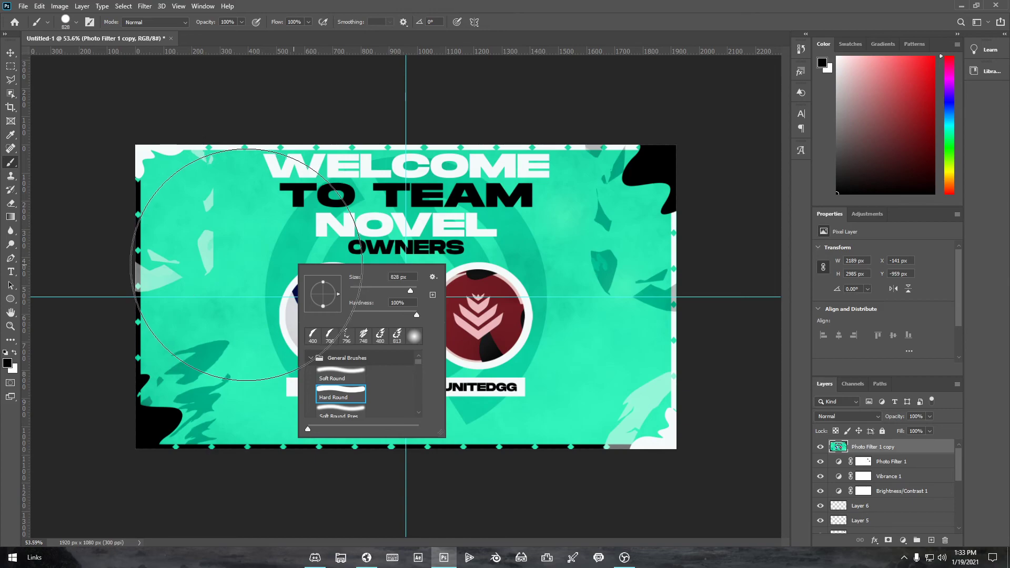
pyautogui.press('Return')
pyautogui.click(595, 358)
pyautogui.hotkey('ctrl', 'z')
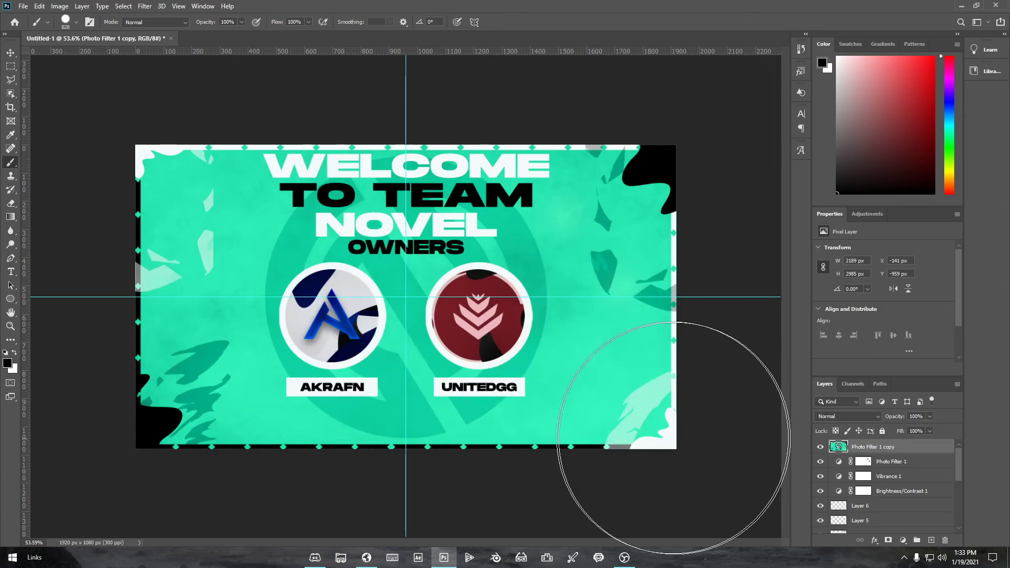
# Add a new layer and stamp a 400 px black circle to the upper left of the AKRAFN avatar
pyautogui.click(931, 541)
pyautogui.press('[')
pyautogui.press('[')
pyautogui.press('[')
pyautogui.press('[')
pyautogui.press('[')
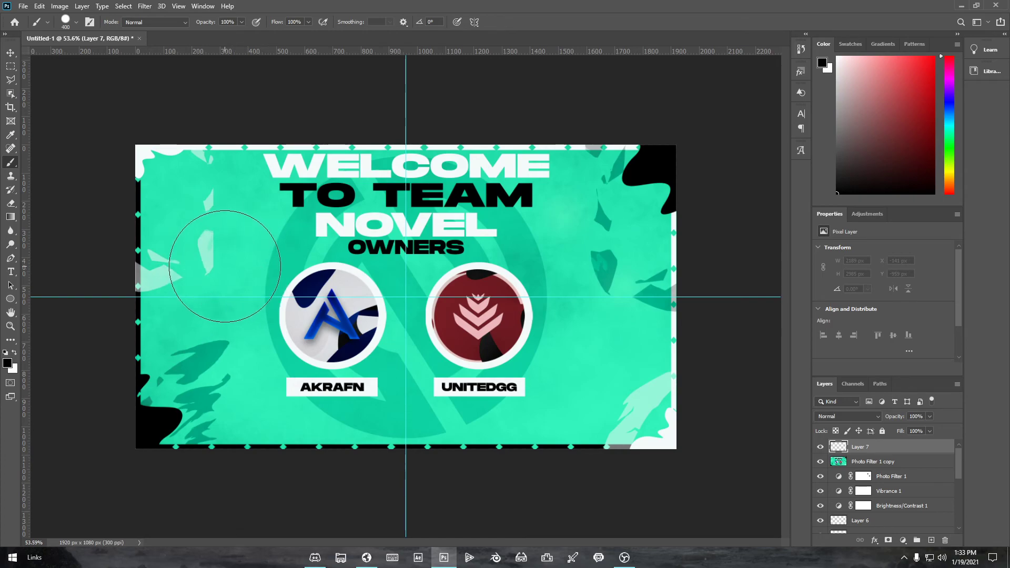
pyautogui.click(224, 264)
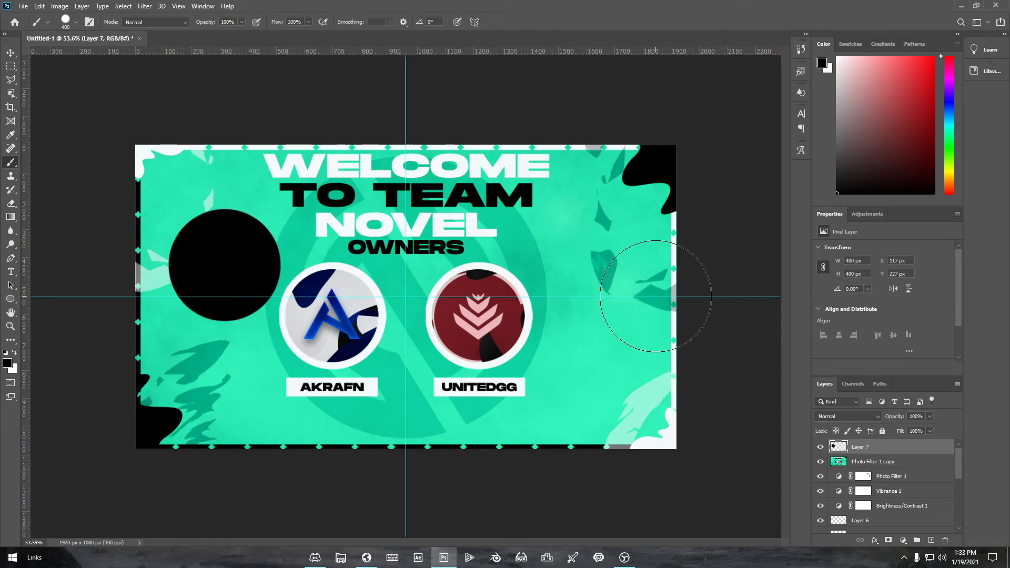
# Remove the horizontal and vertical centre guides from the canvas
pyautogui.click(11, 53)
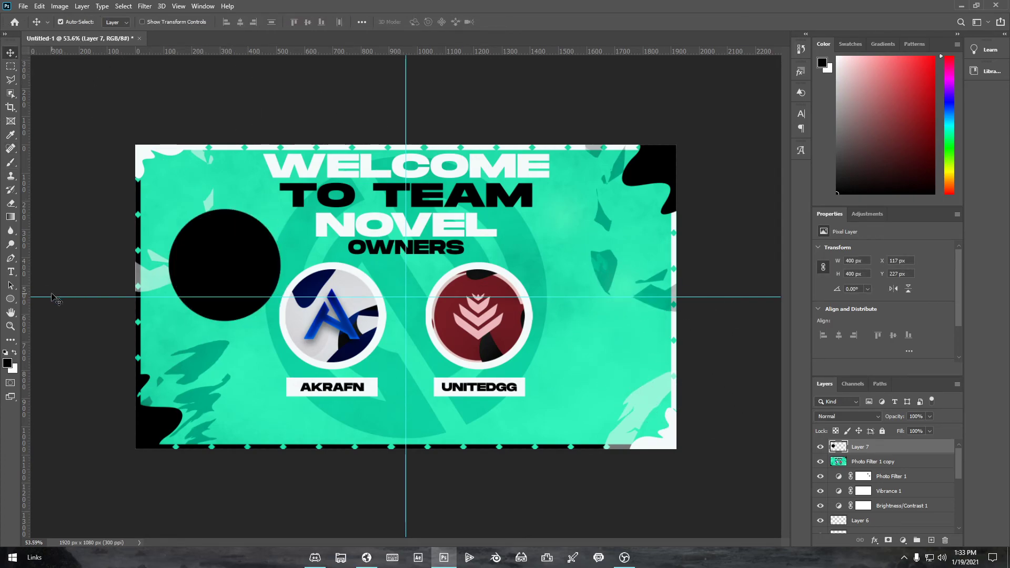
pyautogui.moveTo(57, 298); pyautogui.dragTo(126, 39)
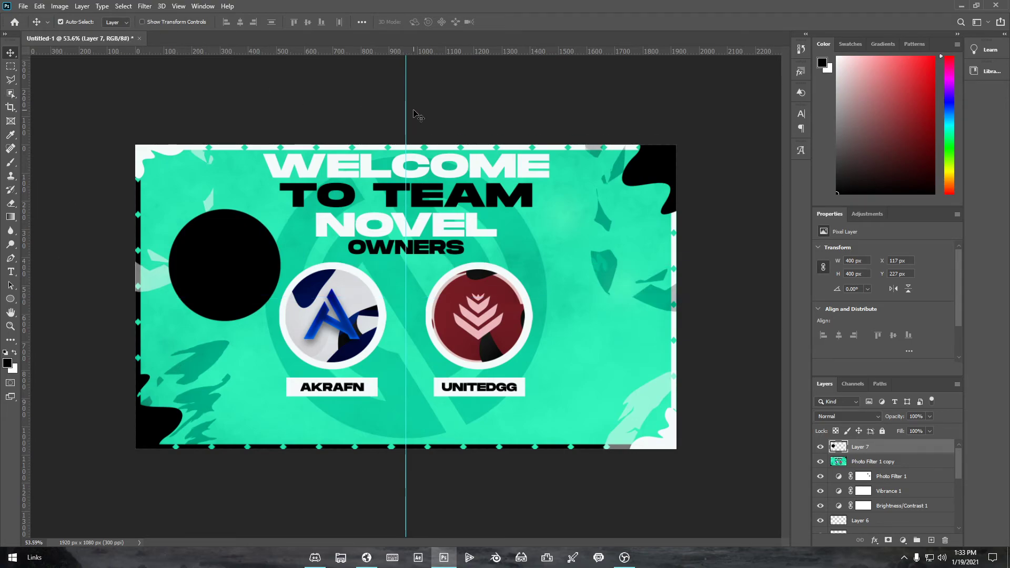
pyautogui.moveTo(408, 112); pyautogui.dragTo(40, 129)
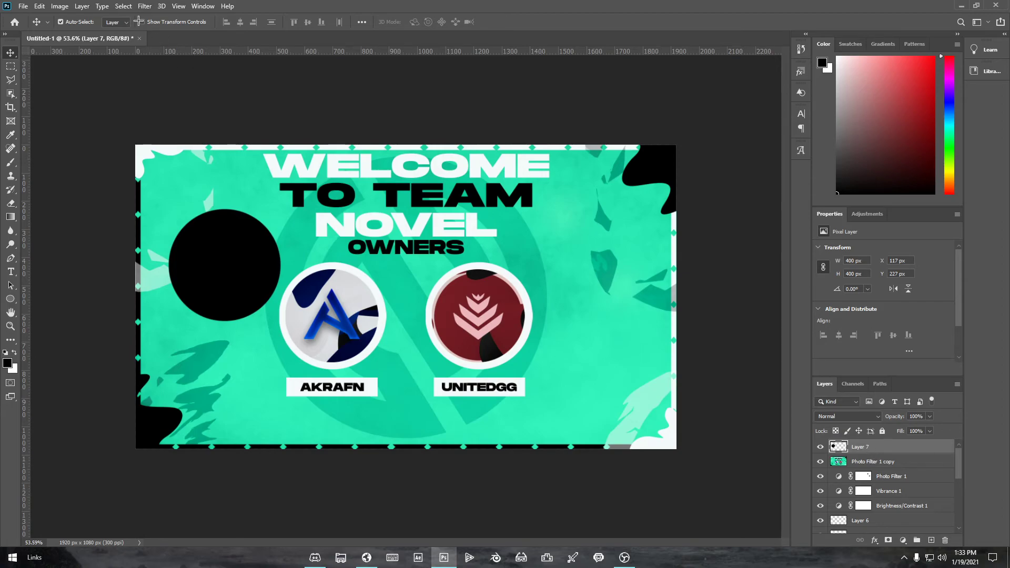
# Distort the black circle with a Wave filter using 55 generators and a wavelength of 224 to 271
pyautogui.click(145, 5)
pyautogui.moveTo(185, 144)
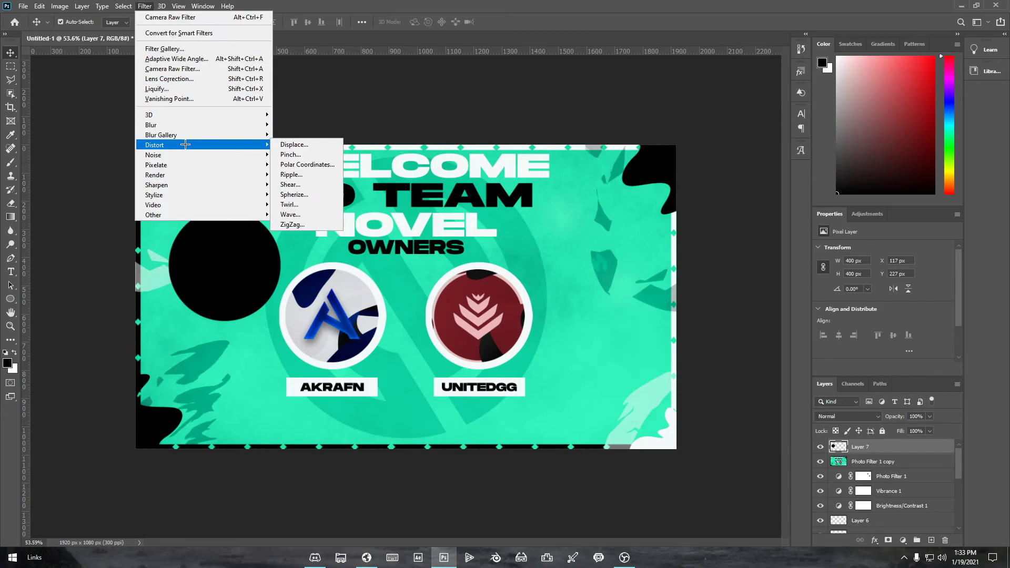
pyautogui.click(300, 212)
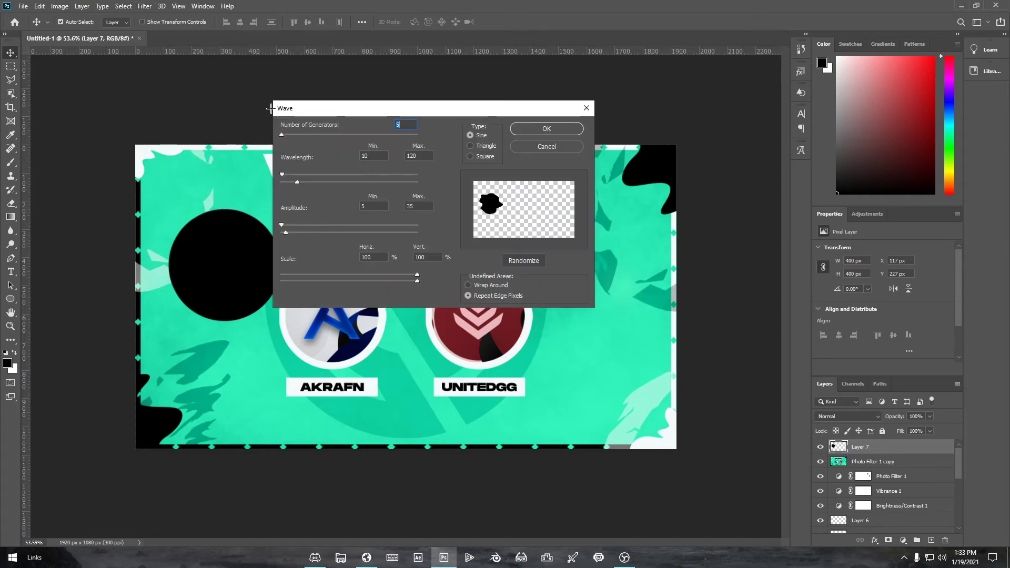
pyautogui.moveTo(284, 135)
pyautogui.mouseDown()
pyautogui.moveTo(301, 136)
pyautogui.moveTo(288, 140)
pyautogui.mouseUp()
pyautogui.moveTo(282, 175)
pyautogui.mouseDown()
pyautogui.moveTo(364, 182)
pyautogui.moveTo(318, 175)
pyautogui.mouseUp()
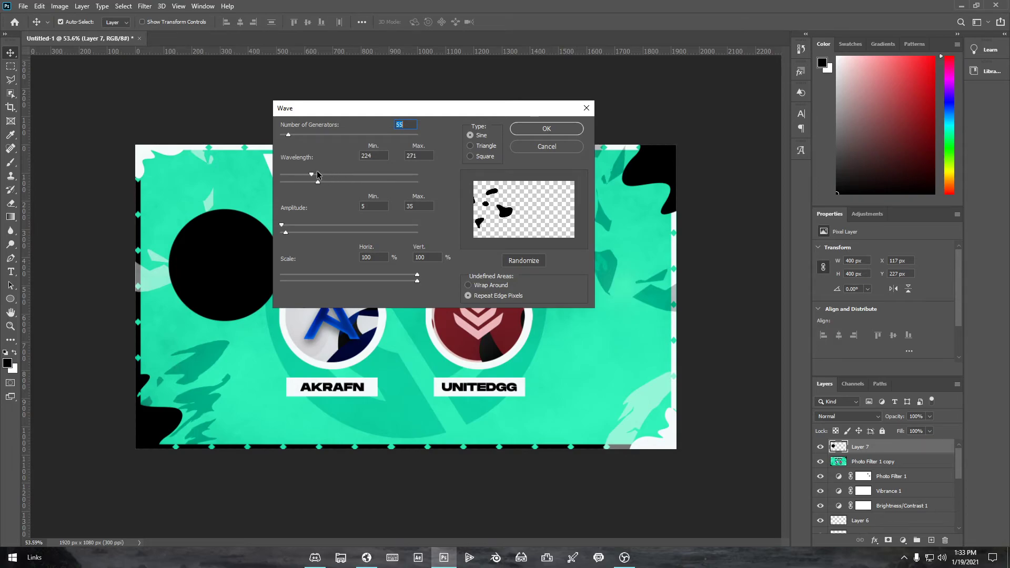
pyautogui.click(559, 127)
# Try to move the distorted black blobs up and left, cancel the transform, and delete their layer
pyautogui.hotkey('ctrl', 't')
pyautogui.moveTo(289, 244); pyautogui.dragTo(242, 224)
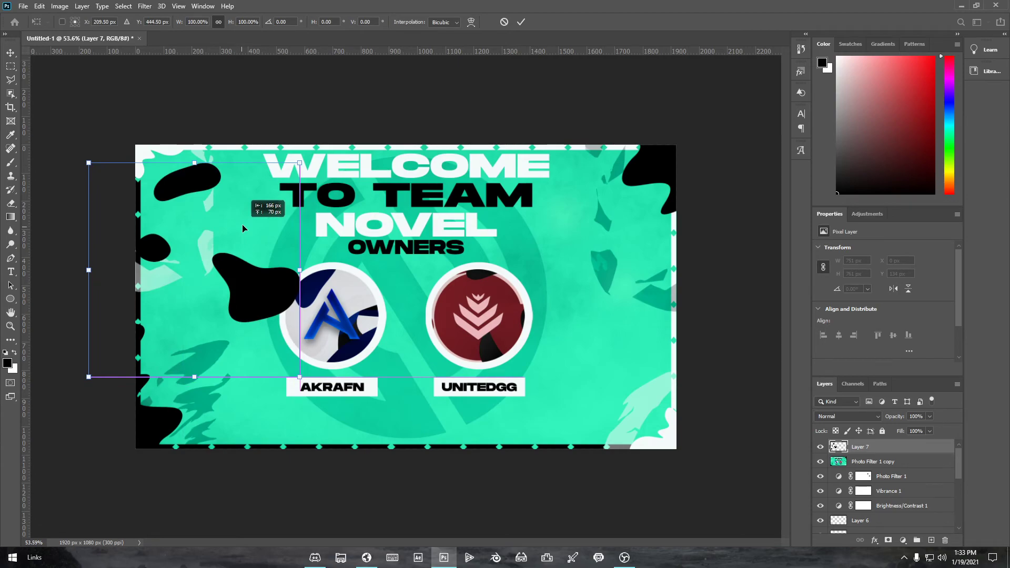
pyautogui.click(505, 22)
pyautogui.press('Delete')
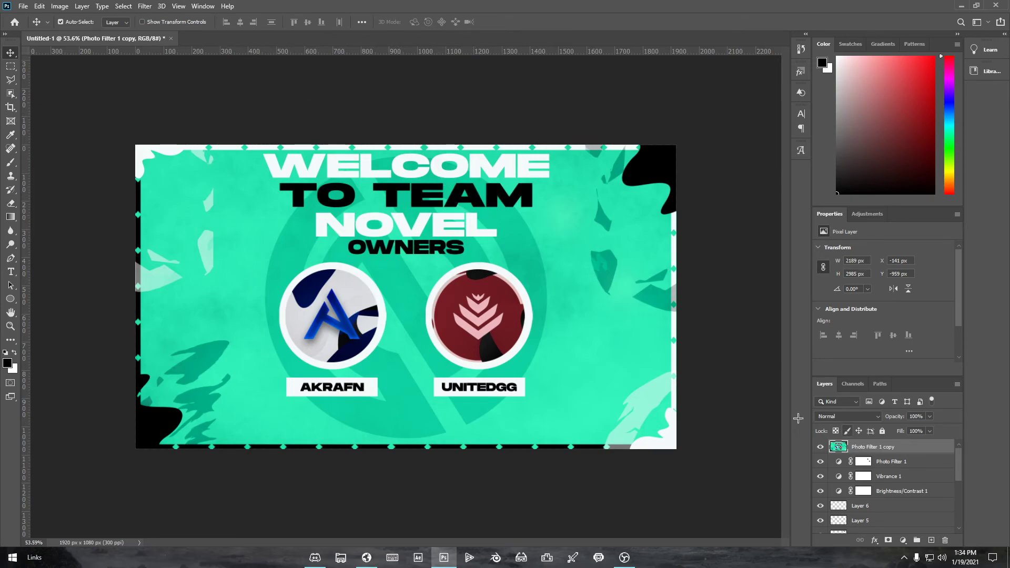
# Apply the Add Noise filter with uniform distribution to the merged Photo Filter 1 copy layer, raising the amount slightly
pyautogui.click(143, 6)
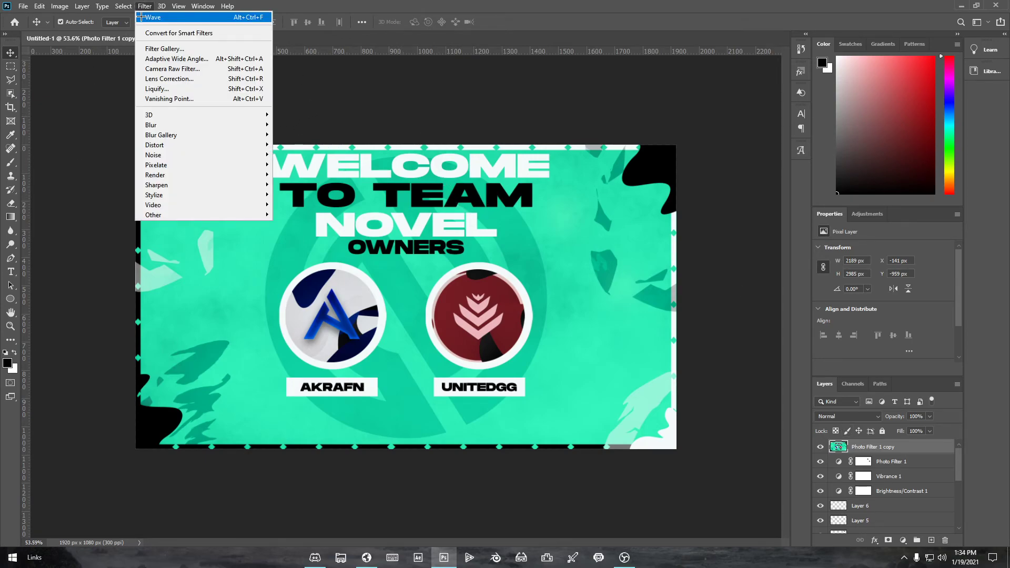
pyautogui.moveTo(163, 156)
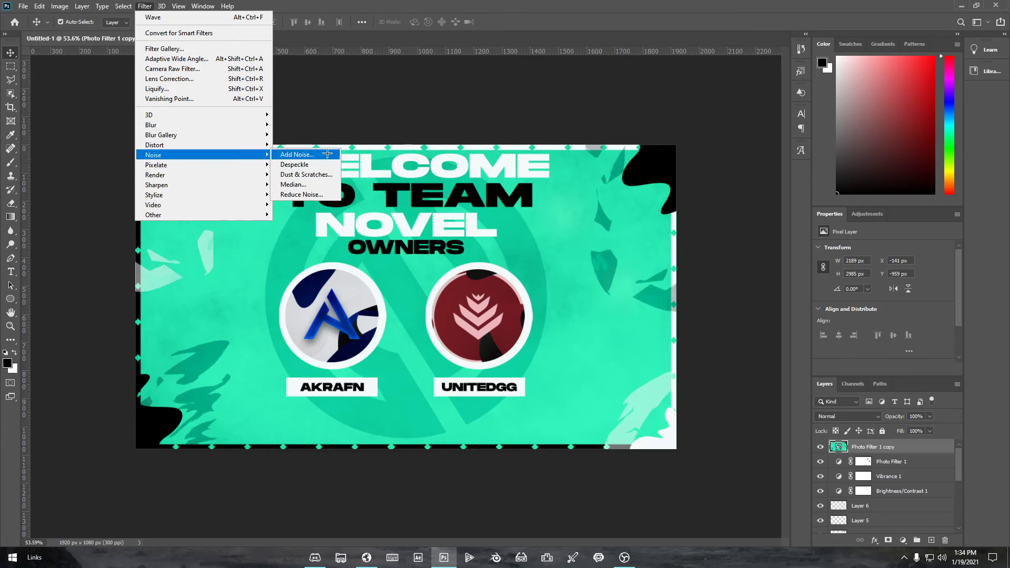
pyautogui.click(298, 154)
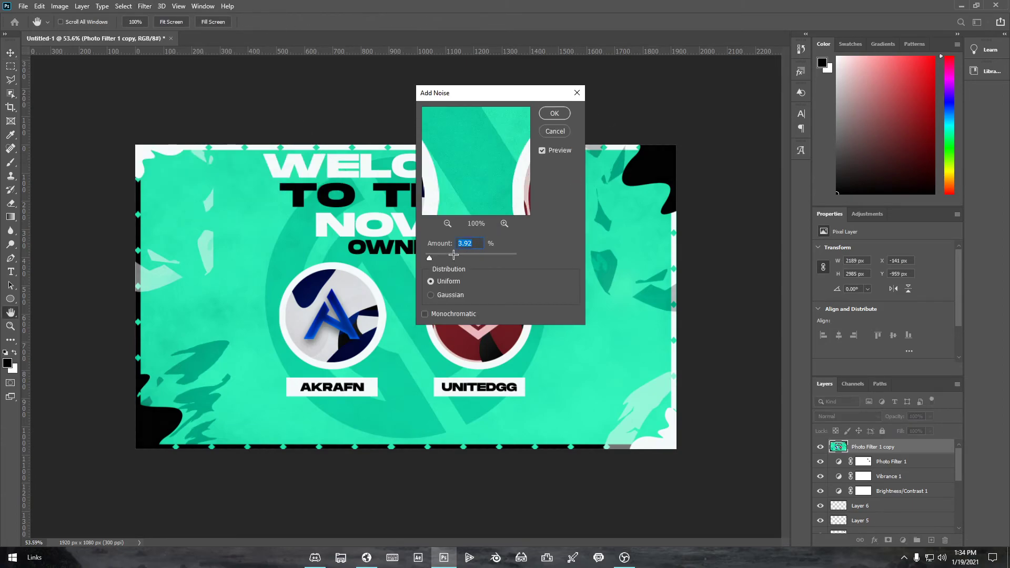
pyautogui.moveTo(428, 256)
pyautogui.mouseDown()
pyautogui.moveTo(485, 260)
pyautogui.moveTo(435, 255)
pyautogui.mouseUp()
pyautogui.click(554, 112)
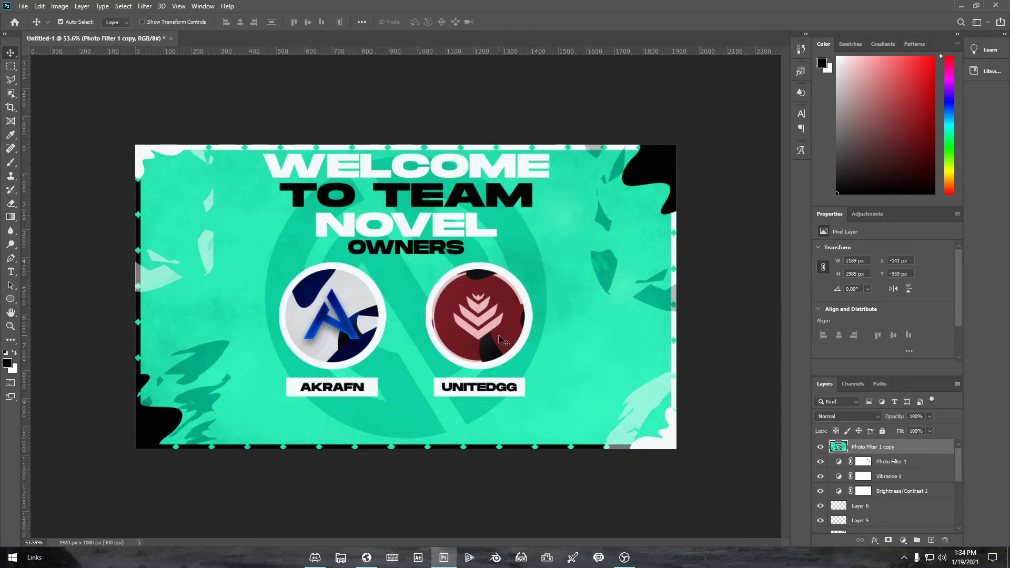
# Add a new layer above the merged copy and stamp a 400 px black circle at the canvas's right edge
pyautogui.click(143, 6)
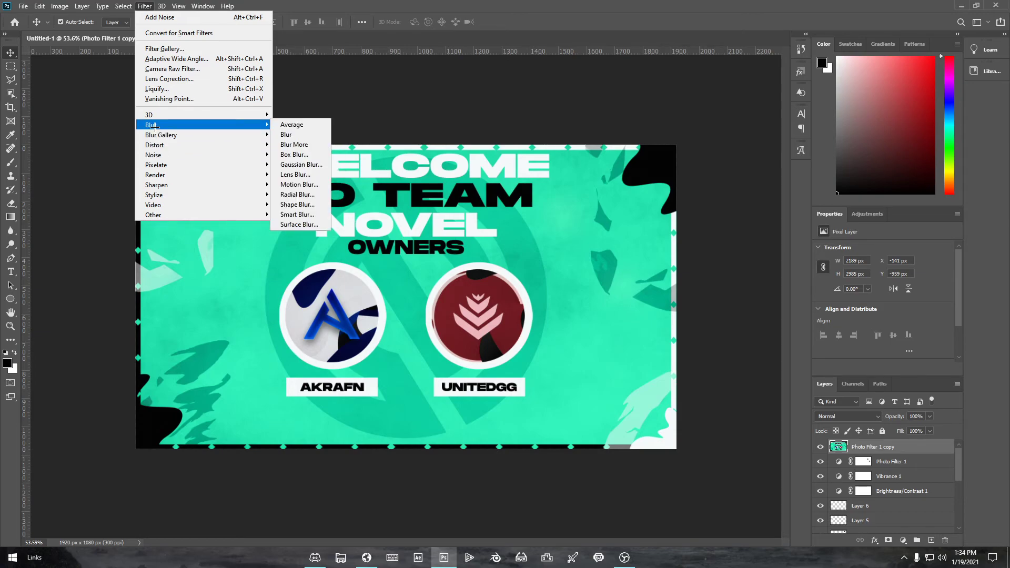
pyautogui.click(917, 476)
pyautogui.scroll(-3, 917, 477)
pyautogui.scroll(5, 917, 478)
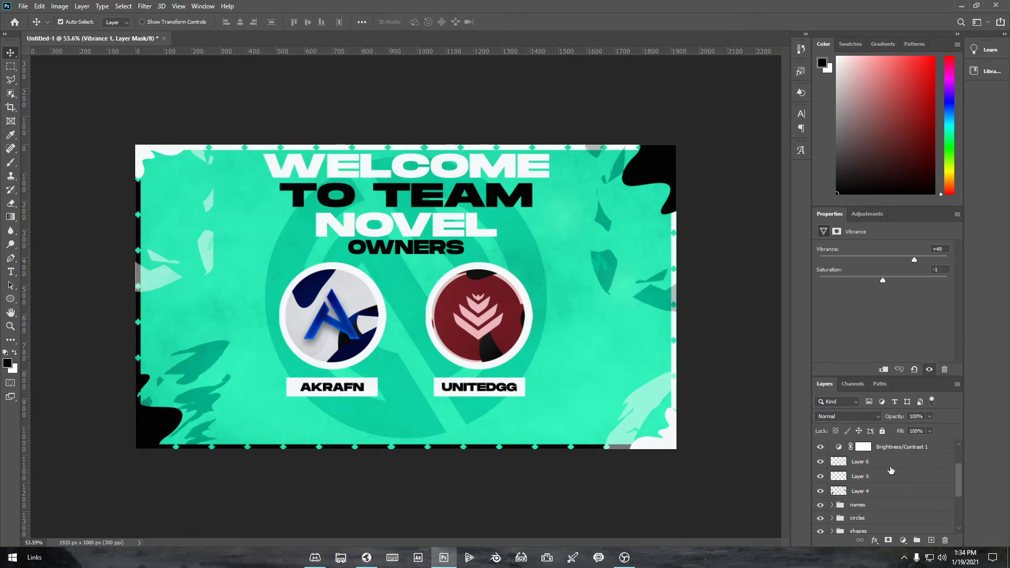
pyautogui.hotkey('ctrl', 'alt', 'shift', 'e')
pyautogui.click(930, 540)
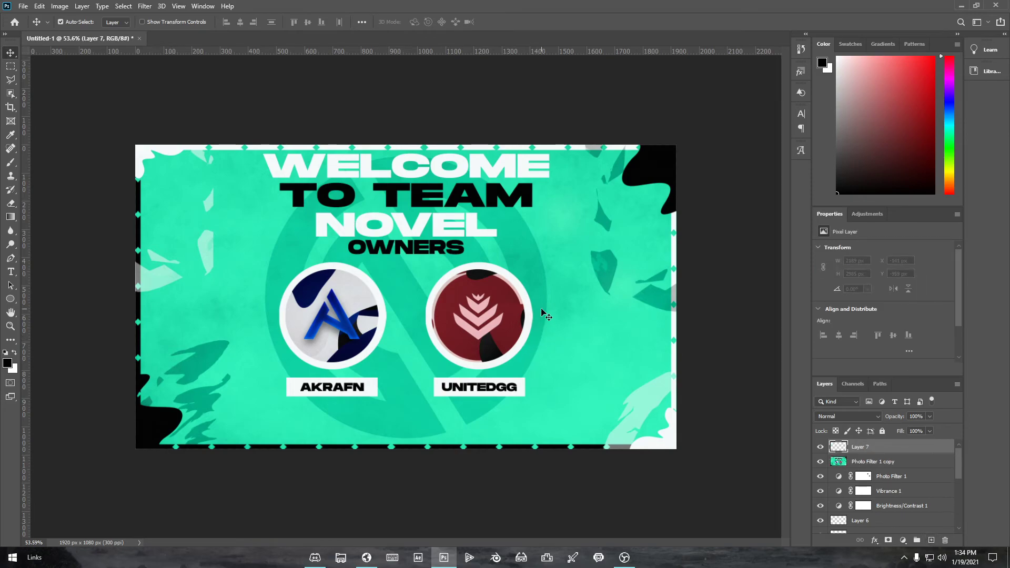
pyautogui.press('b')
pyautogui.click(658, 321)
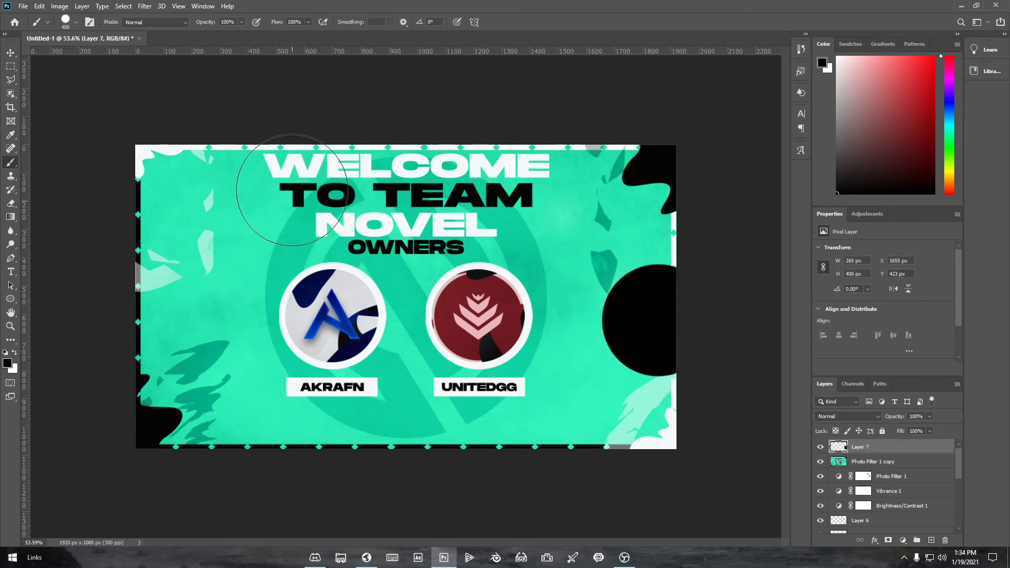
# Preview a Motion Blur on the black circle at 90° with a distance of 870 pixels, cancel it, and delete the circle's layer
pyautogui.click(144, 6)
pyautogui.moveTo(157, 125)
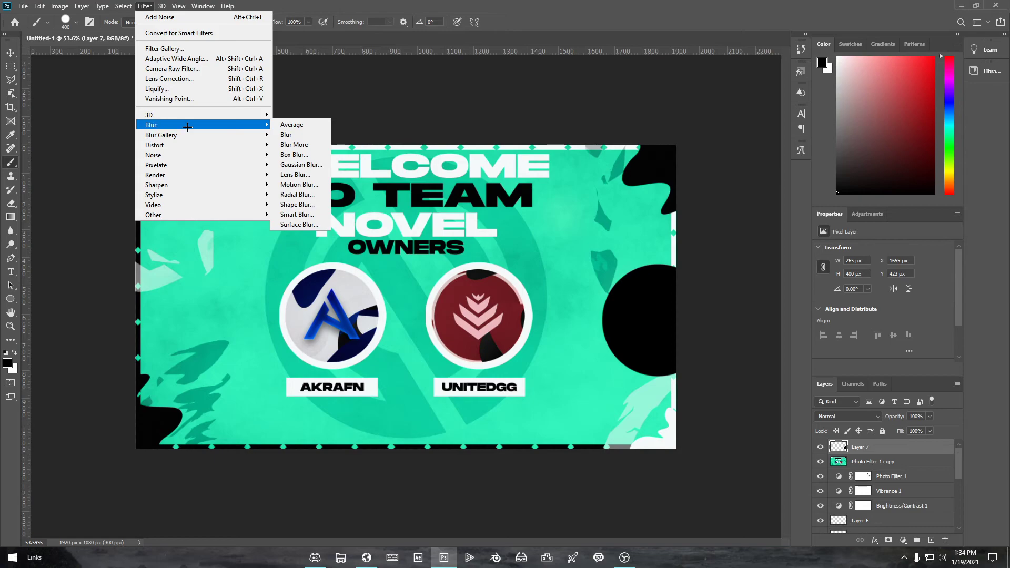
pyautogui.click(311, 185)
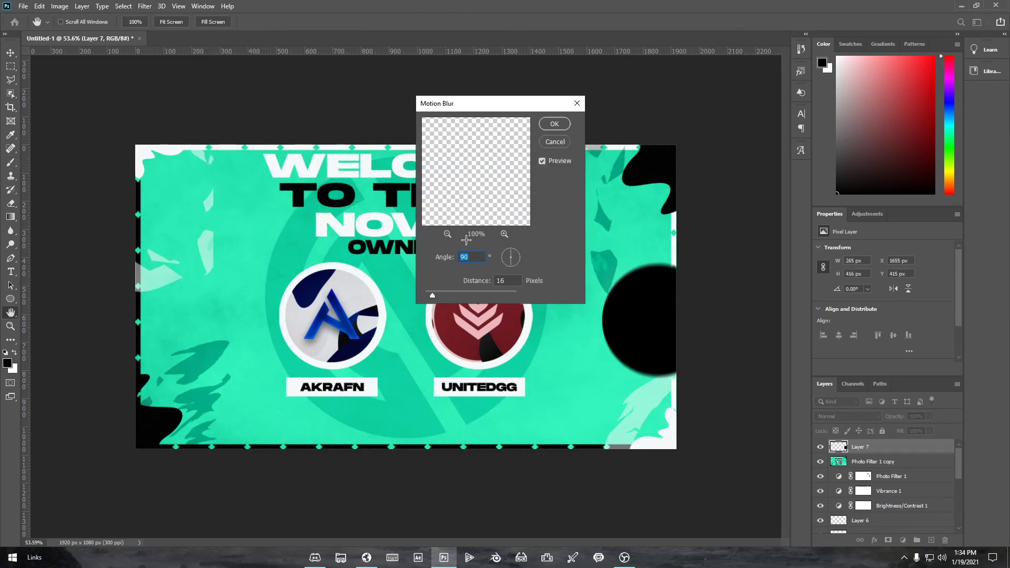
pyautogui.moveTo(435, 294); pyautogui.dragTo(490, 292)
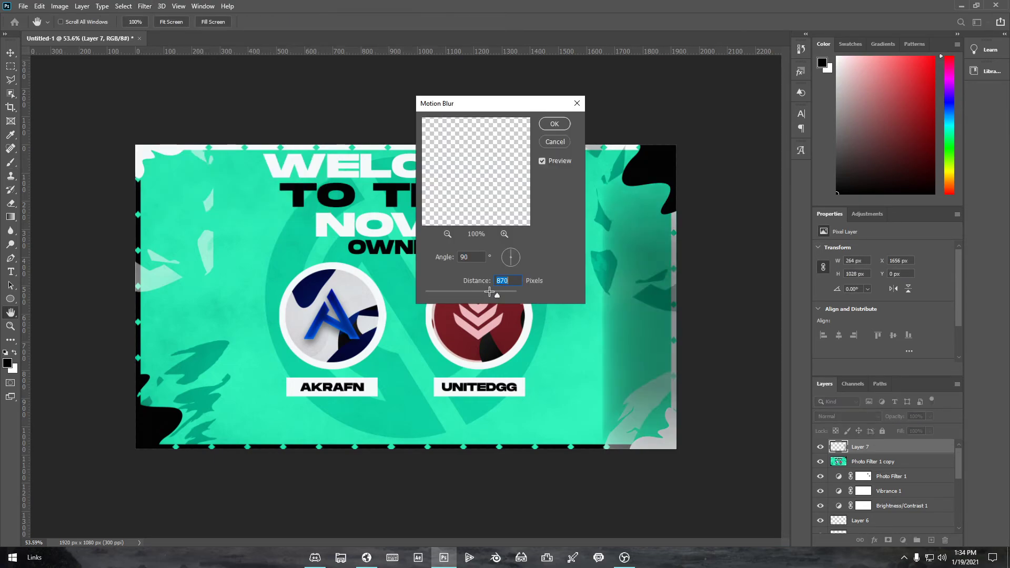
pyautogui.click(554, 143)
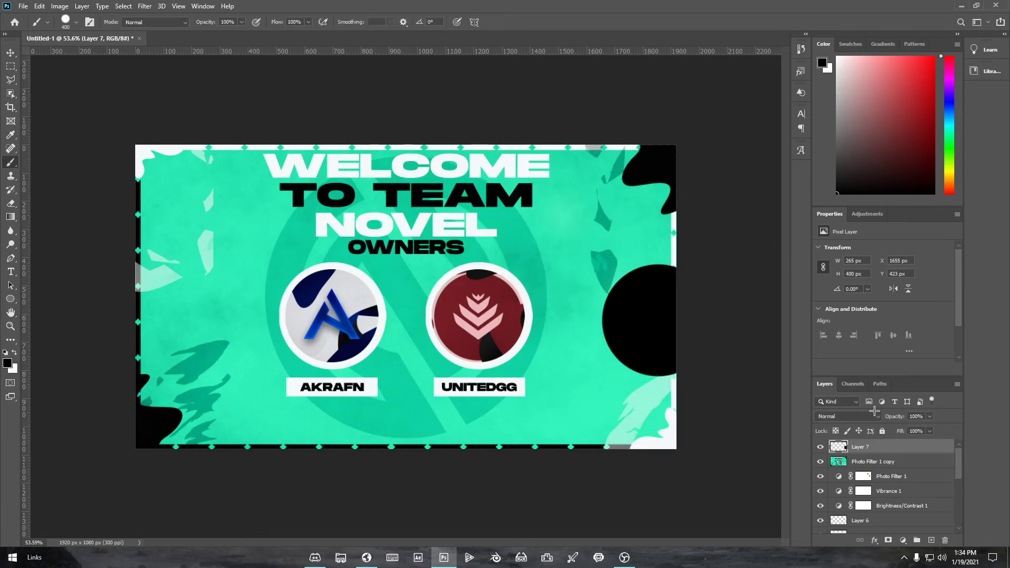
pyautogui.press('Delete')
pyautogui.click(144, 6)
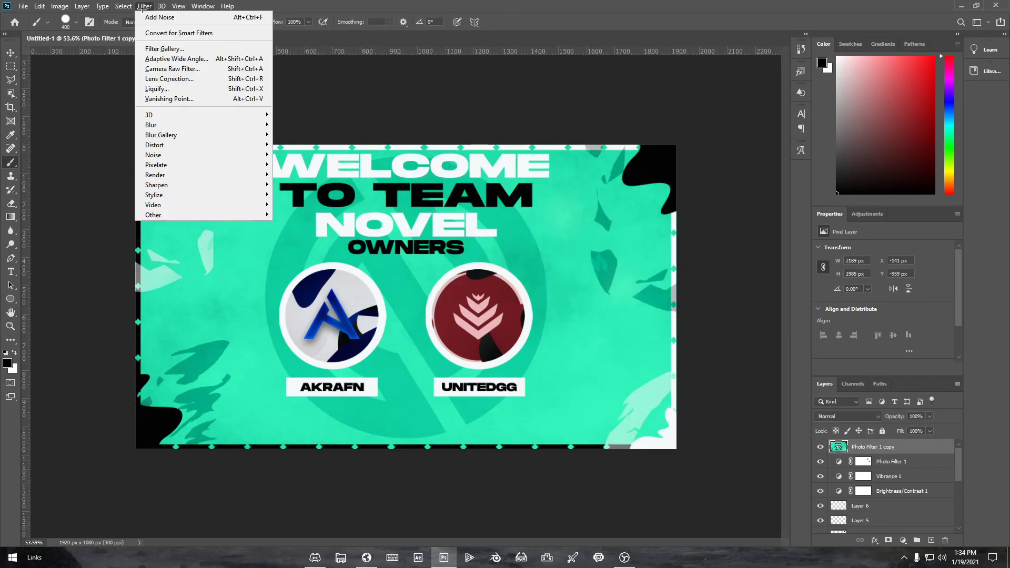
pyautogui.moveTo(199, 196)
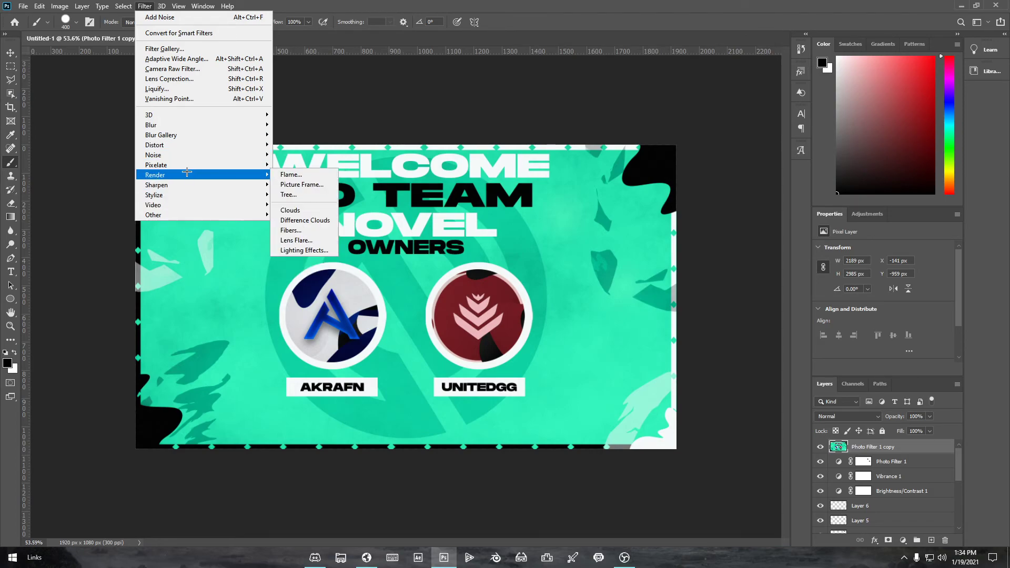
pyautogui.click(883, 447)
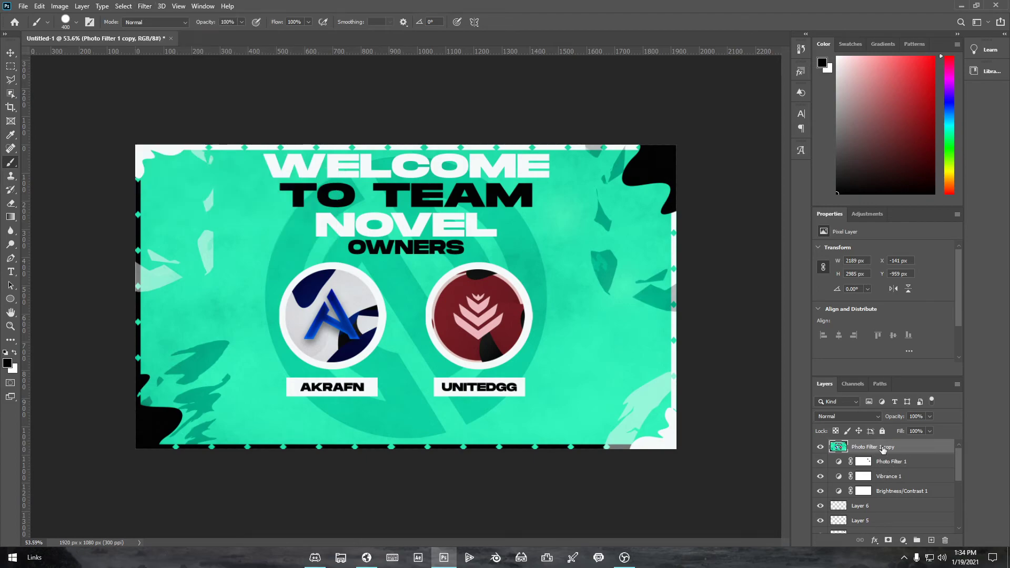
pyautogui.click(144, 6)
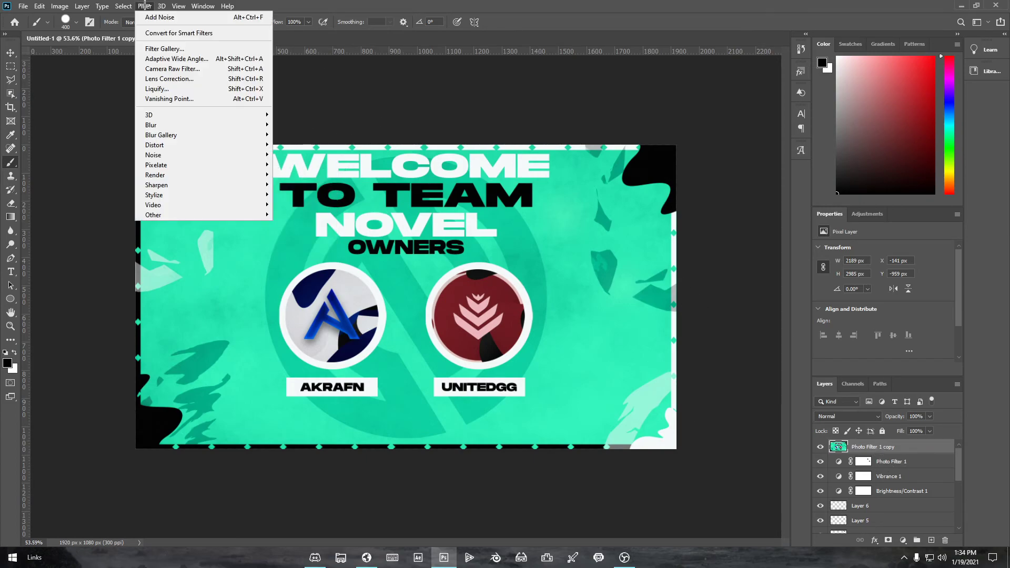
pyautogui.click(144, 5)
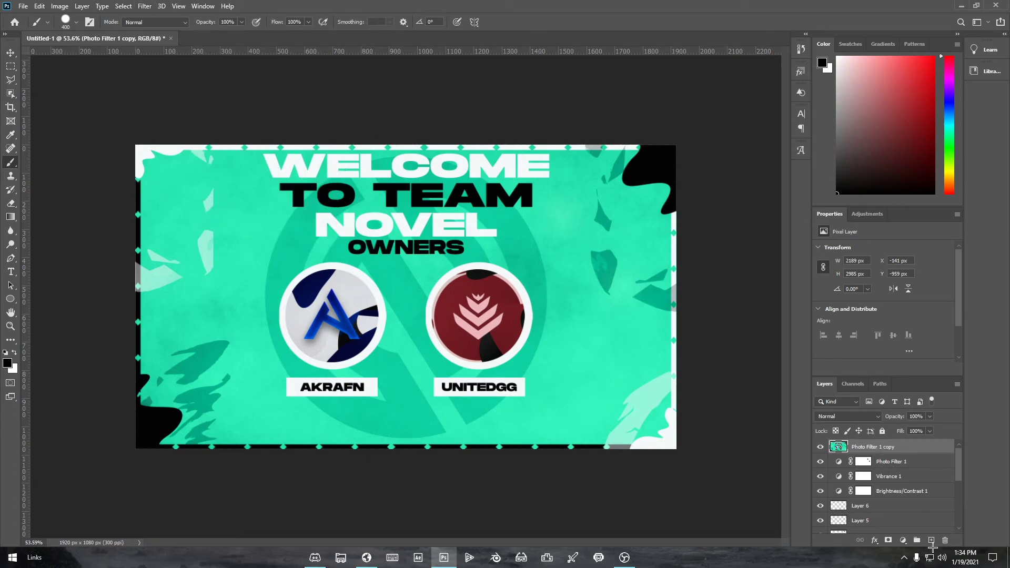
# Add a new layer and create the text NELON on it in black Monument Extended Ultrabold at 72 pt
pyautogui.click(931, 540)
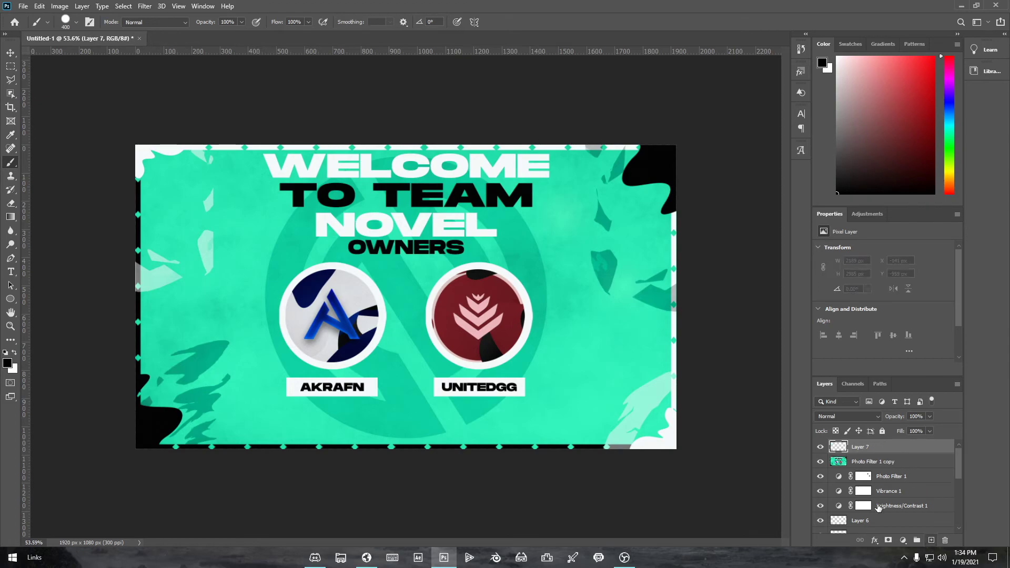
pyautogui.press('t')
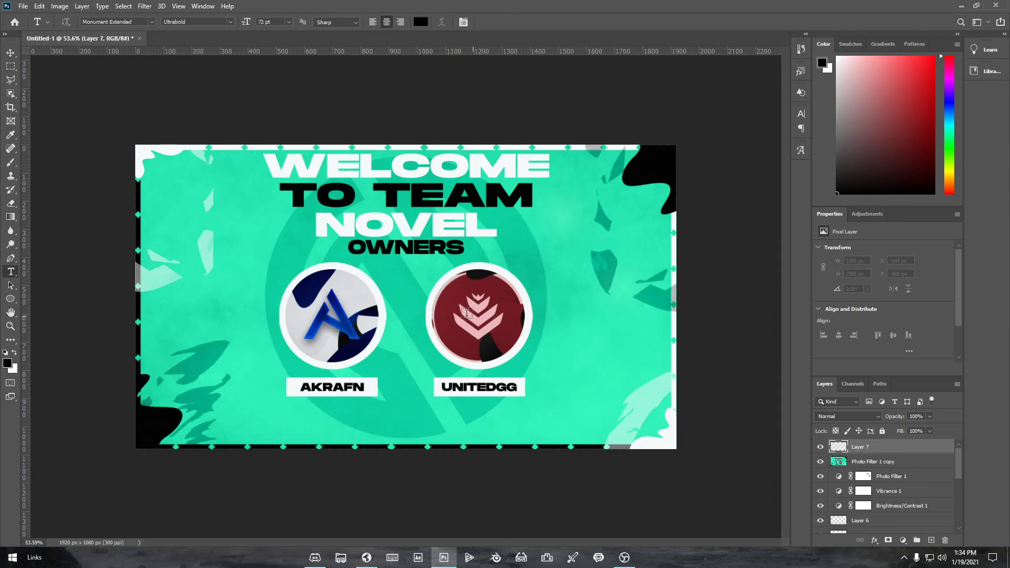
pyautogui.click(221, 237)
pyautogui.press('BackSpace')
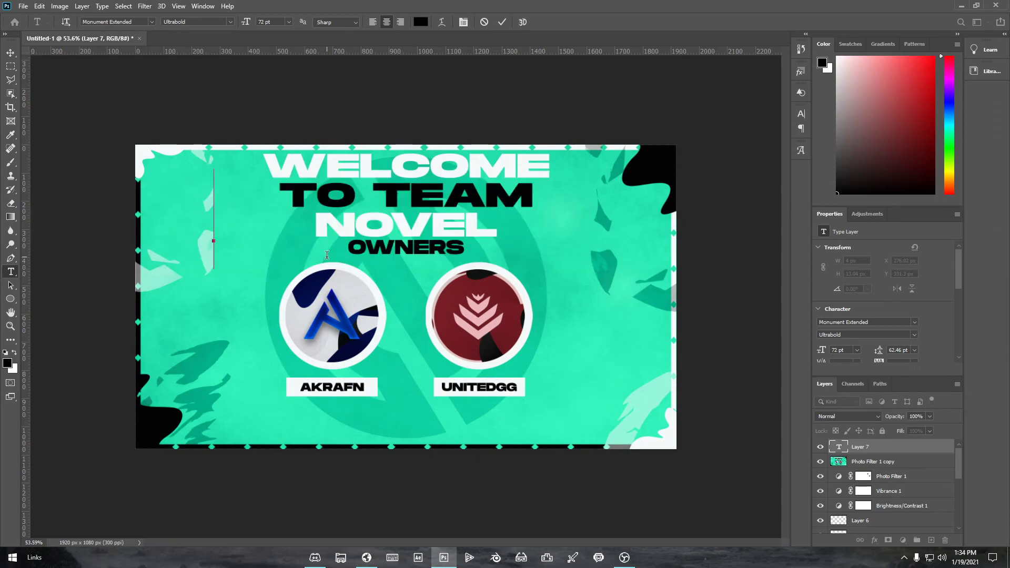
pyautogui.write('NELON')
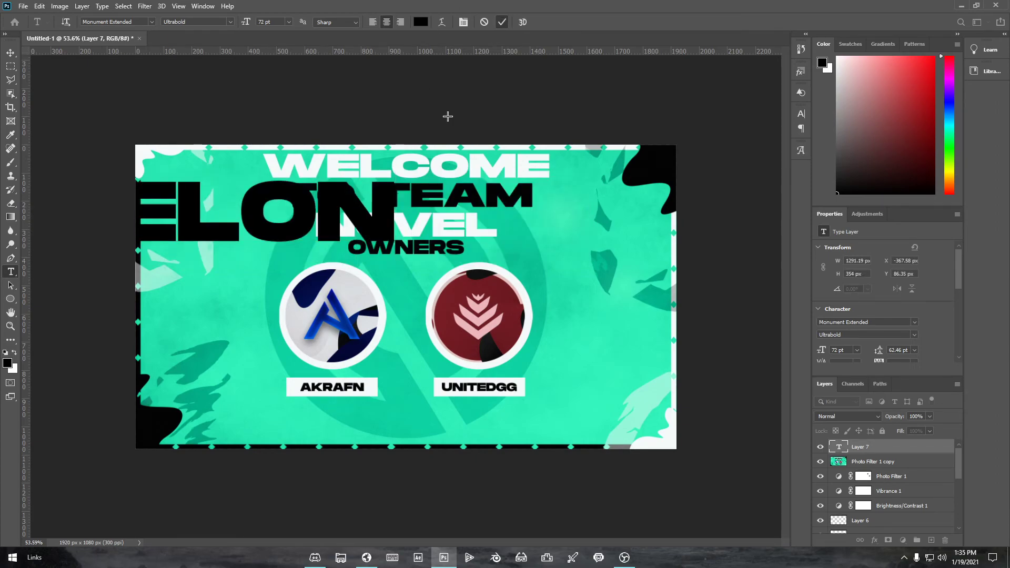
pyautogui.hotkey('ctrl', 'Return')
# Scale the NELON text to about 61% and move it below the UNITEDGG name plate
pyautogui.hotkey('ctrl', 't')
pyautogui.moveTo(395, 174); pyautogui.dragTo(253, 210)
pyautogui.moveTo(184, 234); pyautogui.dragTo(540, 419)
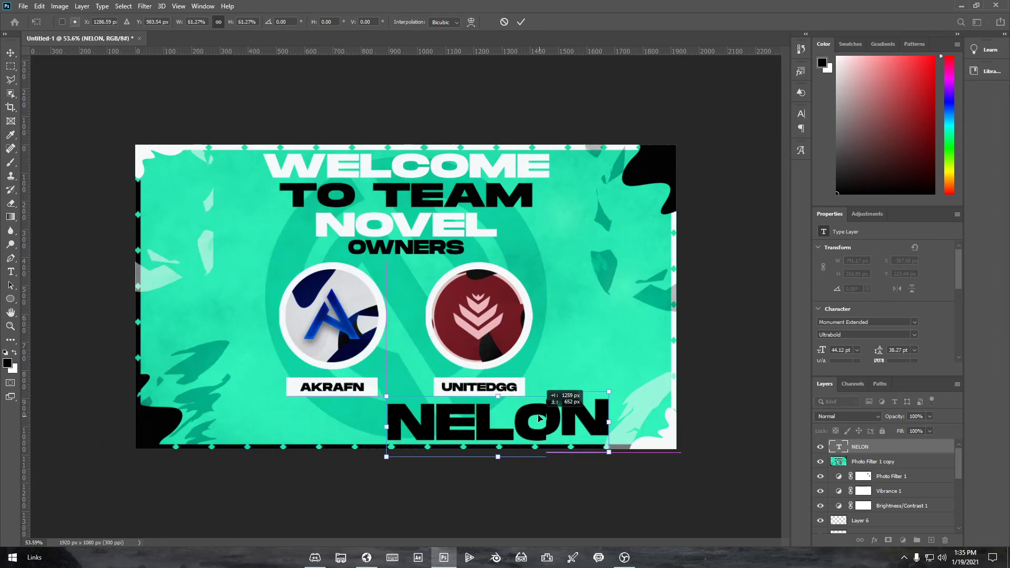
pyautogui.click(521, 21)
# Rasterize the NELON text for the Filter Gallery and preview the Chrome sketch effect on it
pyautogui.click(144, 6)
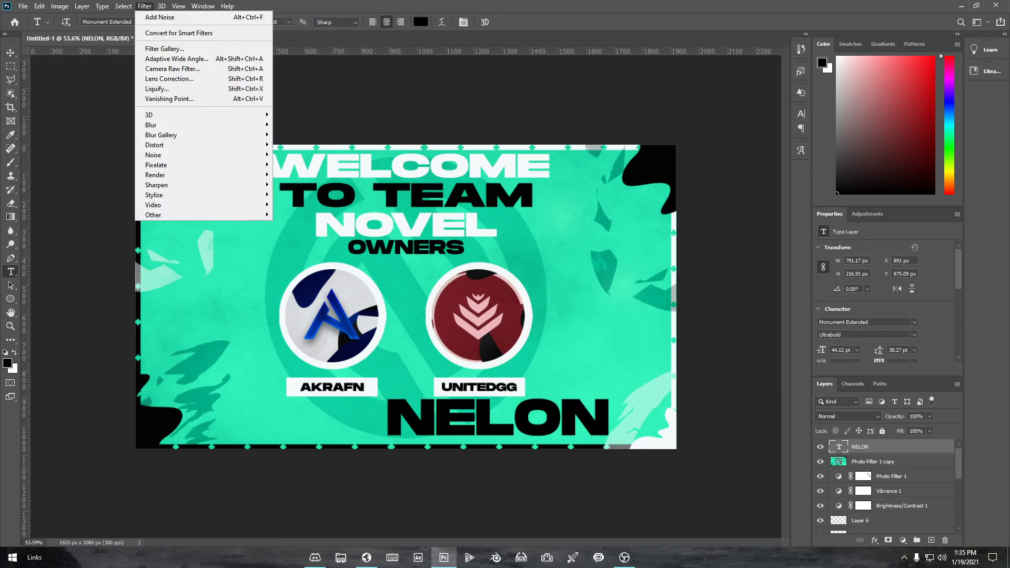
pyautogui.click(158, 48)
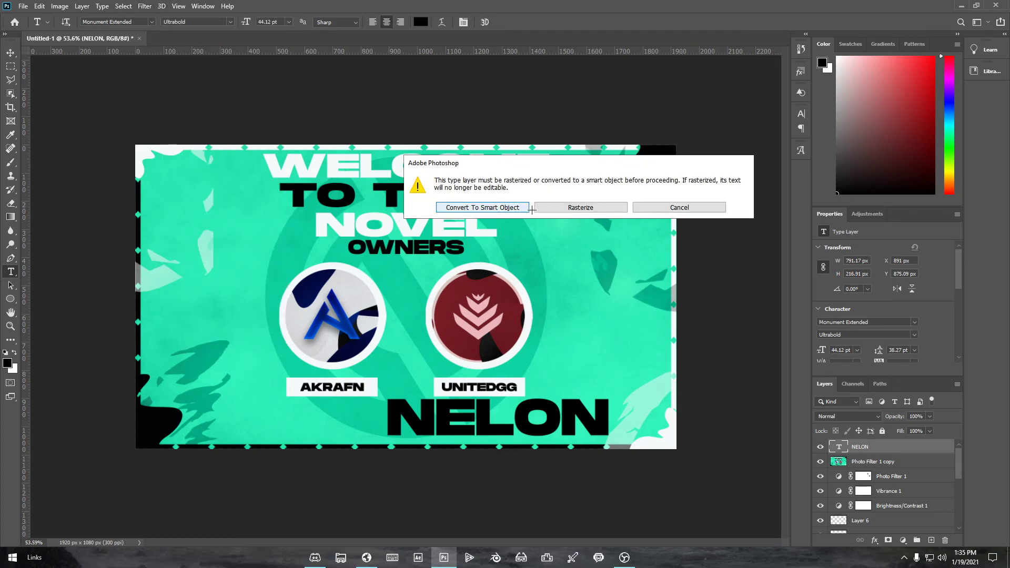
pyautogui.click(565, 207)
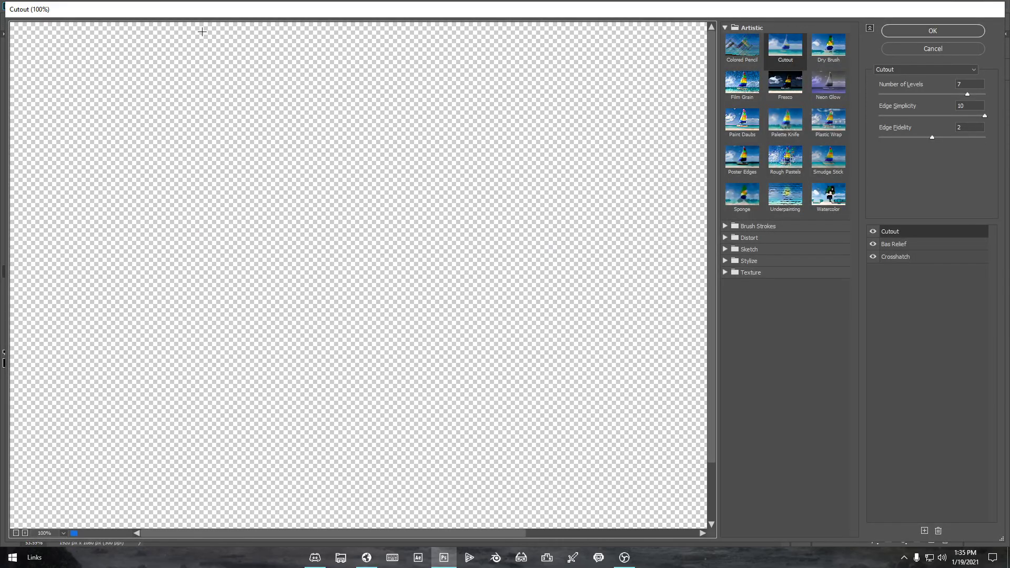
pyautogui.moveTo(603, 274); pyautogui.dragTo(291, 265)
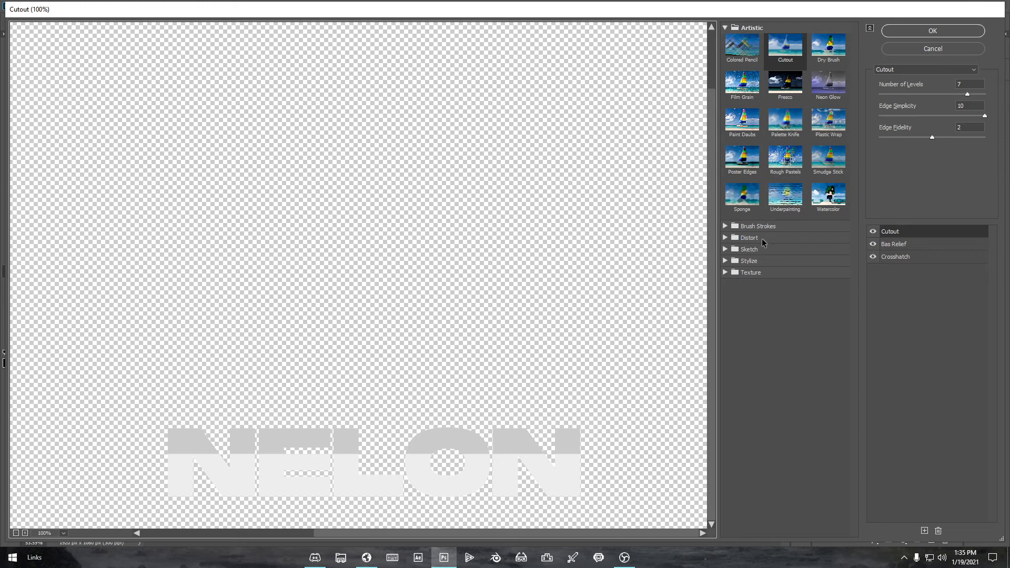
pyautogui.click(733, 249)
pyautogui.click(754, 315)
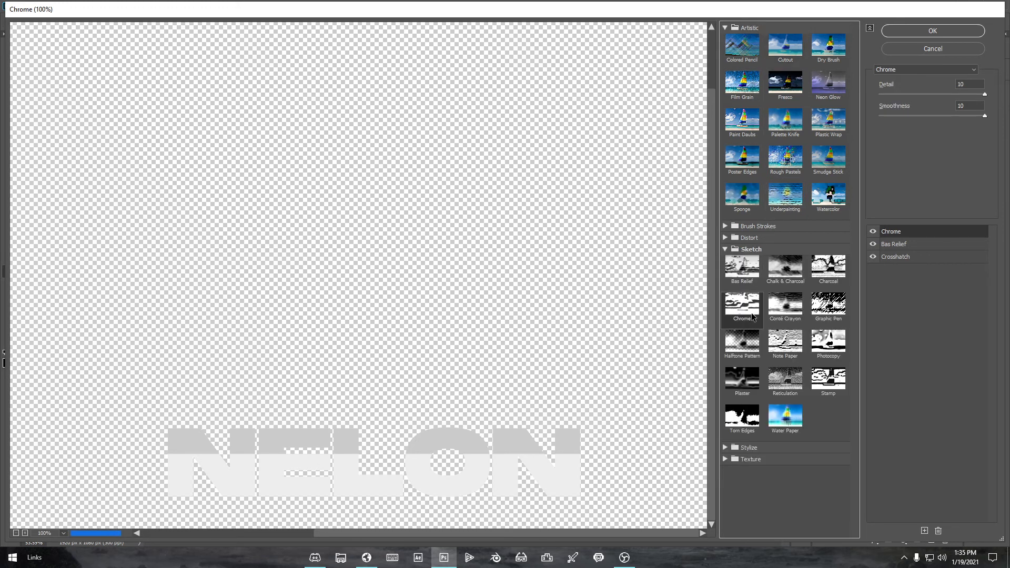
# Preview Glowing Edges with width 14, brightness 20 and smoothness 4 on the NELON text, cancel the gallery, and delete the text layer
pyautogui.click(741, 447)
pyautogui.click(734, 455)
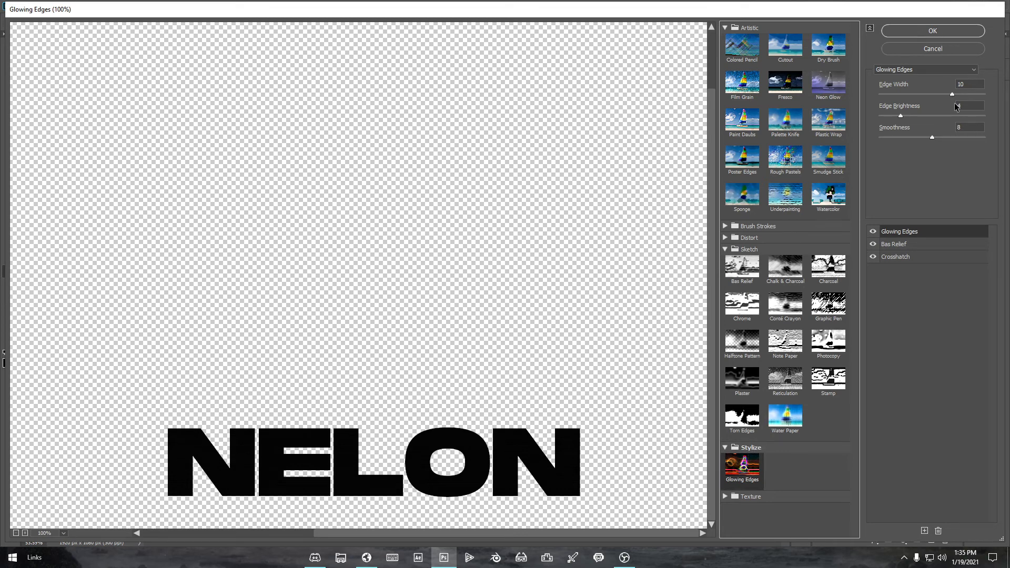
pyautogui.moveTo(954, 94); pyautogui.dragTo(973, 101)
pyautogui.moveTo(901, 116); pyautogui.dragTo(985, 139)
pyautogui.click(904, 138)
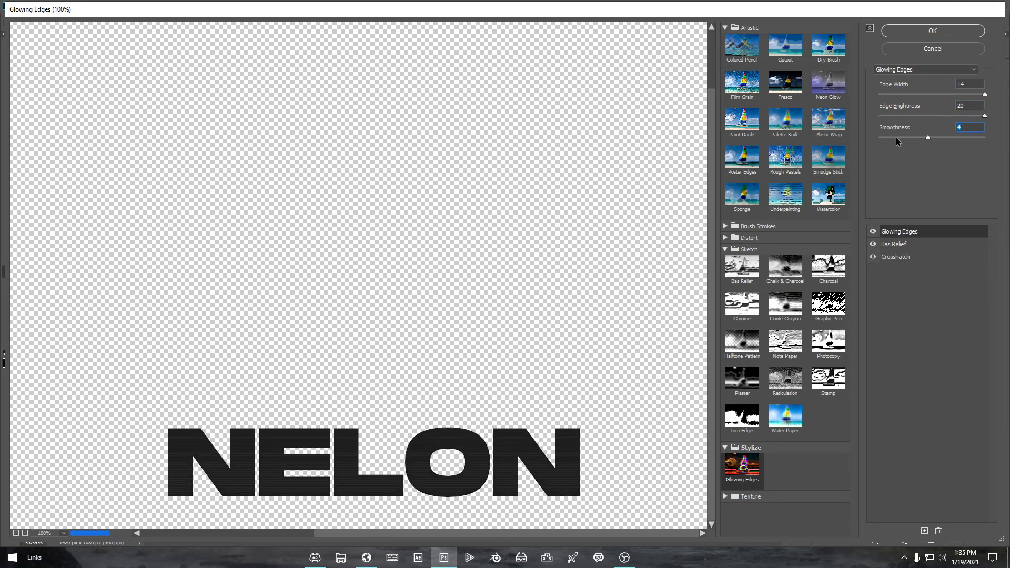
pyautogui.click(933, 49)
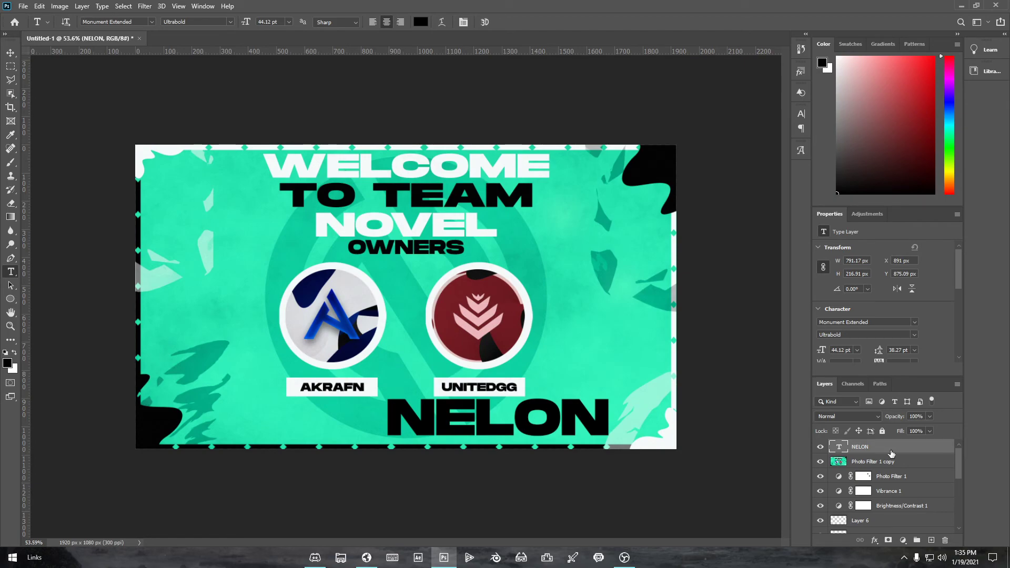
pyautogui.press('Delete')
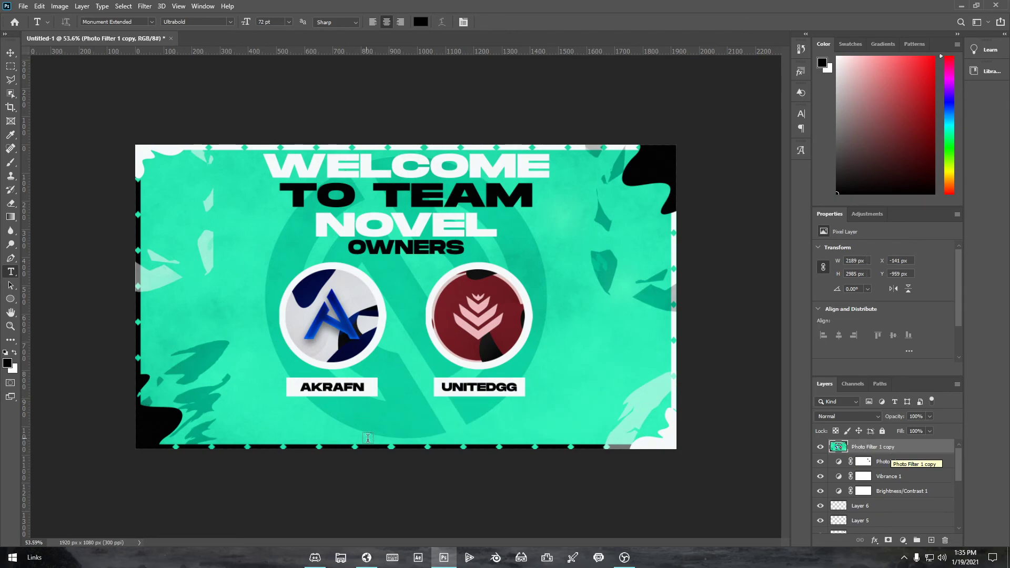
# Switch to File Explorer, view alpha.jpg from the design folder's 2d headers subfolder, and return to the banner
pyautogui.click(341, 558)
pyautogui.click(102, 270)
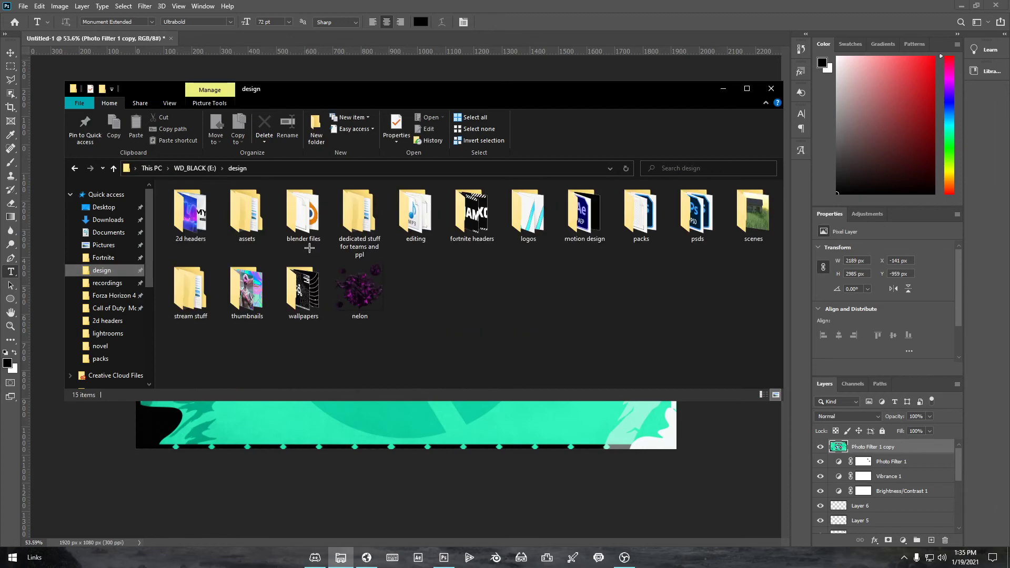
pyautogui.doubleClick(199, 215)
pyautogui.doubleClick(321, 235)
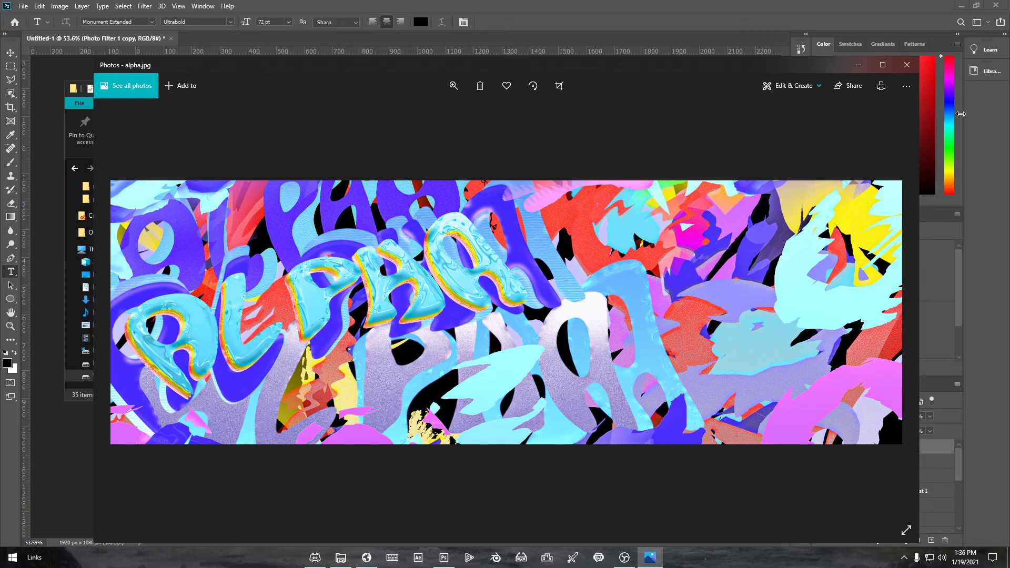
pyautogui.click(907, 64)
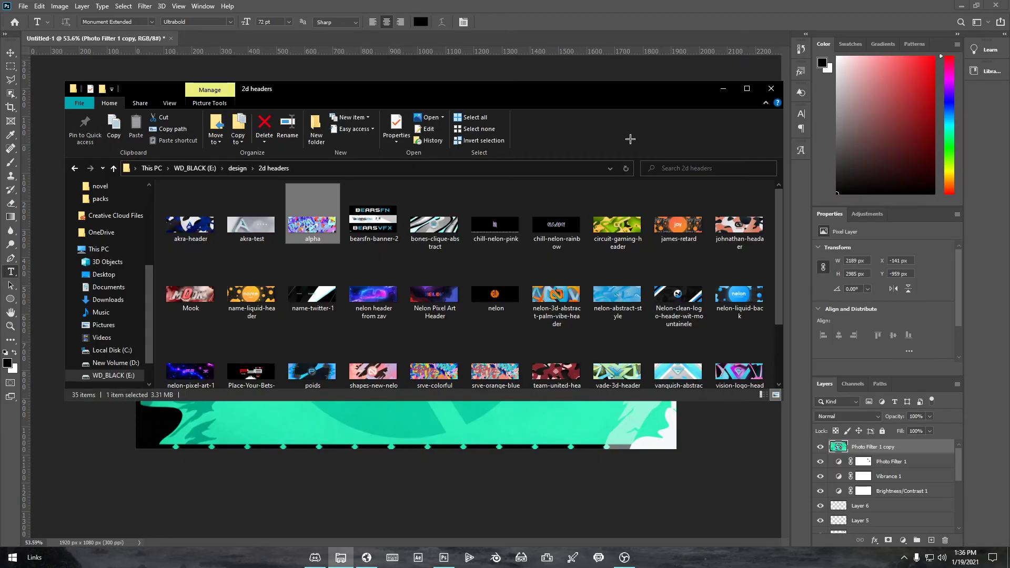
pyautogui.click(721, 87)
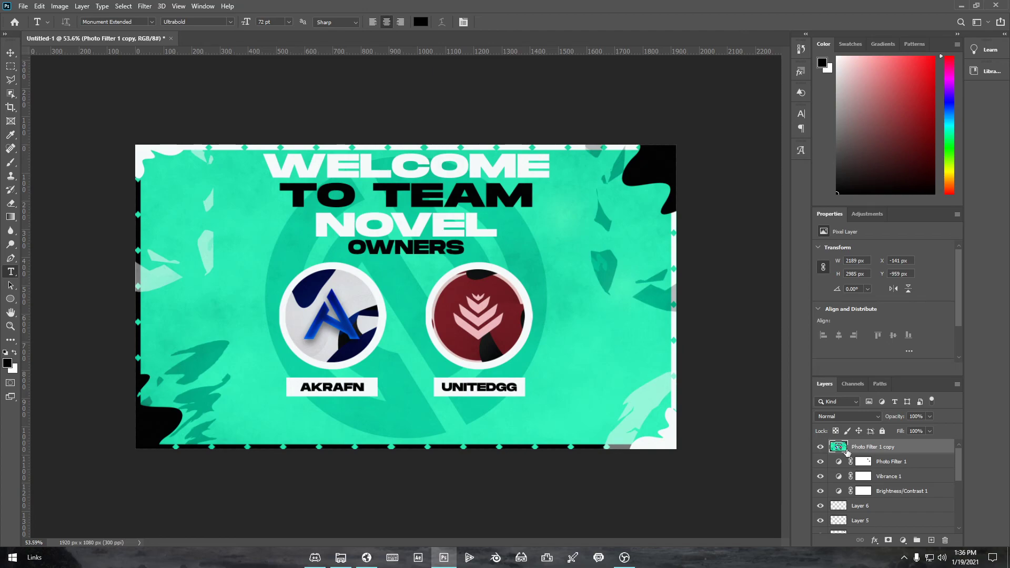
# Add the text MOOK over the banner in white Monument Extended Ultrabold at 72 pt
pyautogui.click(537, 270)
pyautogui.press('BackSpace')
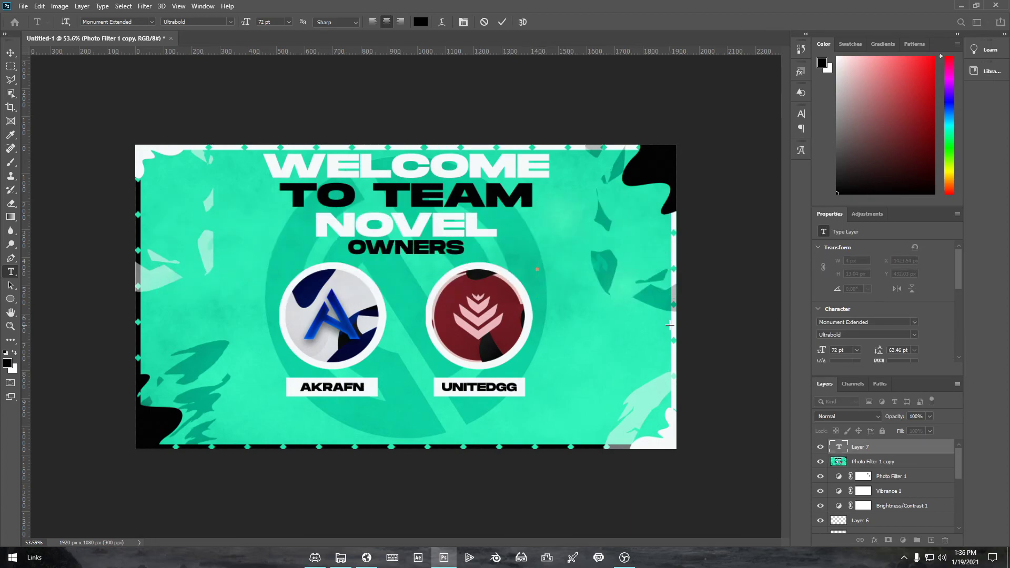
pyautogui.write('MOOK')
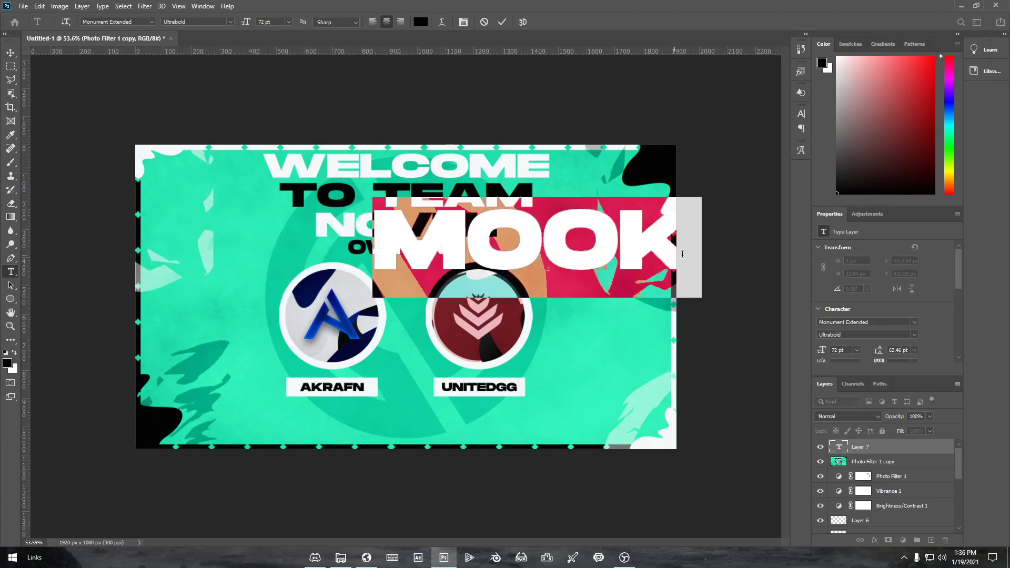
pyautogui.click(420, 21)
pyautogui.click(398, 359)
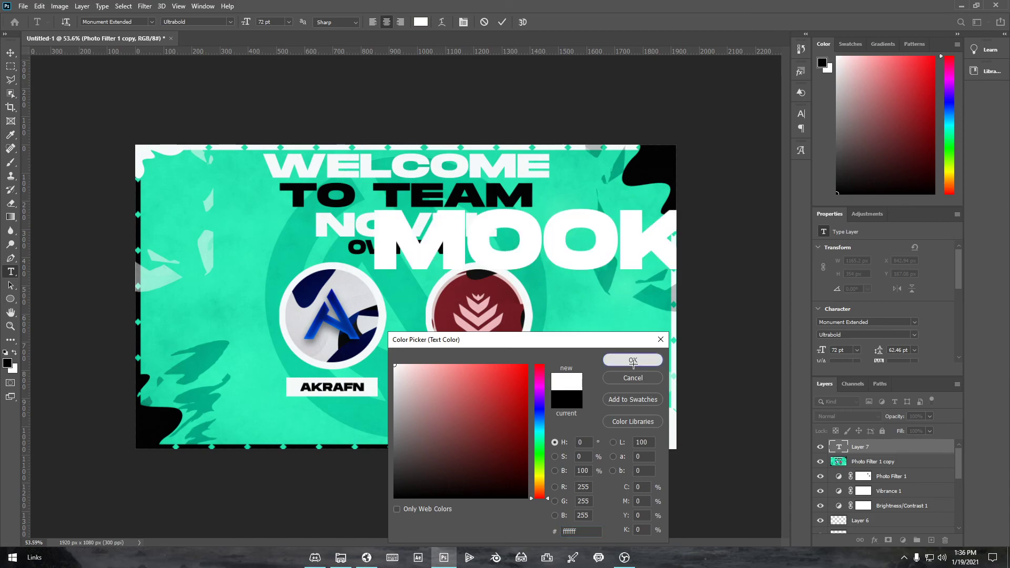
pyautogui.click(635, 360)
pyautogui.click(502, 21)
# Scale the MOOK text down to about 35.64 pt, tilt it about -2.84° and place it beside NOVEL, above the AKRAFN logo
pyautogui.hotkey('ctrl', 't')
pyautogui.moveTo(526, 240); pyautogui.dragTo(237, 261)
pyautogui.moveTo(433, 200); pyautogui.dragTo(427, 190)
pyautogui.moveTo(338, 234); pyautogui.dragTo(493, 384)
pyautogui.moveTo(562, 366); pyautogui.dragTo(247, 247)
pyautogui.click(521, 21)
# Show the saved layer styles and try the glossy blue, purple, grey and striped ones on the MOOK text
pyautogui.click(202, 6)
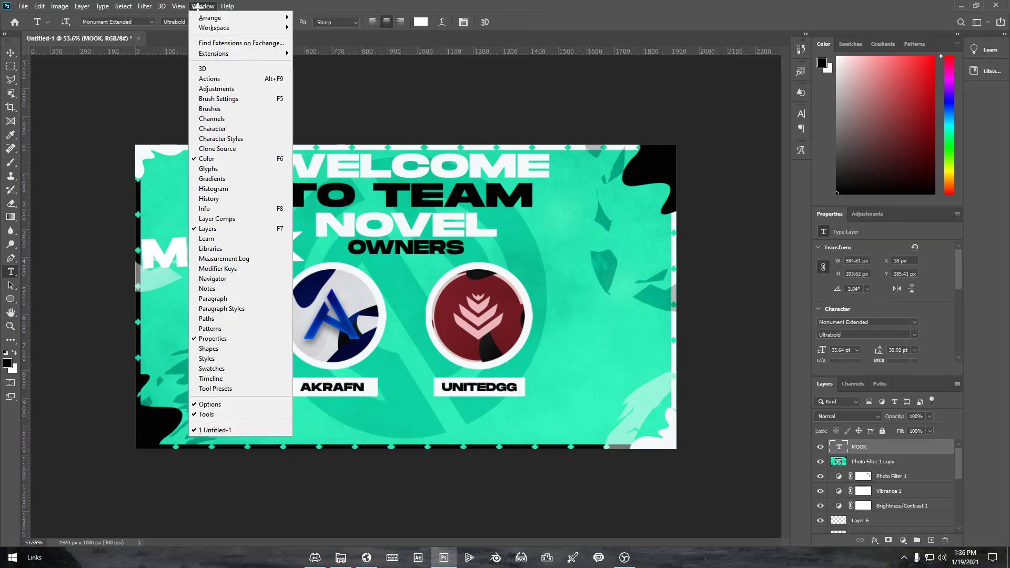
pyautogui.click(262, 359)
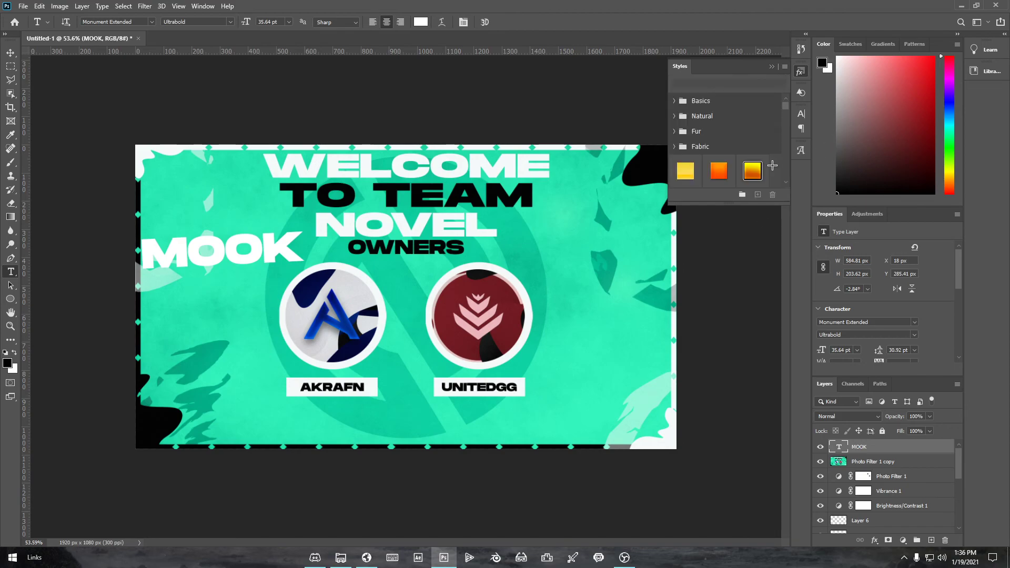
pyautogui.scroll(-6, 786, 107)
pyautogui.click(690, 174)
pyautogui.click(685, 132)
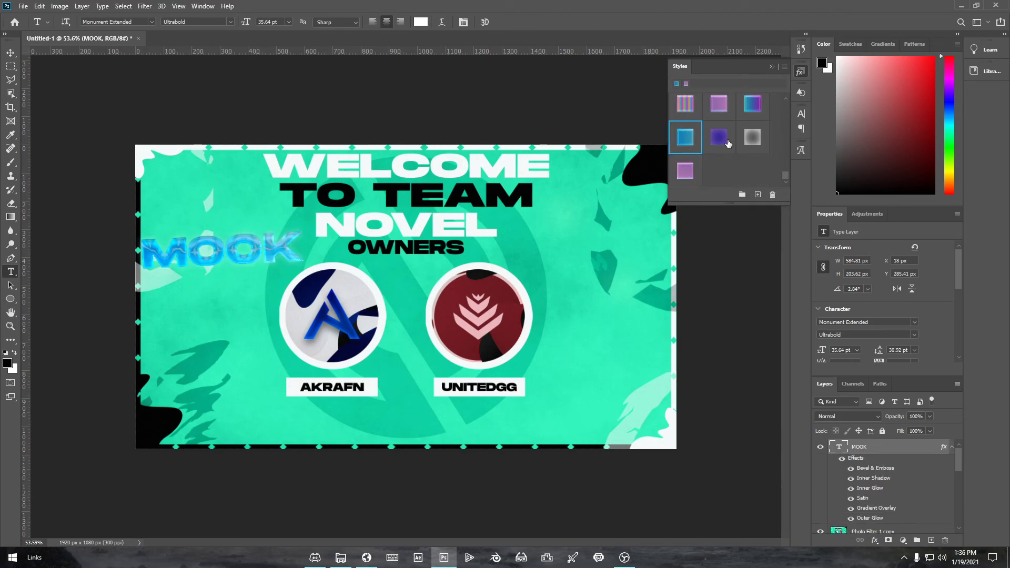
pyautogui.click(719, 135)
pyautogui.click(742, 141)
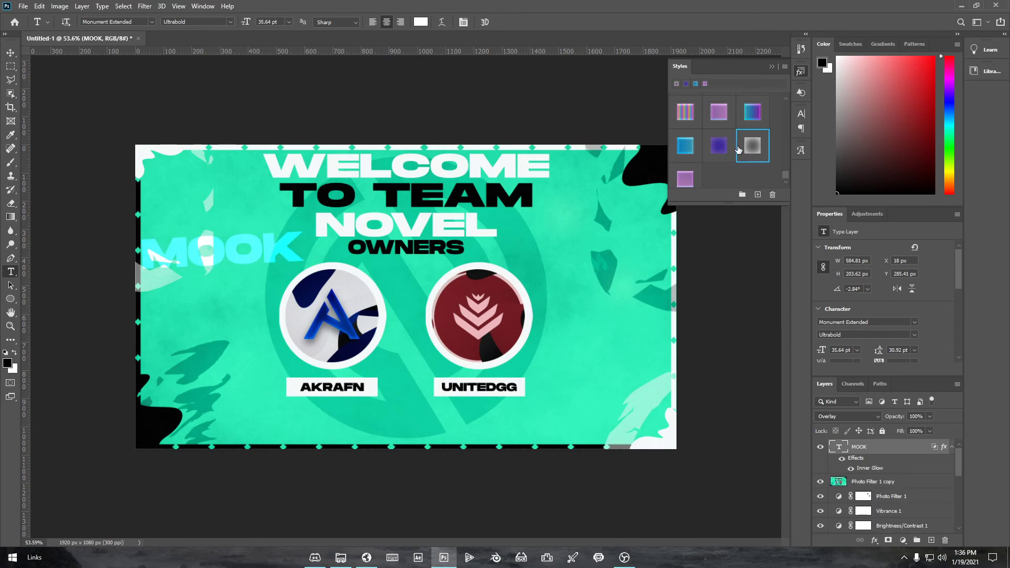
pyautogui.click(719, 106)
pyautogui.scroll(2, 684, 111)
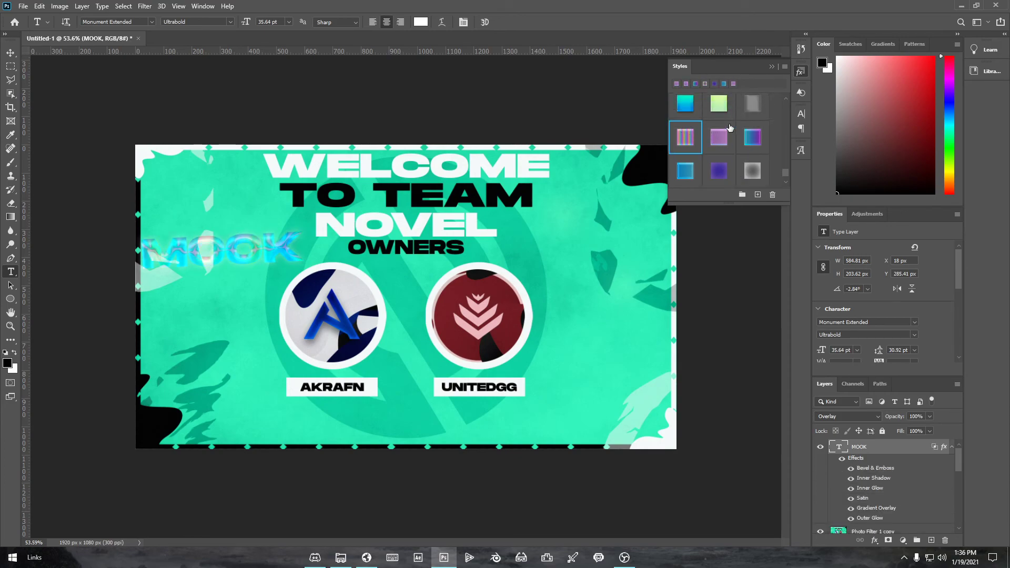
# Try the pale green gradient style and a run of neighbouring presets, including a light blue one, on the MOOK text
pyautogui.click(719, 129)
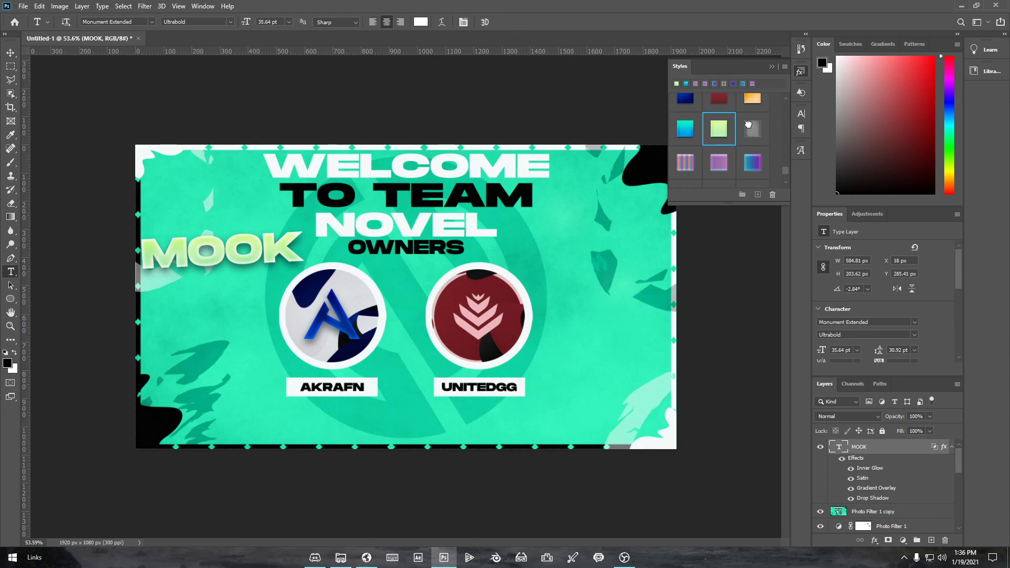
pyautogui.click(752, 130)
pyautogui.scroll(1, 751, 131)
pyautogui.click(685, 111)
pyautogui.click(719, 112)
pyautogui.scroll(1, 750, 122)
pyautogui.click(753, 130)
pyautogui.scroll(1, 758, 141)
pyautogui.click(752, 129)
pyautogui.click(719, 128)
pyautogui.click(686, 126)
pyautogui.scroll(1, 685, 121)
pyautogui.click(685, 120)
pyautogui.click(719, 120)
pyautogui.click(752, 120)
pyautogui.scroll(2, 716, 137)
pyautogui.scroll(-2, 712, 146)
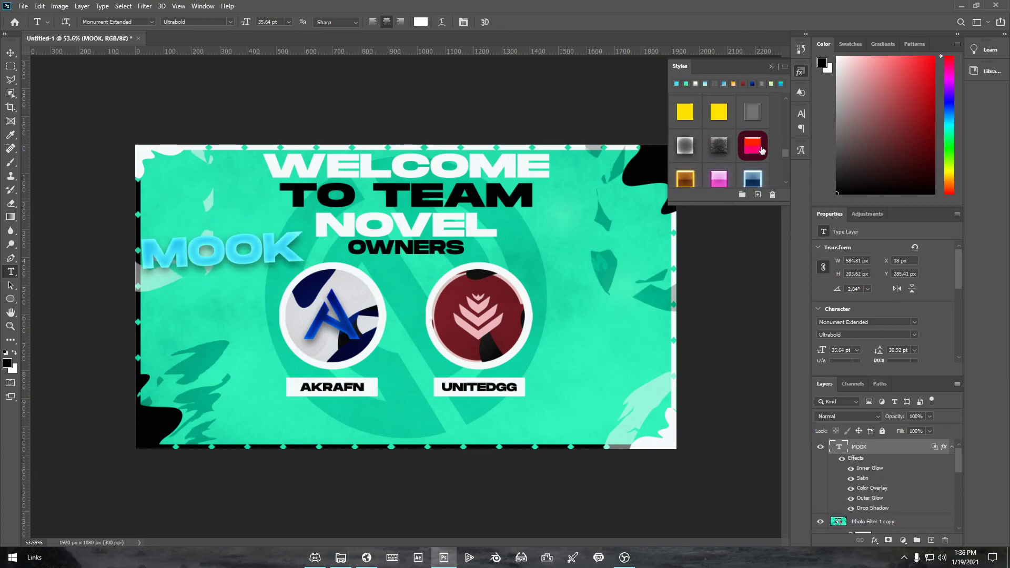
# Try further preset styles on the MOOK text, including black with a cyan glow and a yellow-to-red gradient
pyautogui.click(717, 132)
pyautogui.click(751, 110)
pyautogui.scroll(2, 726, 136)
pyautogui.click(715, 116)
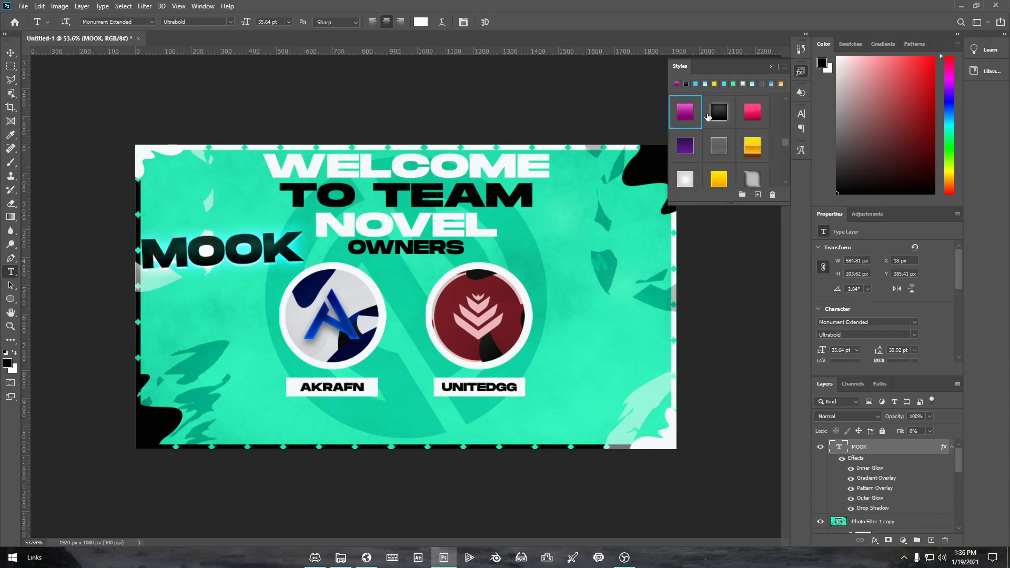
pyautogui.click(686, 112)
pyautogui.click(753, 111)
pyautogui.scroll(2, 736, 147)
pyautogui.click(753, 154)
pyautogui.scroll(-4, 718, 158)
pyautogui.click(685, 147)
pyautogui.scroll(1, 729, 151)
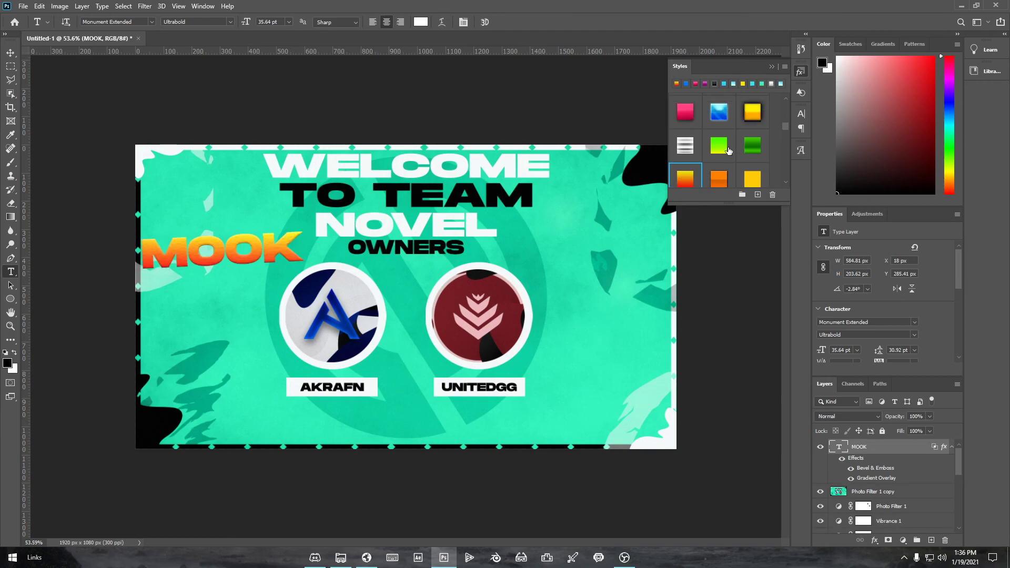
# Try the bright green, cloudy blue, textured orange, blue-to-magenta and pink-to-blue preset styles on the MOOK text
pyautogui.click(719, 147)
pyautogui.scroll(1, 719, 147)
pyautogui.click(719, 146)
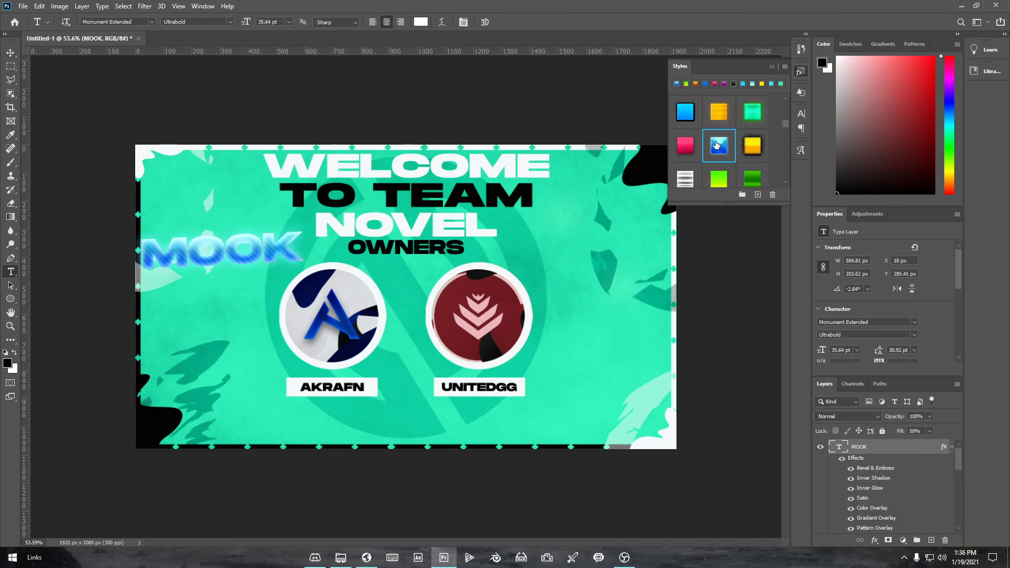
pyautogui.click(716, 114)
pyautogui.scroll(1, 751, 105)
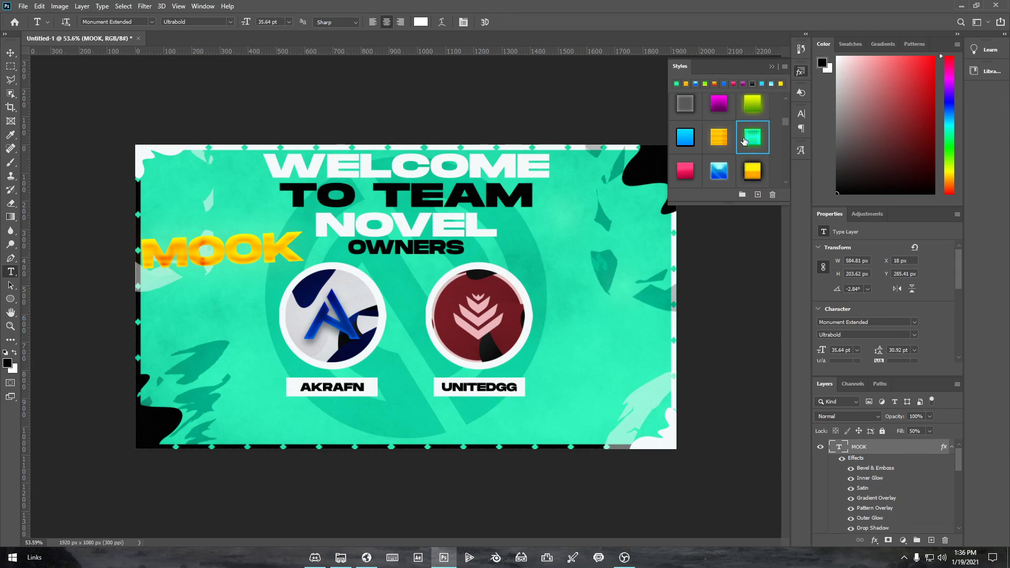
pyautogui.click(747, 147)
pyautogui.scroll(1, 747, 151)
pyautogui.click(747, 150)
pyautogui.click(685, 117)
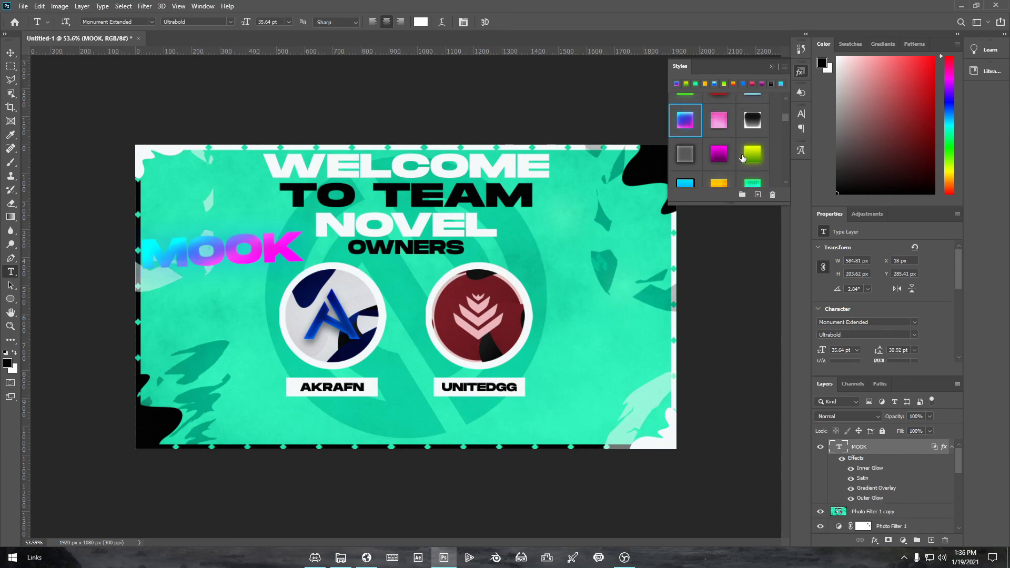
pyautogui.scroll(1, 729, 138)
pyautogui.click(716, 152)
pyautogui.click(751, 116)
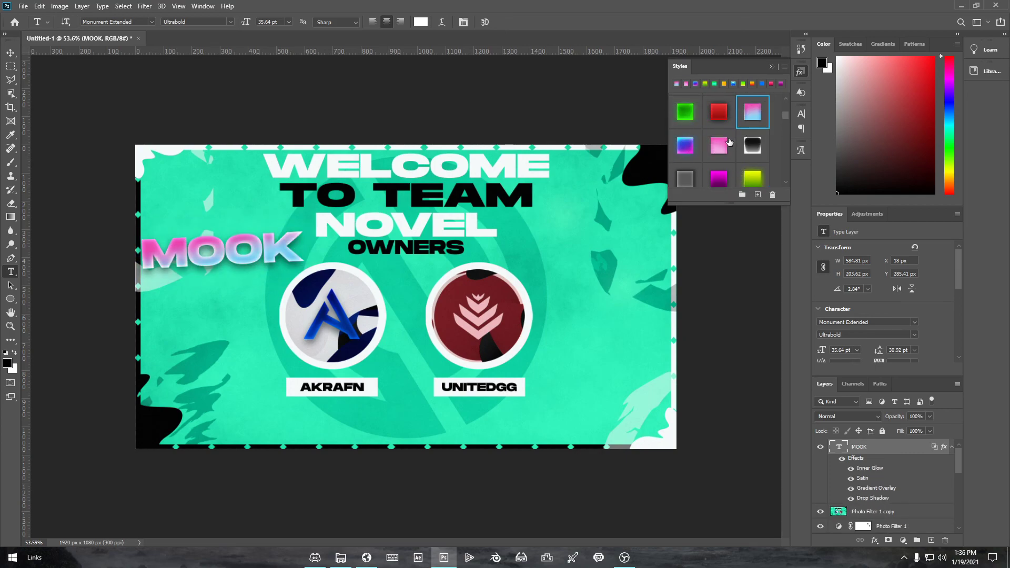
# Try the remaining presets up to the yellow-orange style with a black outline on MOOK, and delete the text layer
pyautogui.scroll(1, 750, 119)
pyautogui.click(719, 145)
pyautogui.click(686, 145)
pyautogui.click(719, 111)
pyautogui.scroll(1, 742, 127)
pyautogui.scroll(1, 742, 127)
pyautogui.click(750, 138)
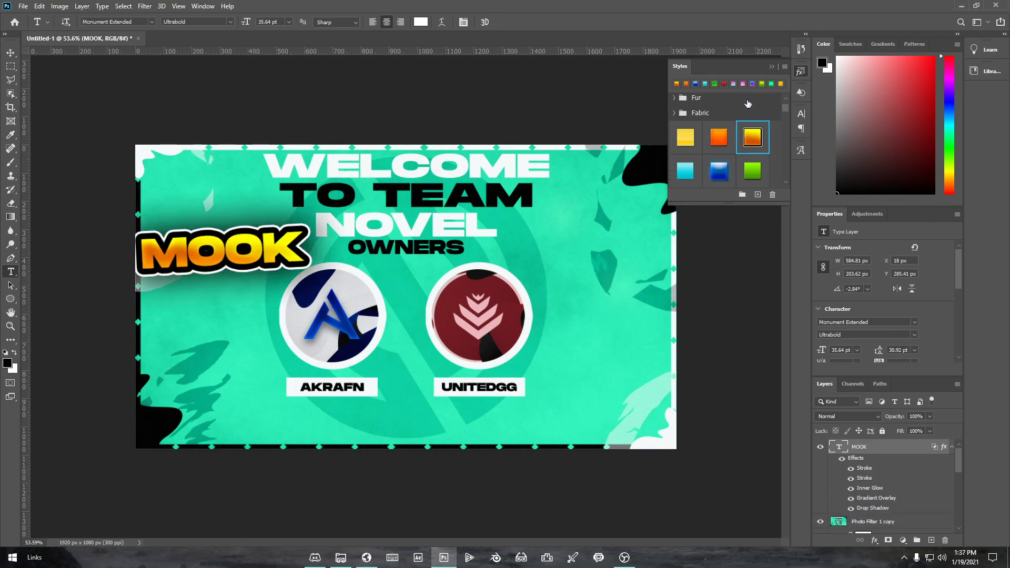
pyautogui.click(773, 64)
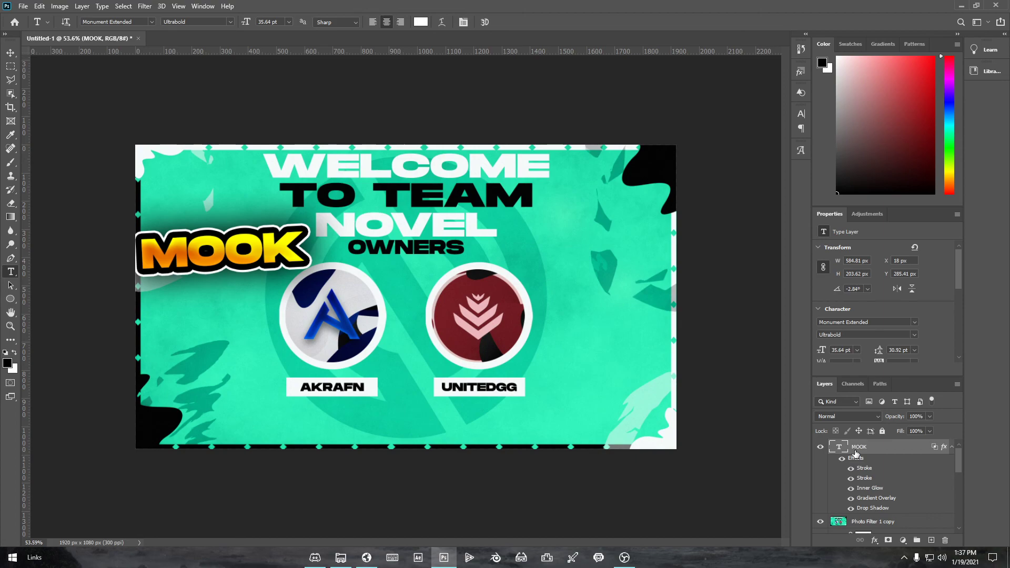
pyautogui.press('Delete')
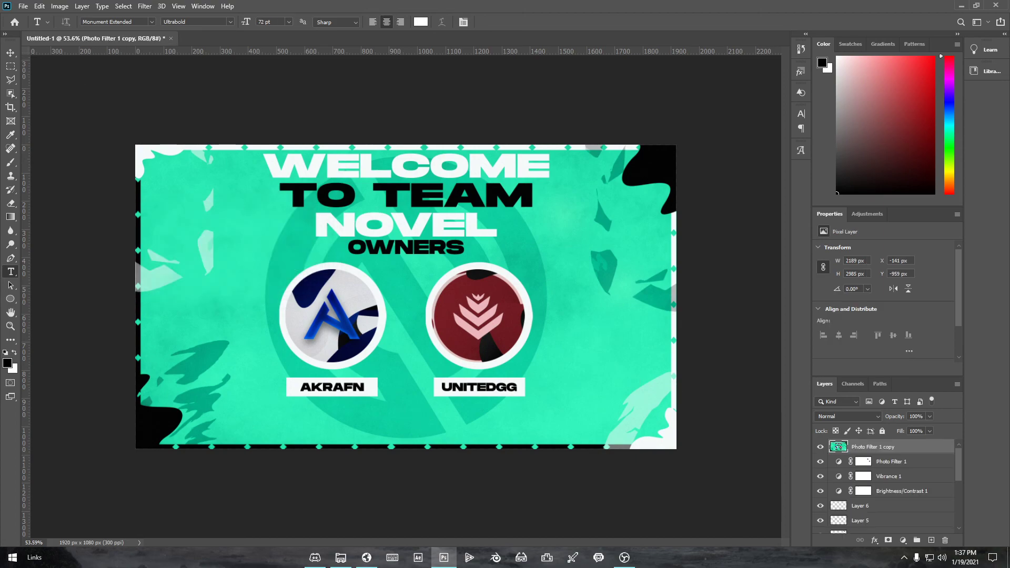
# Save the banner as the Photoshop file tutorial in the design folder's psds subfolder, with Maximize Compatibility on
pyautogui.click(23, 6)
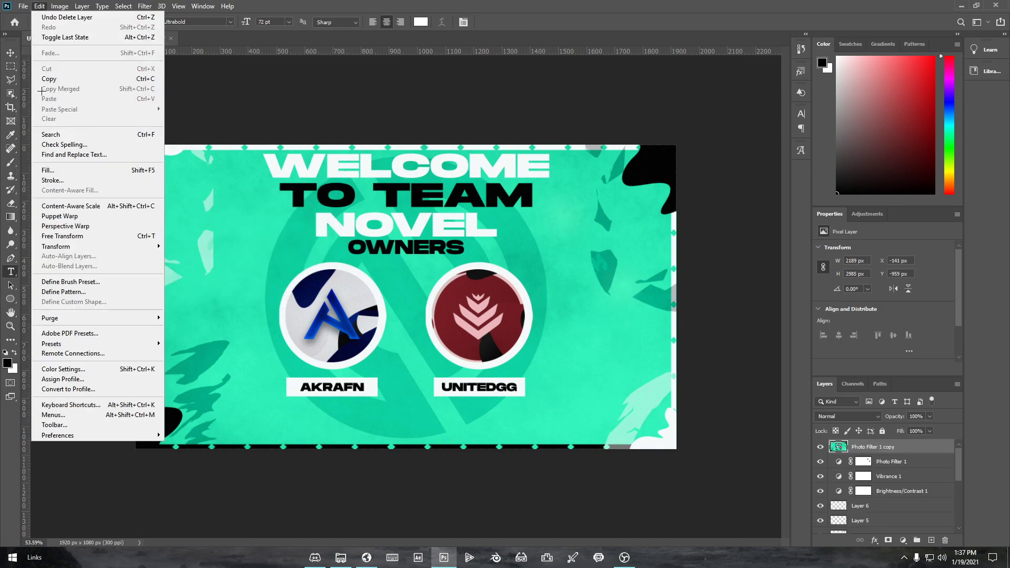
pyautogui.click(38, 133)
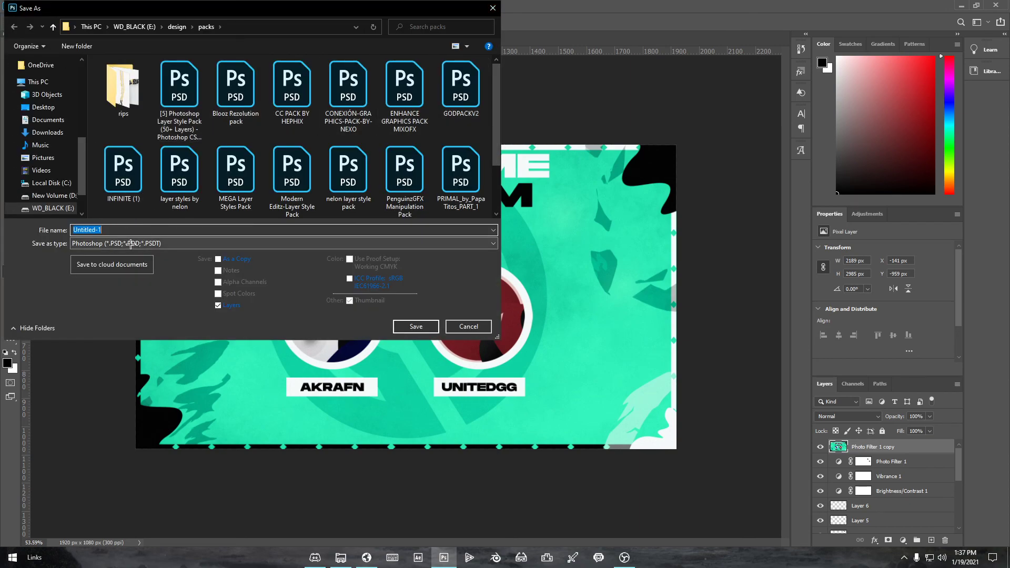
pyautogui.click(181, 27)
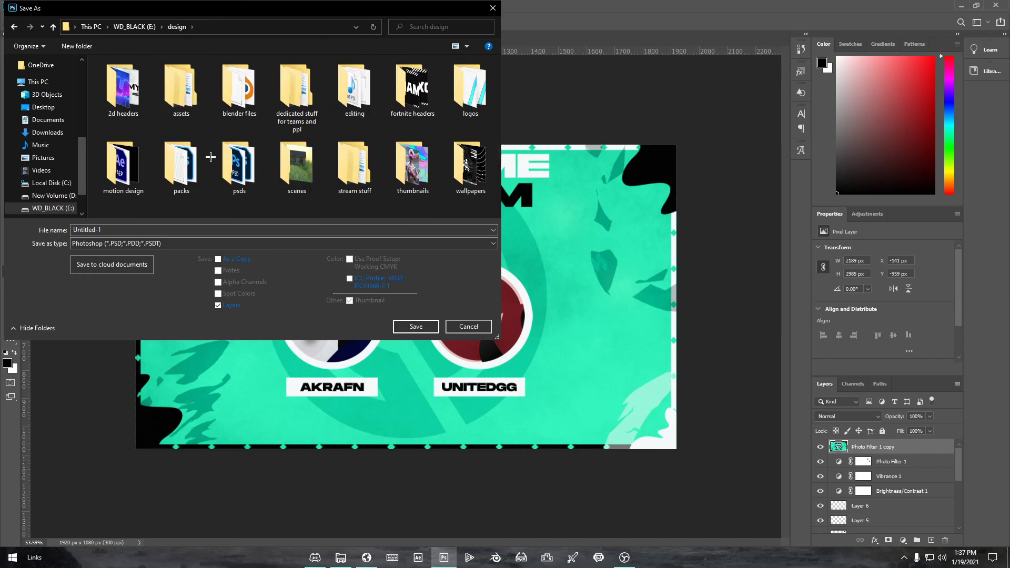
pyautogui.doubleClick(240, 163)
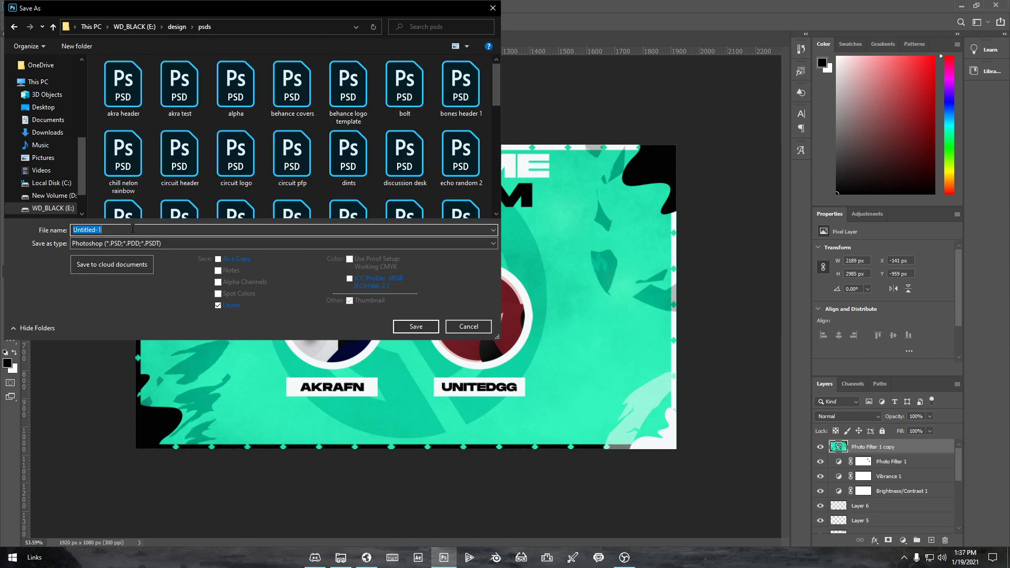
pyautogui.write('ut')
pyautogui.write('tuto')
pyautogui.click(410, 325)
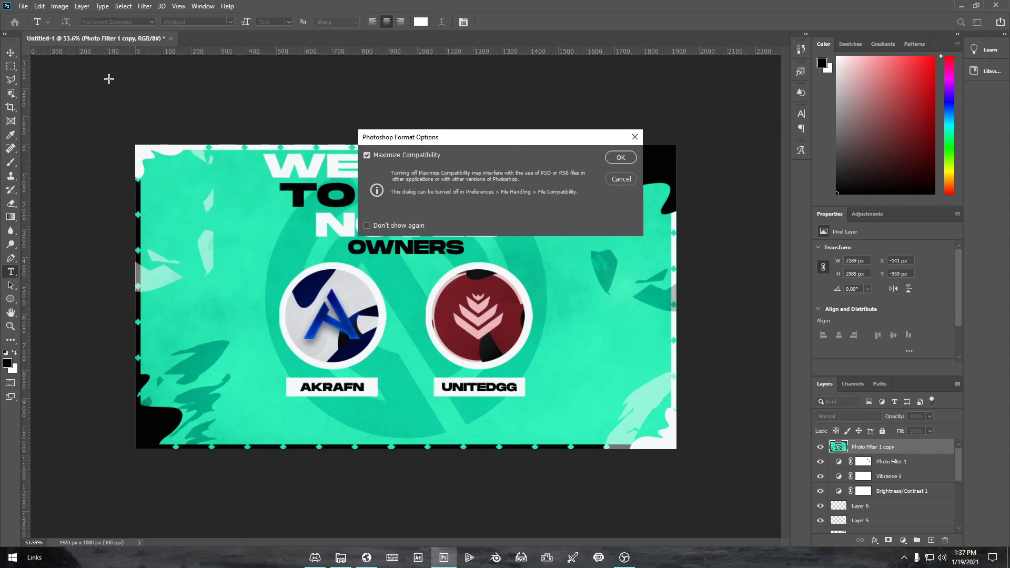
pyautogui.click(612, 157)
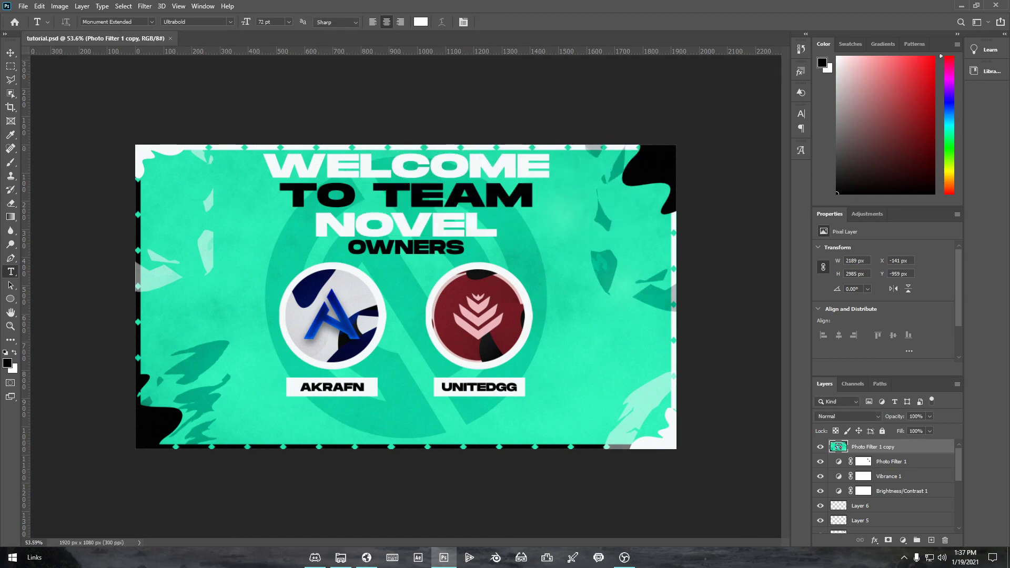
# Start a Save for Web export of the banner and choose the JPEG format
pyautogui.click(25, 8)
pyautogui.moveTo(87, 159)
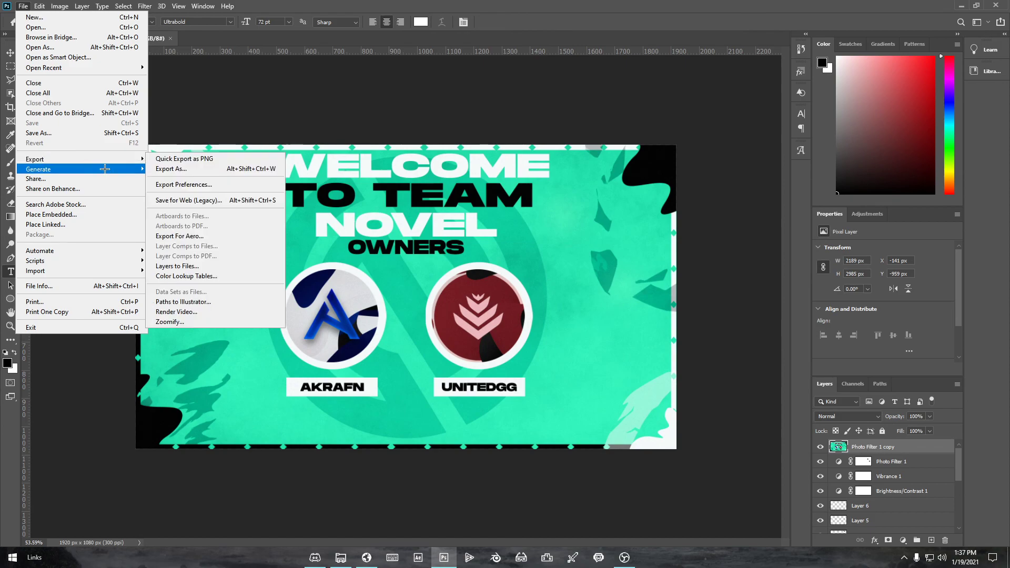
pyautogui.click(233, 200)
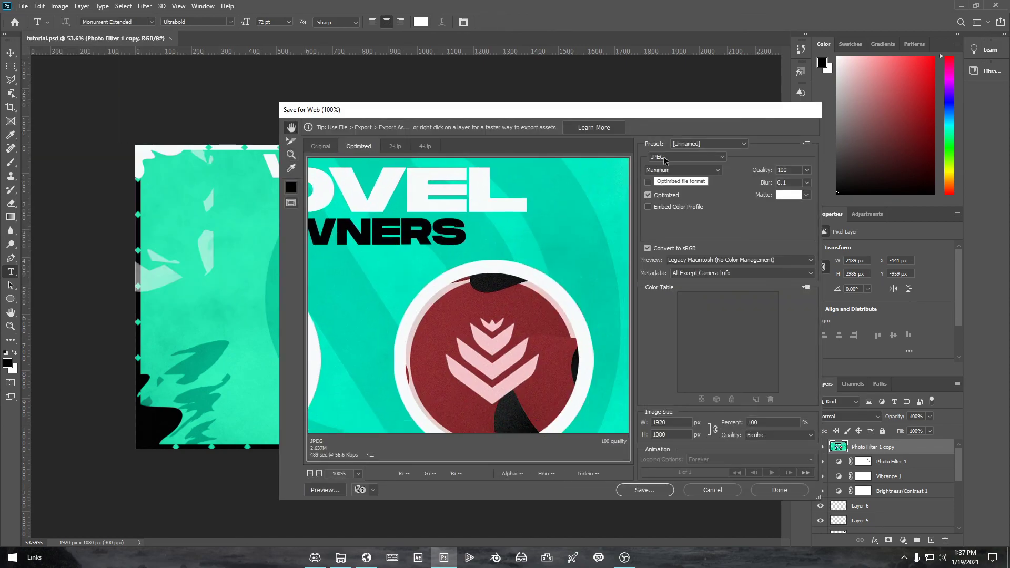
pyautogui.click(663, 158)
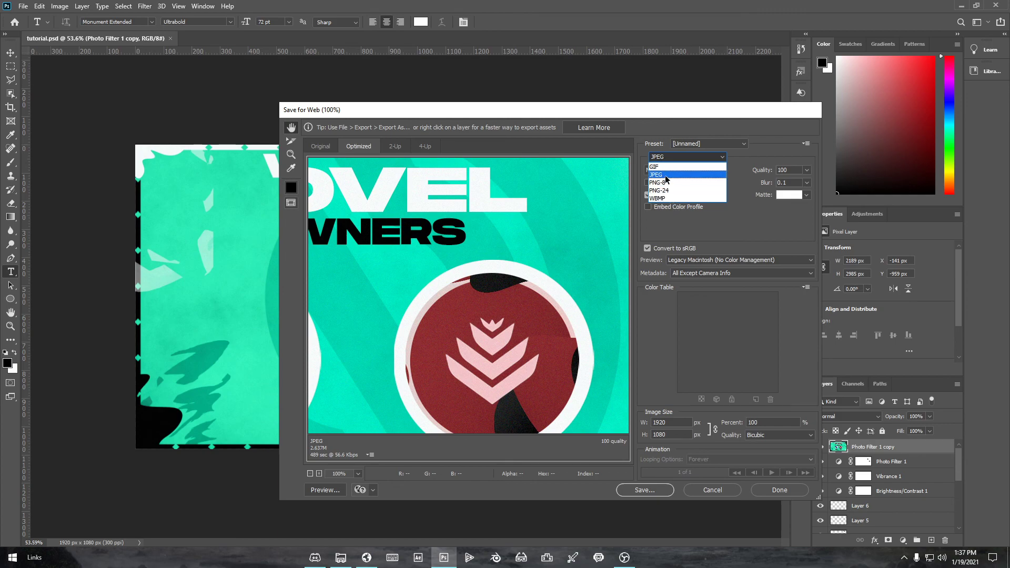
pyautogui.click(667, 176)
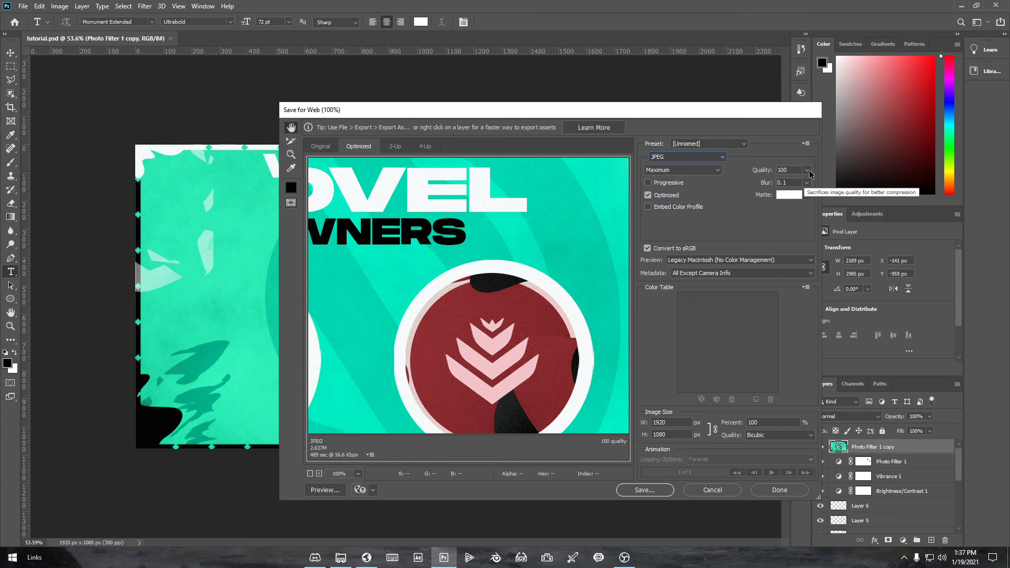
# Save the optimized image under the name tutorial in the design folder, as Images Only with default settings
pyautogui.click(664, 495)
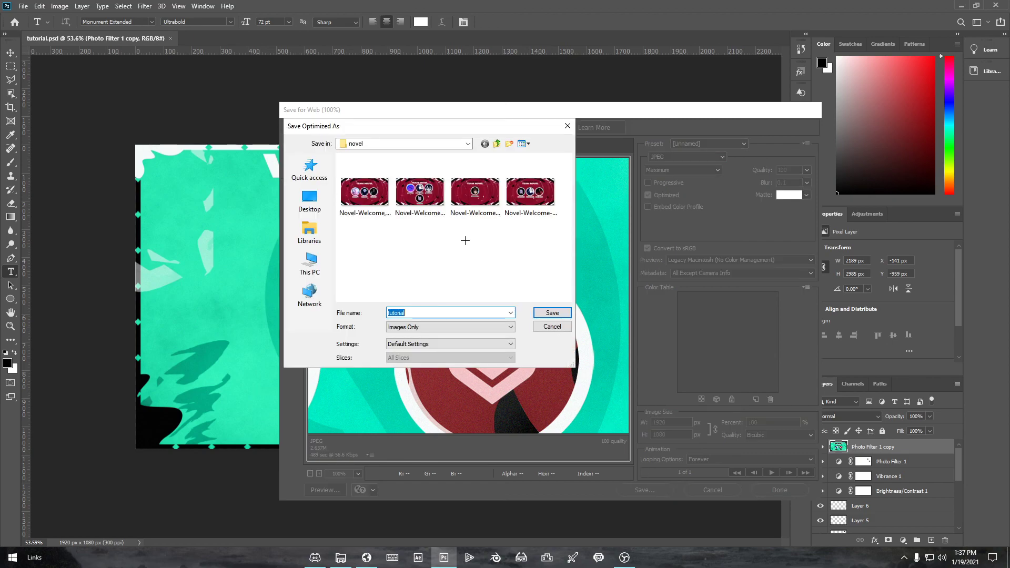
pyautogui.click(391, 139)
pyautogui.click(416, 327)
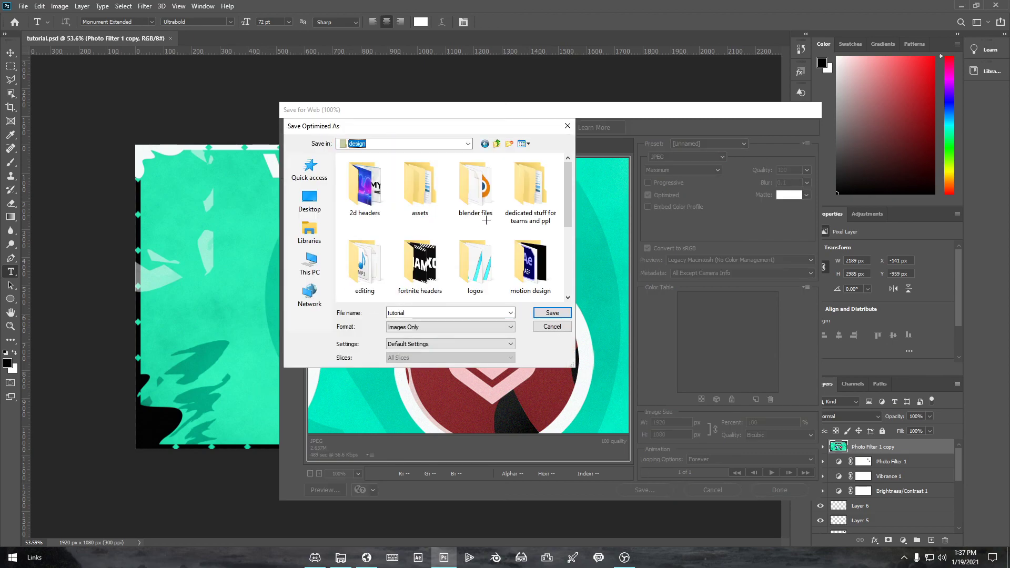
pyautogui.scroll(-3, 486, 217)
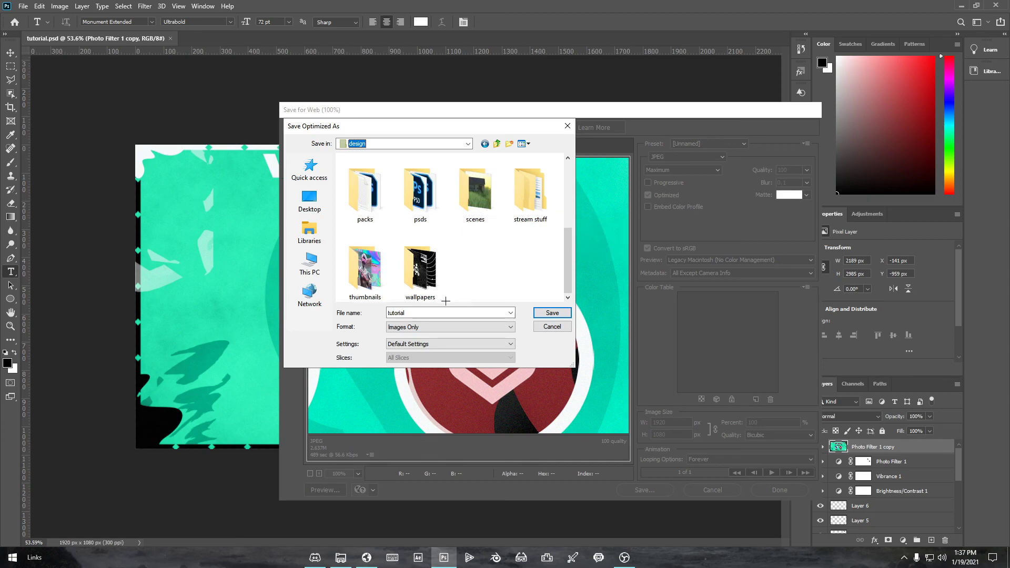
pyautogui.doubleClick(417, 312)
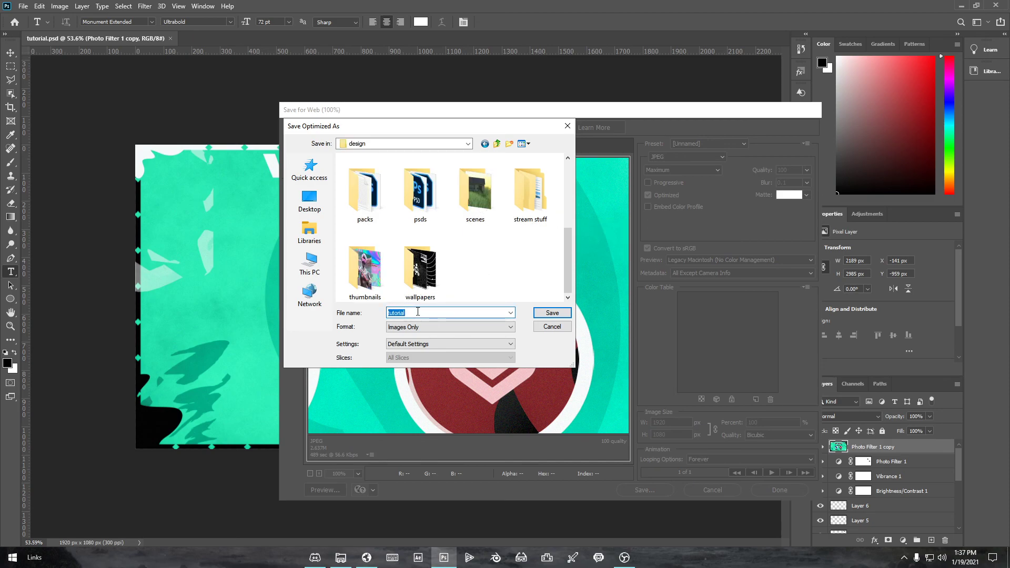
pyautogui.scroll(3, 461, 264)
pyautogui.scroll(-3, 504, 282)
pyautogui.click(553, 313)
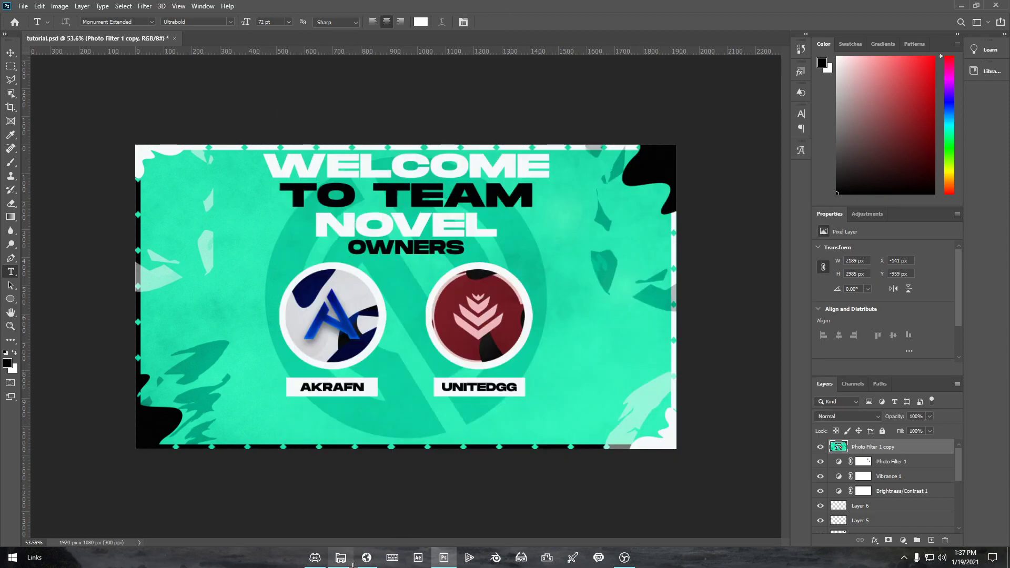
# Switch to File Explorer and view the exported tutorial image from the design folder in Photos, closing the viewer when done
pyautogui.click(347, 561)
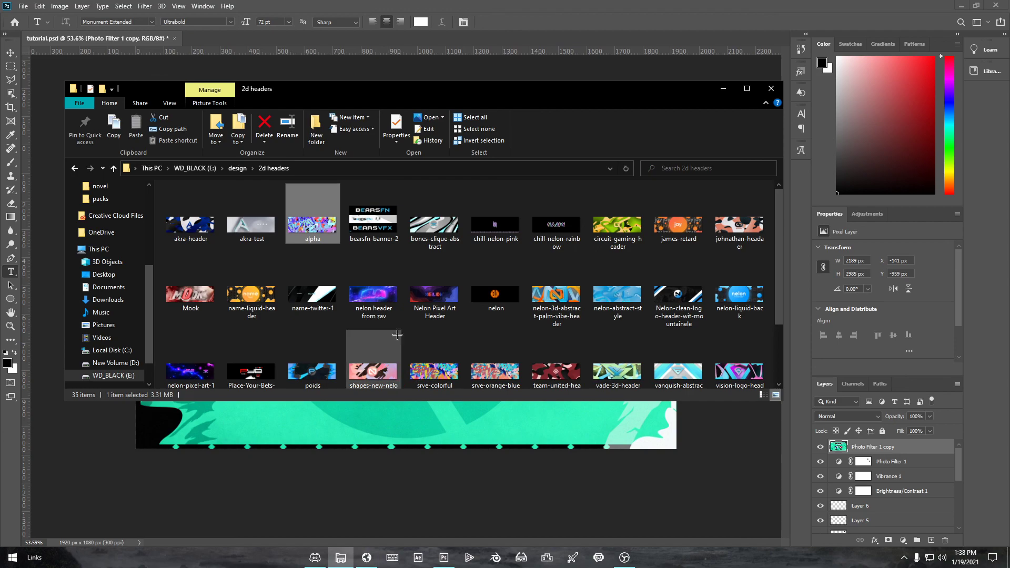
pyautogui.doubleClick(416, 297)
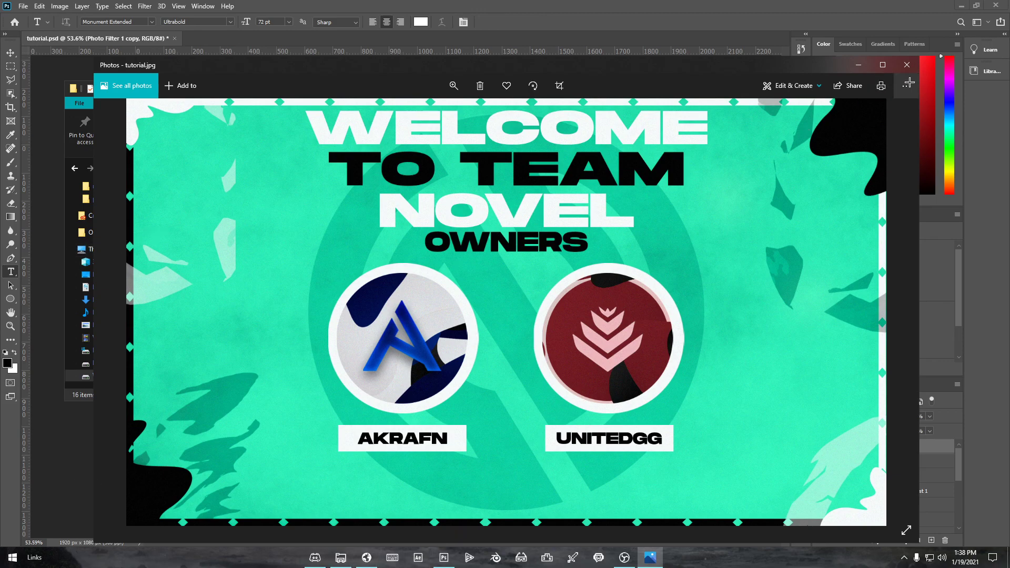
pyautogui.click(907, 64)
# Open the 2d headers folder and view the weird-nelon header and the image following it, closing the viewer when done
pyautogui.click(195, 204)
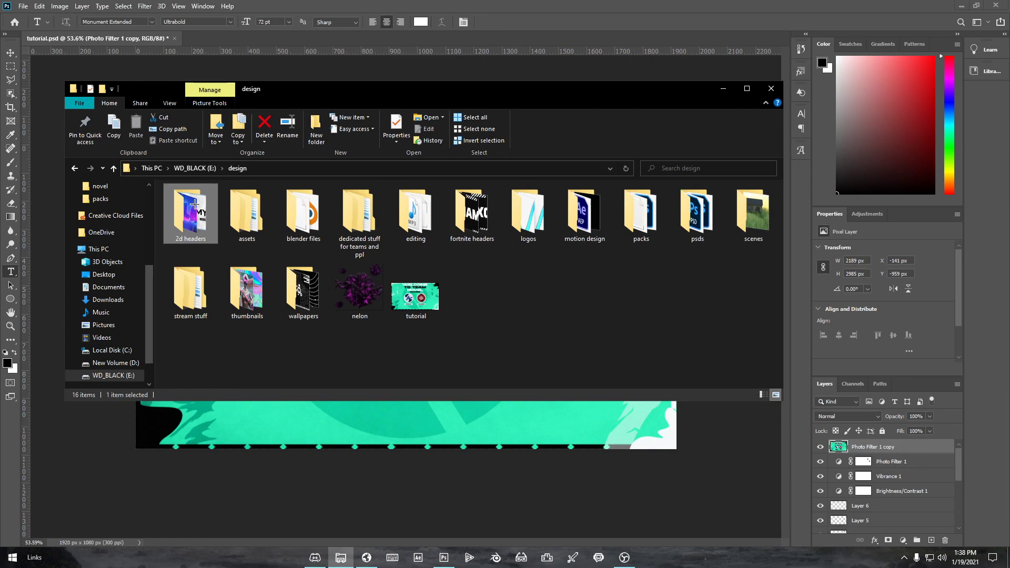
pyautogui.doubleClick(195, 205)
pyautogui.scroll(-3, 345, 279)
pyautogui.doubleClick(268, 371)
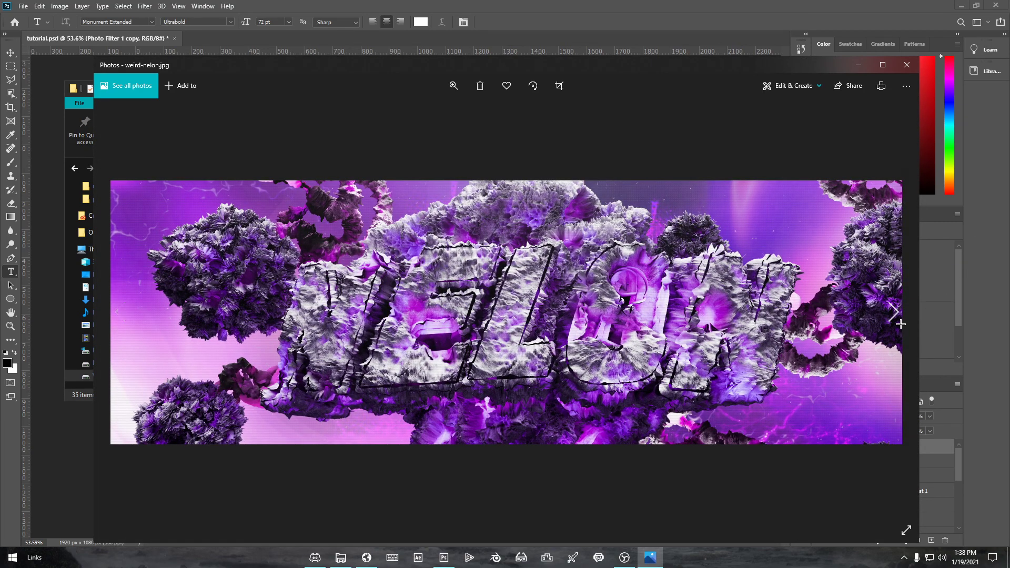
pyautogui.click(894, 313)
pyautogui.click(902, 66)
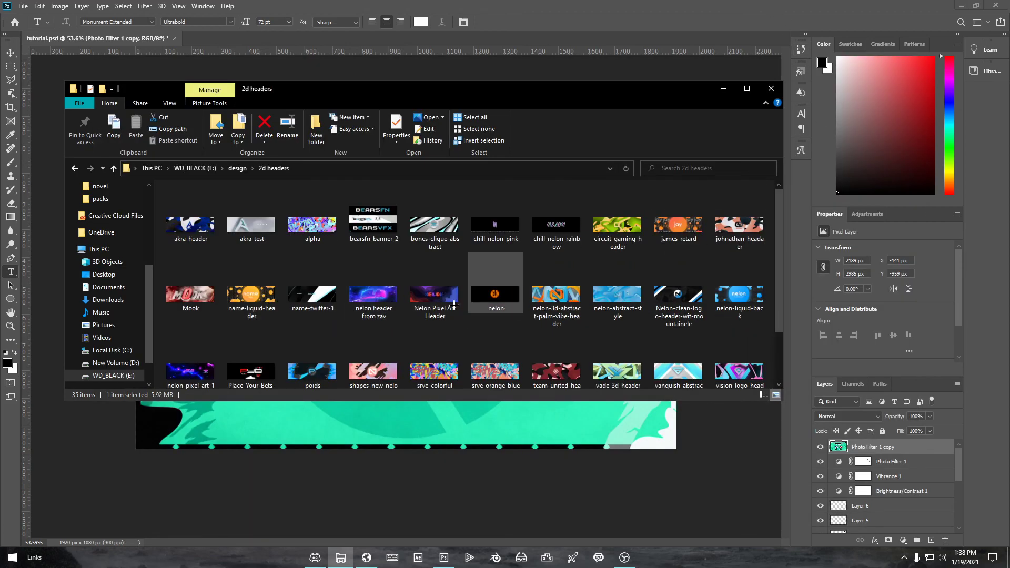
# View the akra-header and nelon-3d-abstract-palm-vibe-header images, and close the viewer and File Explorer to return to Photoshop
pyautogui.doubleClick(209, 244)
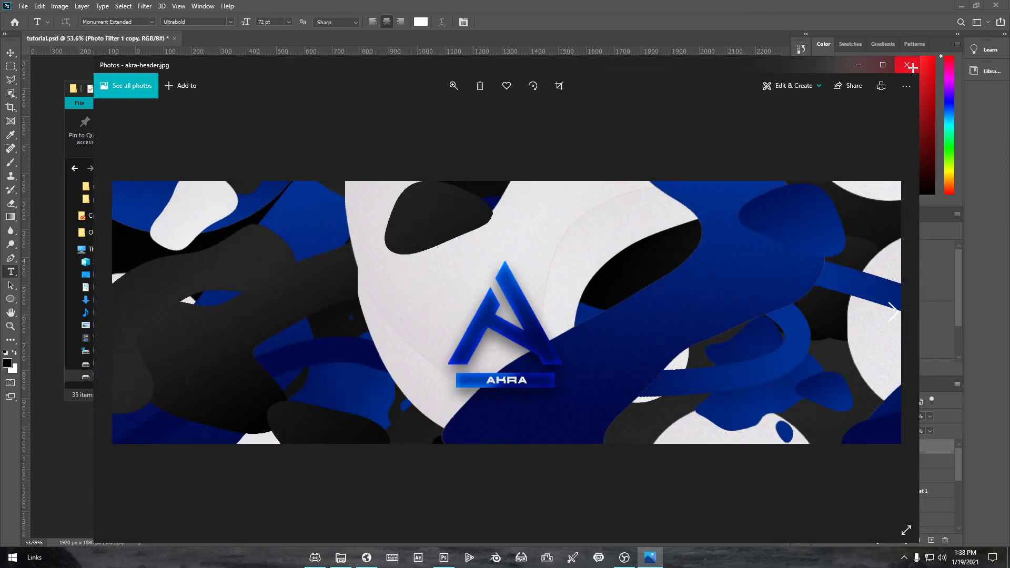
pyautogui.click(907, 65)
pyautogui.doubleClick(554, 307)
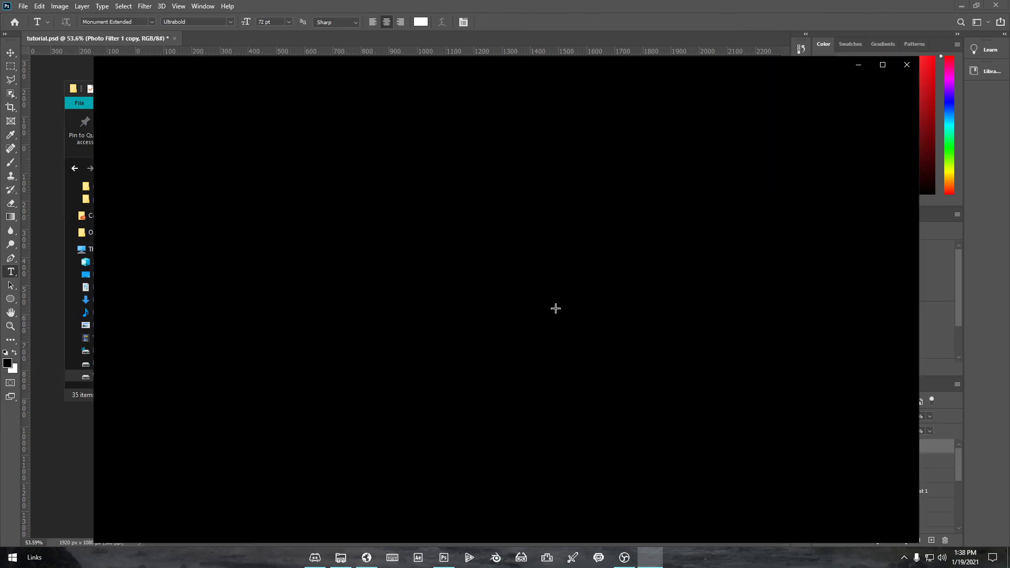
pyautogui.click(909, 66)
pyautogui.click(780, 86)
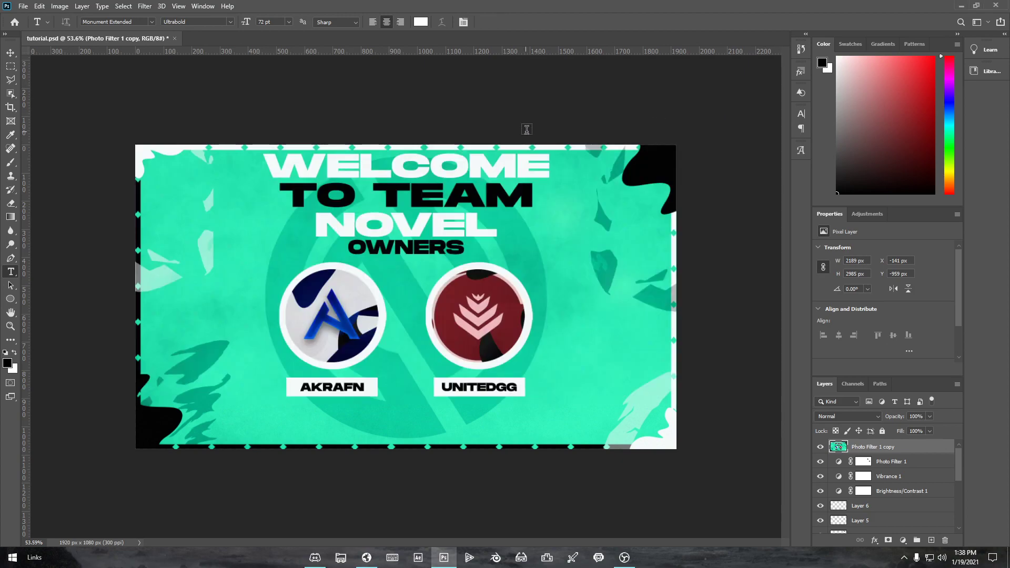